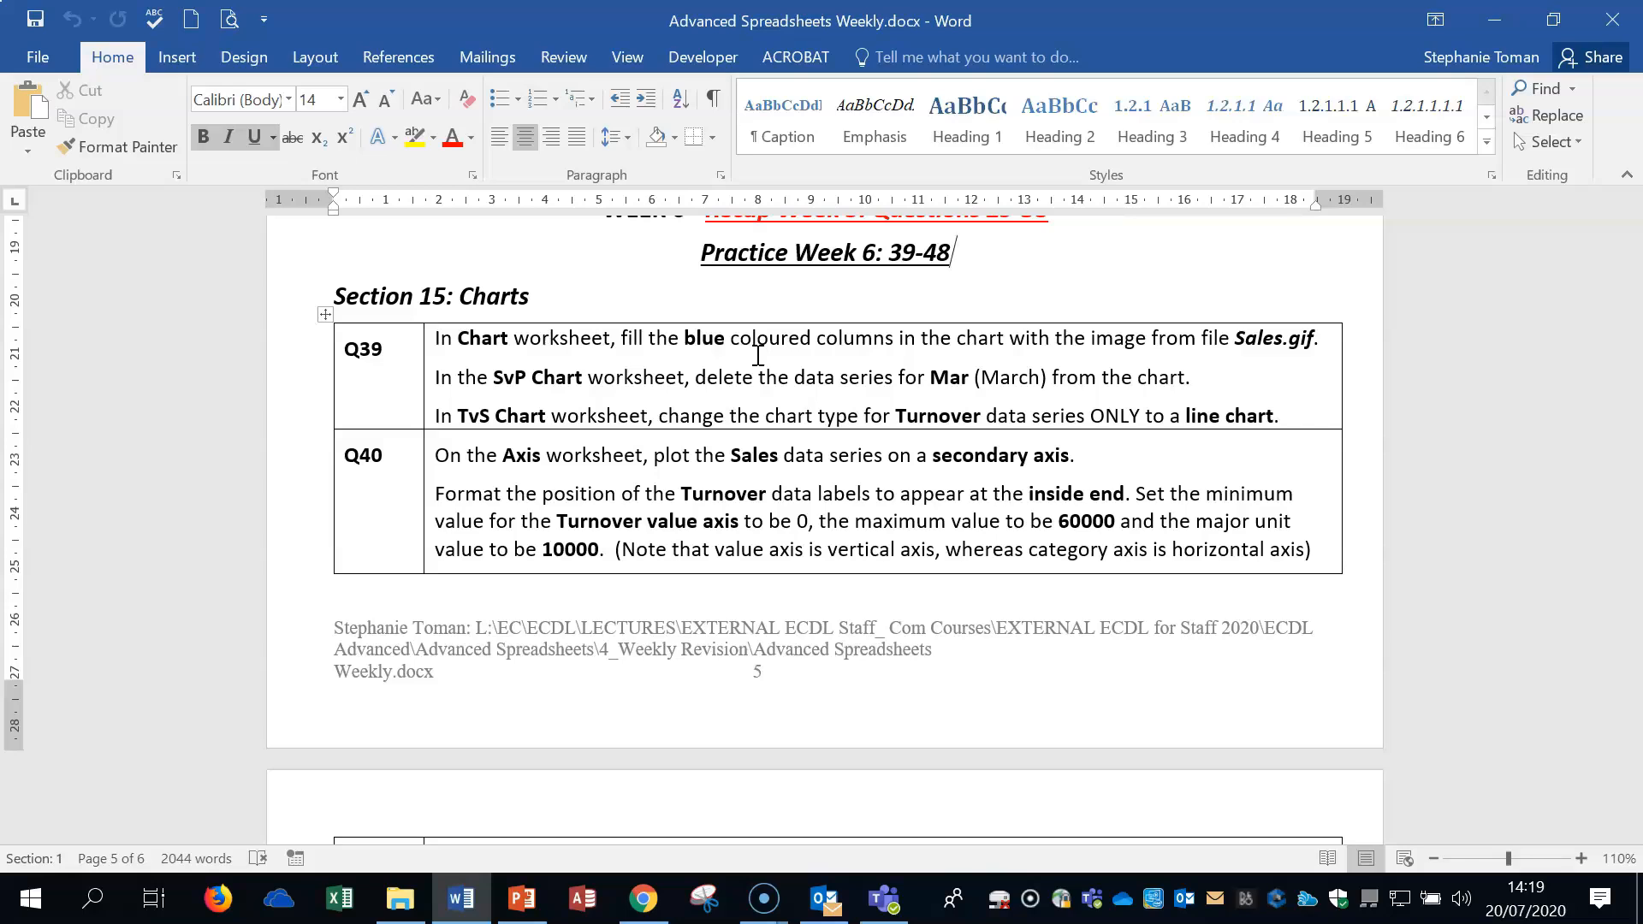
# - Open Revision.xlsm in Excel from the Weekly Revision folder's Spreadsheets Weekly Revision Workfiles subfolder, without updating its external links
pyautogui.click(1504, 26)
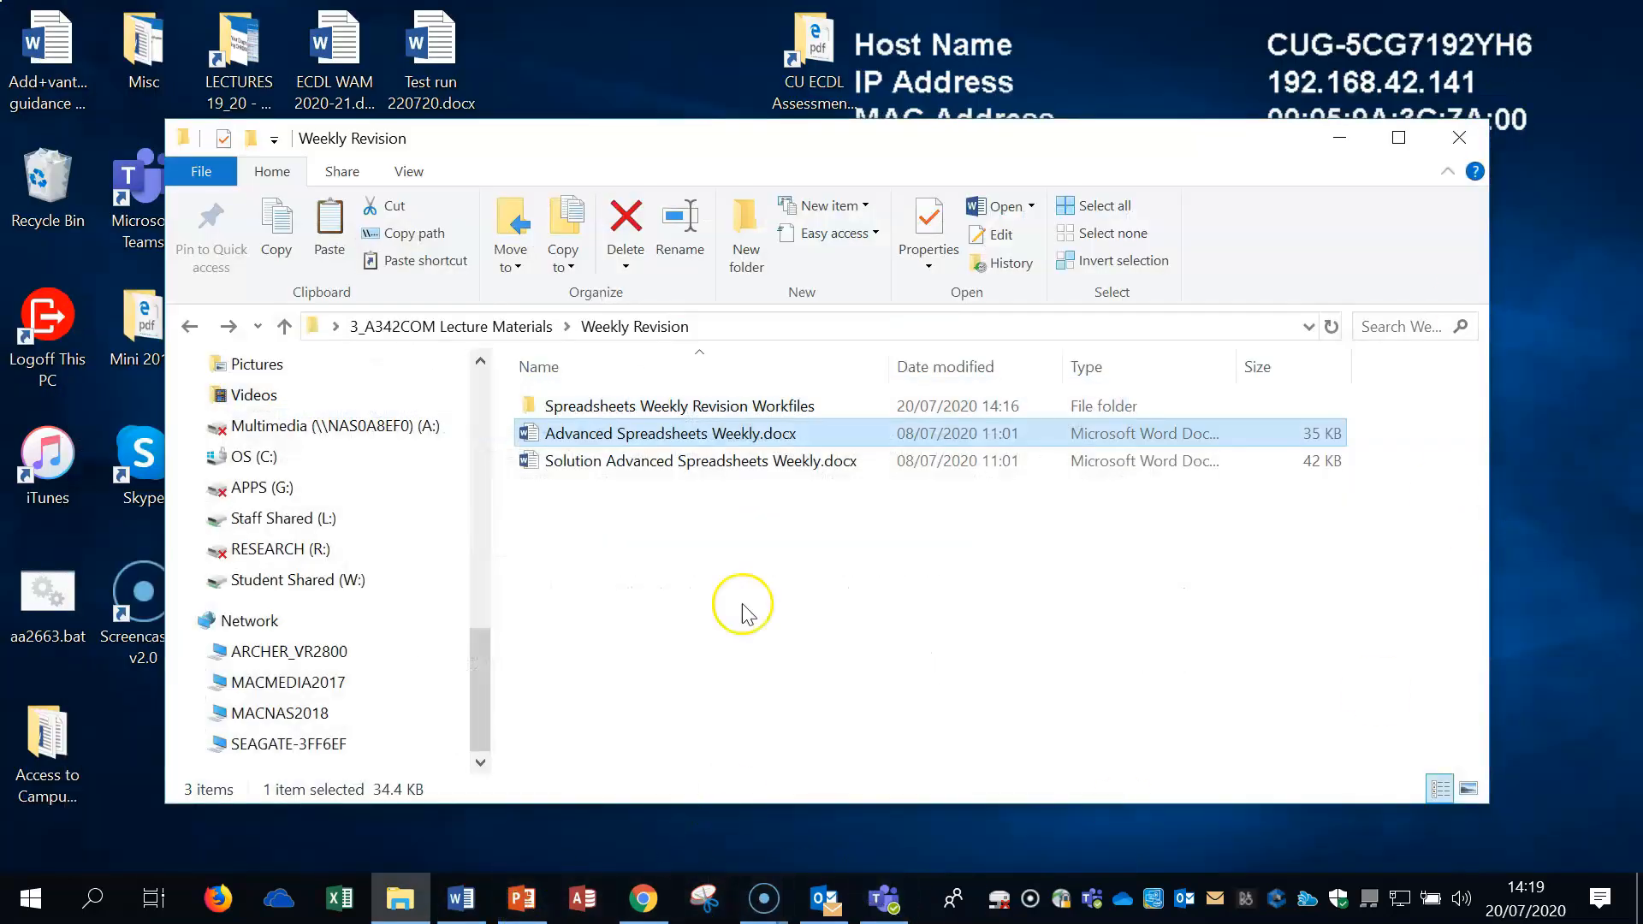
pyautogui.click(191, 328)
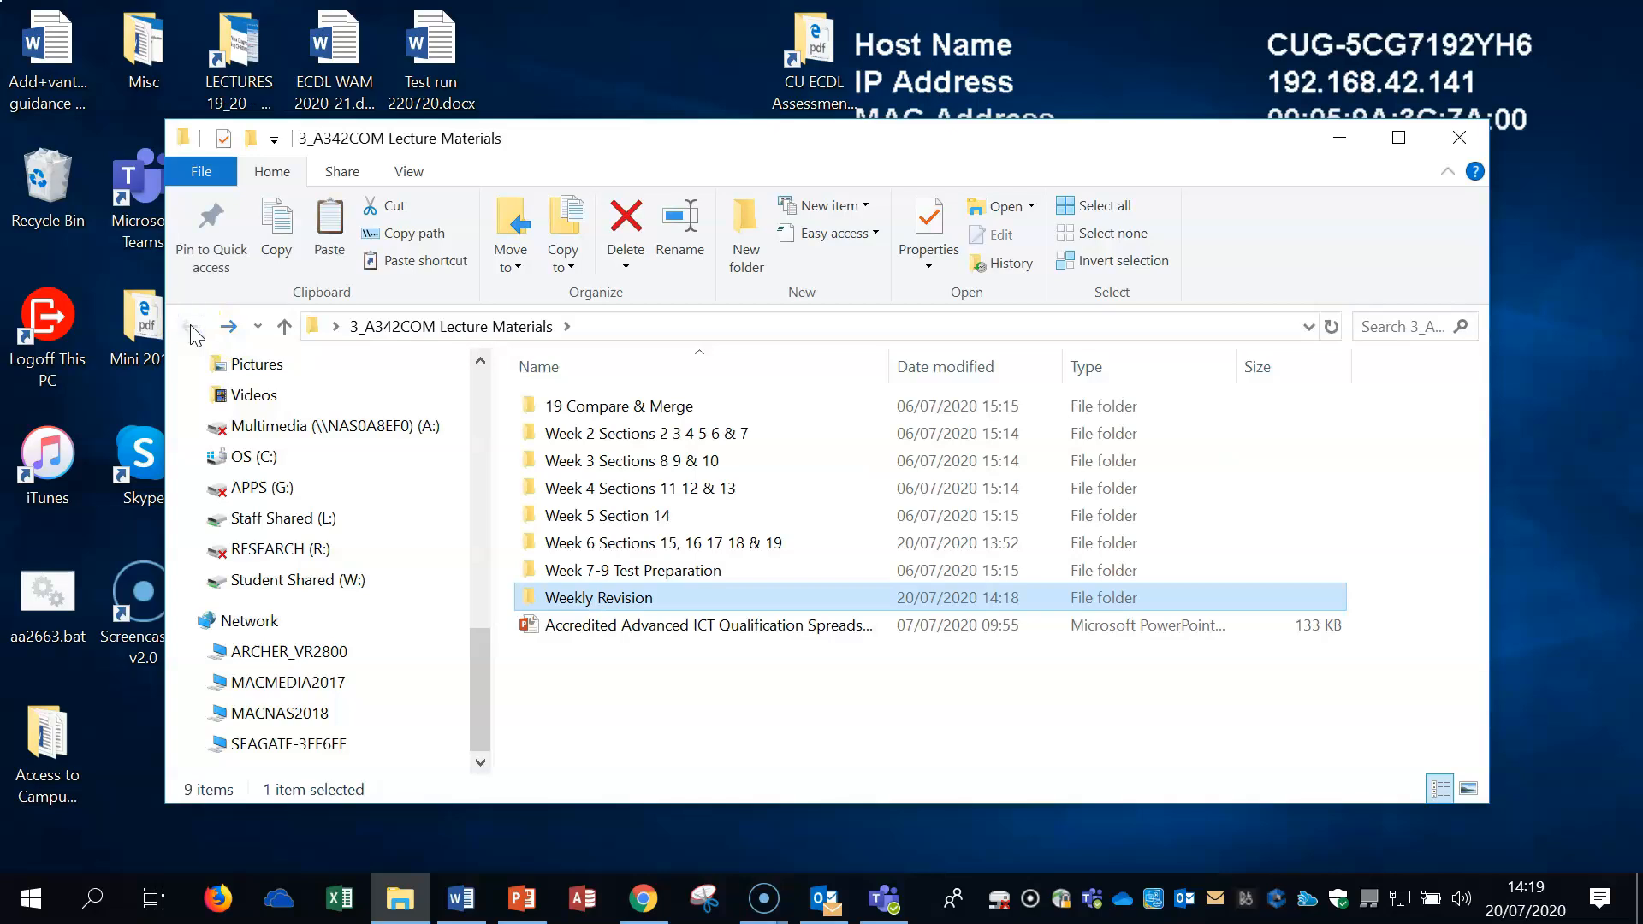
pyautogui.doubleClick(655, 599)
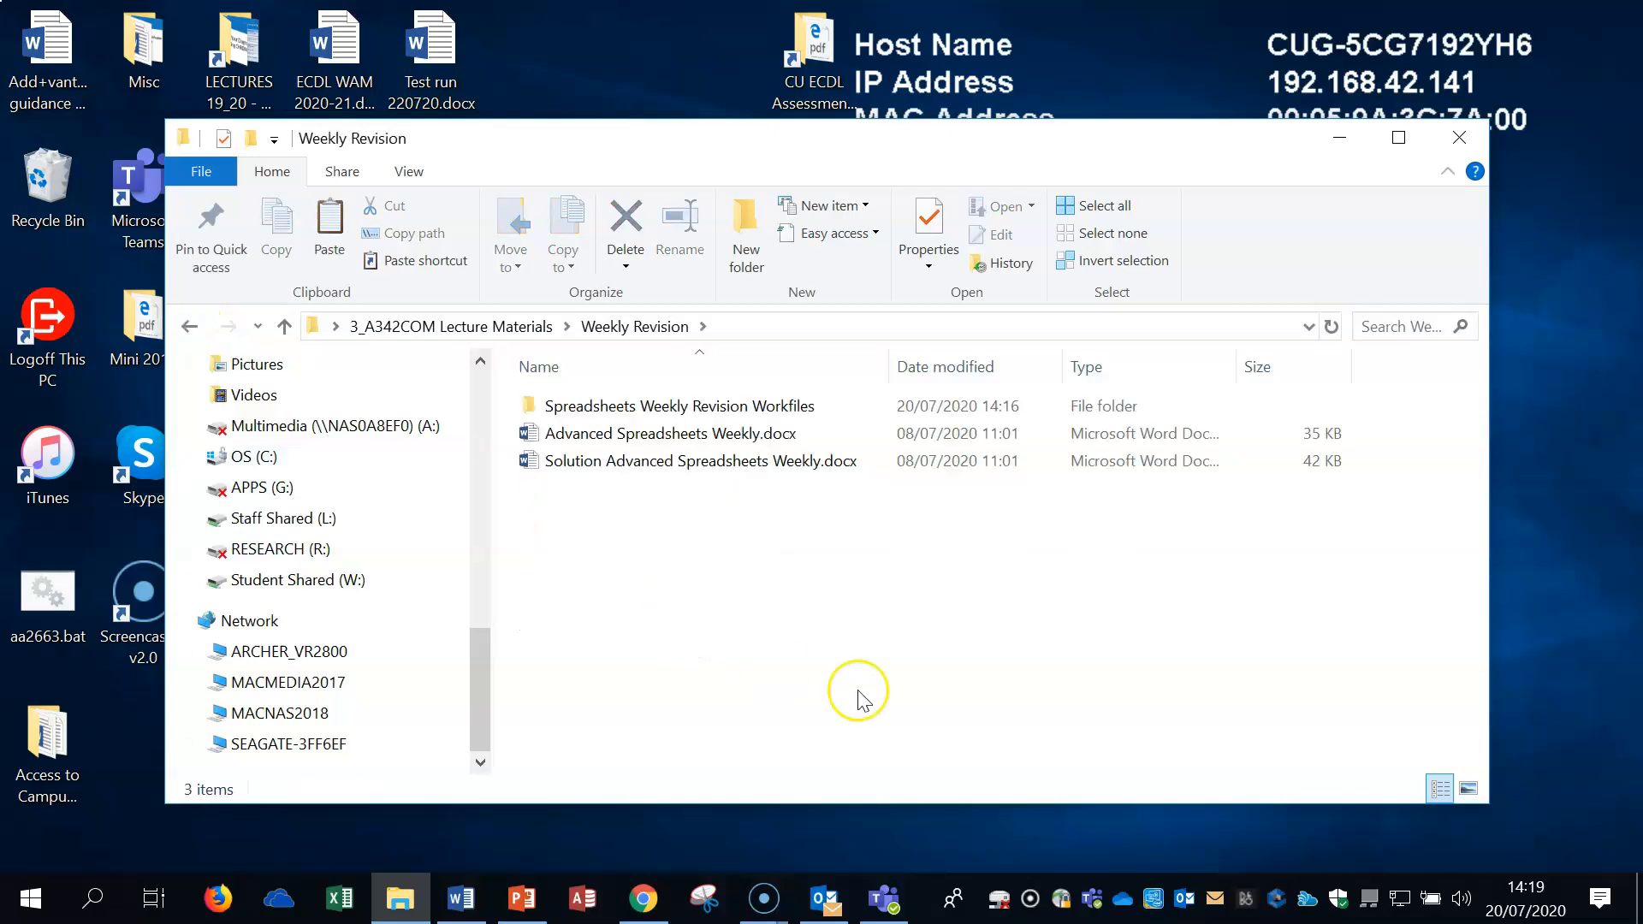
pyautogui.doubleClick(708, 407)
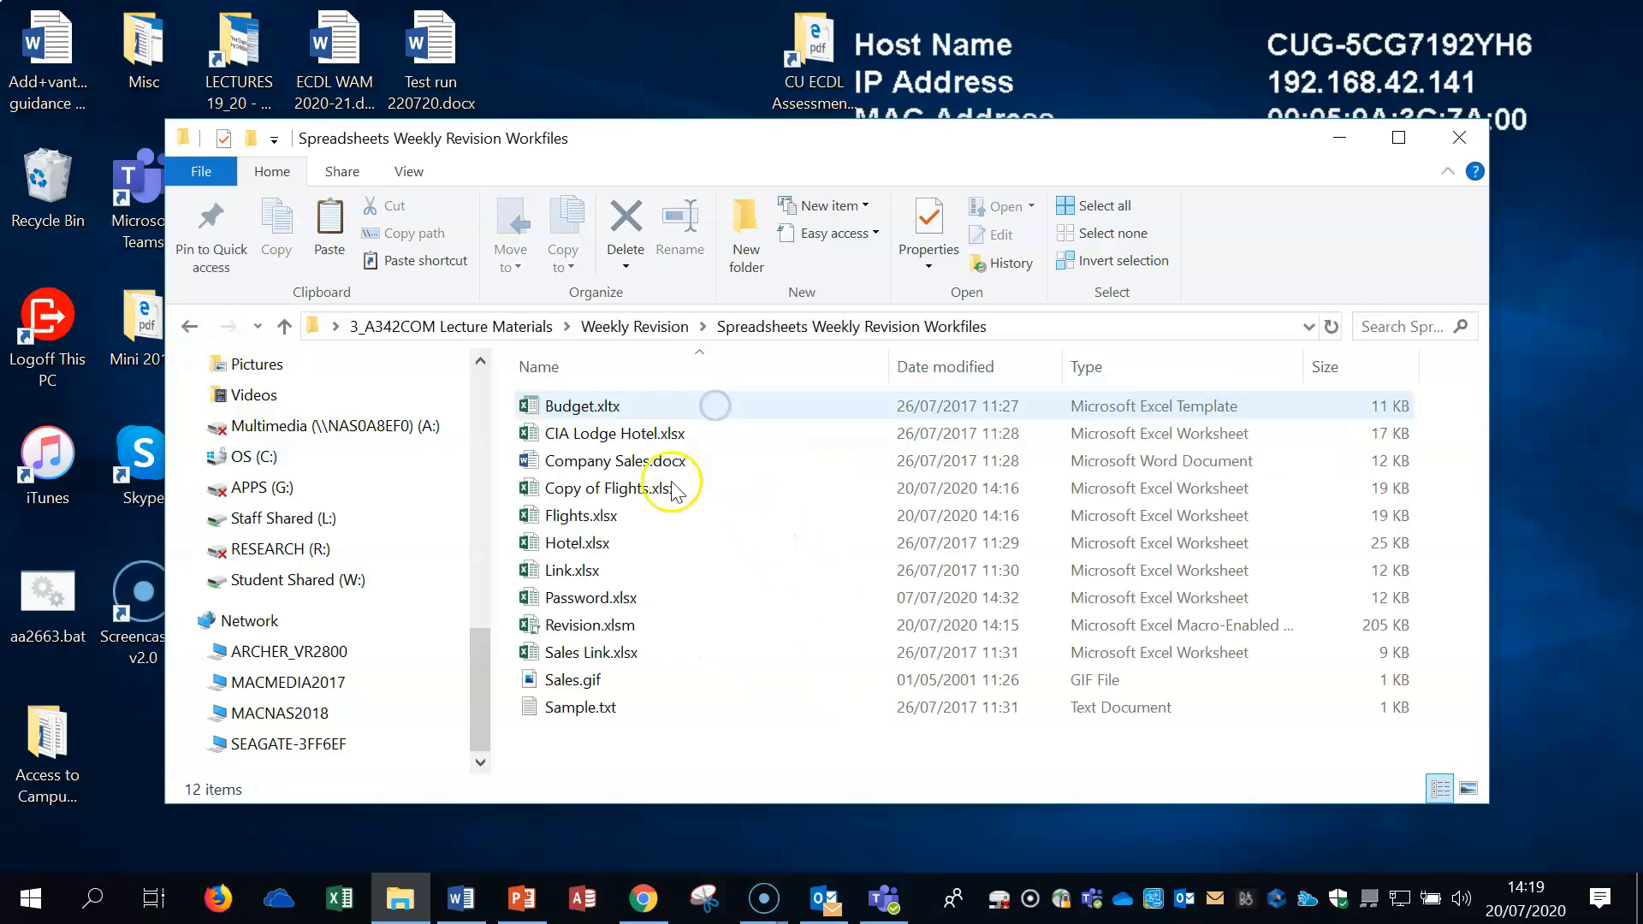
pyautogui.doubleClick(616, 627)
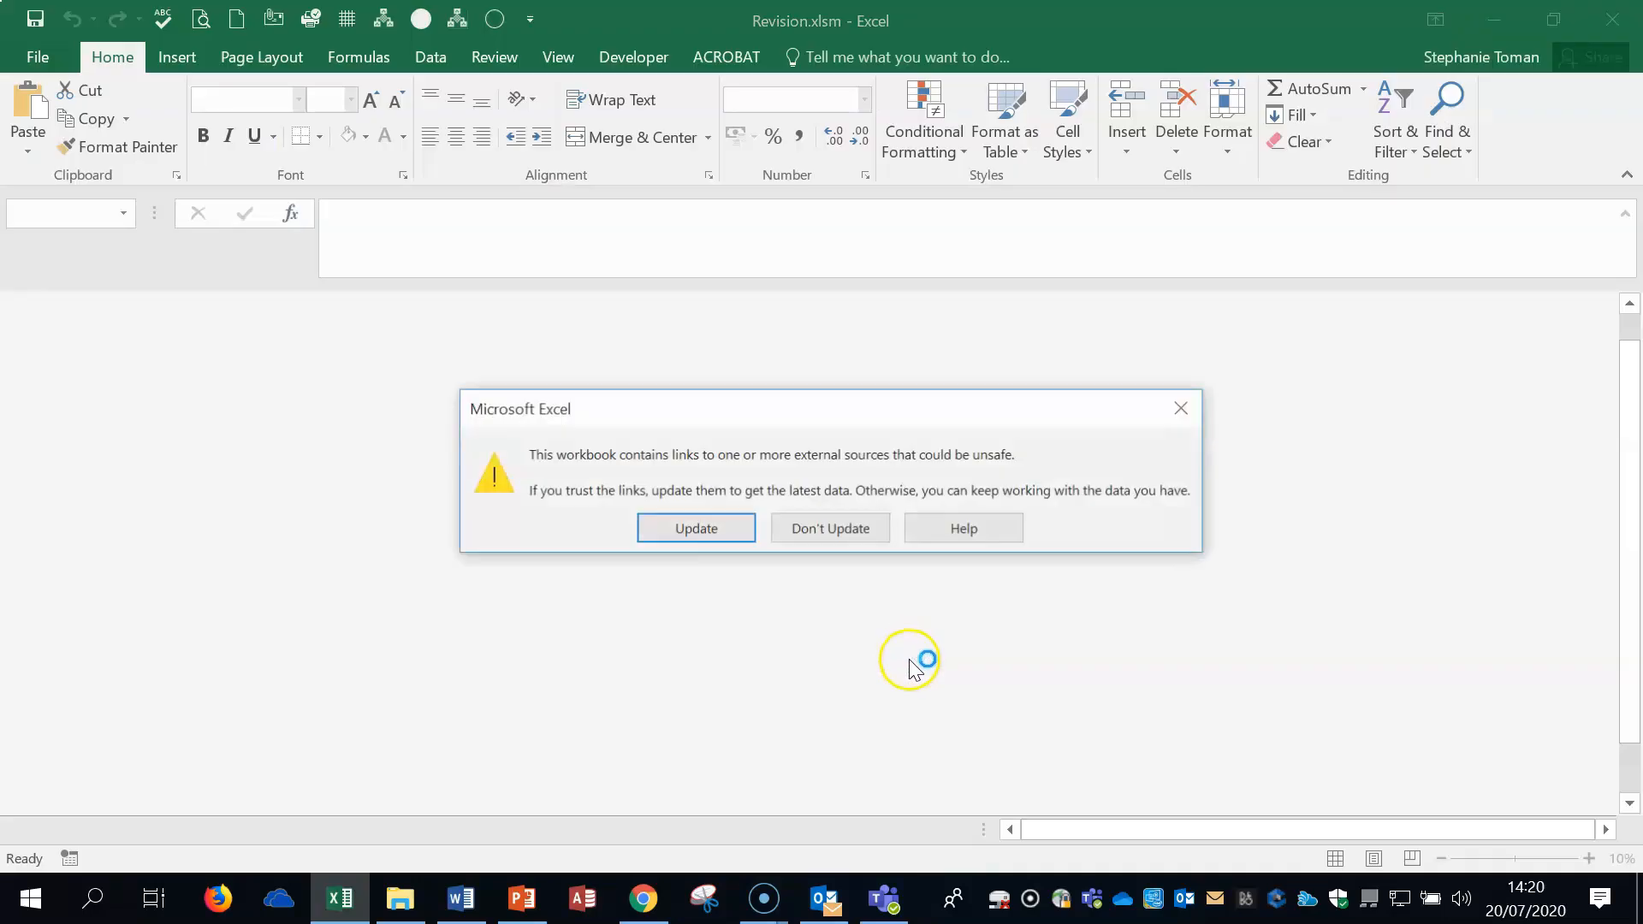
pyautogui.click(851, 528)
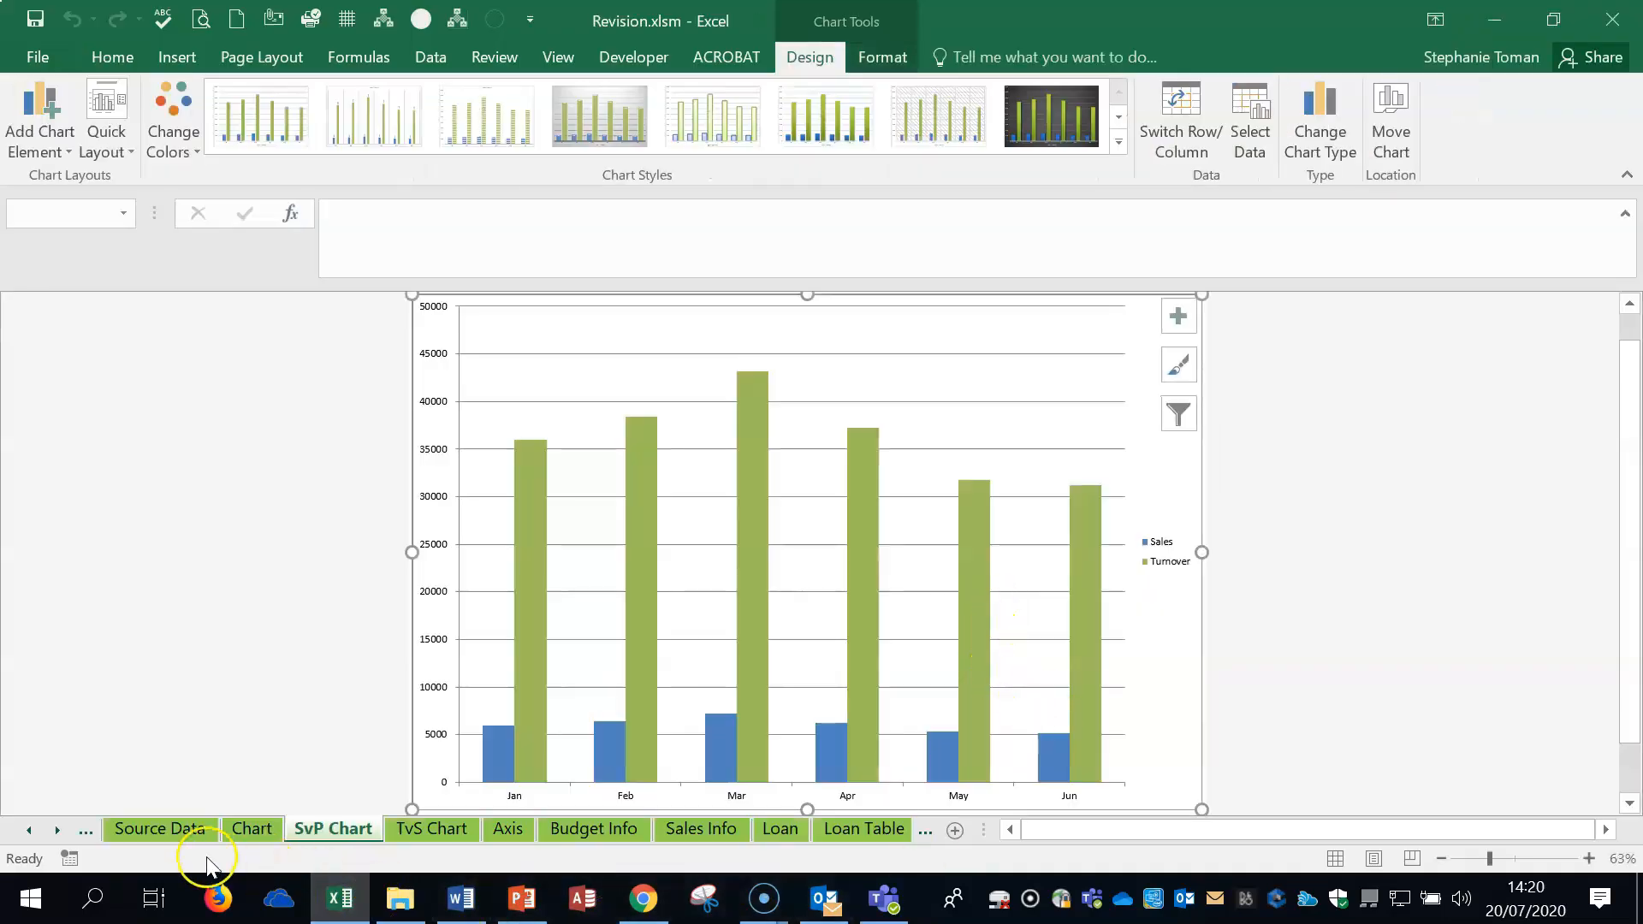
# - Go to the Chart worksheet and select its Turnover v Spending chart
pyautogui.click(26, 830)
pyautogui.click(27, 830)
pyautogui.click(29, 831)
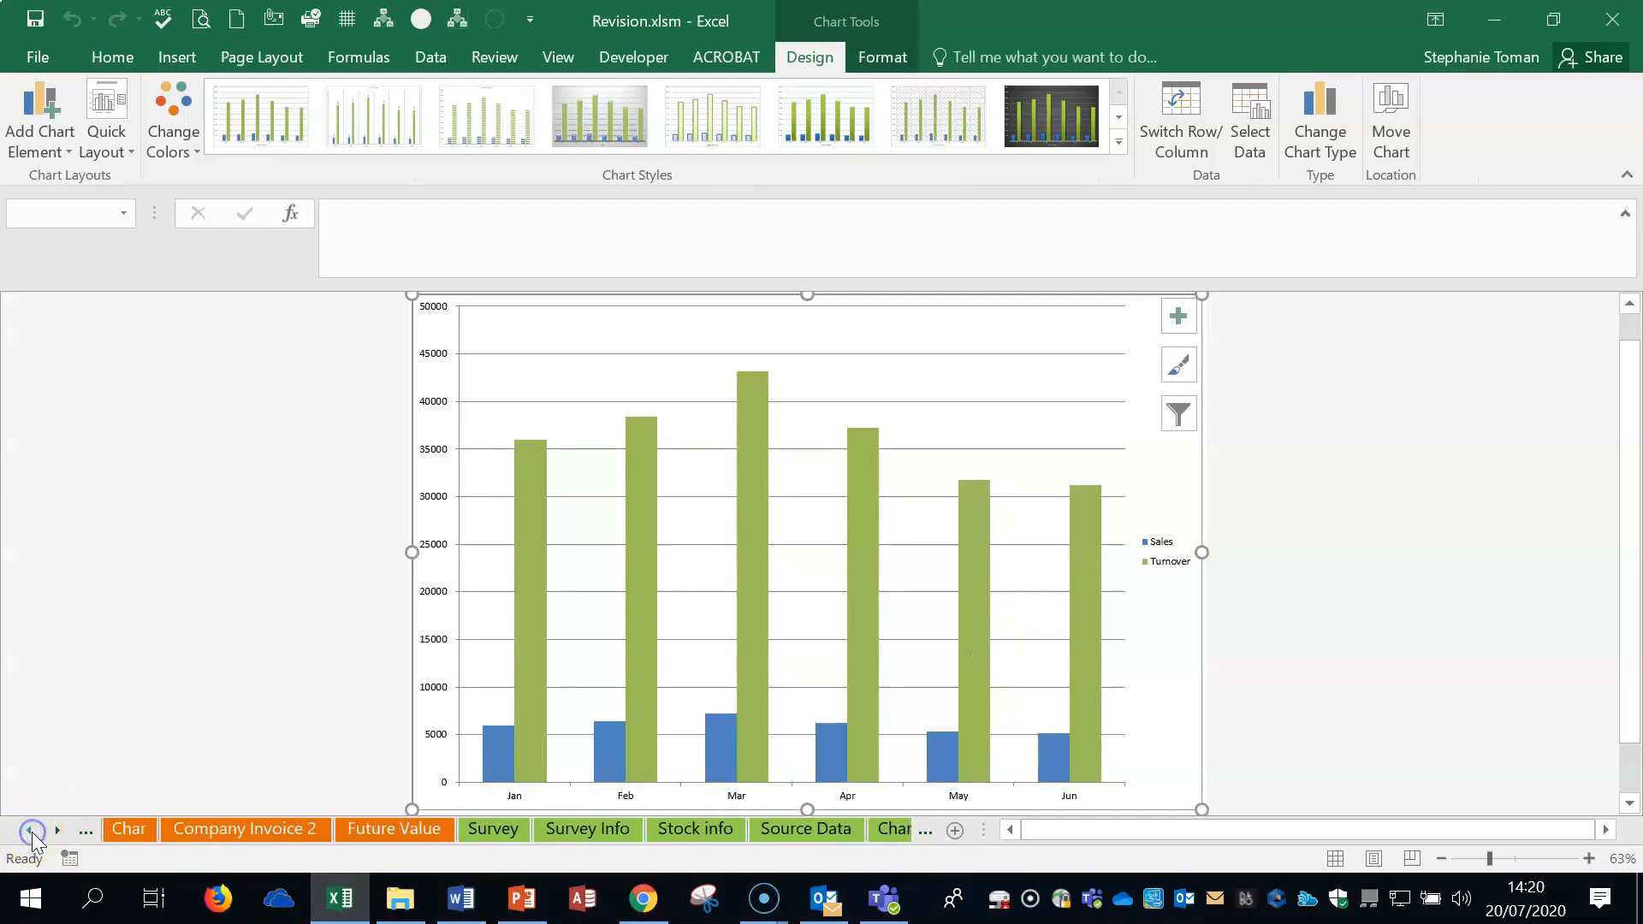
pyautogui.click(58, 830)
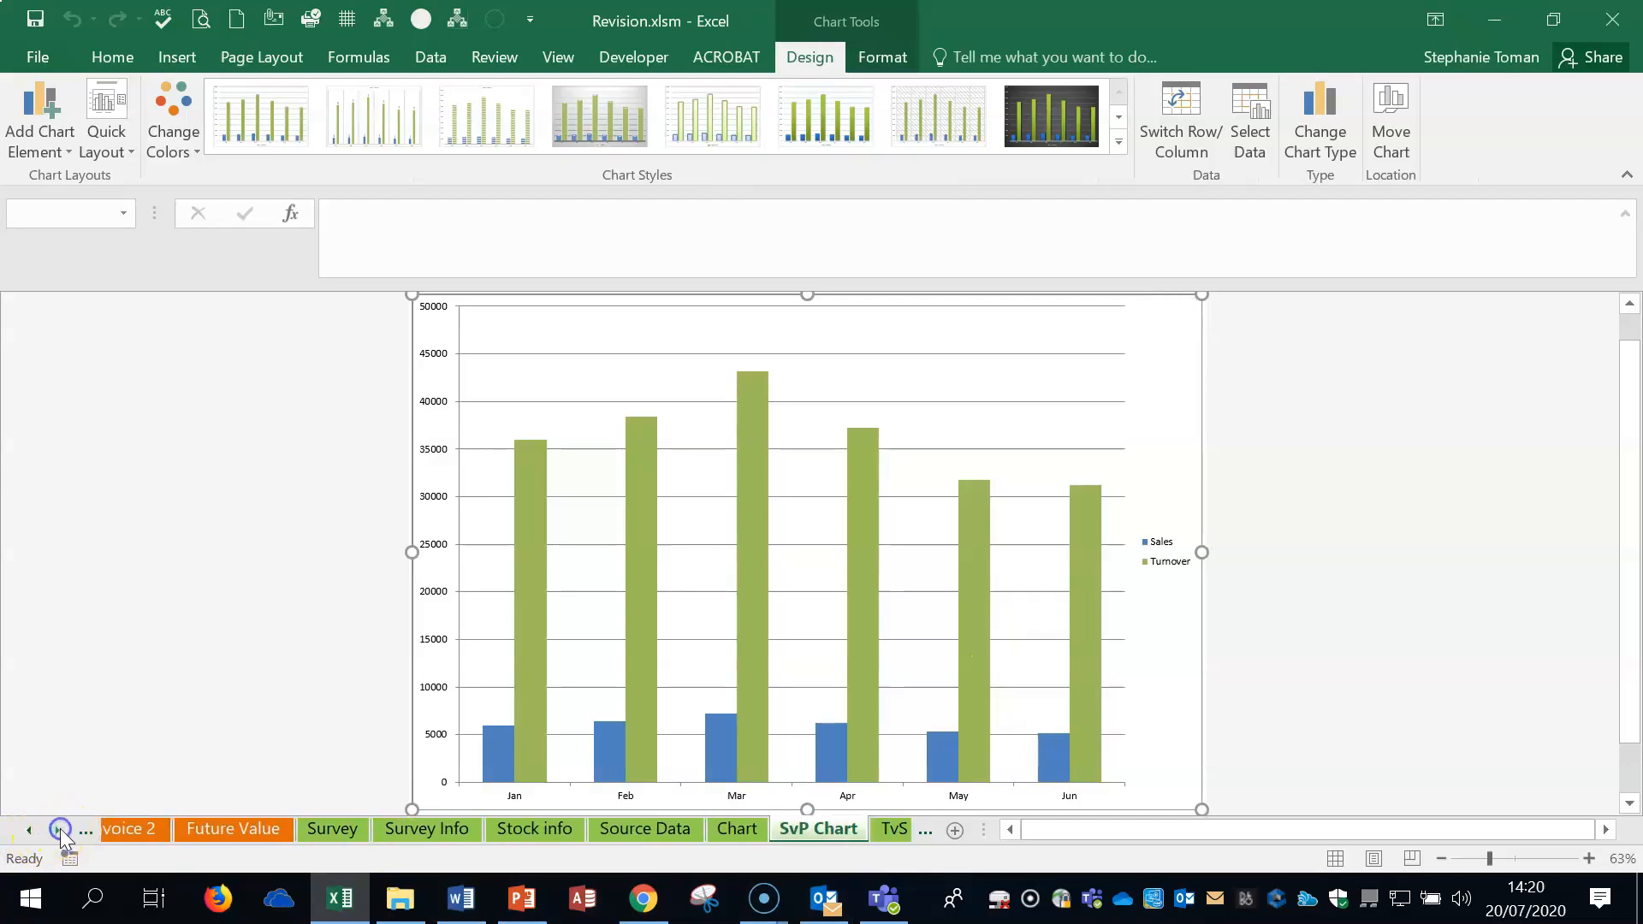
pyautogui.click(57, 830)
pyautogui.click(57, 830)
pyautogui.click(57, 830)
pyautogui.click(57, 830)
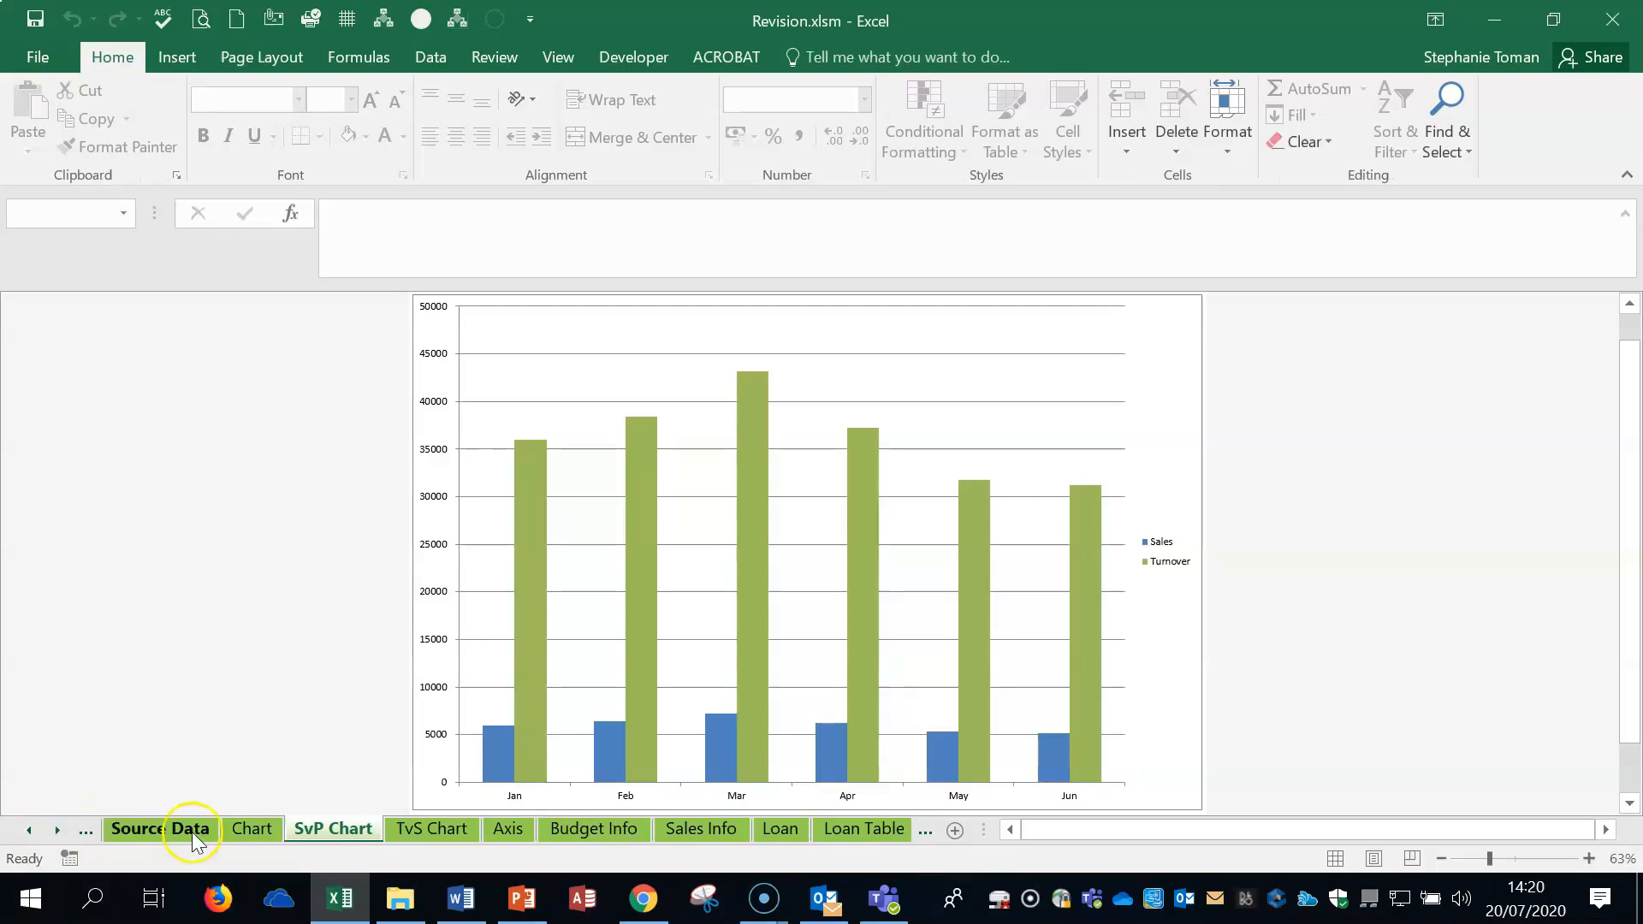
pyautogui.click(260, 829)
pyautogui.click(1107, 685)
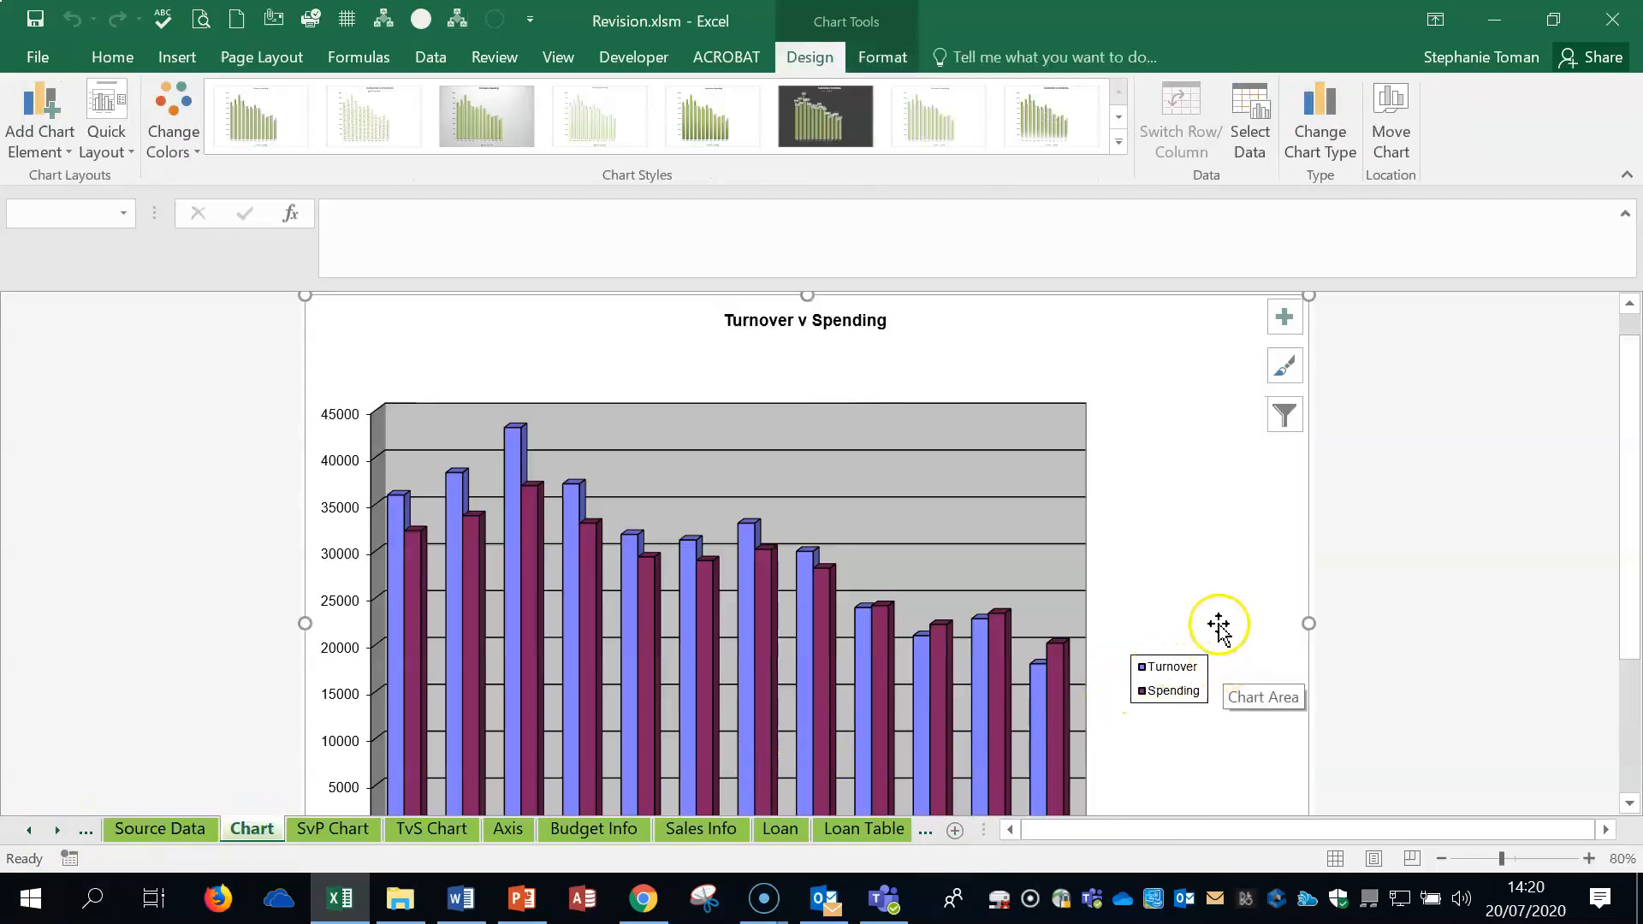
# - Fill the blue Turnover columns with the picture Sales.gif from the Spreadsheets Weekly Revision Workfiles folder on the Desktop
pyautogui.moveTo(747, 652)
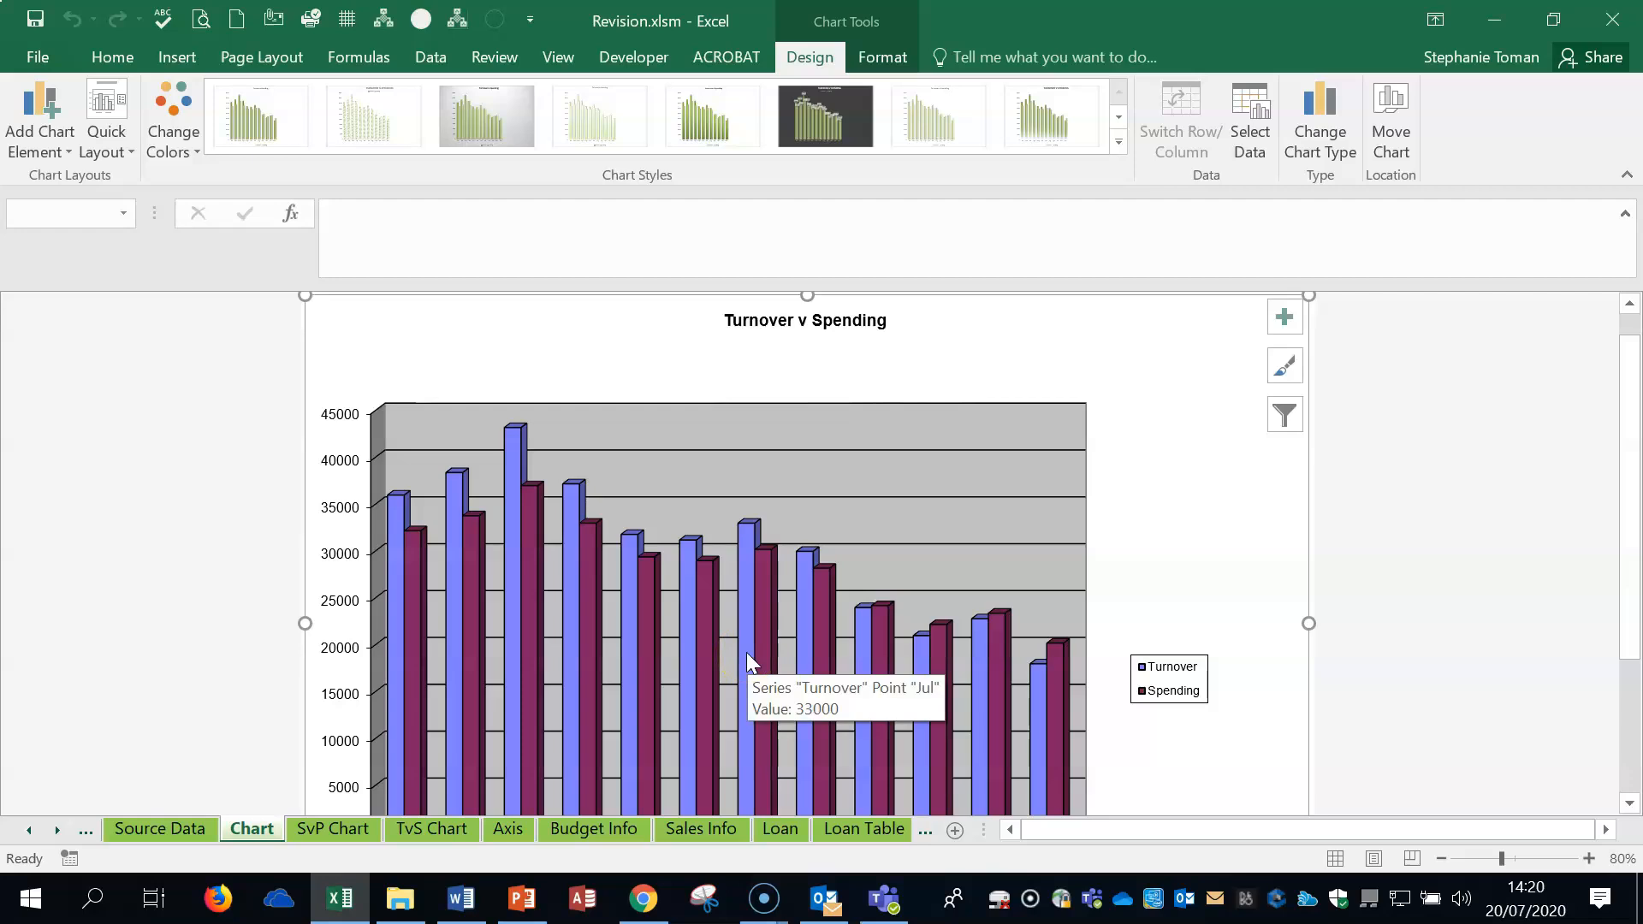
pyautogui.rightClick(747, 652)
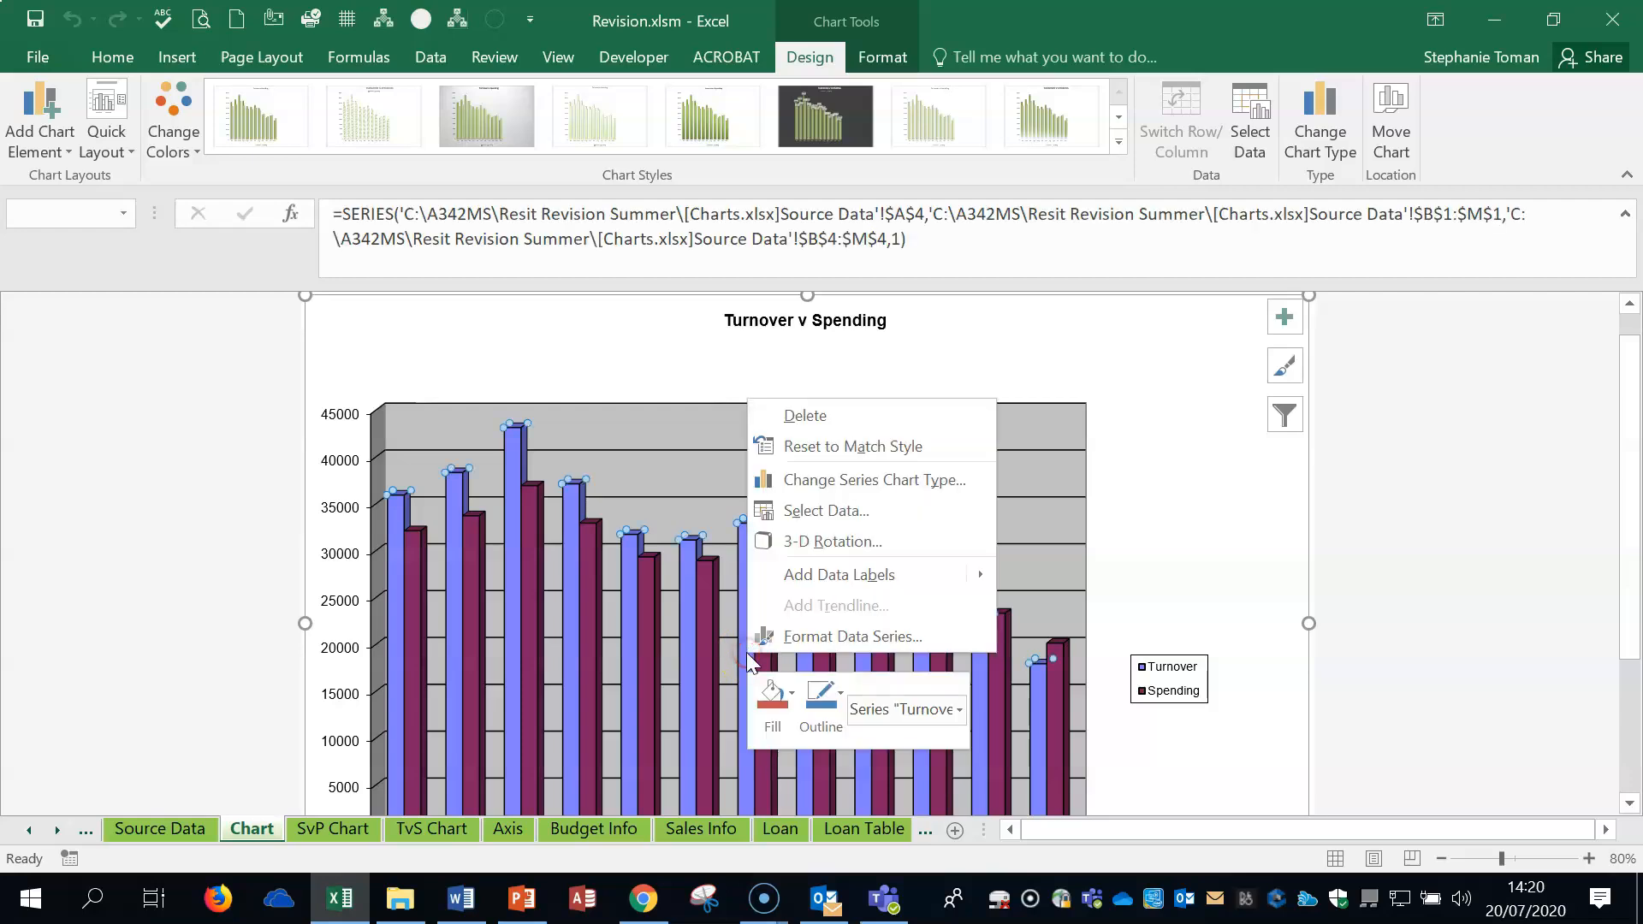
pyautogui.click(792, 716)
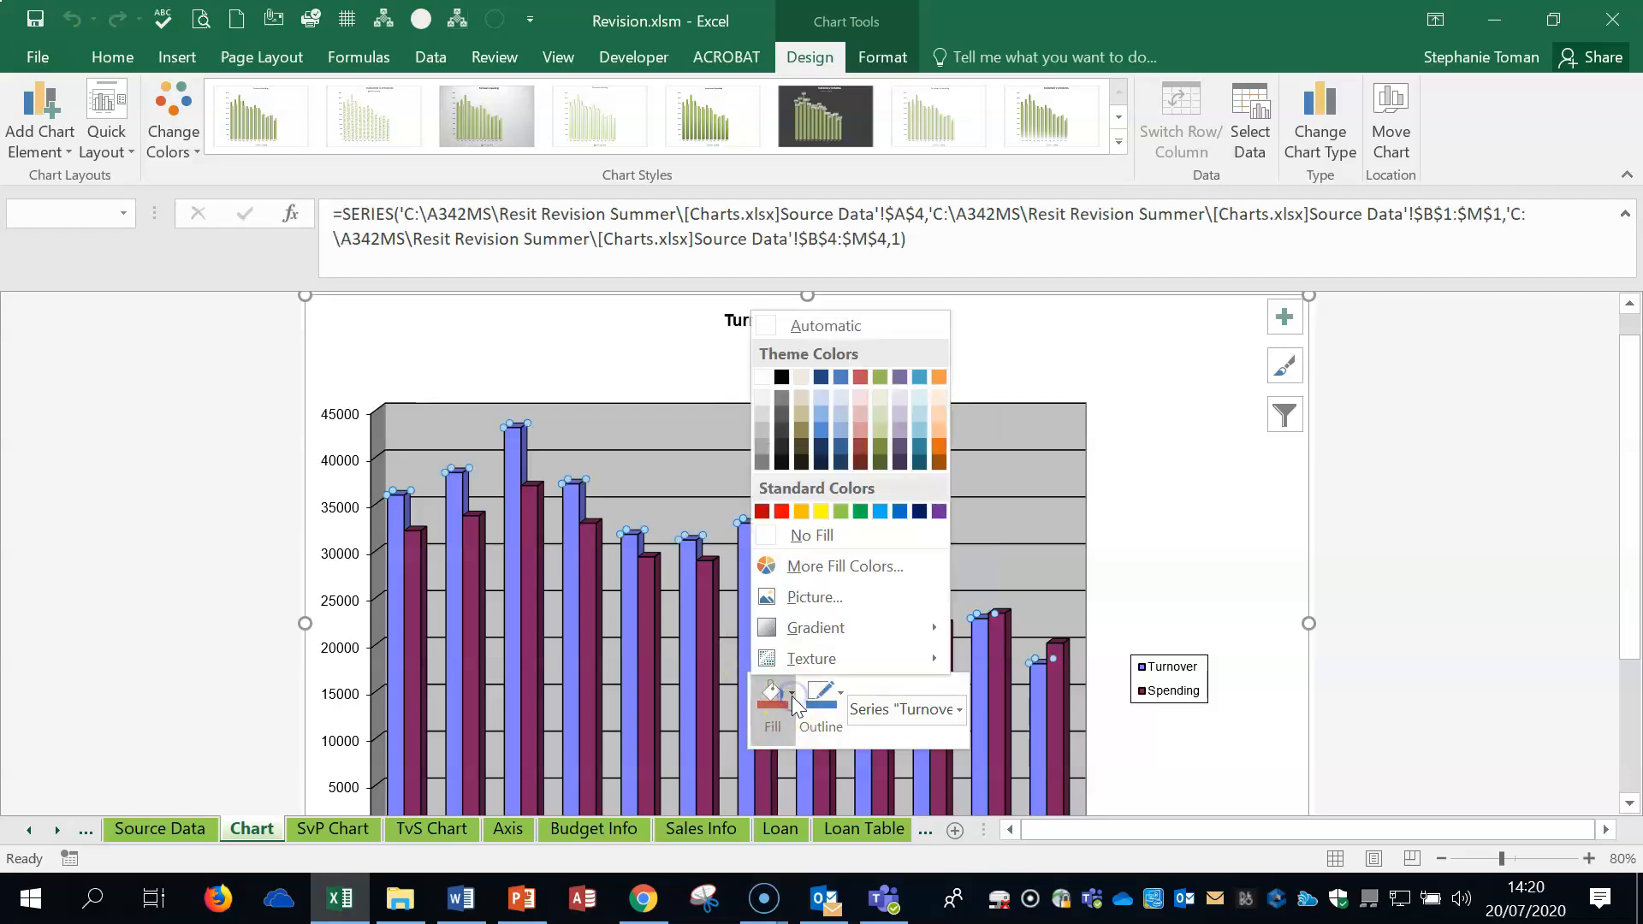
pyautogui.click(813, 597)
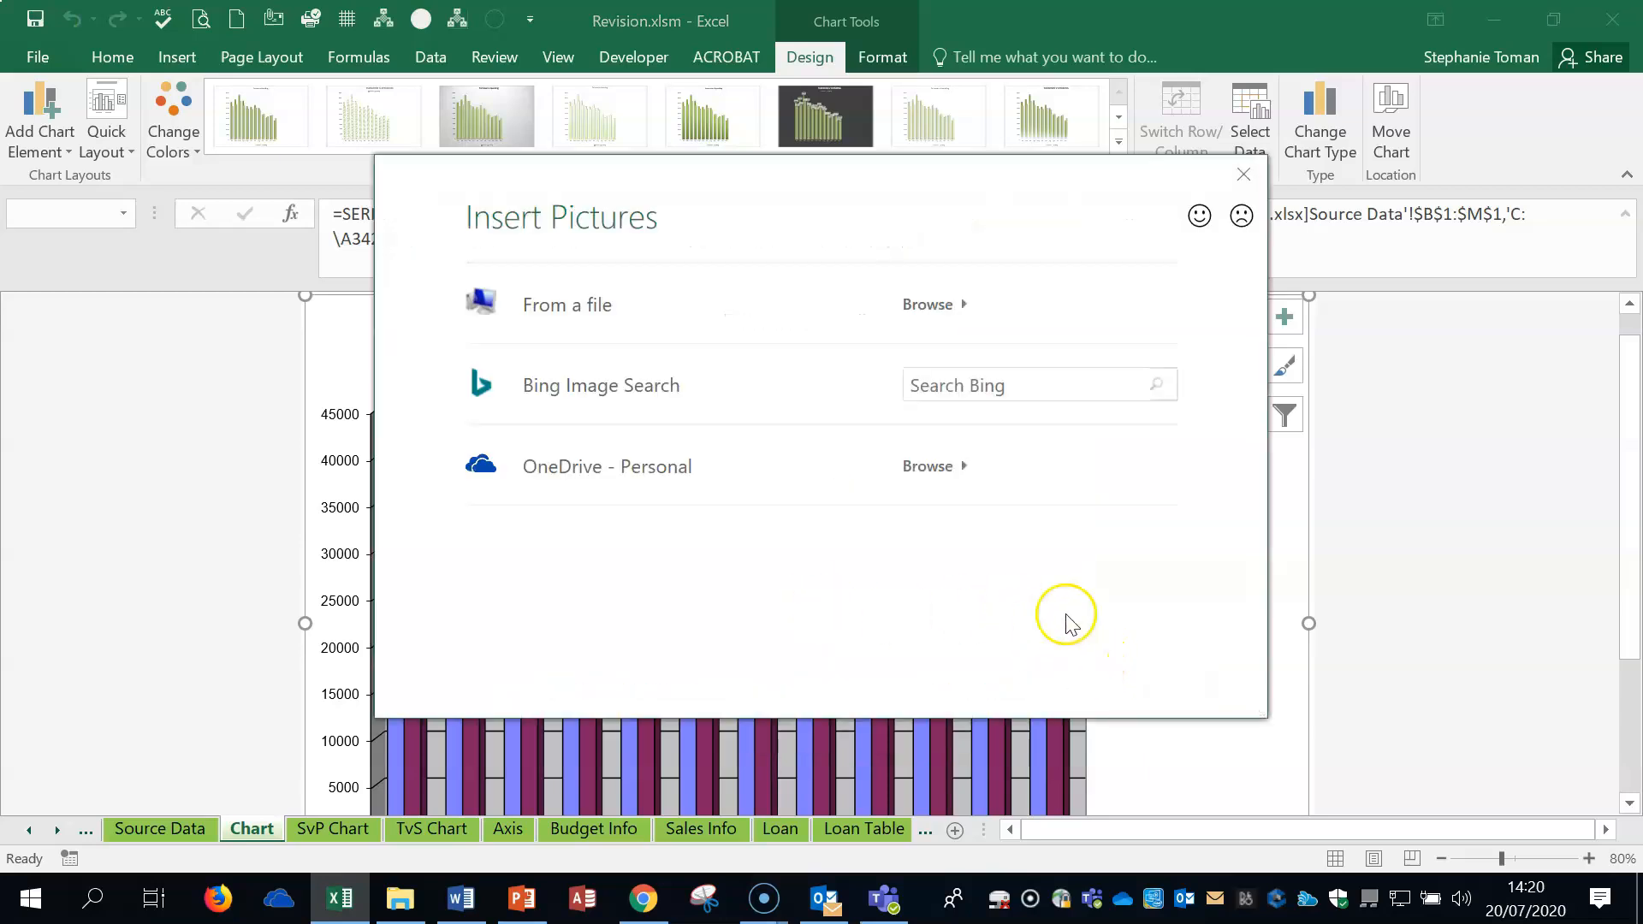
pyautogui.click(946, 322)
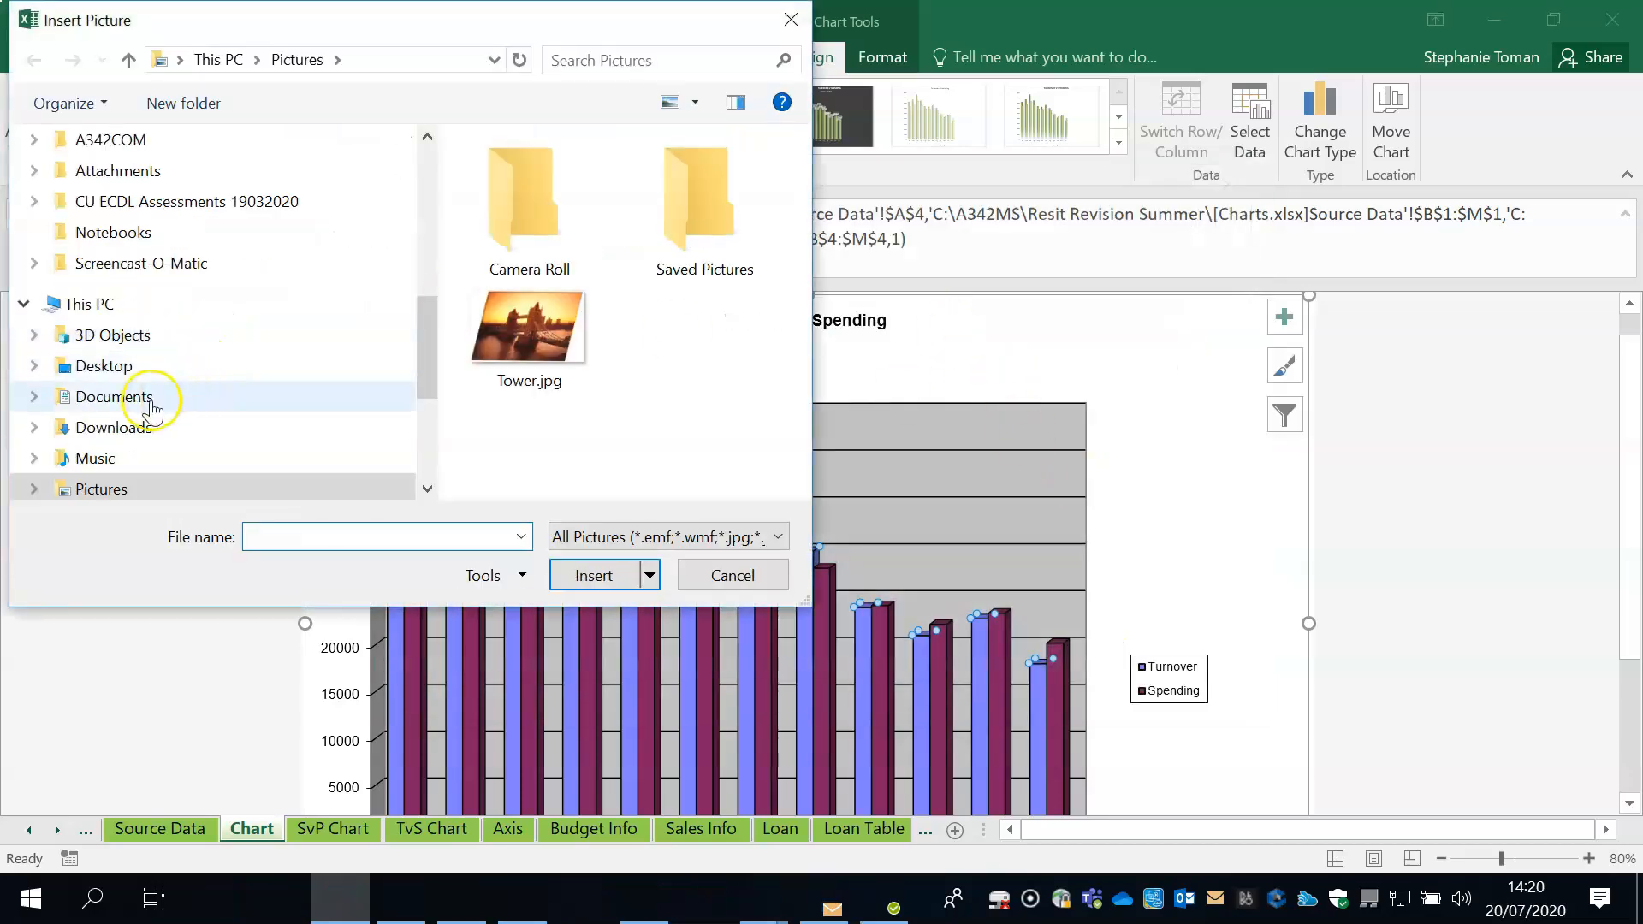
pyautogui.click(146, 367)
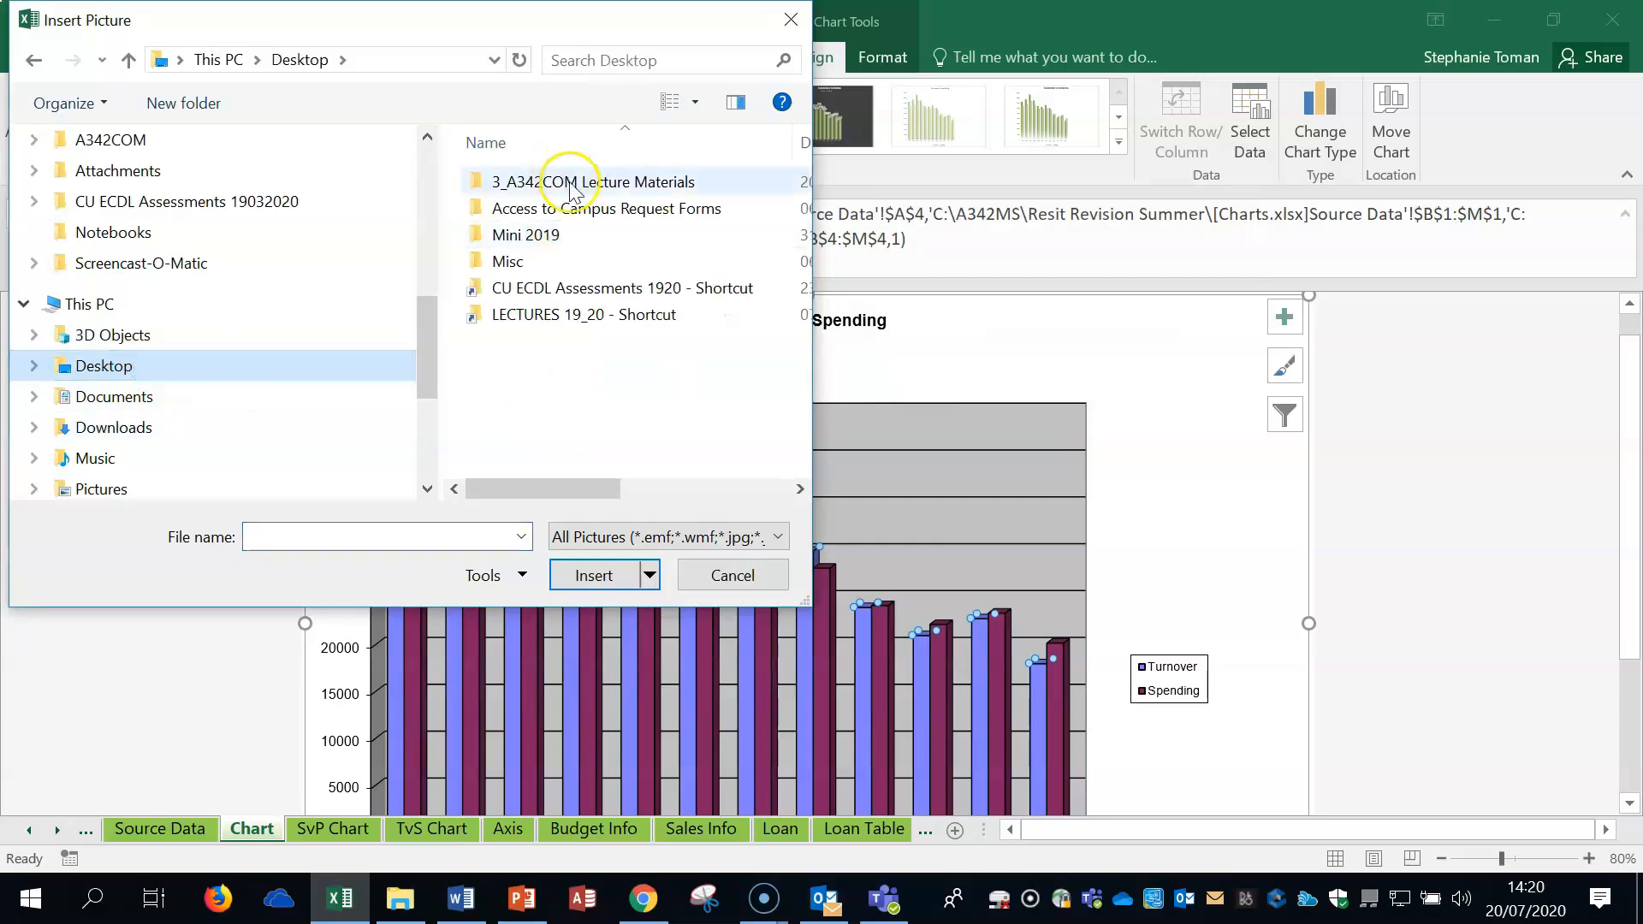
pyautogui.doubleClick(571, 183)
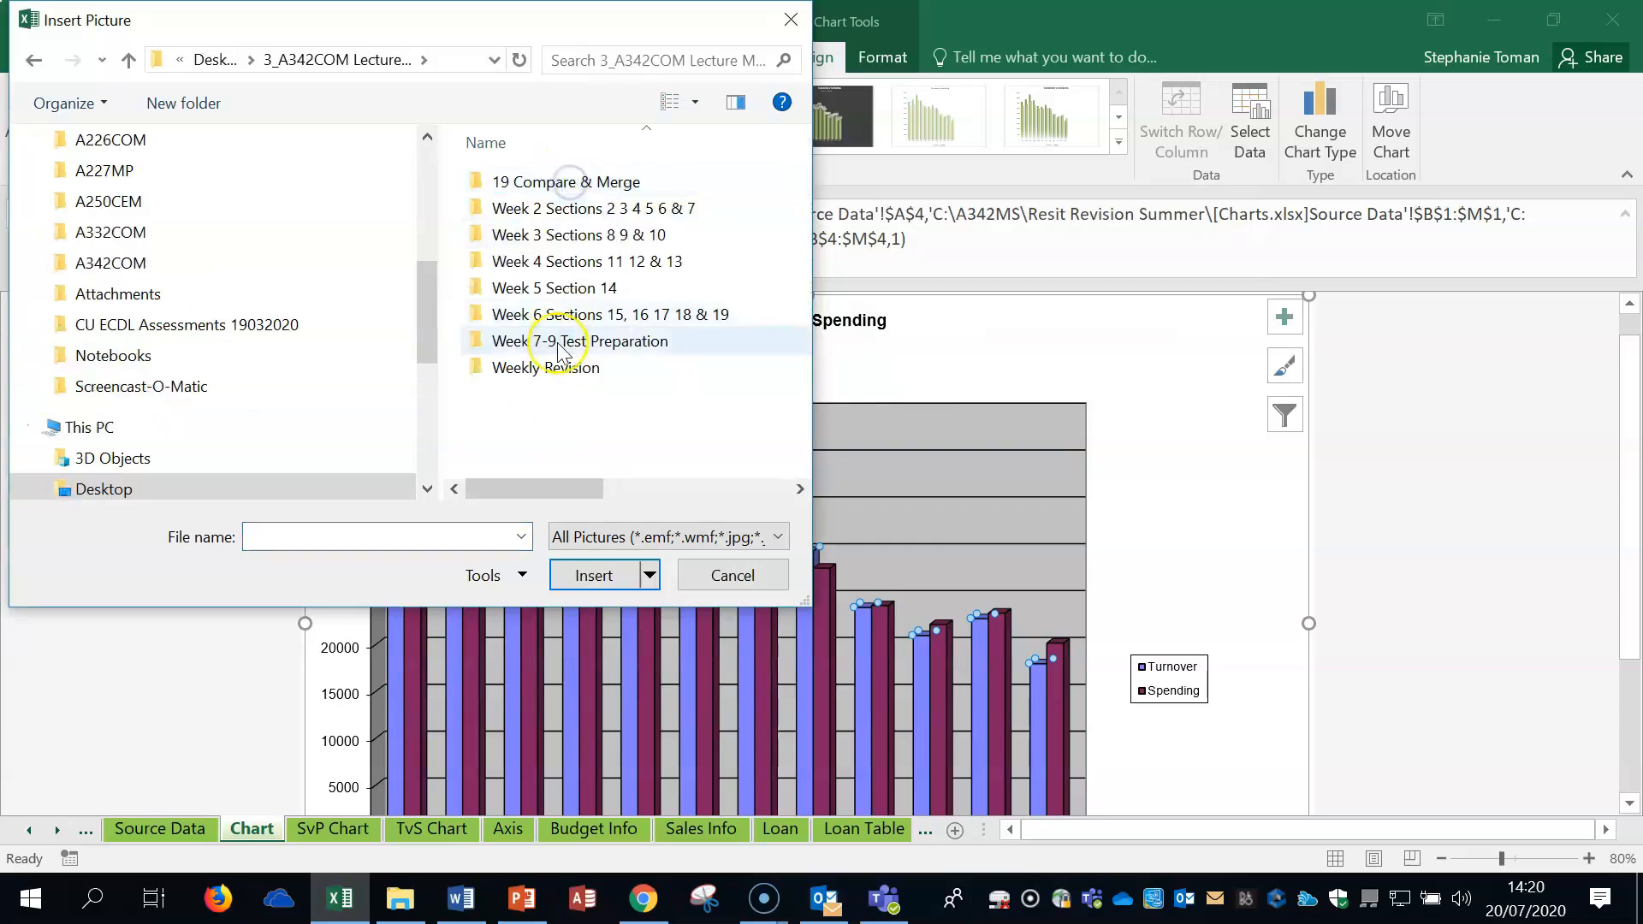
pyautogui.doubleClick(556, 369)
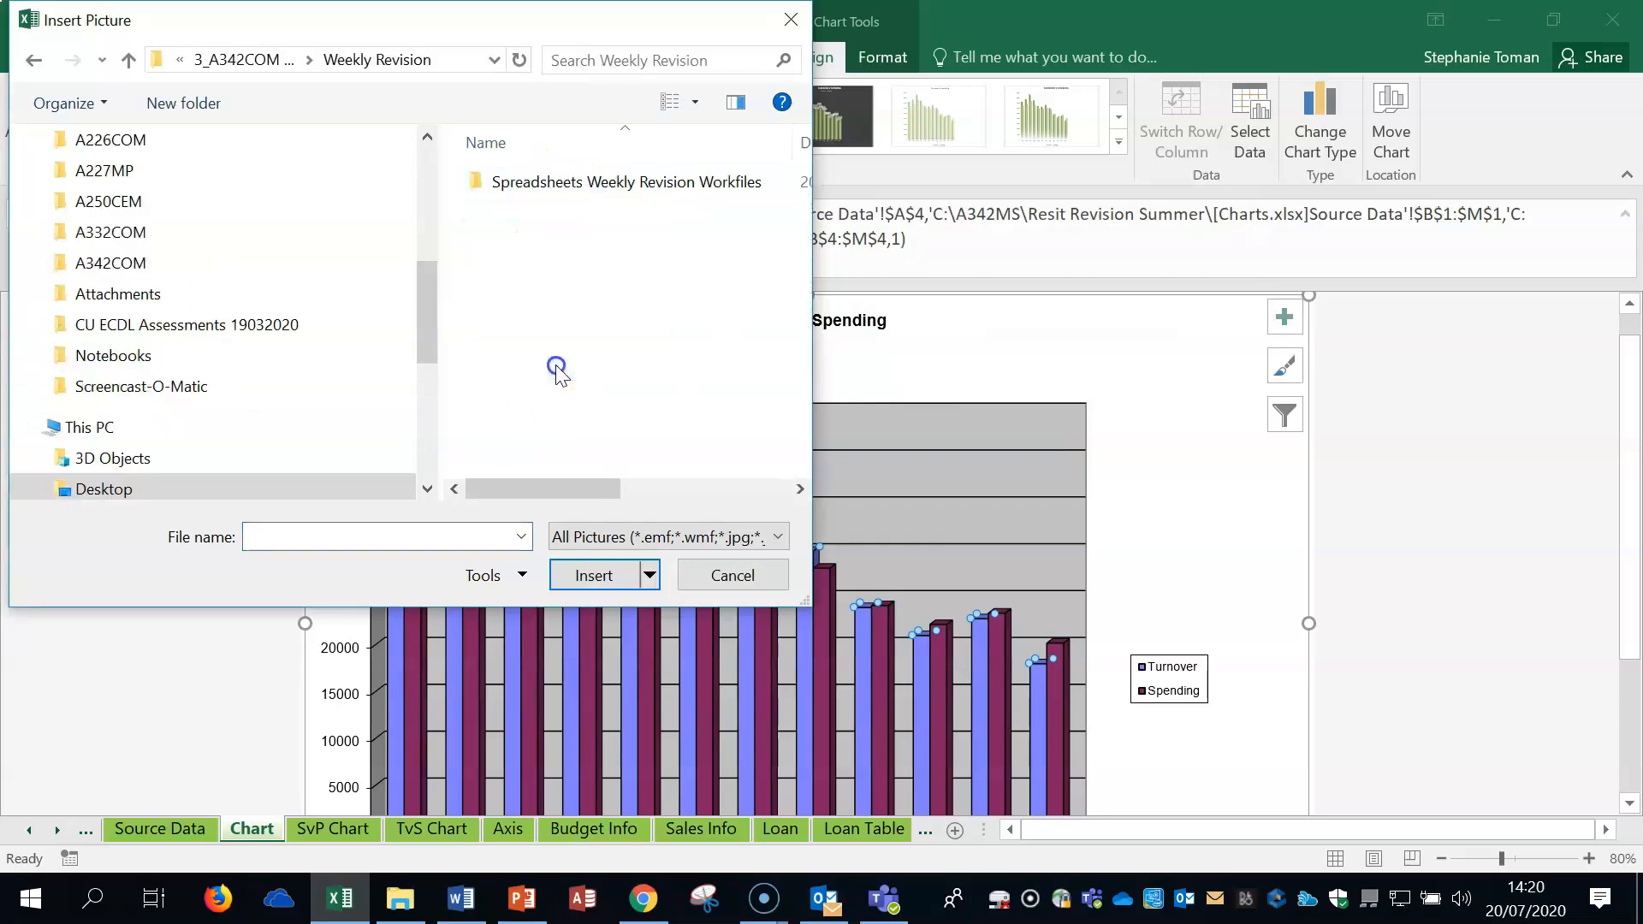
pyautogui.doubleClick(615, 183)
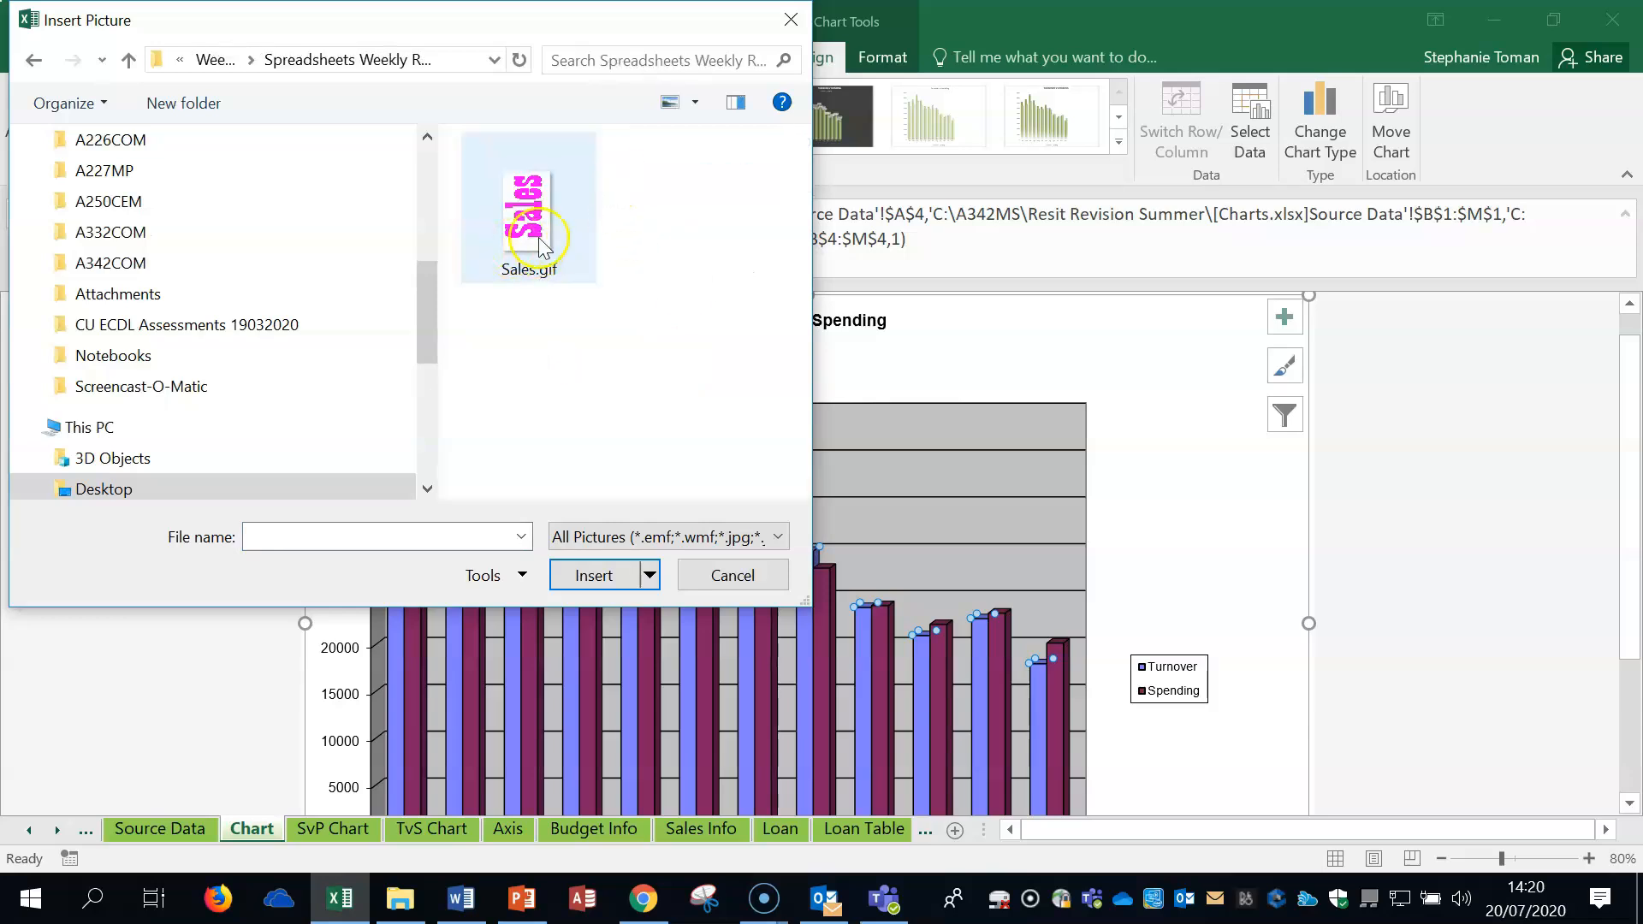
pyautogui.doubleClick(539, 244)
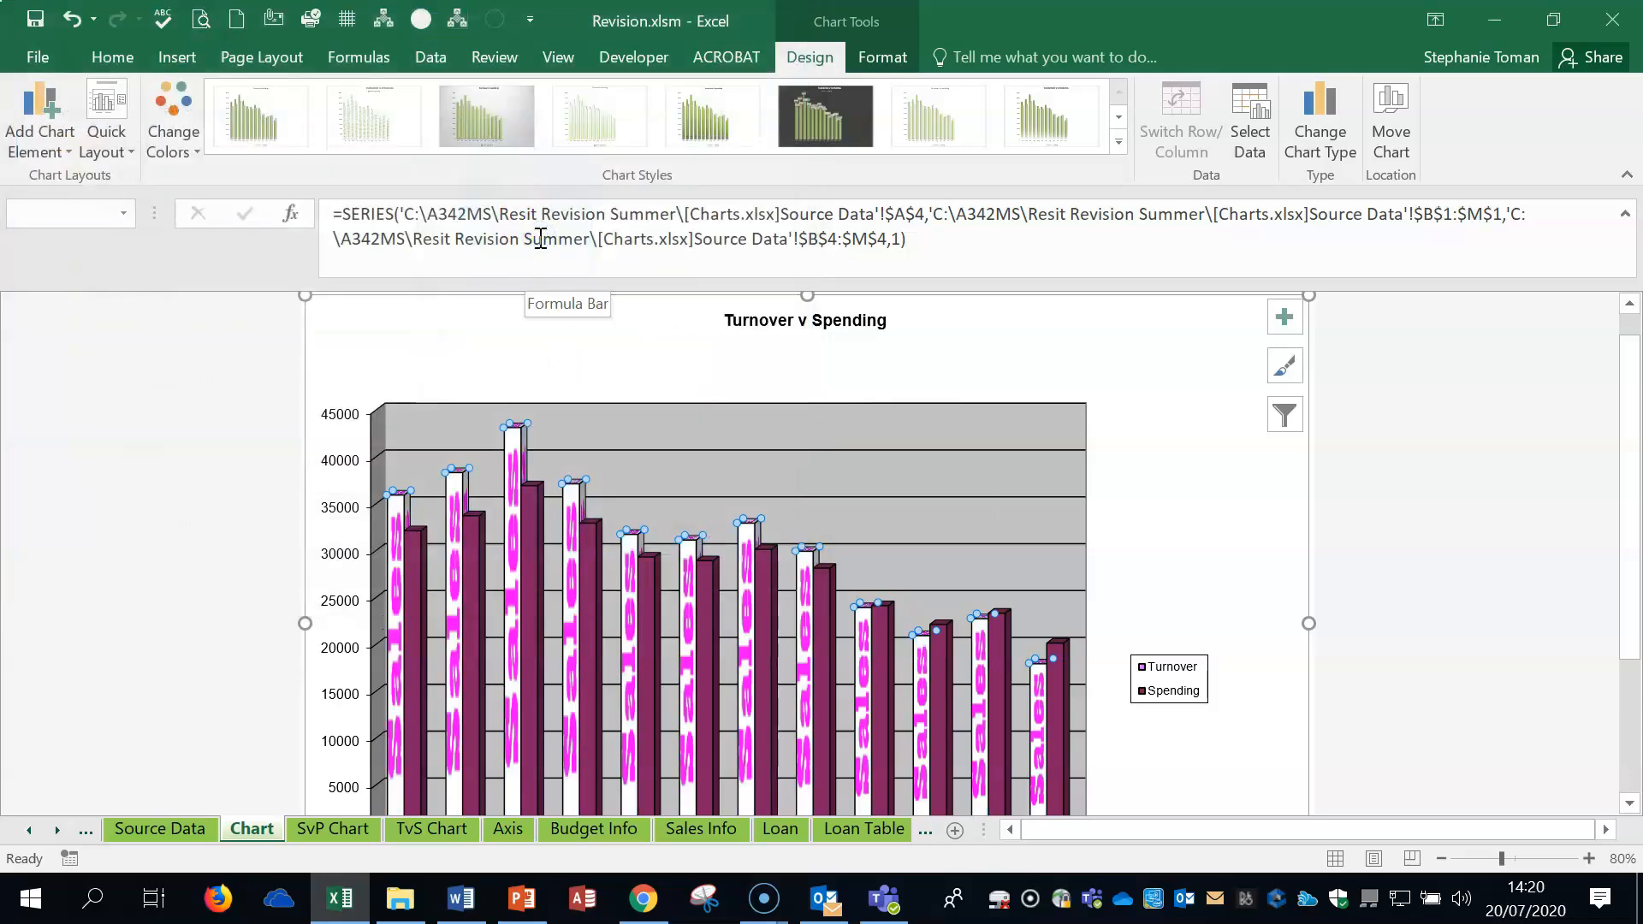
pyautogui.click(1460, 533)
pyautogui.rightClick(800, 614)
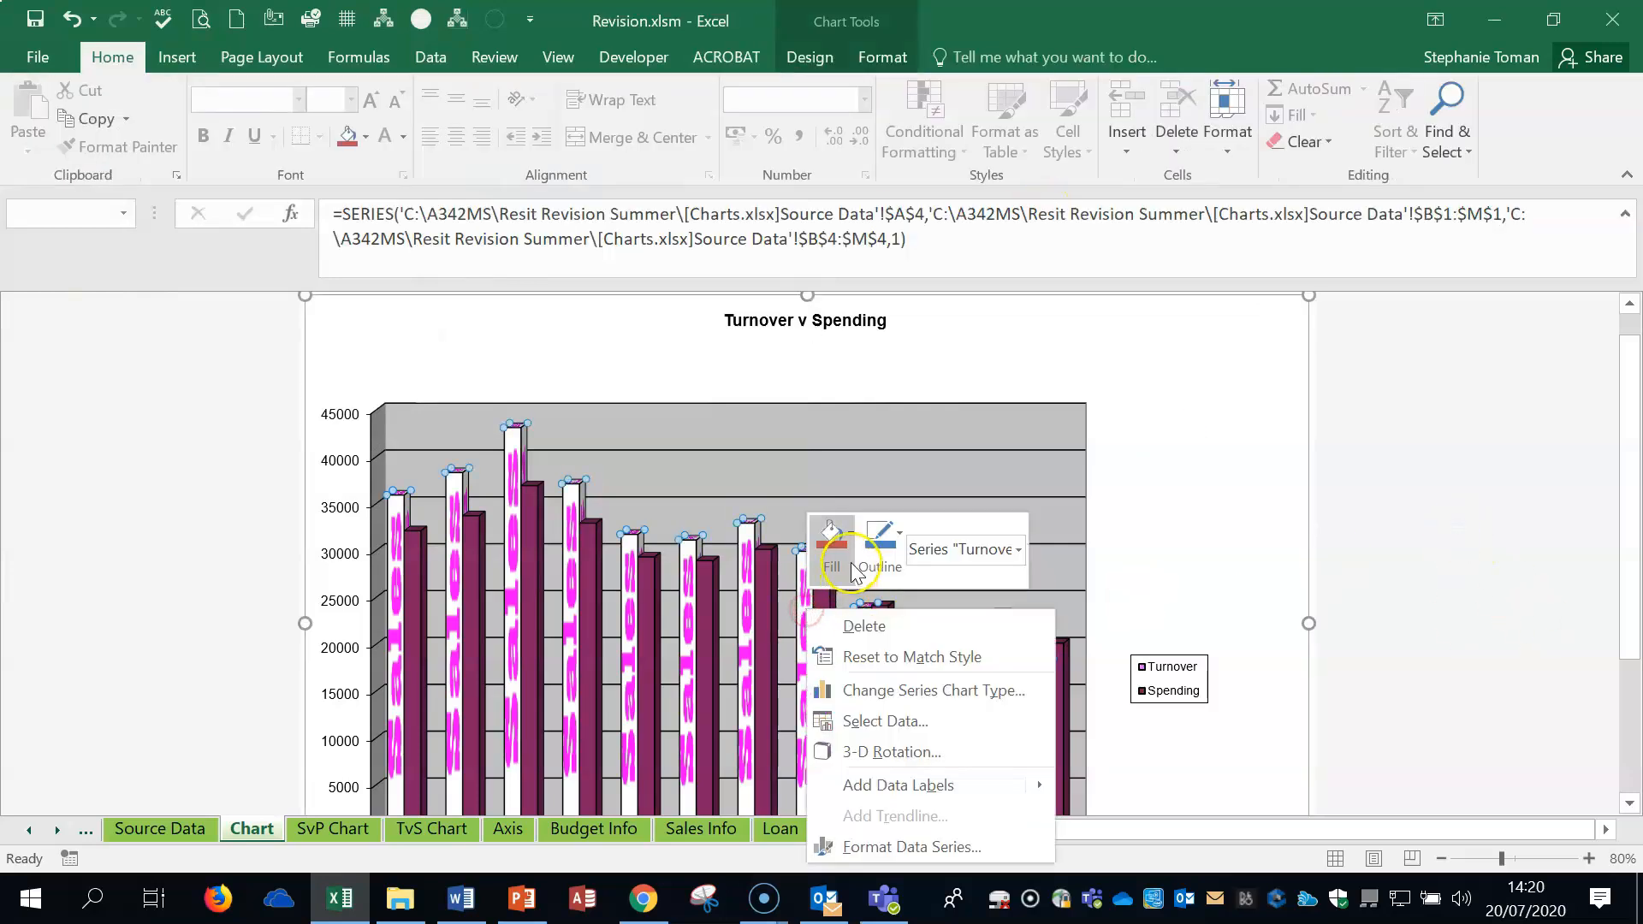
pyautogui.click(831, 539)
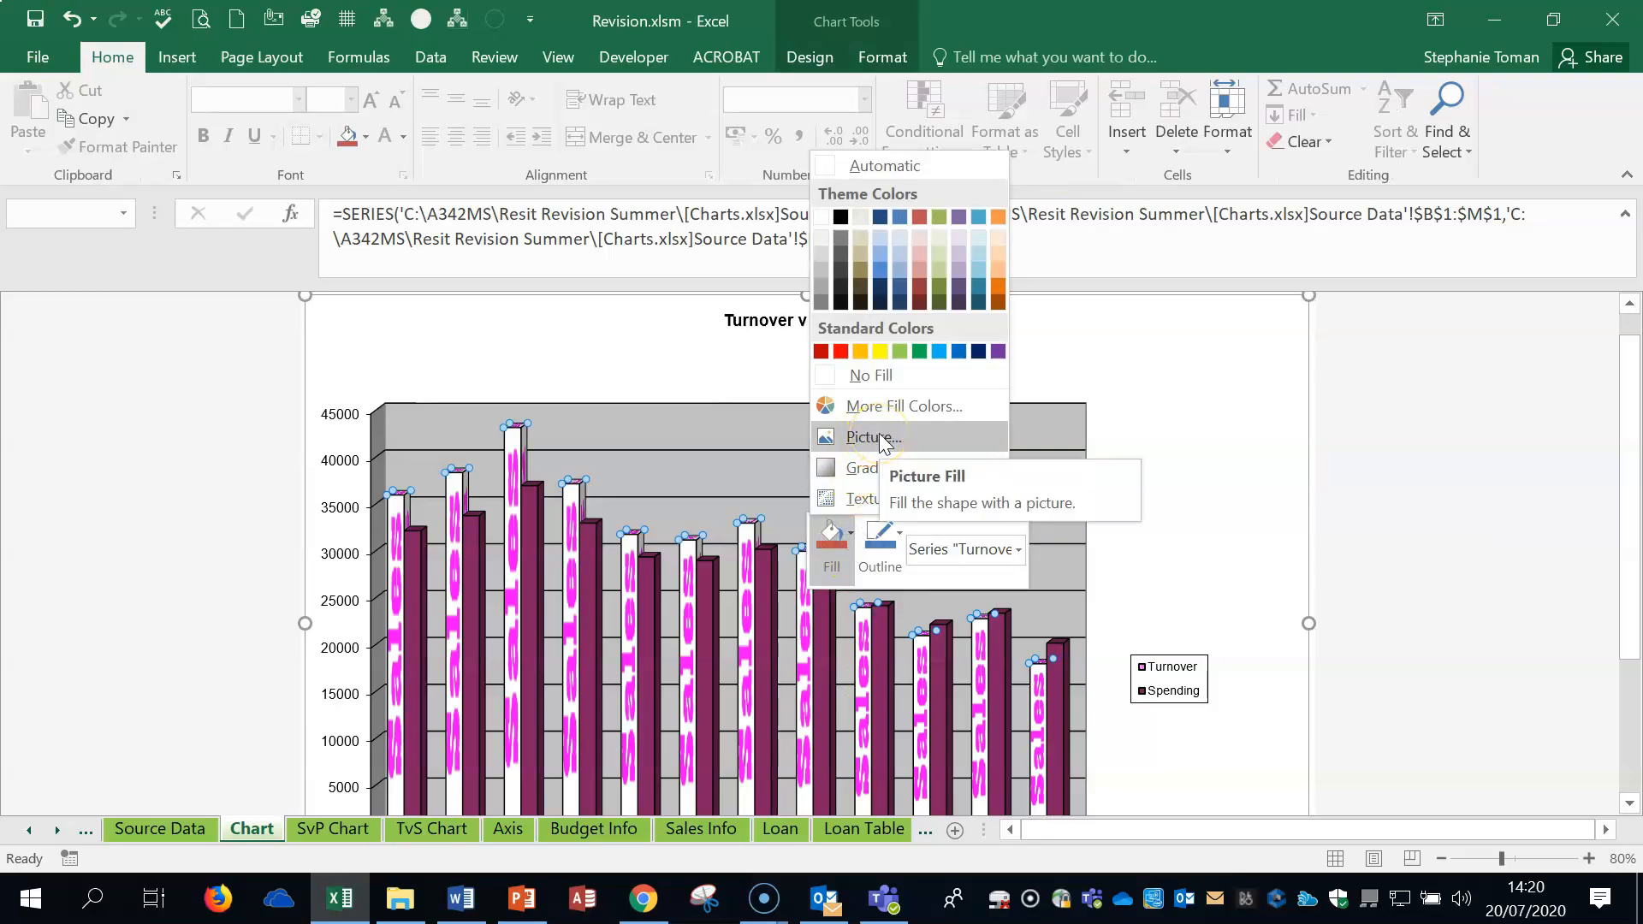
pyautogui.click(1219, 580)
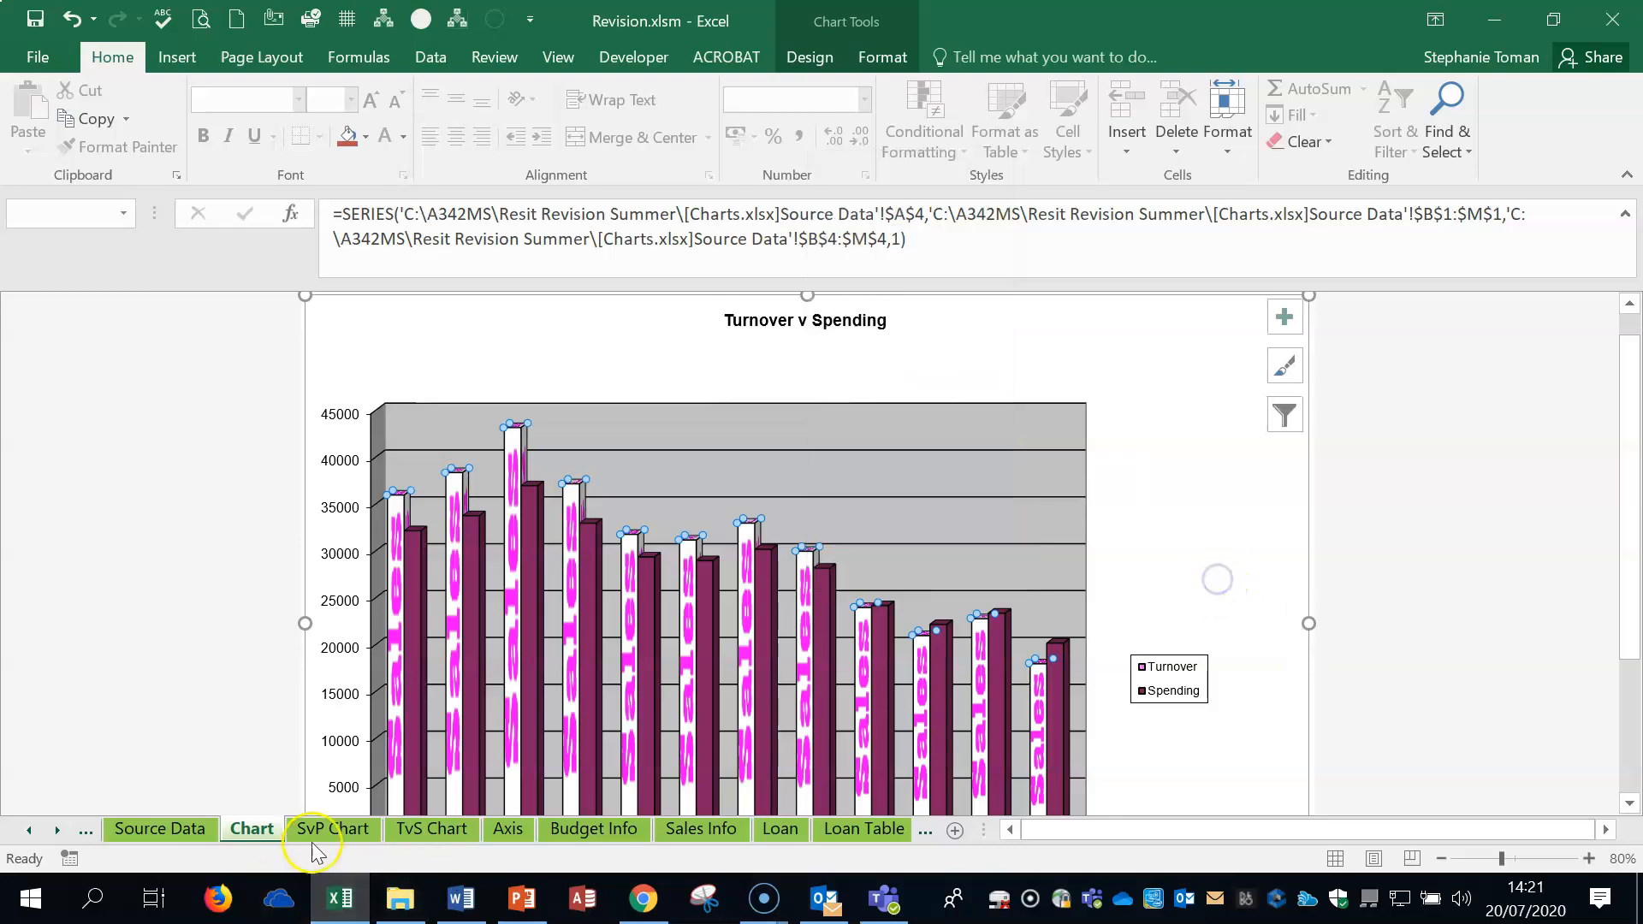
# - Remove the Mar data from the chart on the SvP Chart worksheet by excluding that category from its data source
pyautogui.click(329, 830)
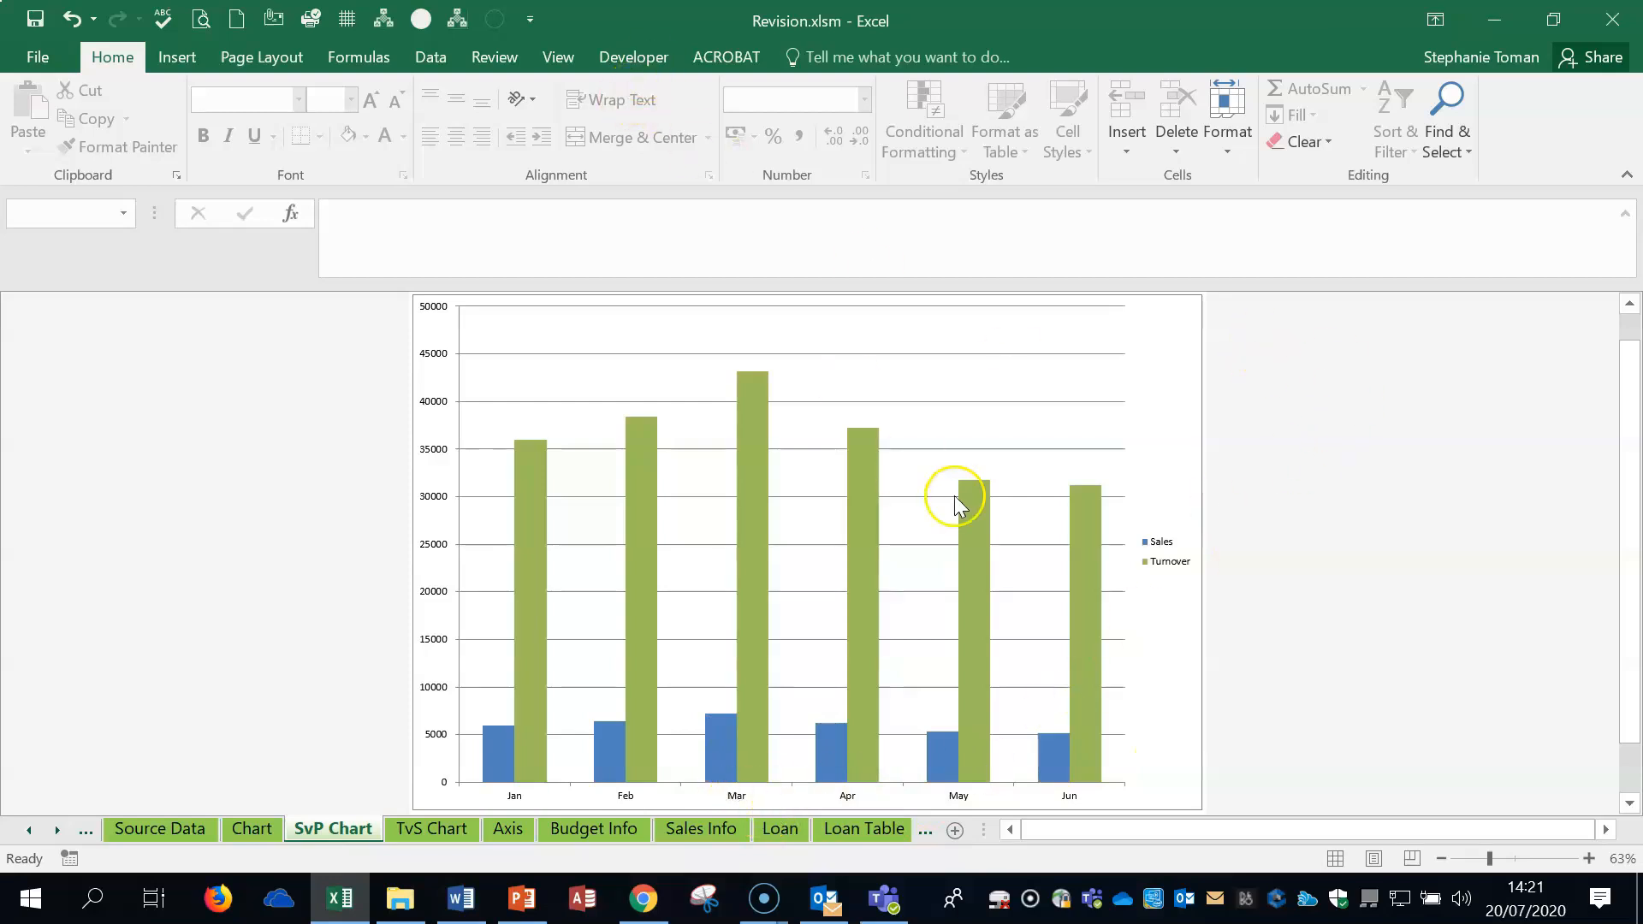
pyautogui.click(1160, 457)
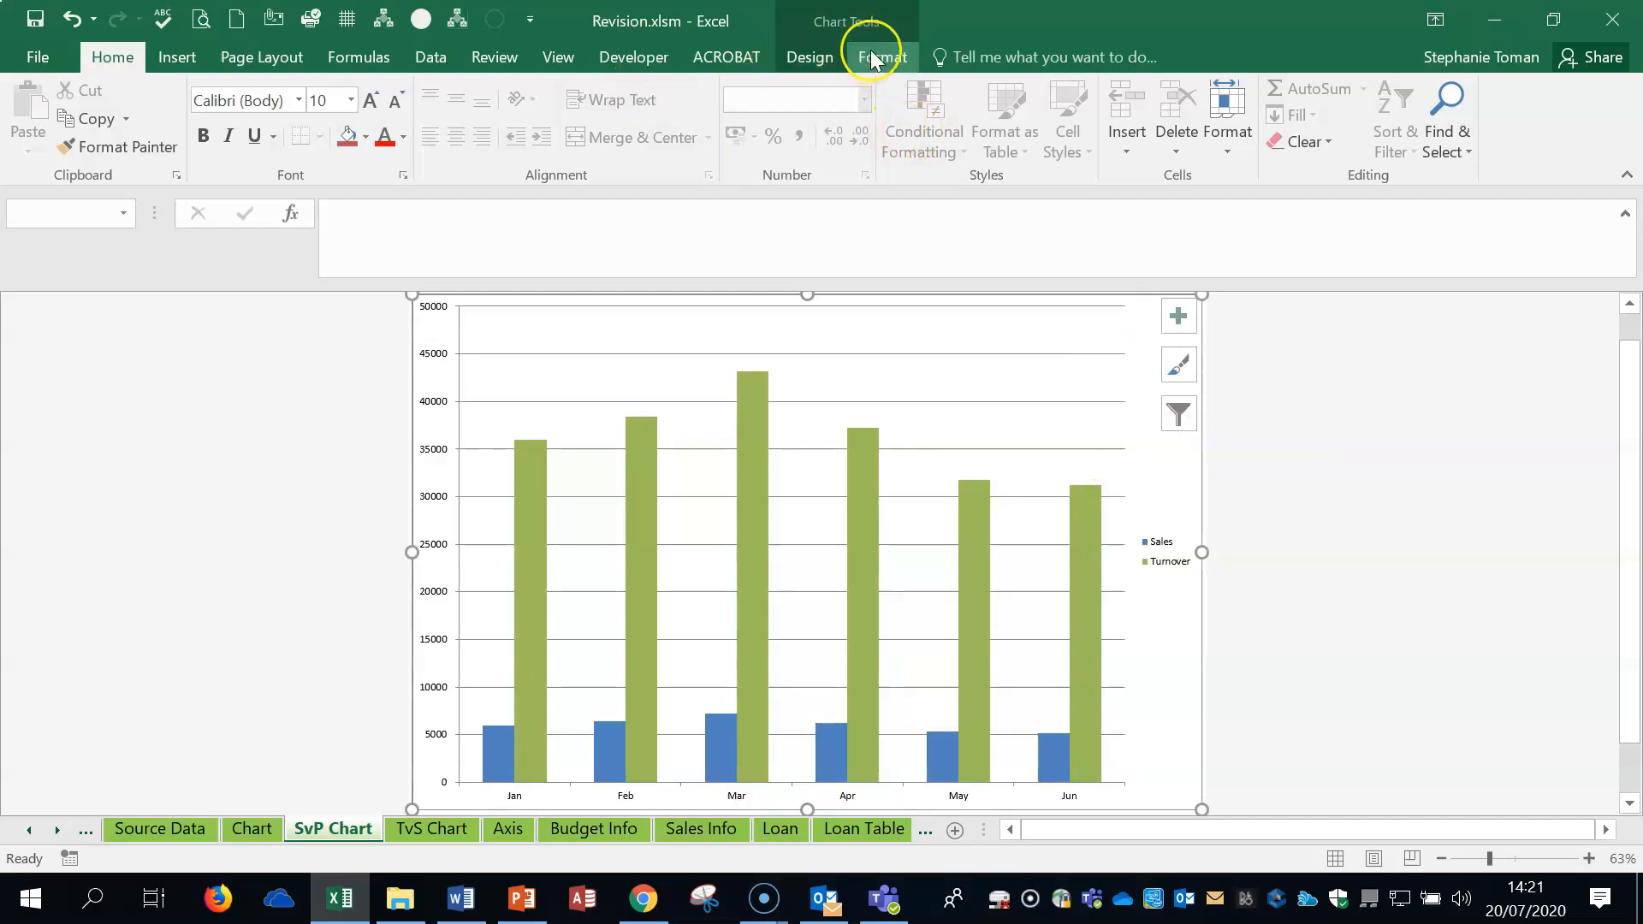
pyautogui.click(807, 57)
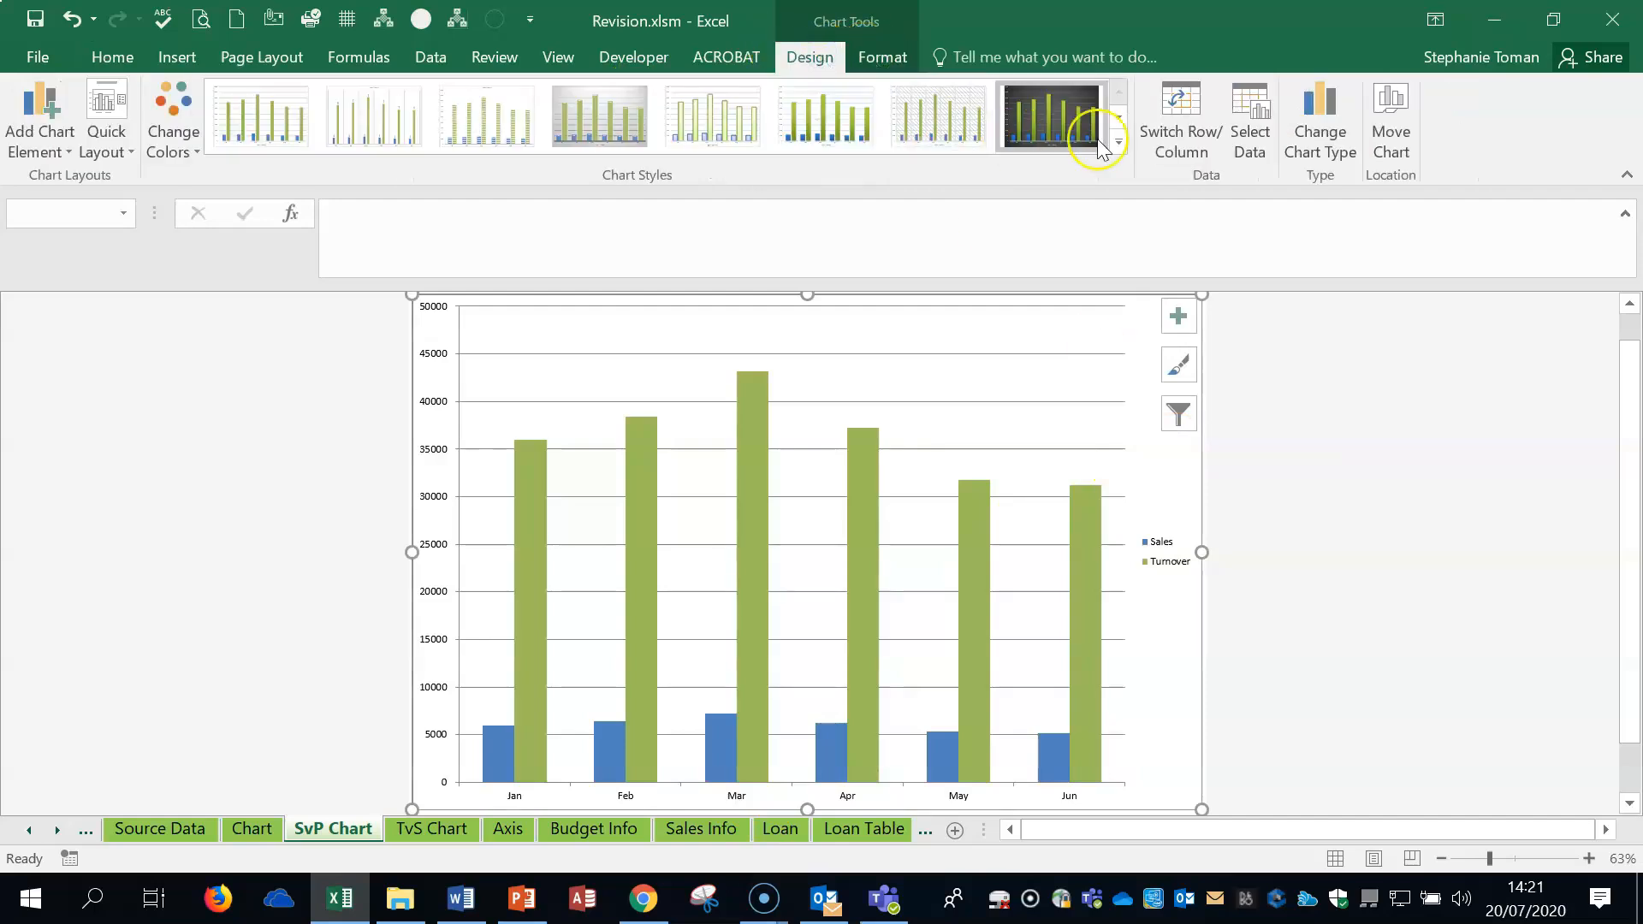
pyautogui.click(1251, 142)
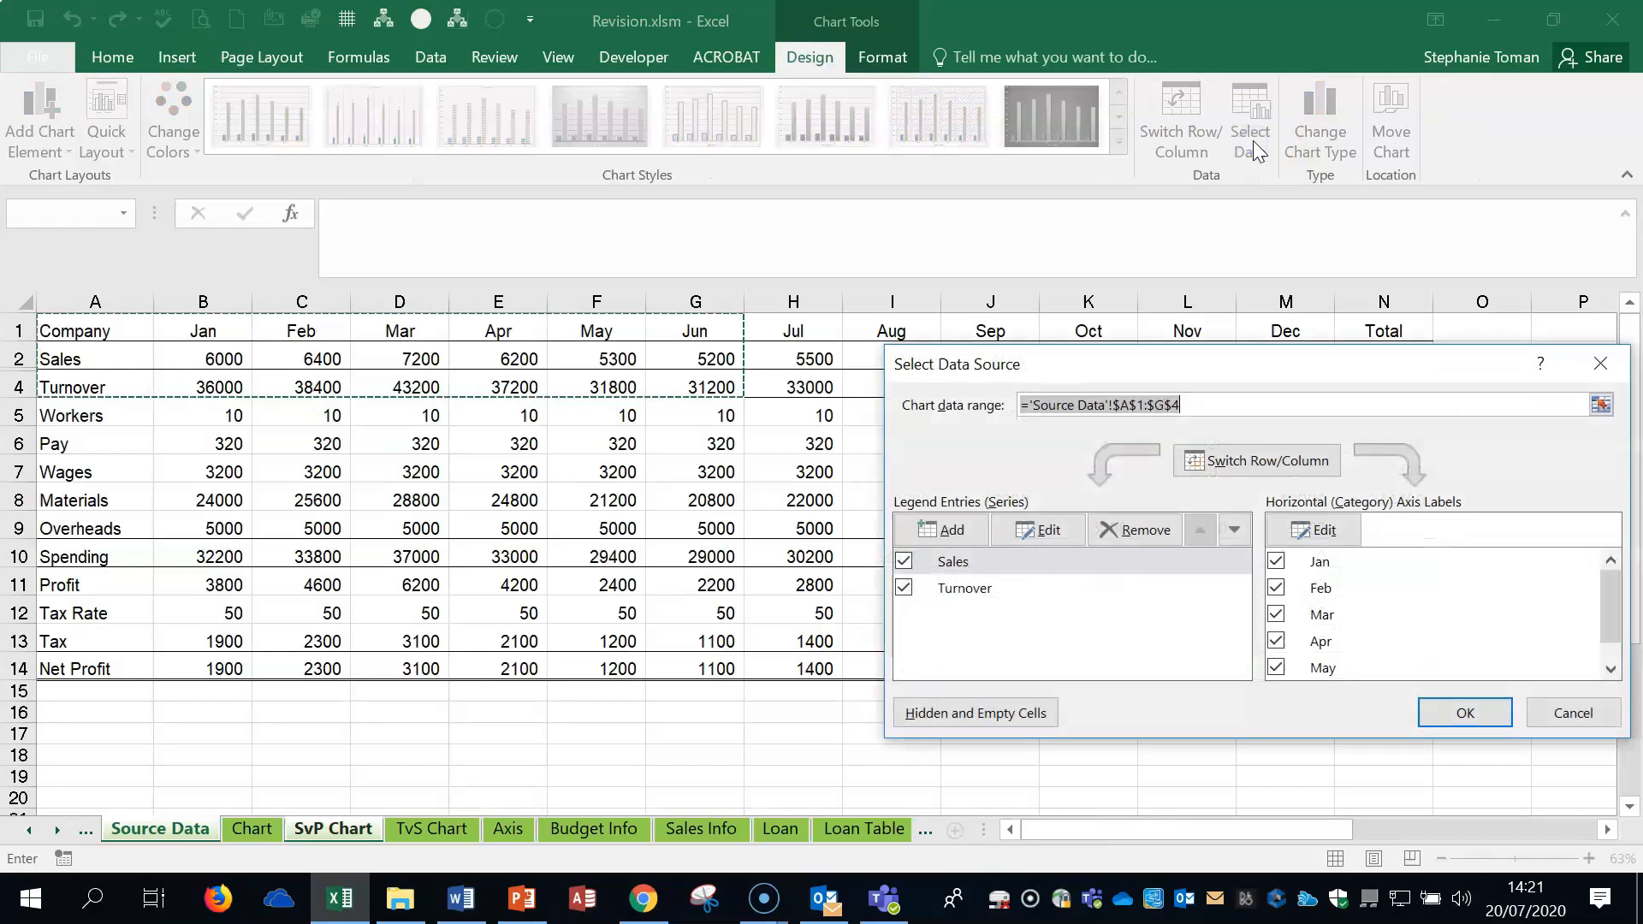
pyautogui.click(1276, 614)
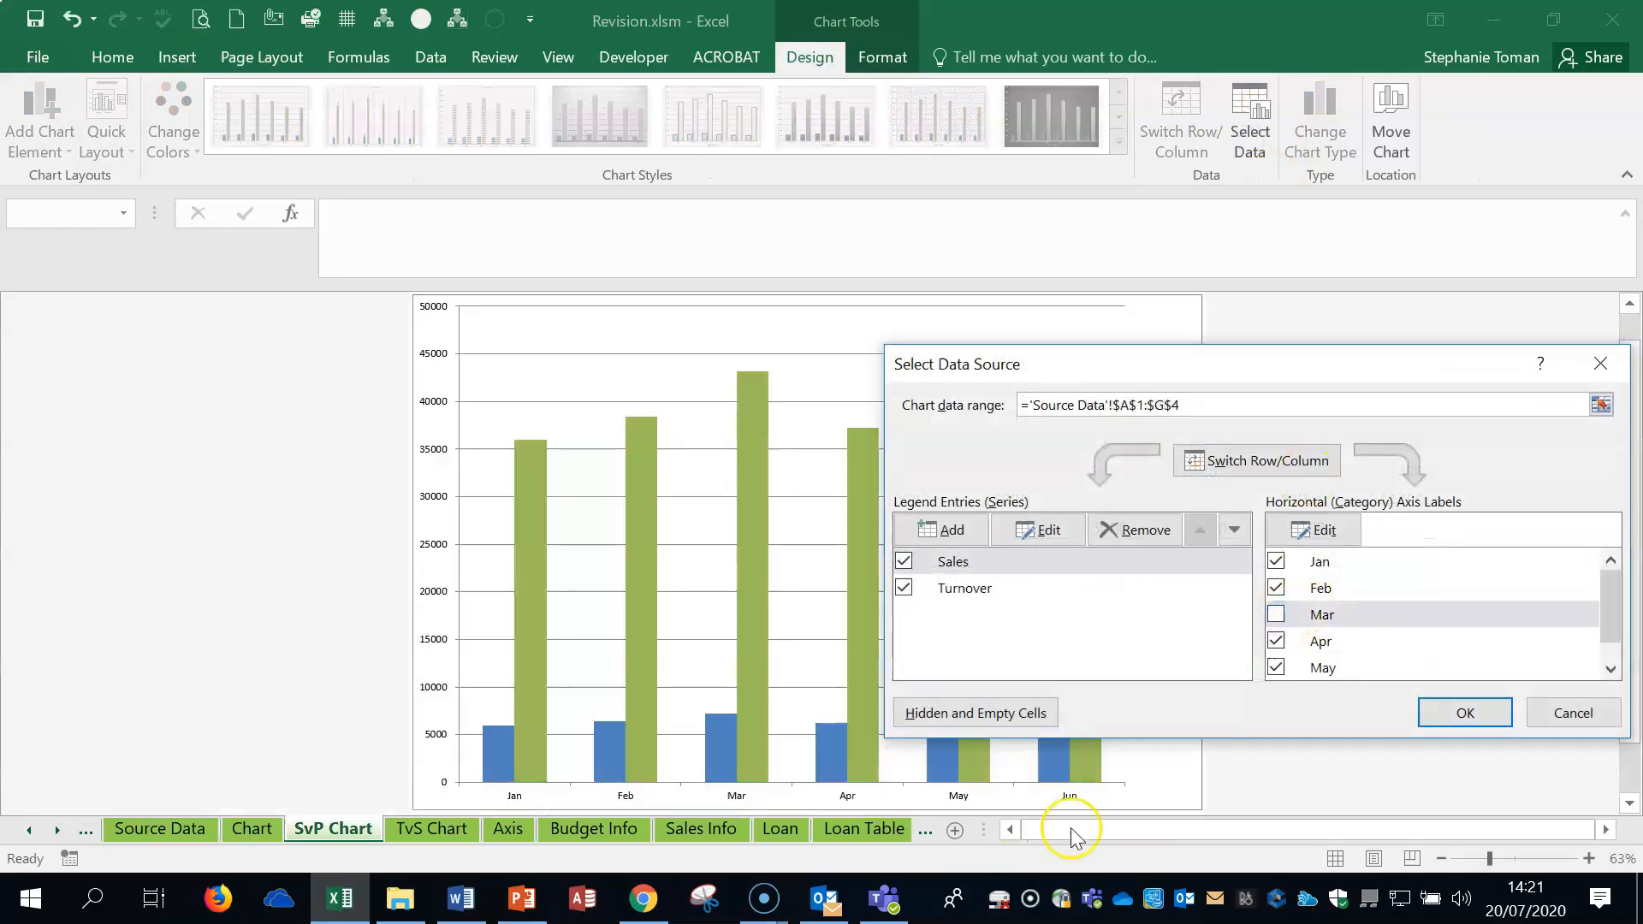
pyautogui.click(1463, 715)
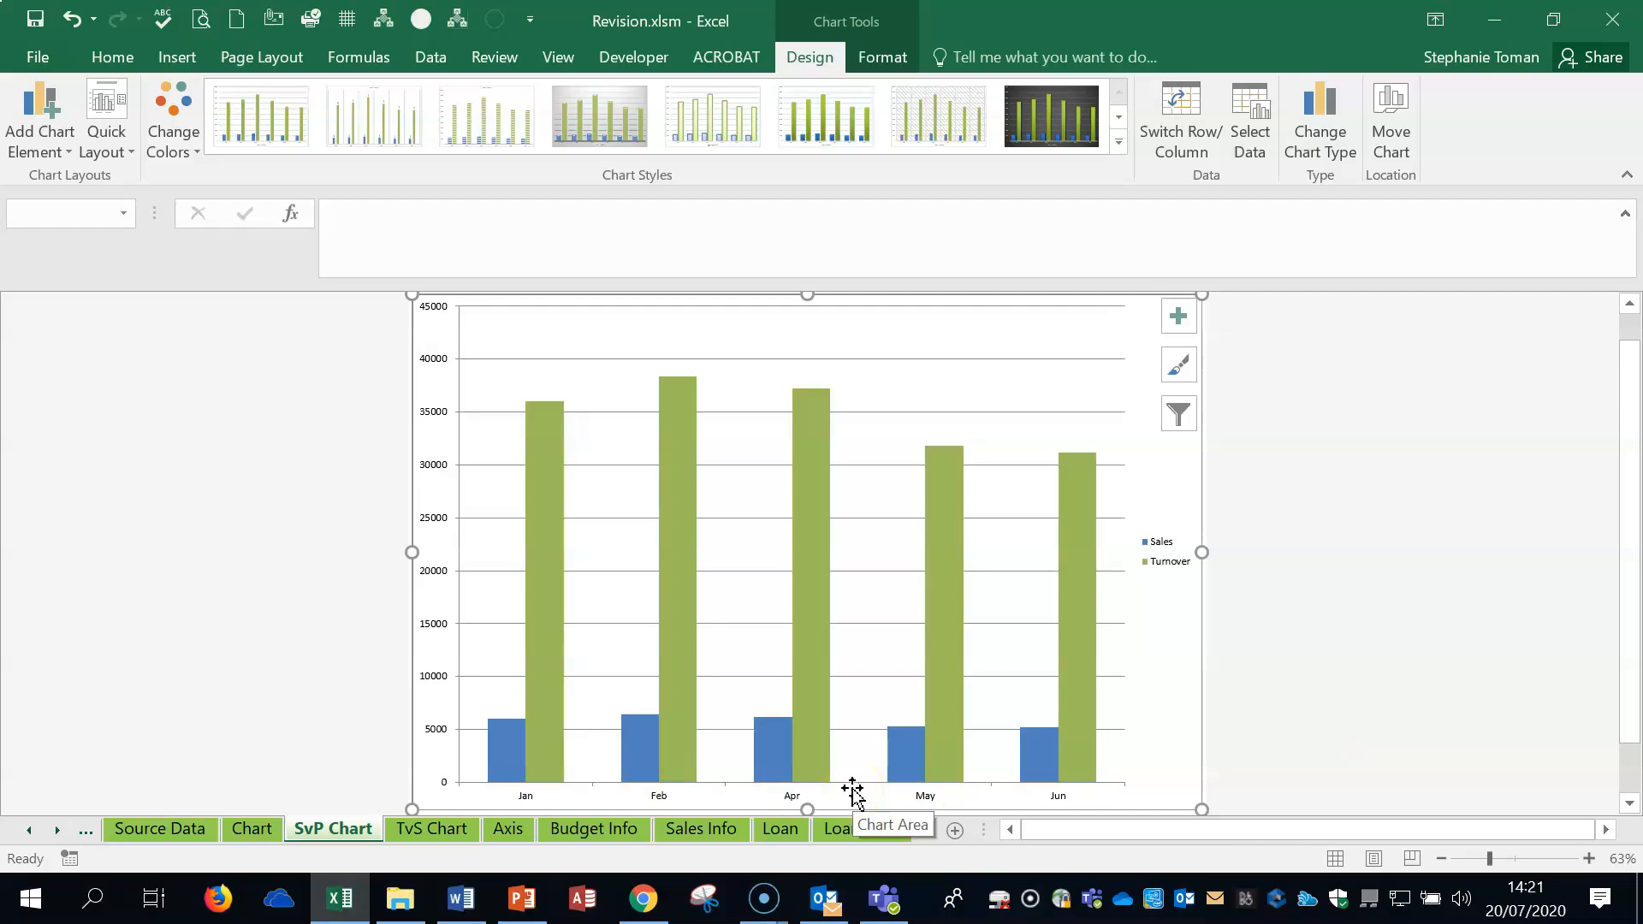
# - On the TvS Chart worksheet, change only the Turnover series to a Stacked Line with Markers chart type
pyautogui.click(444, 829)
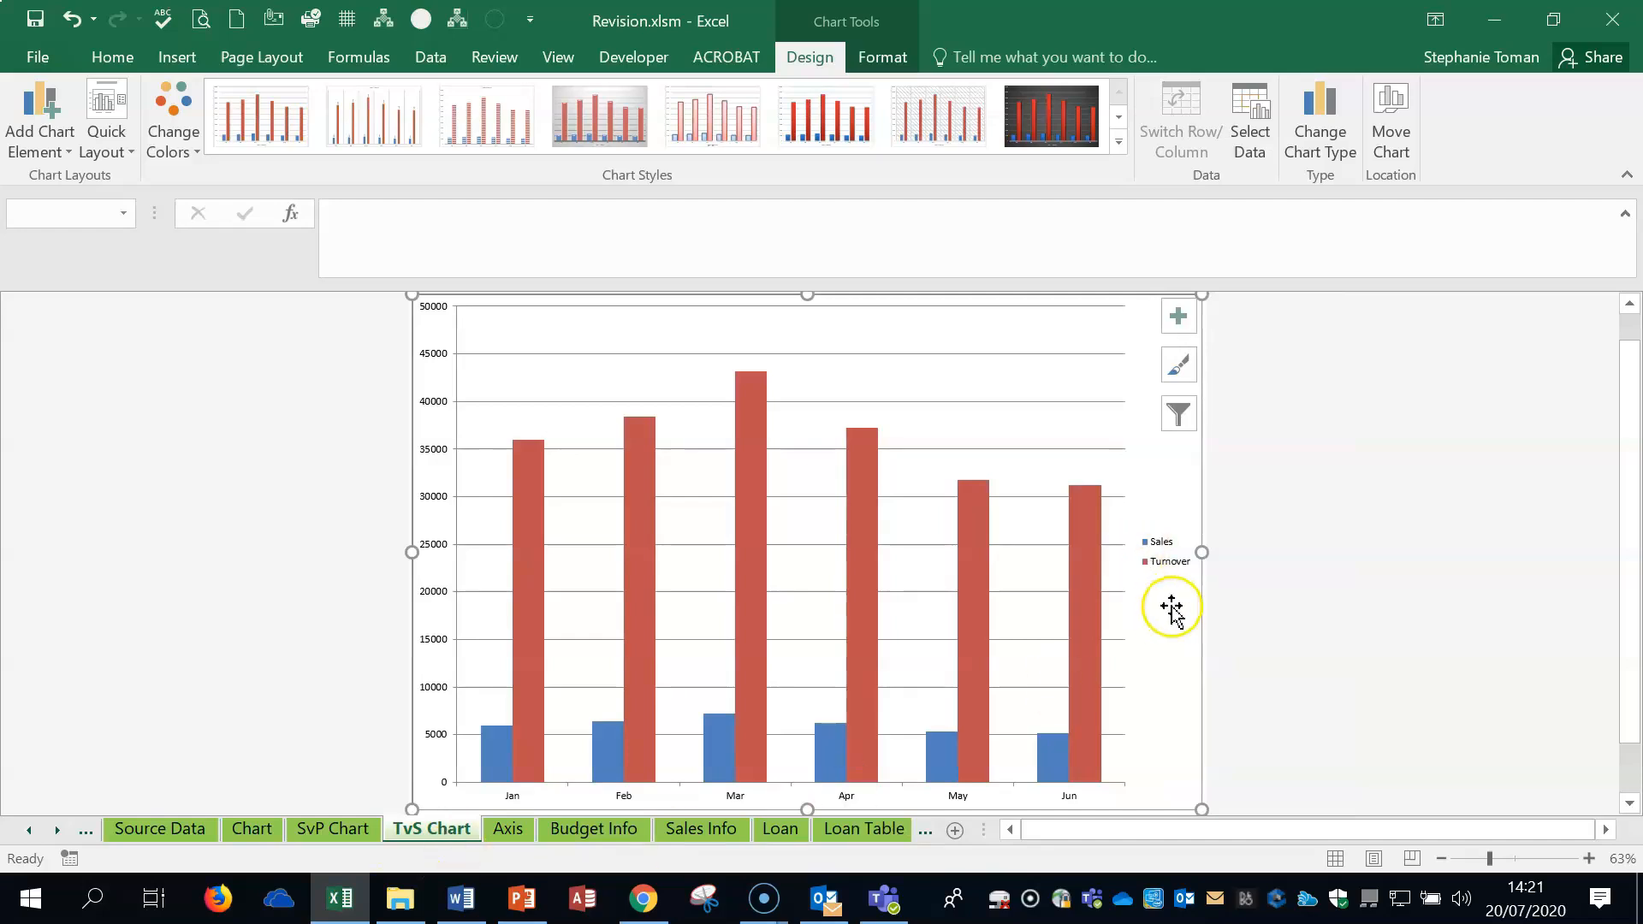
pyautogui.click(1052, 758)
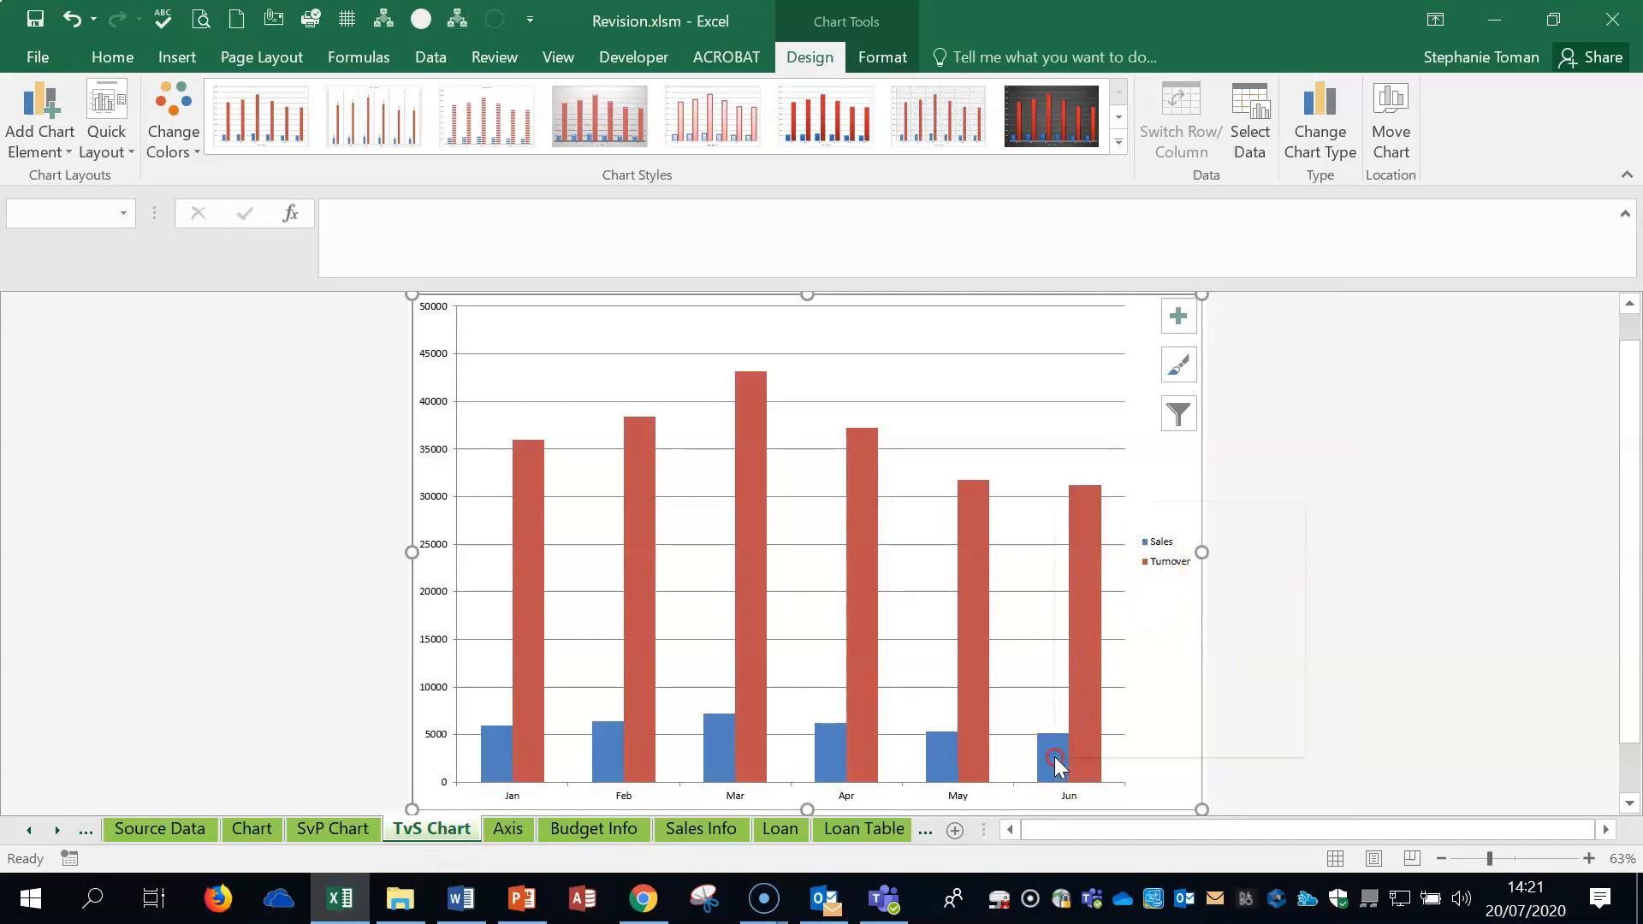
pyautogui.rightClick(1053, 759)
pyautogui.click(1232, 589)
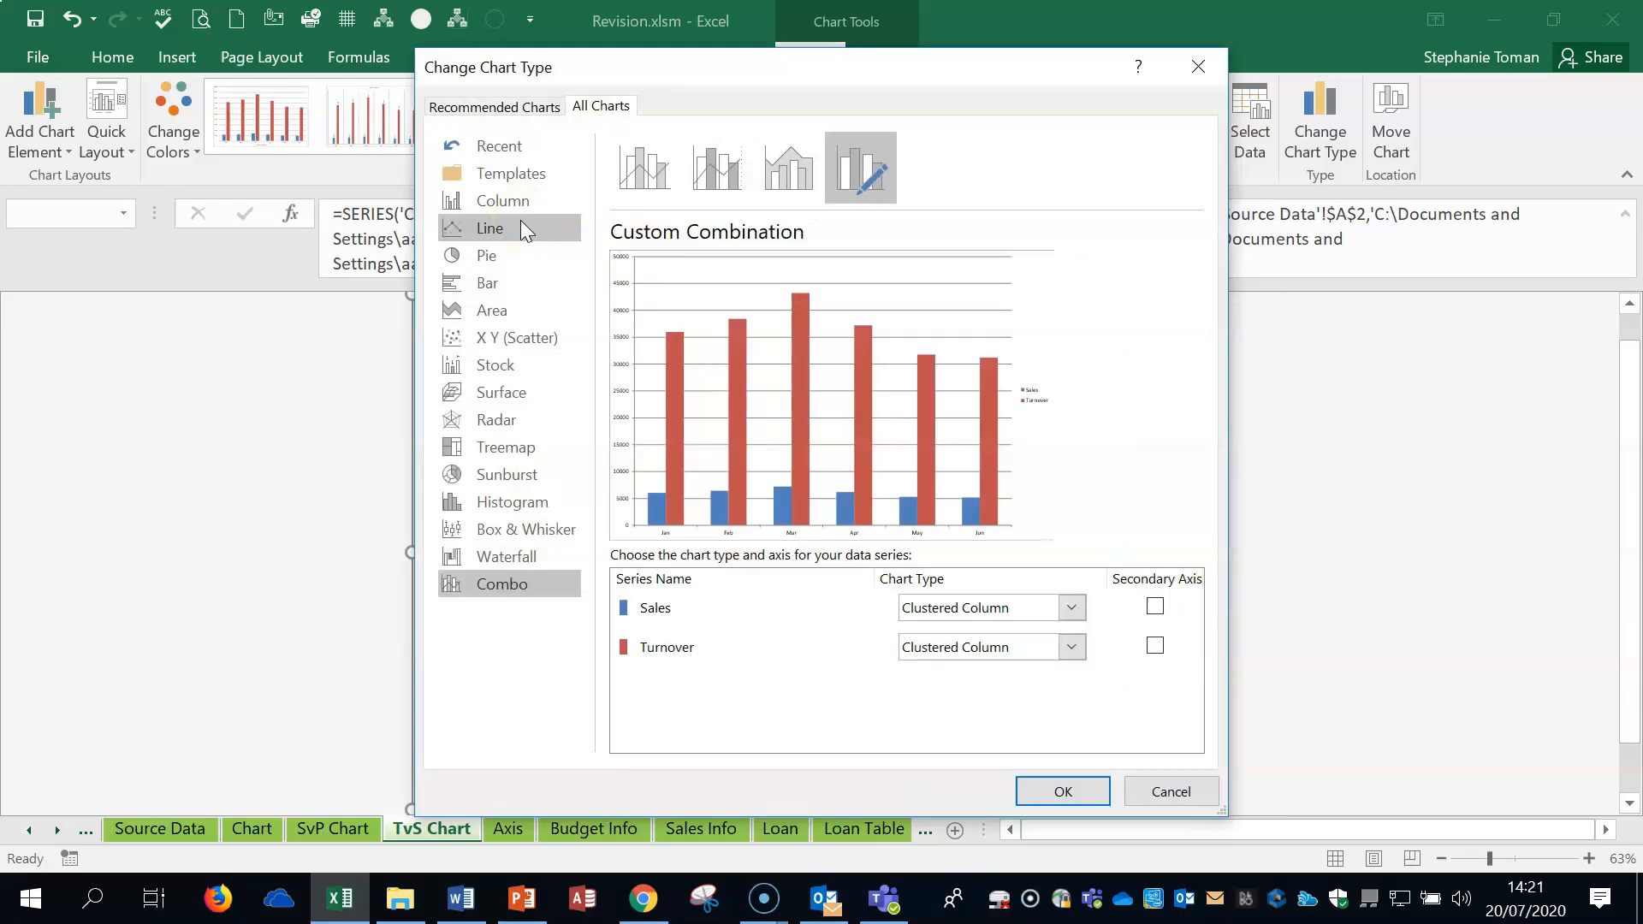
pyautogui.click(1071, 646)
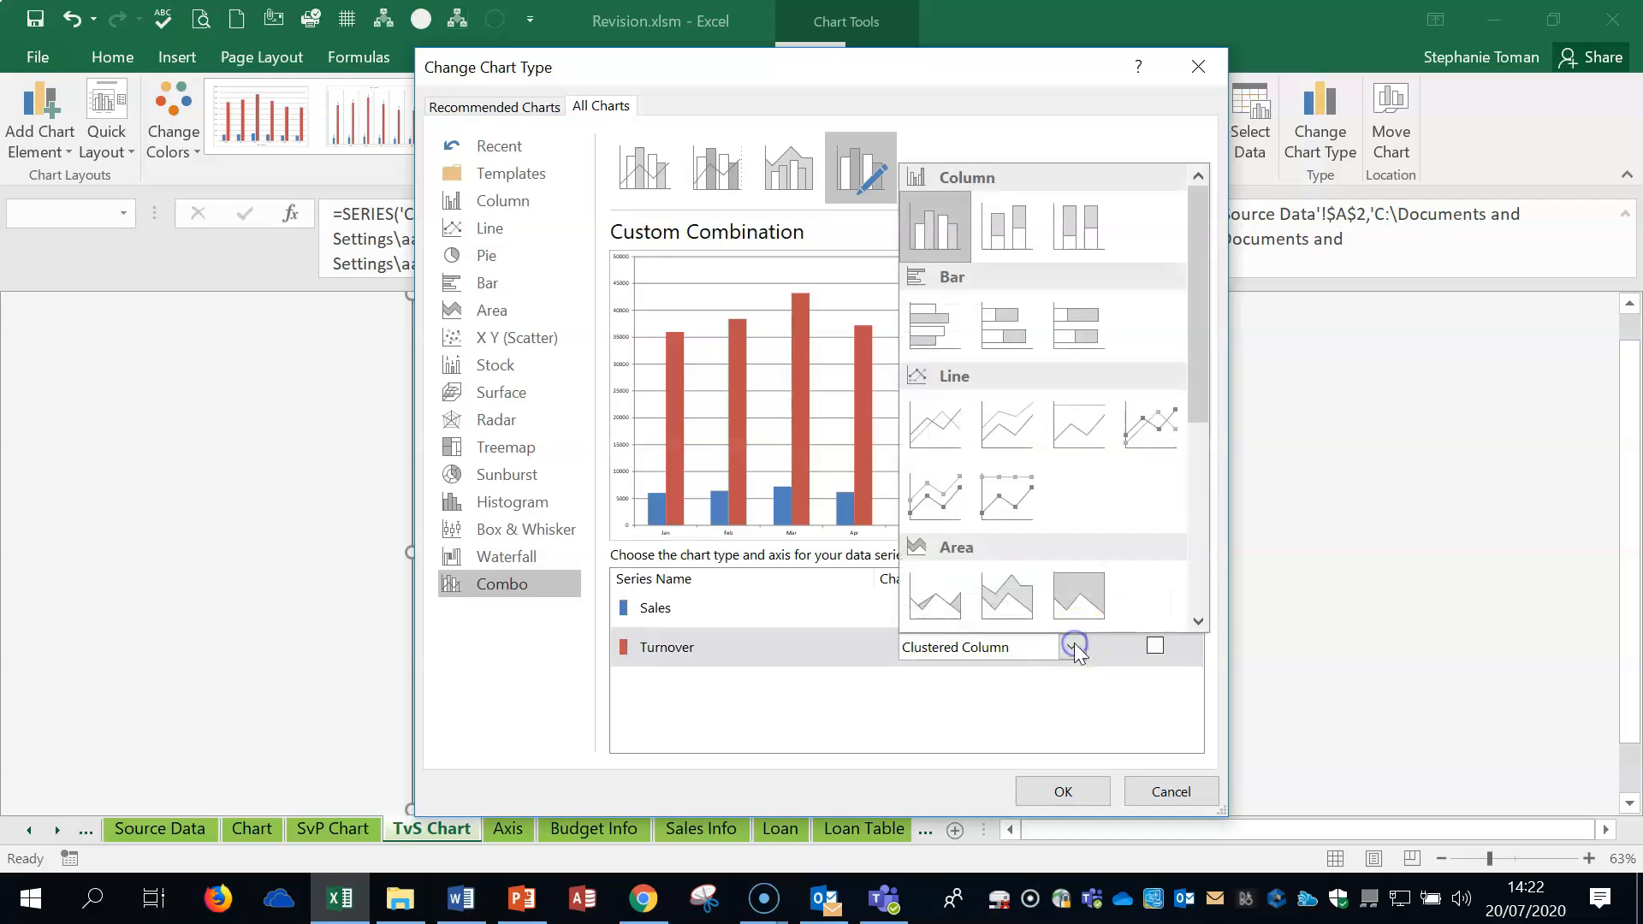
pyautogui.click(933, 493)
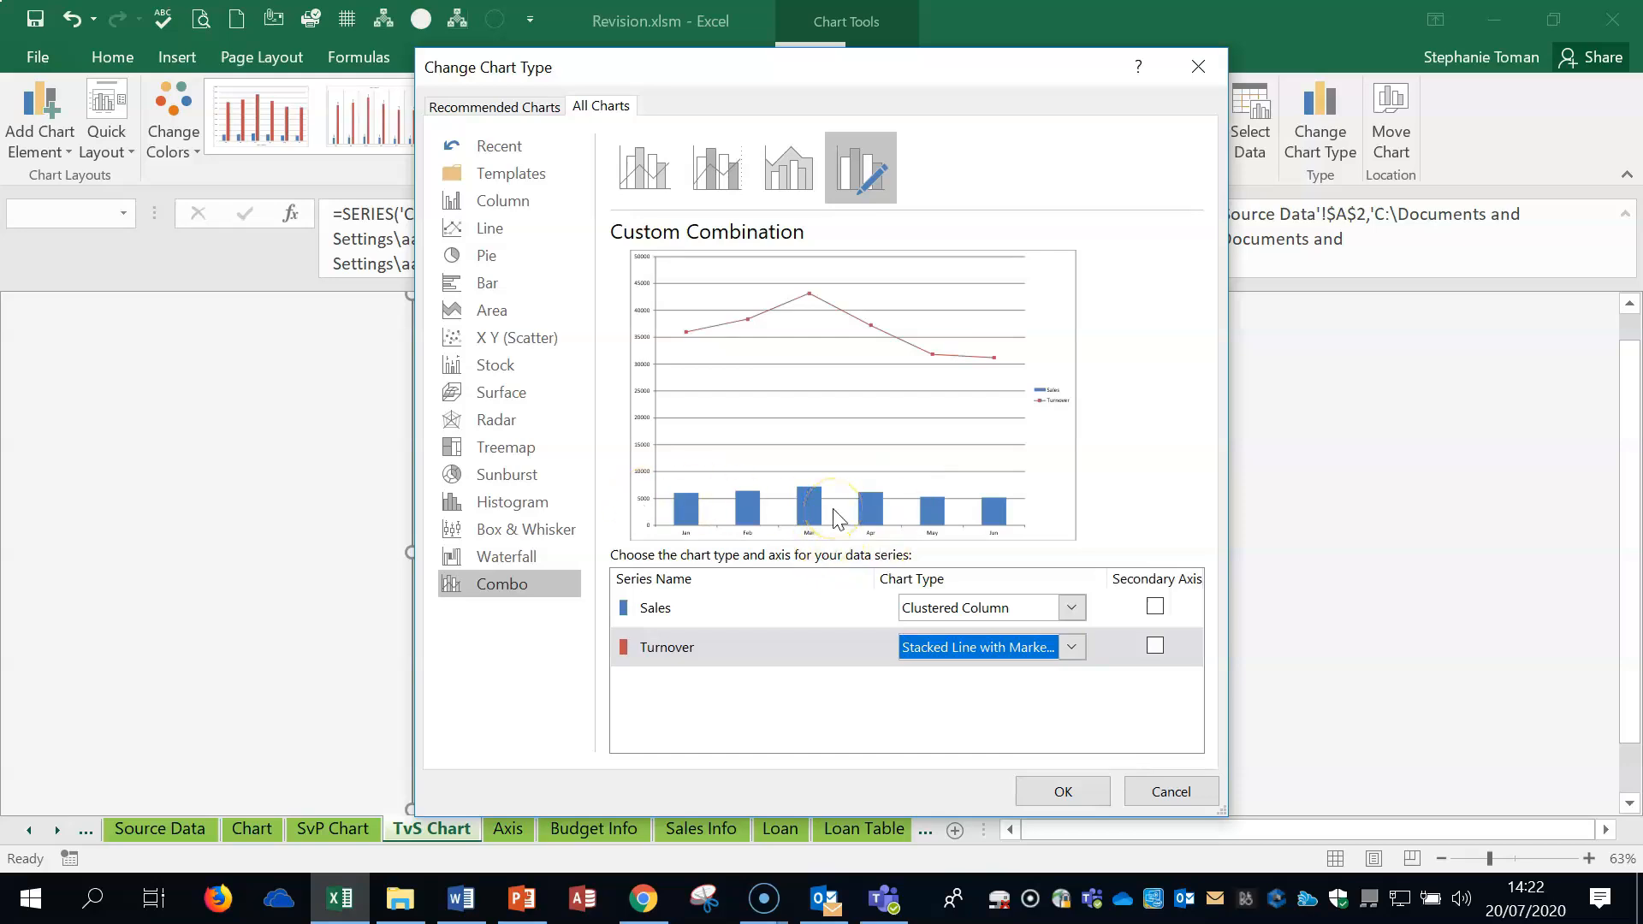
pyautogui.click(1054, 788)
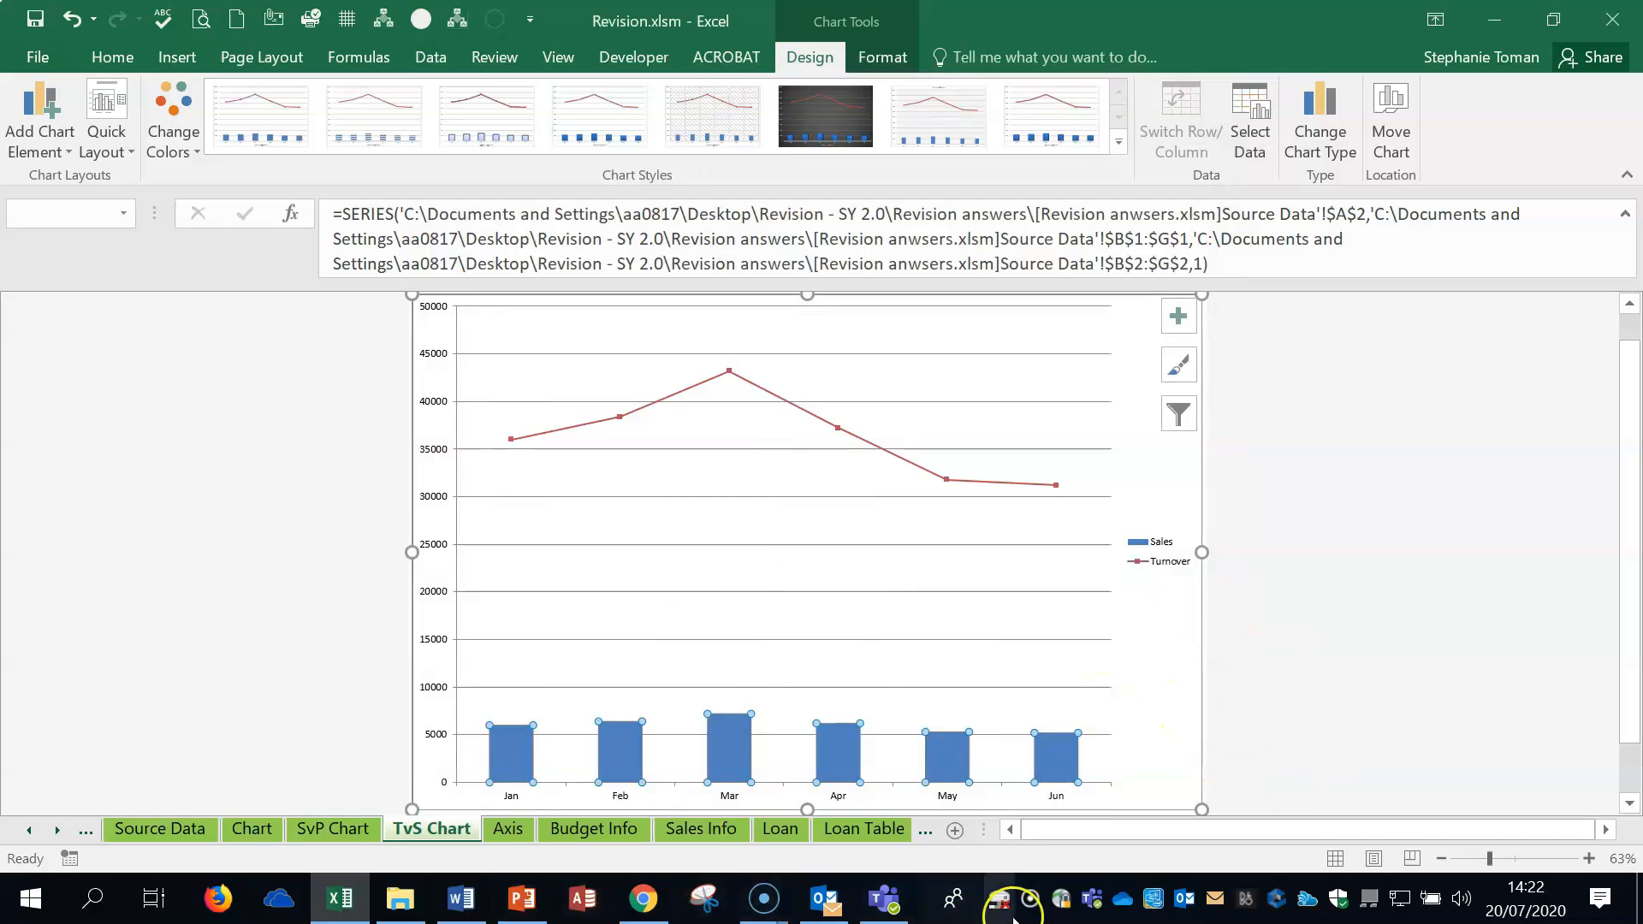
# - Switch to the Advanced Spreadsheets Weekly document in Word and select the Q40 row to read its tasks
pyautogui.click(466, 907)
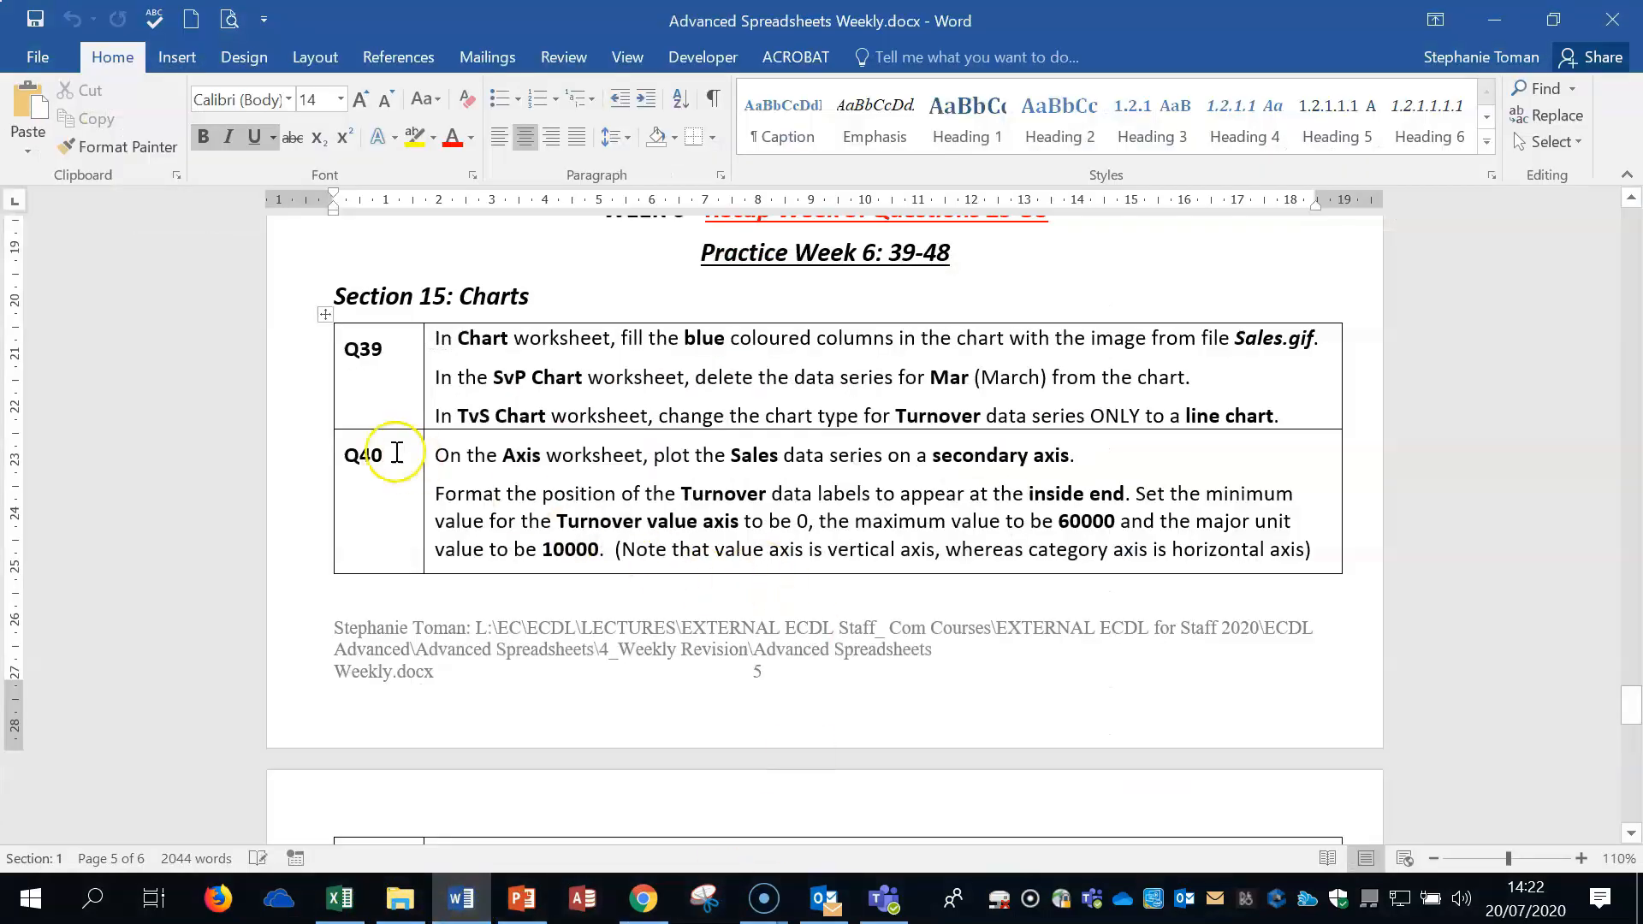
pyautogui.click(319, 457)
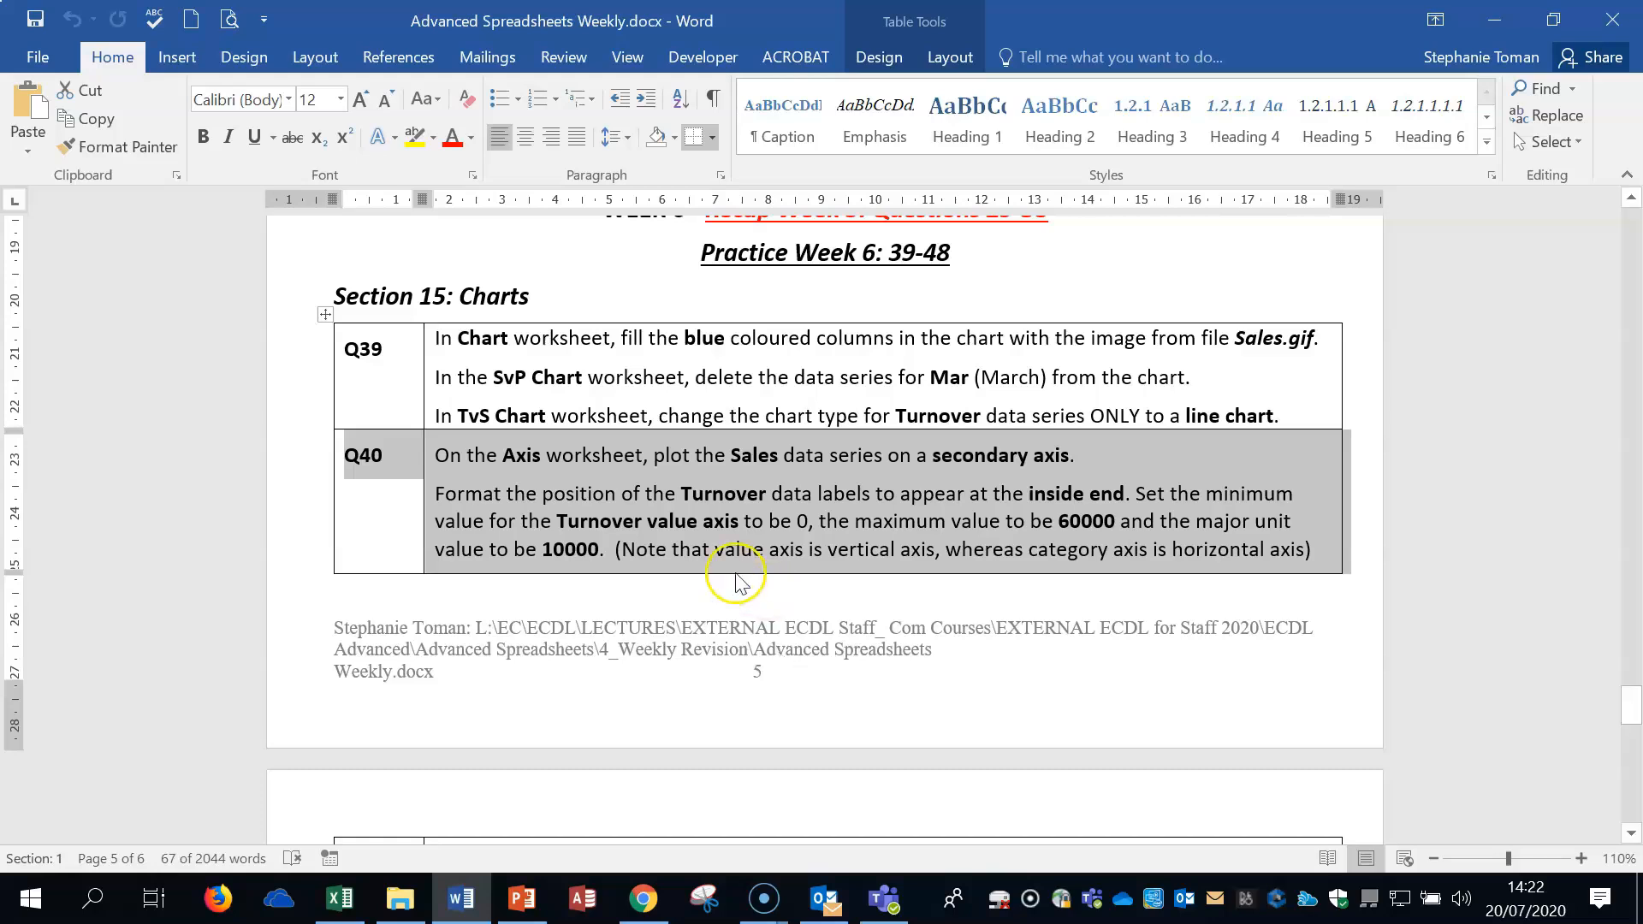
pyautogui.click(462, 899)
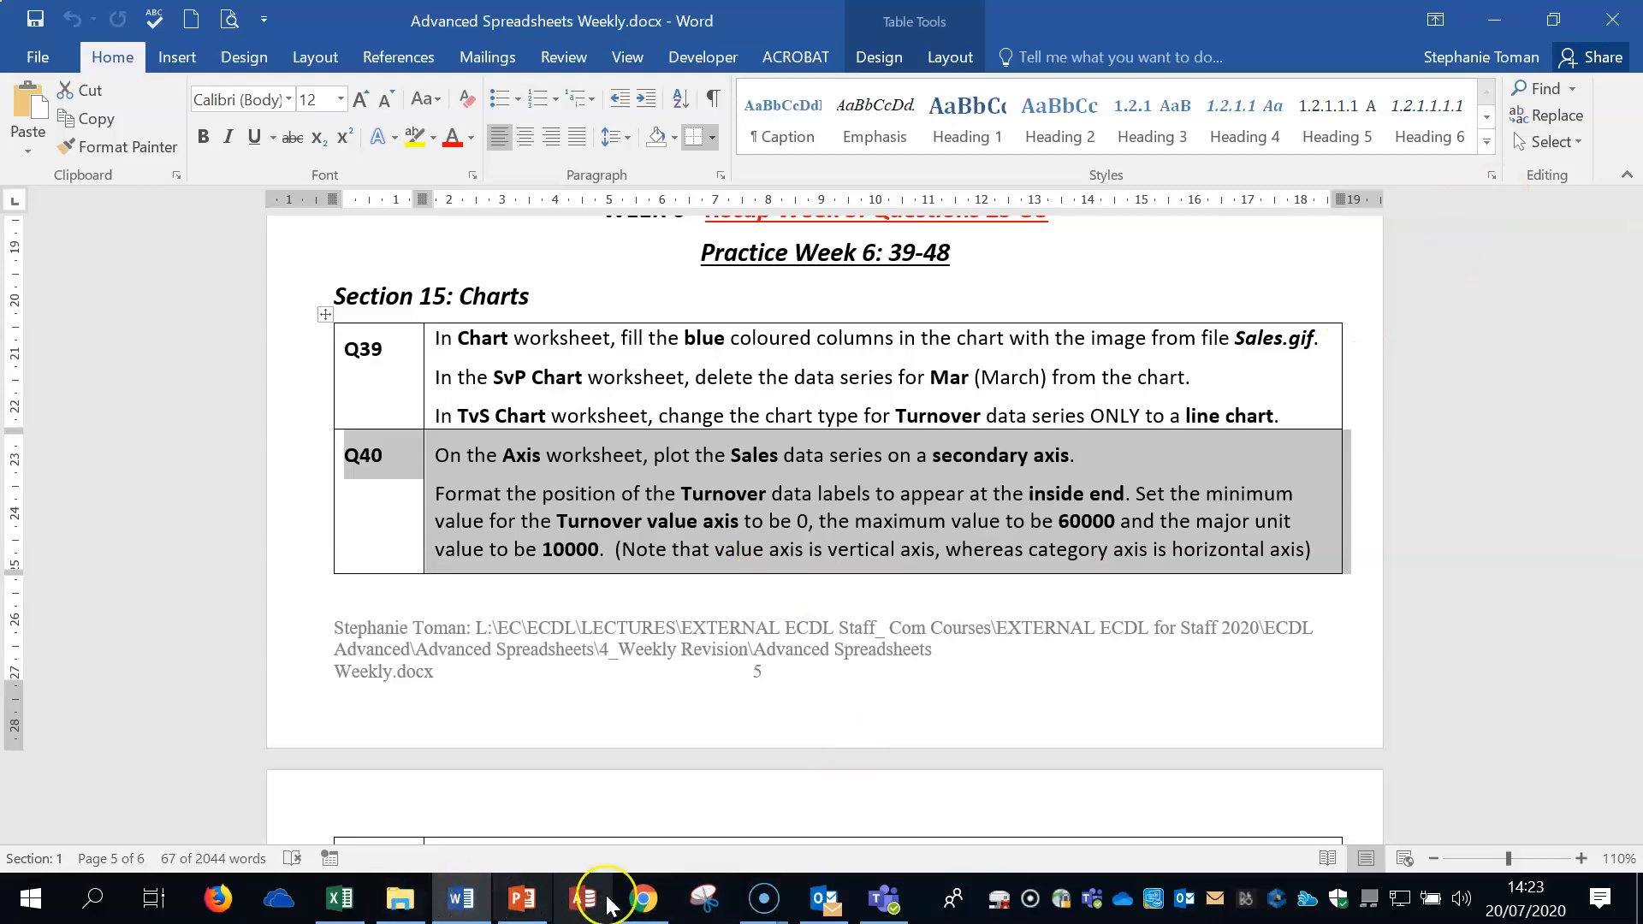
# - Switch to Excel and plot the Sales series of the Axis worksheet's Turnover v Sales chart on the secondary axis
pyautogui.click(350, 903)
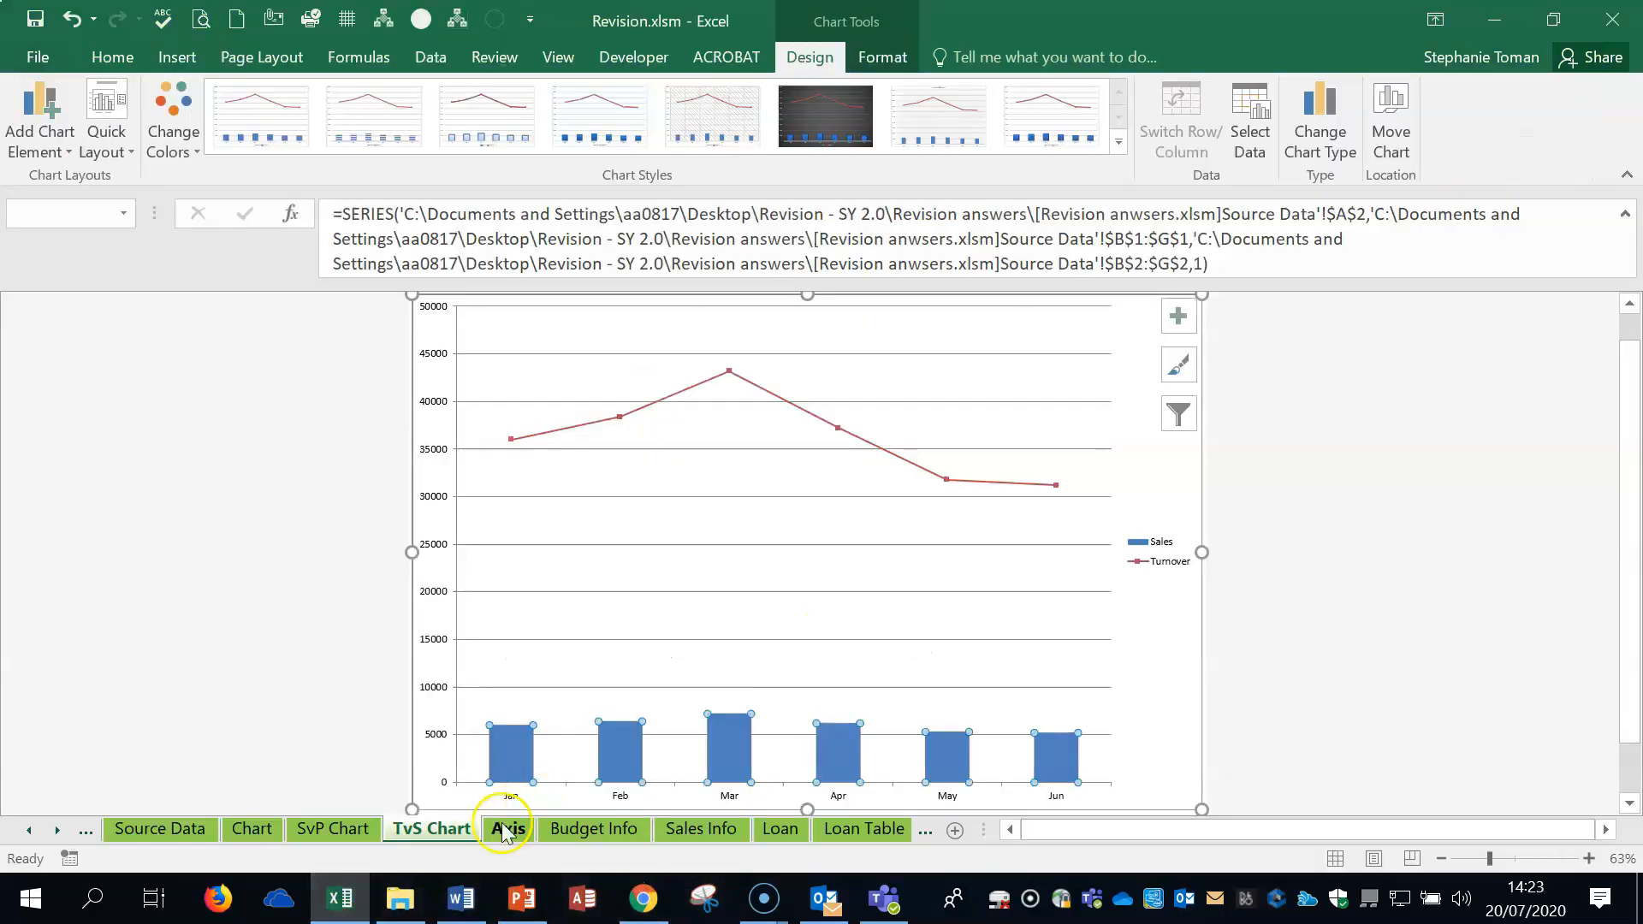
pyautogui.click(505, 829)
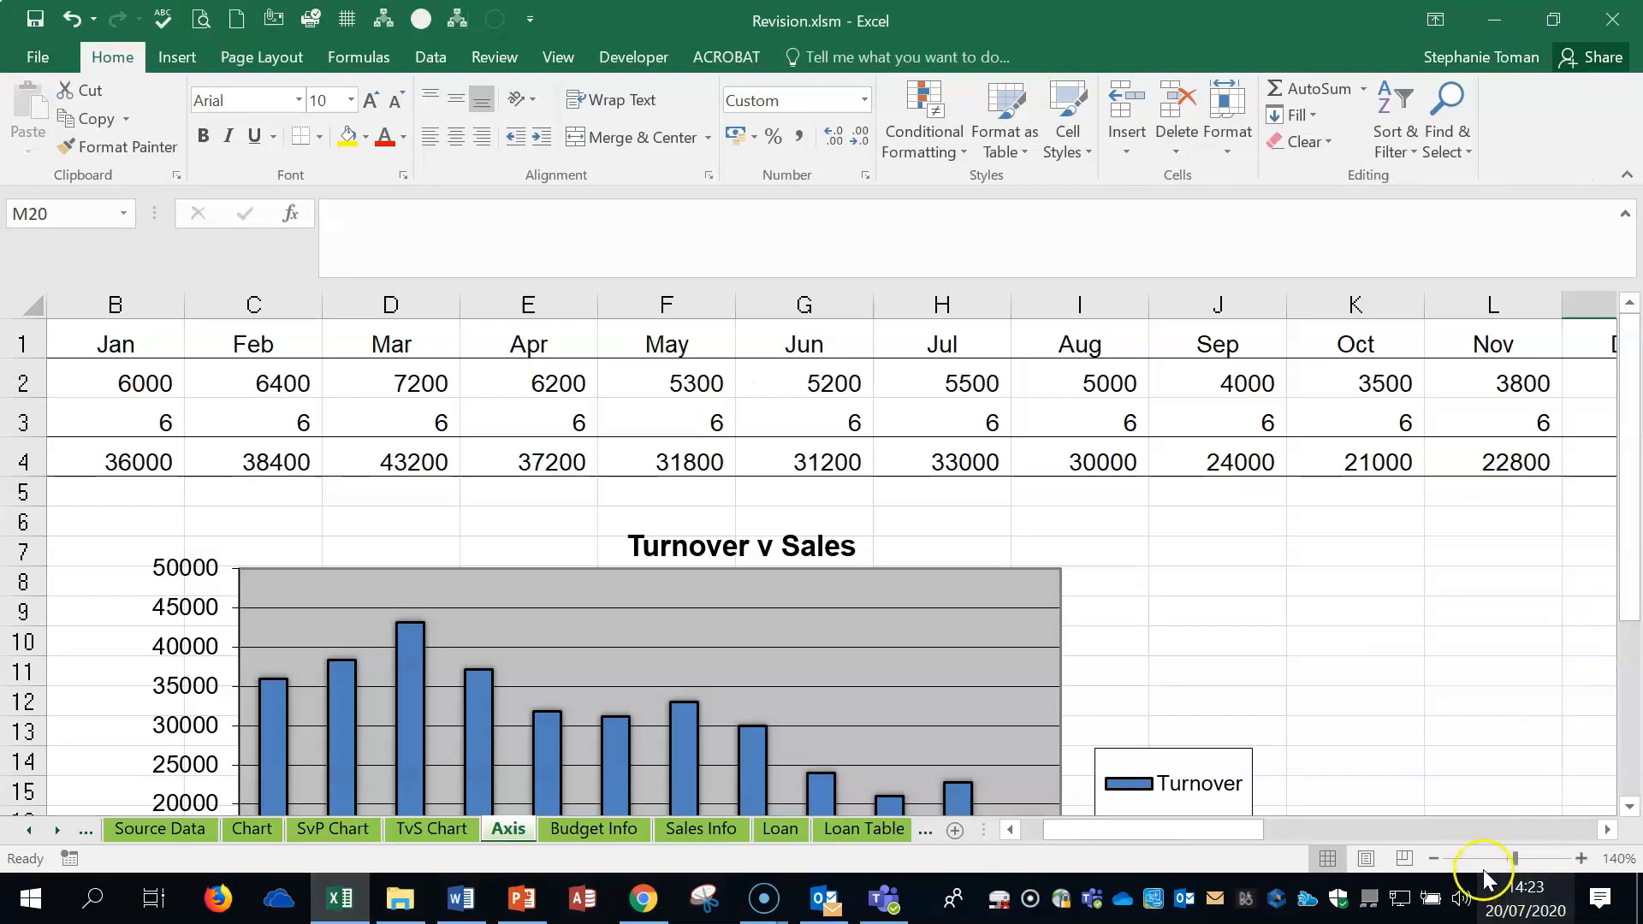
pyautogui.click(1433, 858)
pyautogui.click(1433, 858)
pyautogui.click(1433, 858)
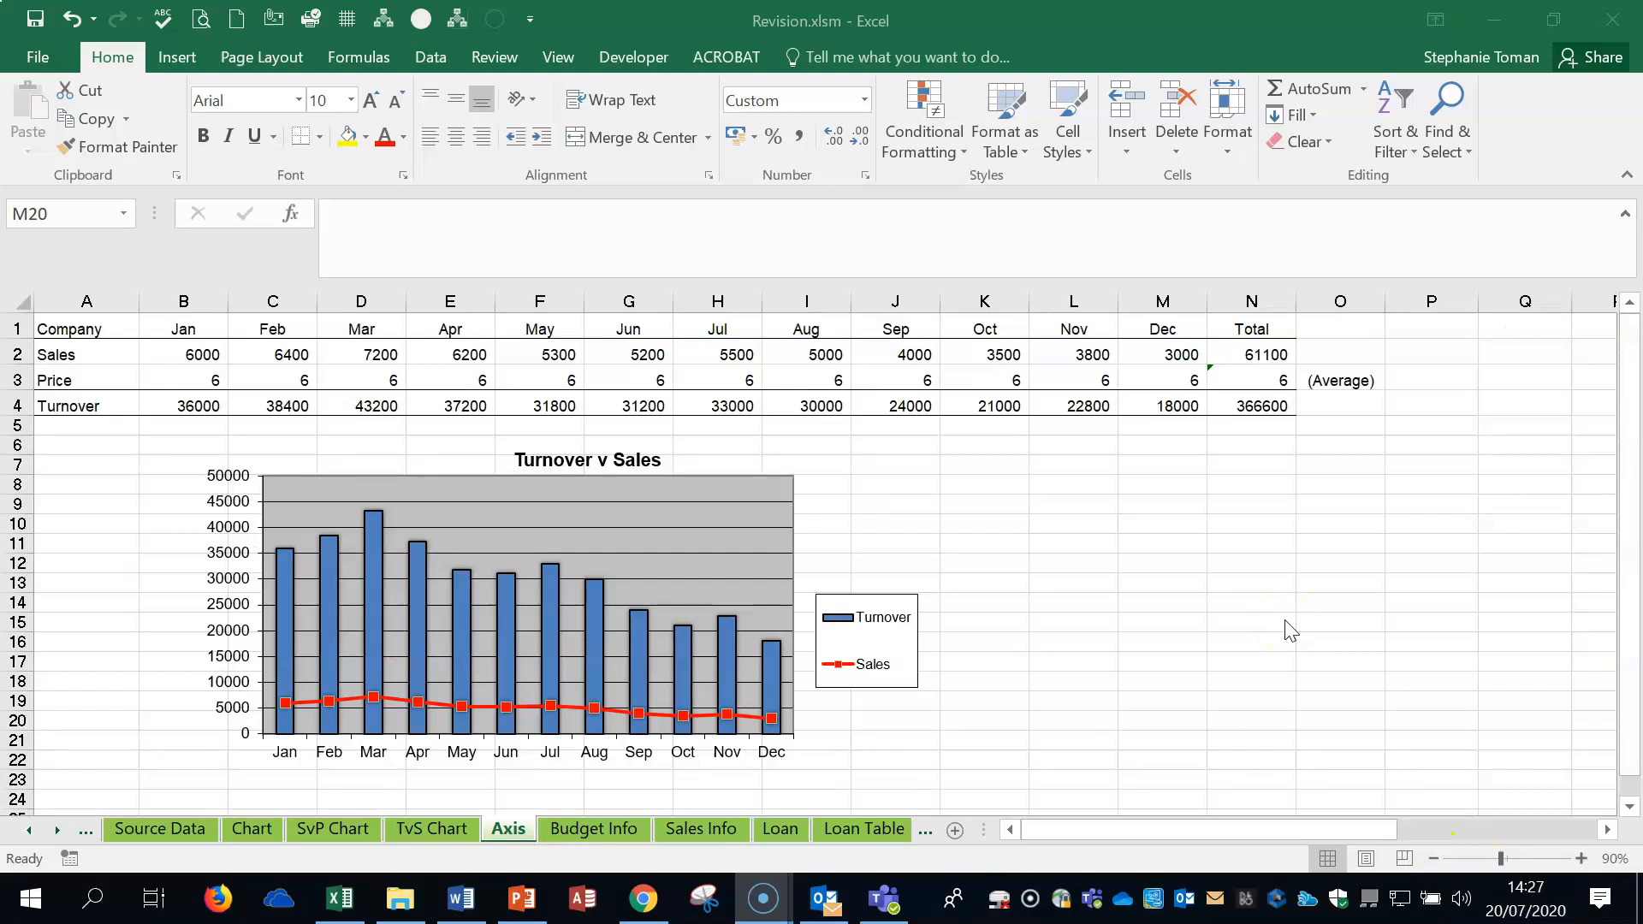
pyautogui.rightClick(728, 715)
pyautogui.click(788, 697)
pyautogui.doubleClick(788, 700)
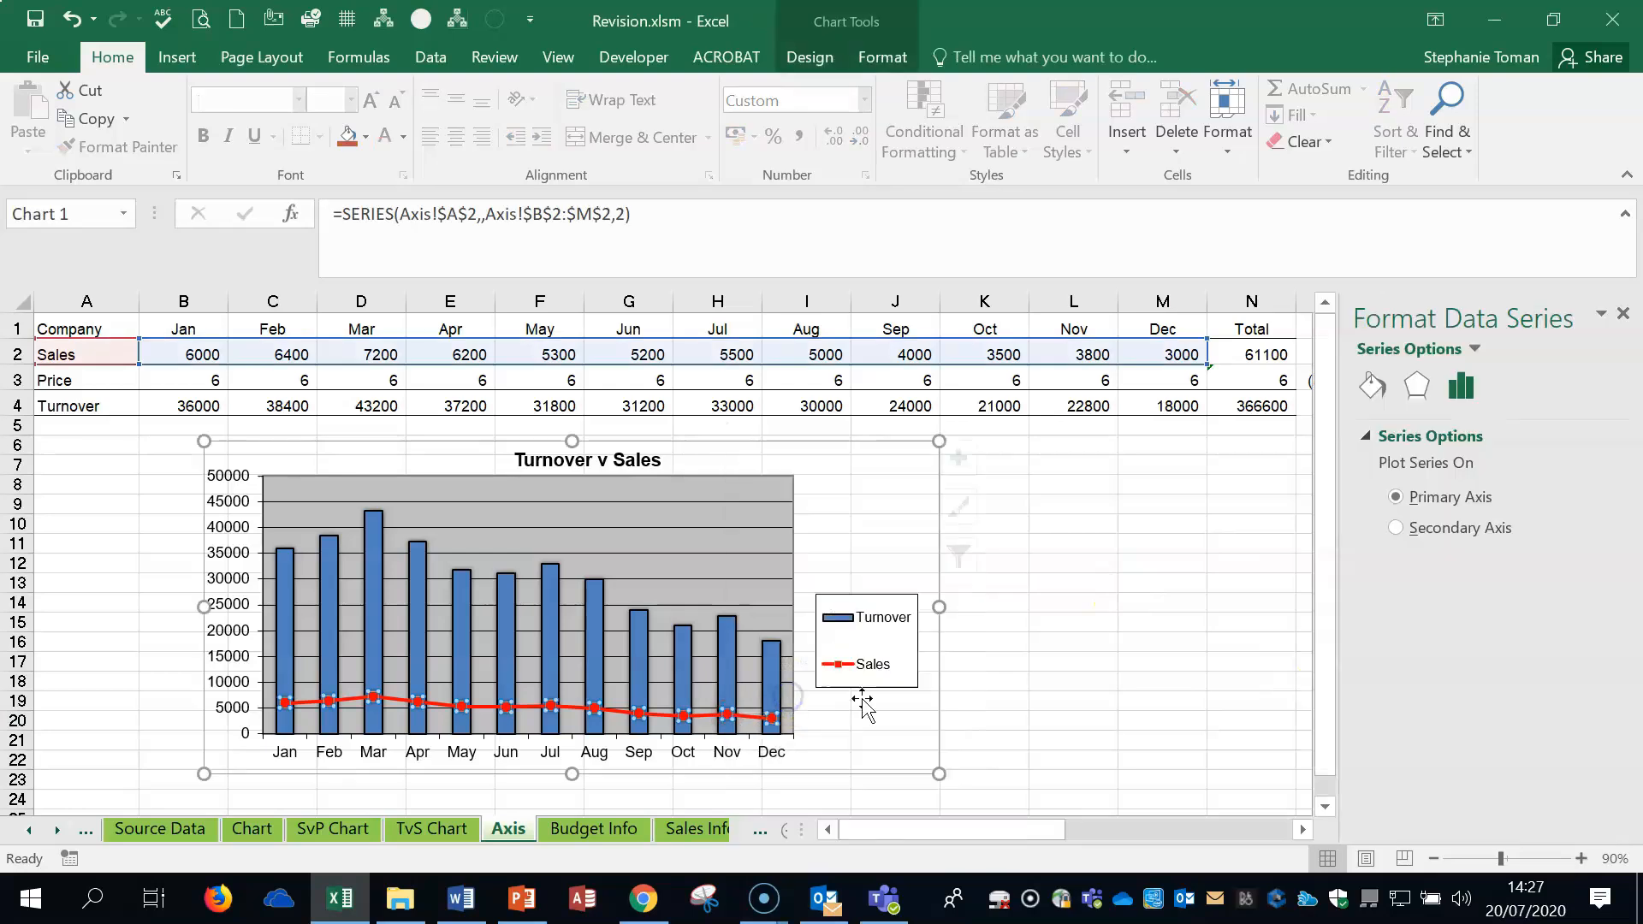
pyautogui.click(1394, 528)
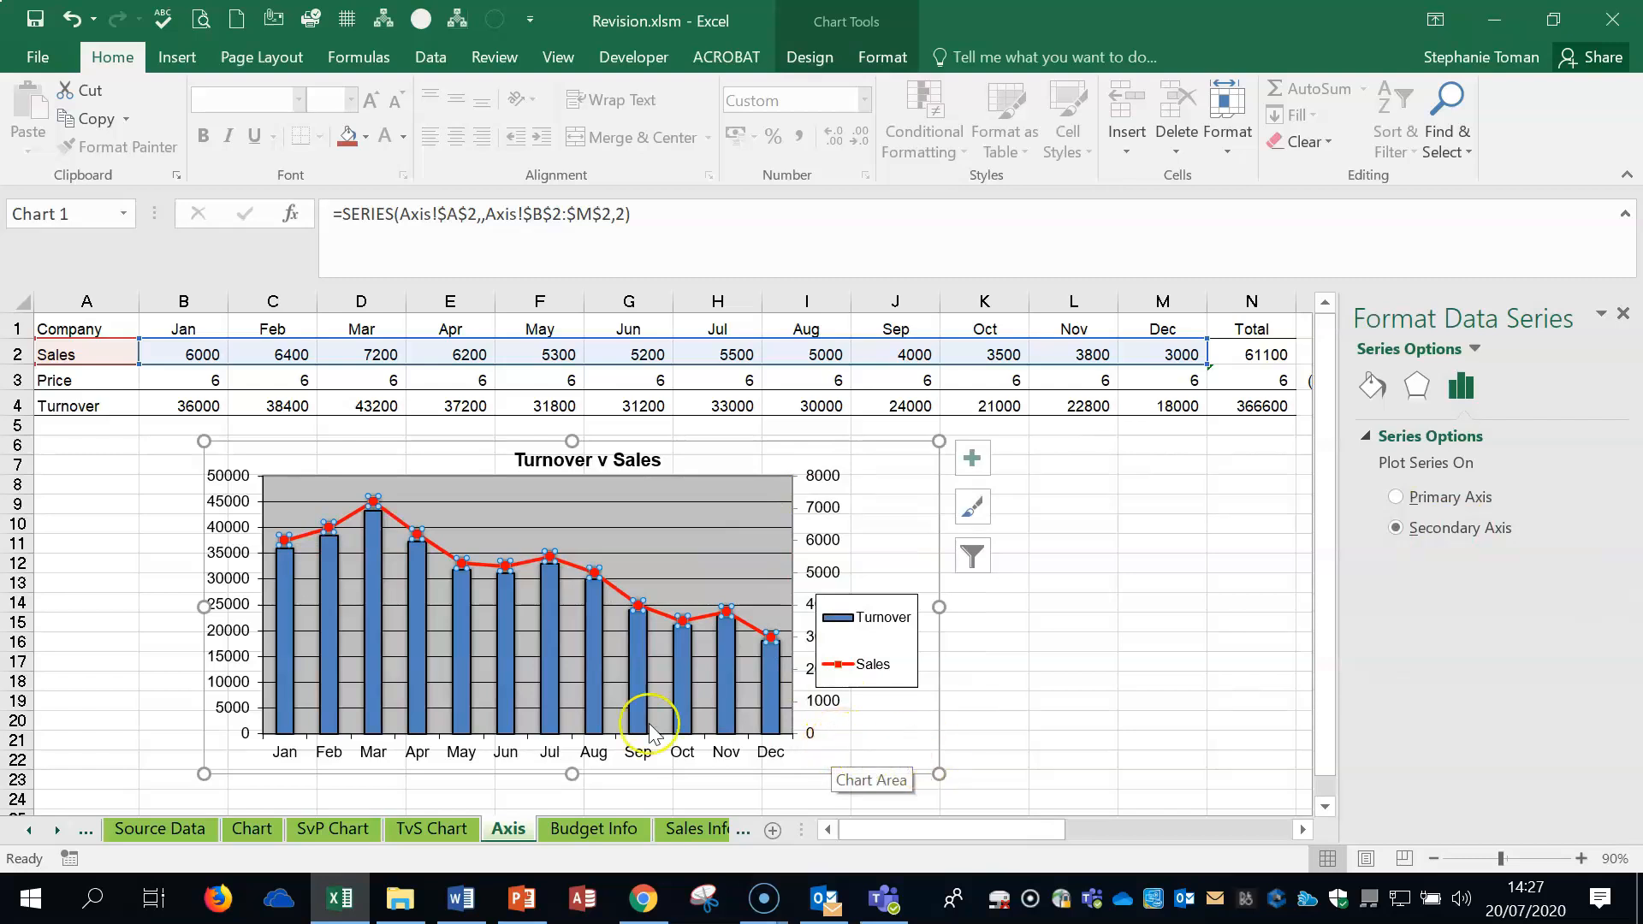
# - Add data labels to the Turnover columns, positioned at Inside End
pyautogui.moveTo(507, 618)
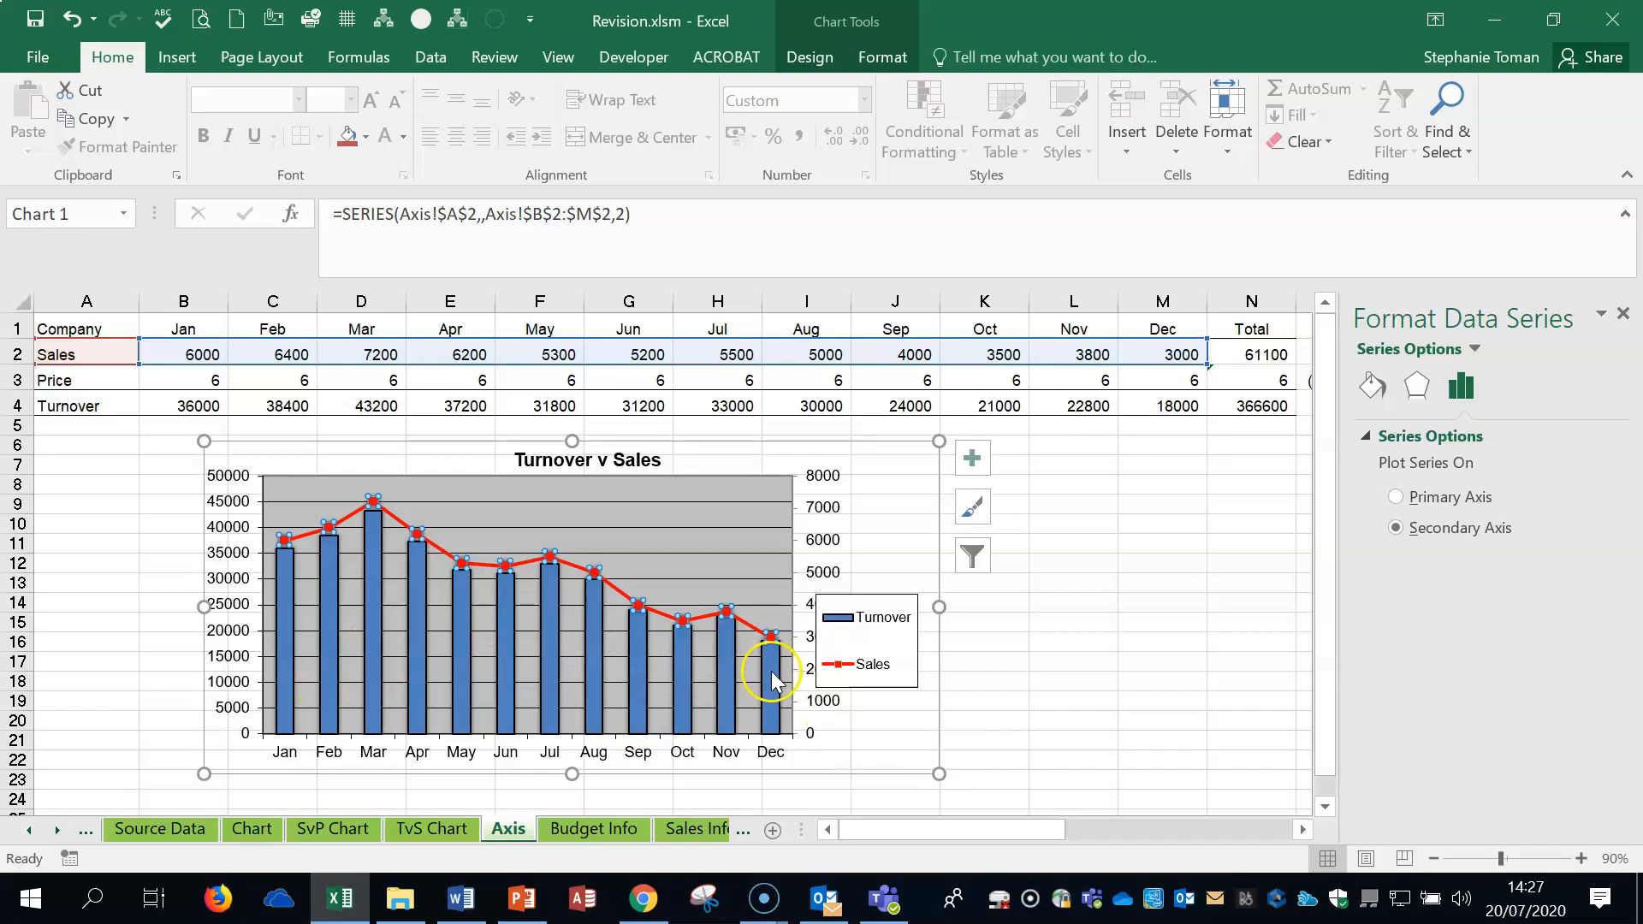
pyautogui.rightClick(682, 684)
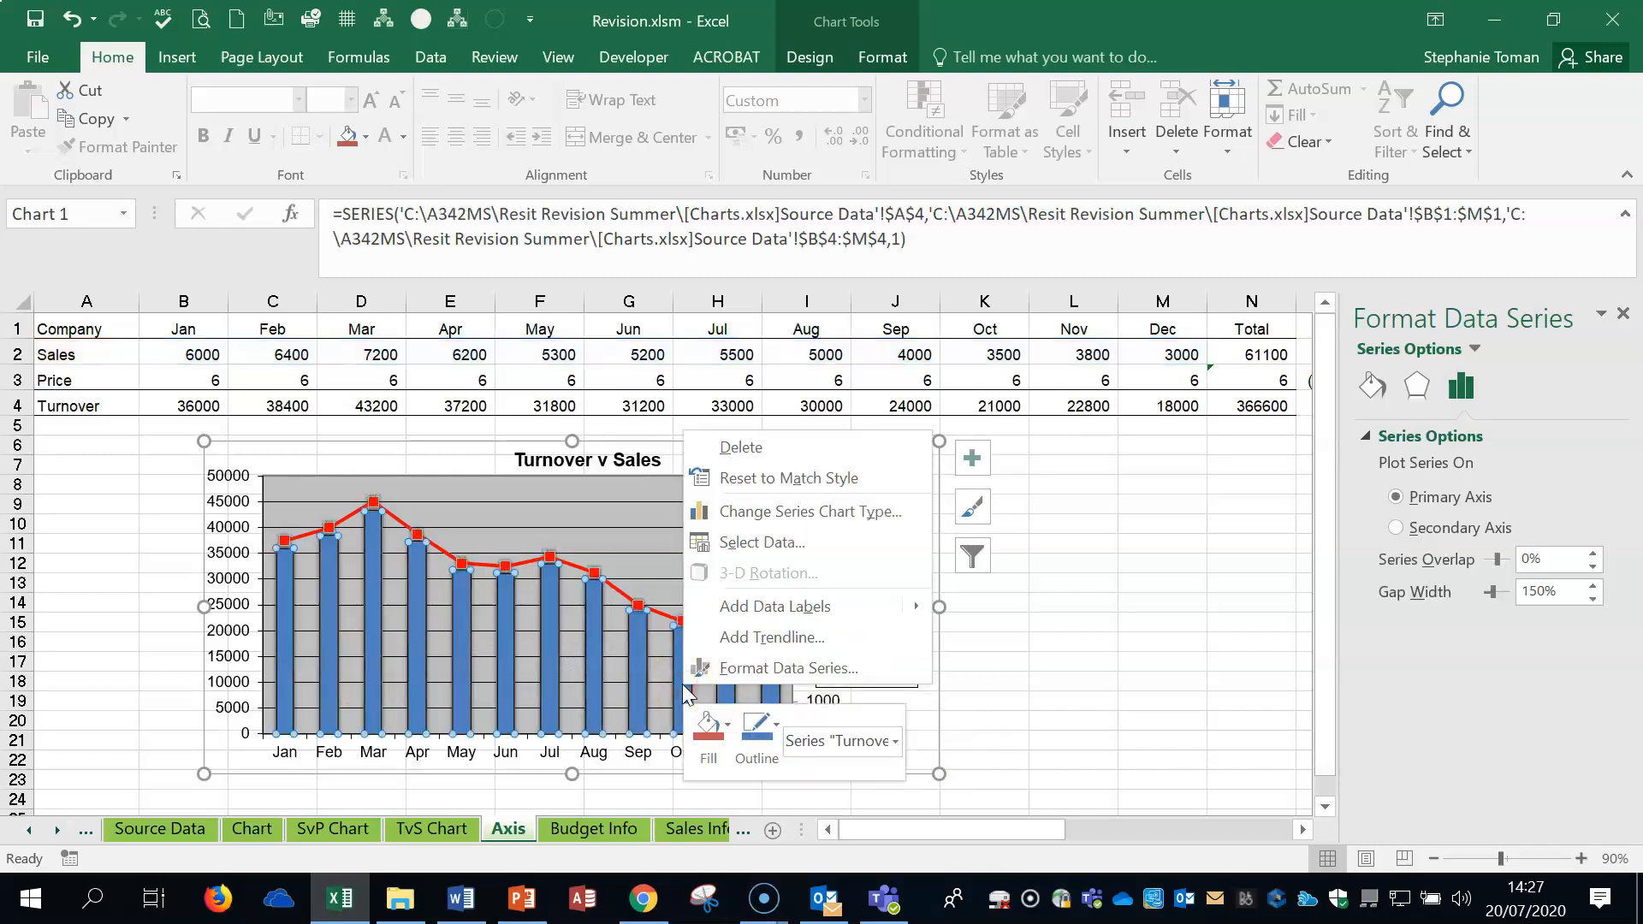
pyautogui.click(972, 458)
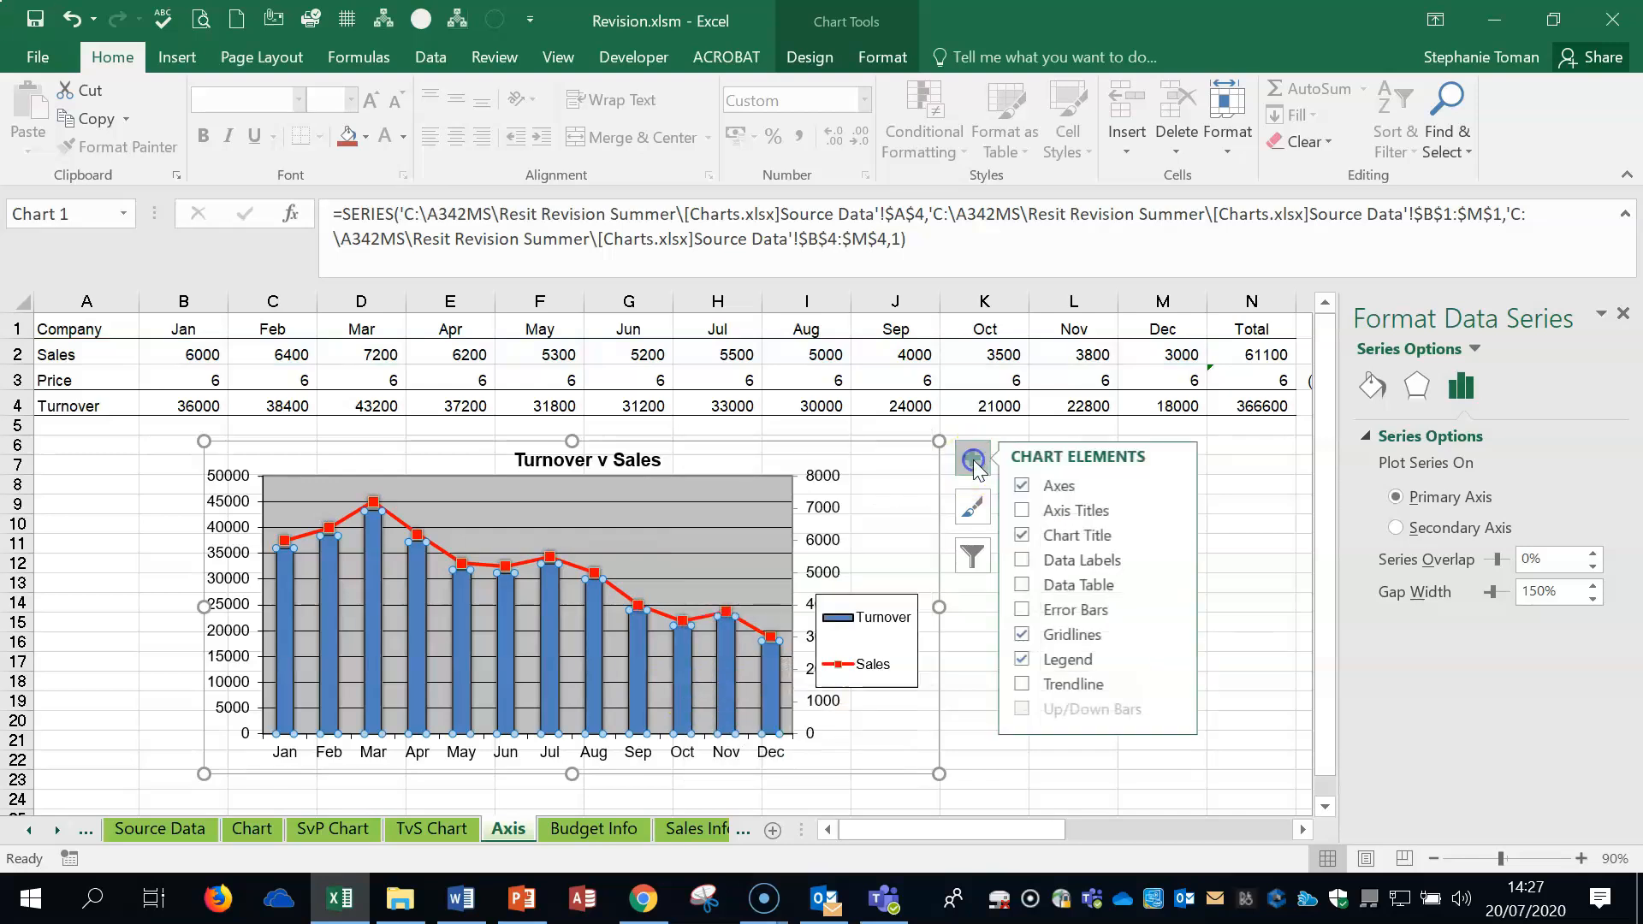
pyautogui.click(1022, 560)
pyautogui.click(1176, 559)
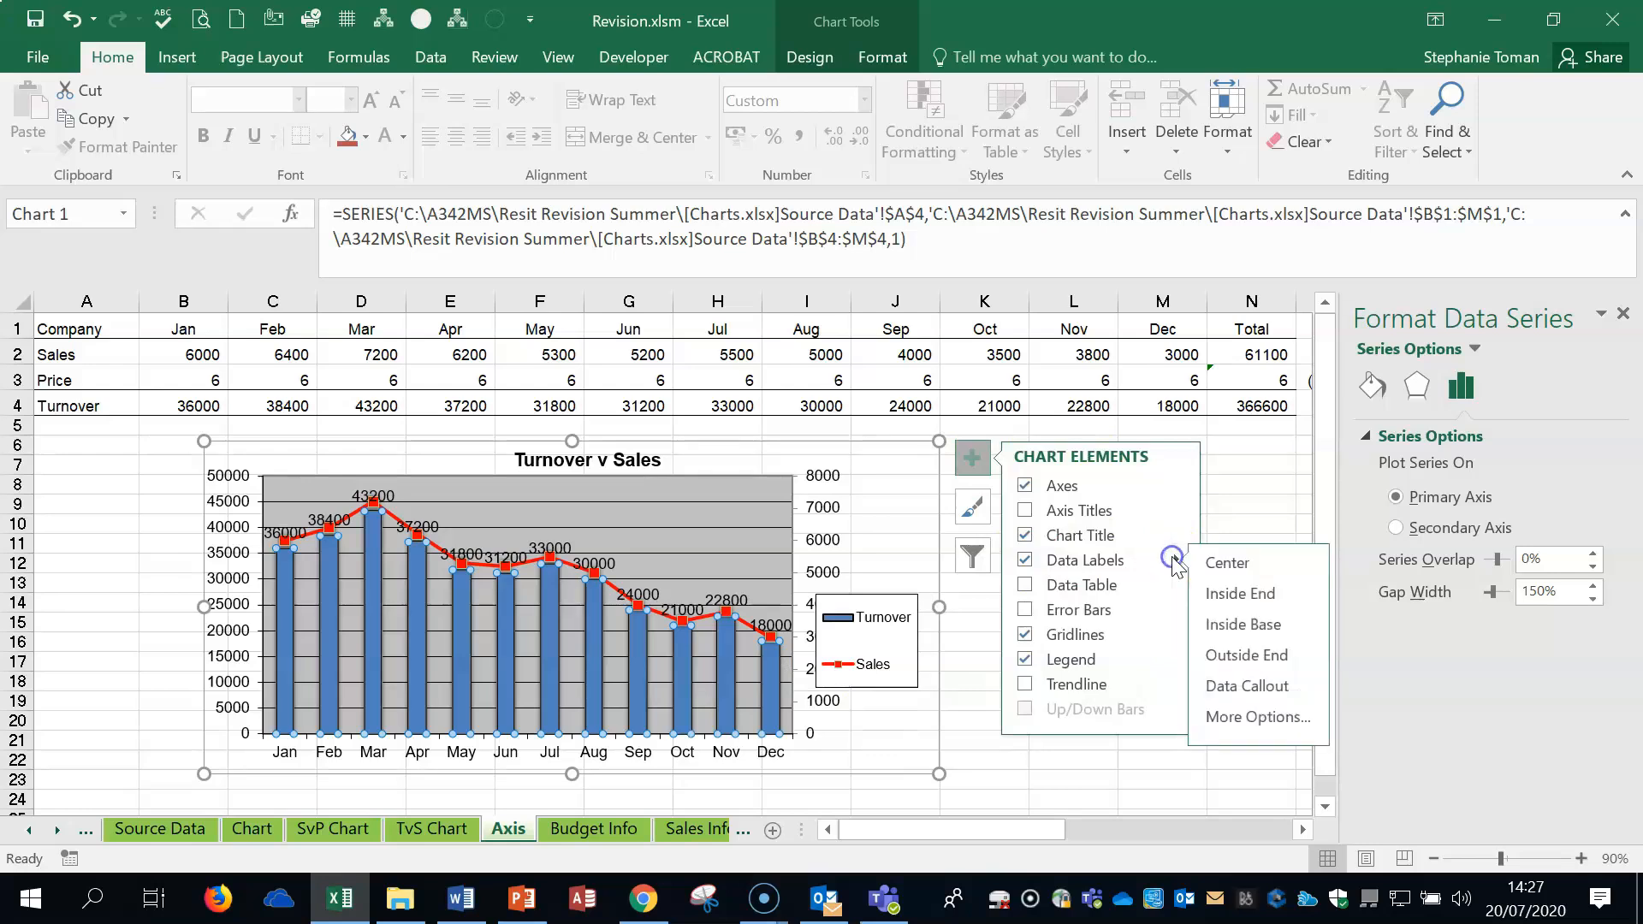
pyautogui.click(1250, 603)
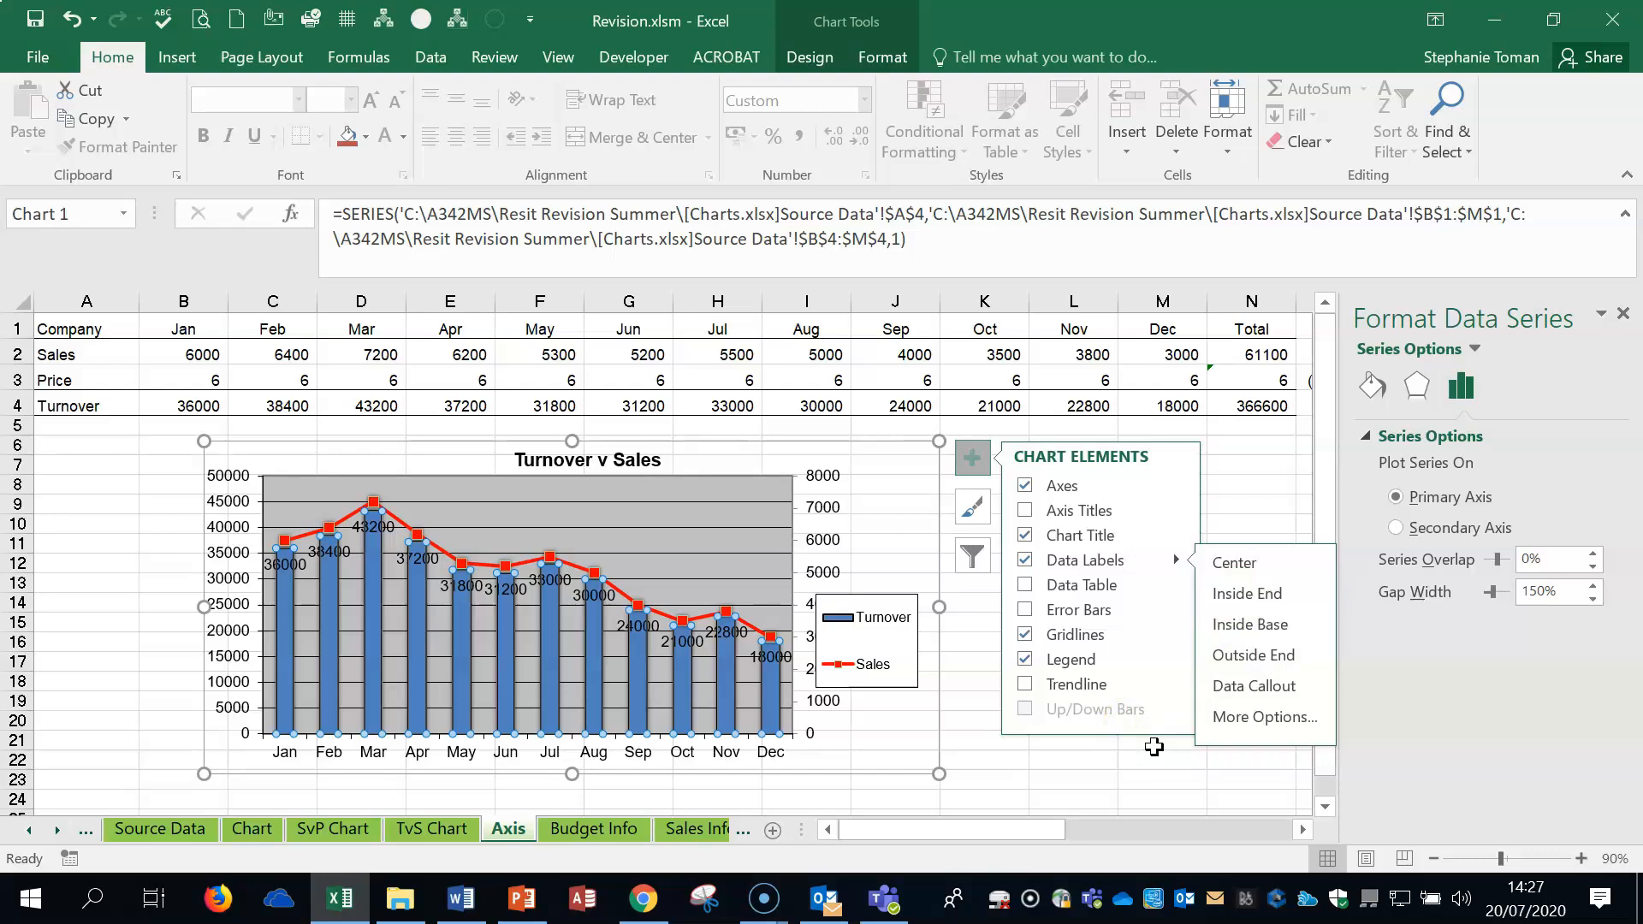
# - Set the Turnover value axis to a maximum of 60000 with a major unit of 10000, keeping the minimum at 0
pyautogui.rightClick(226, 609)
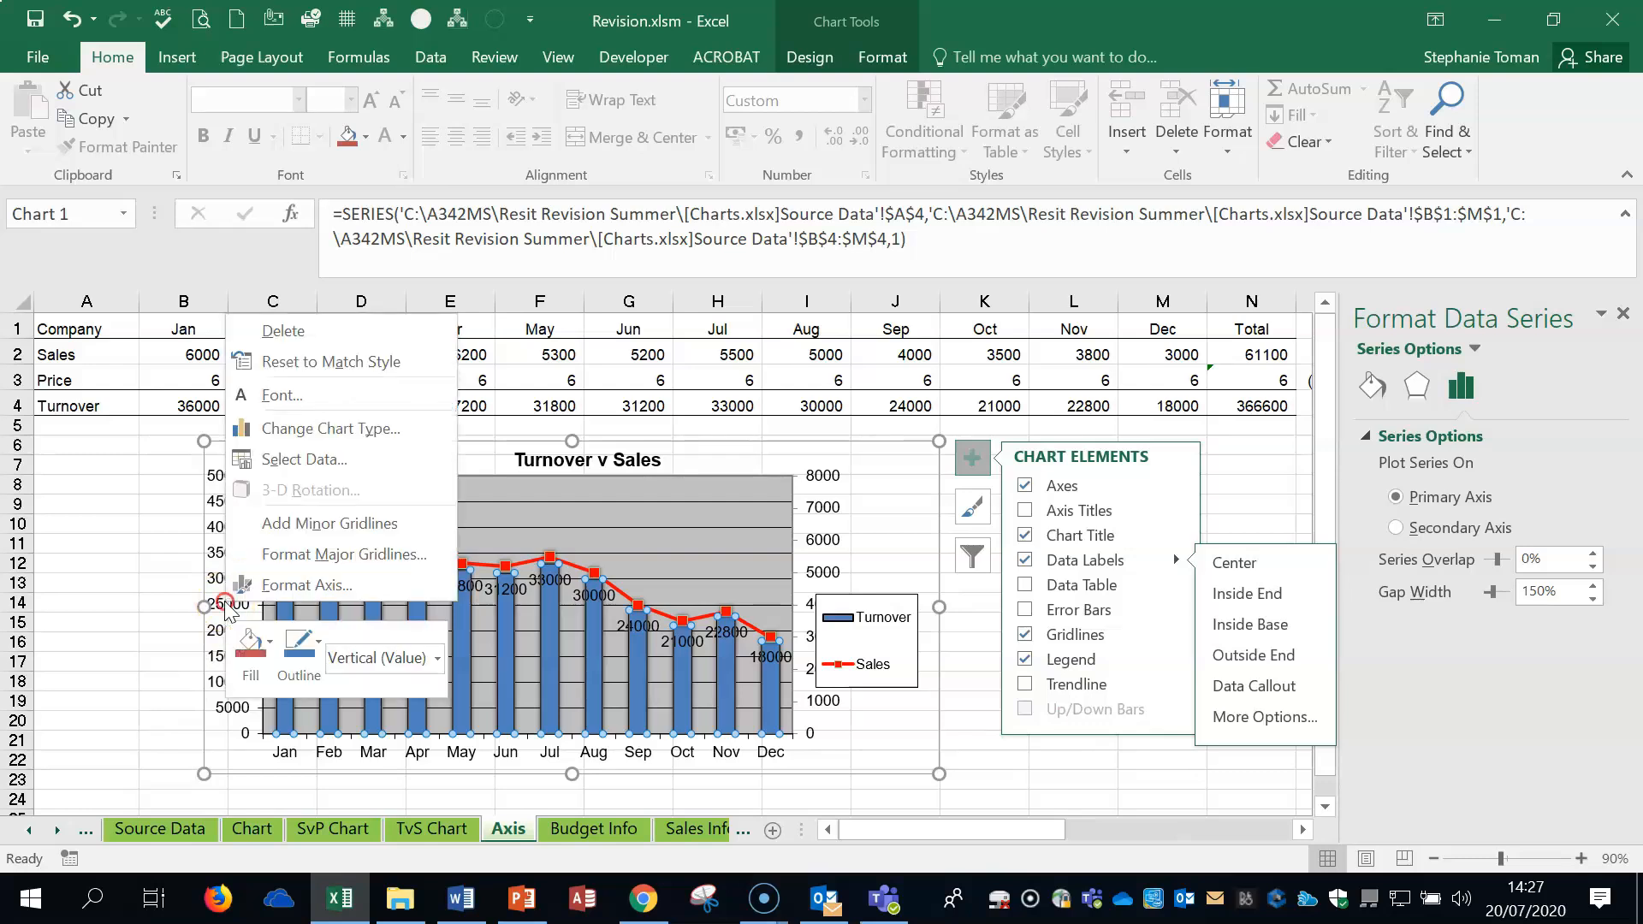
pyautogui.click(274, 587)
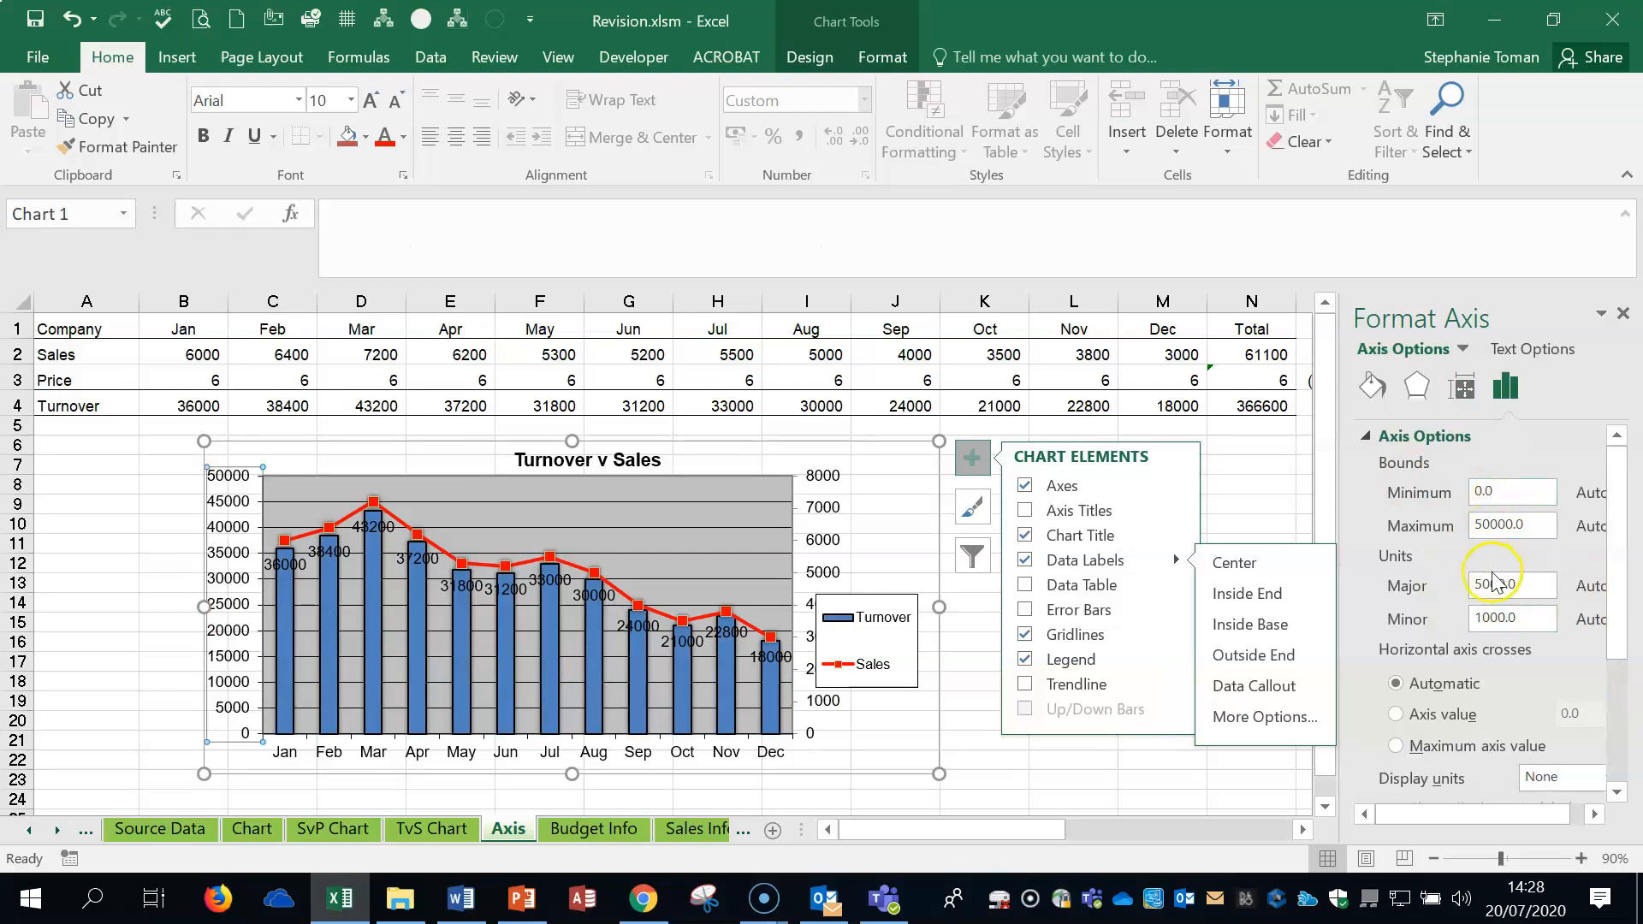
pyautogui.click(1481, 523)
pyautogui.press('BackSpace')
pyautogui.write('6')
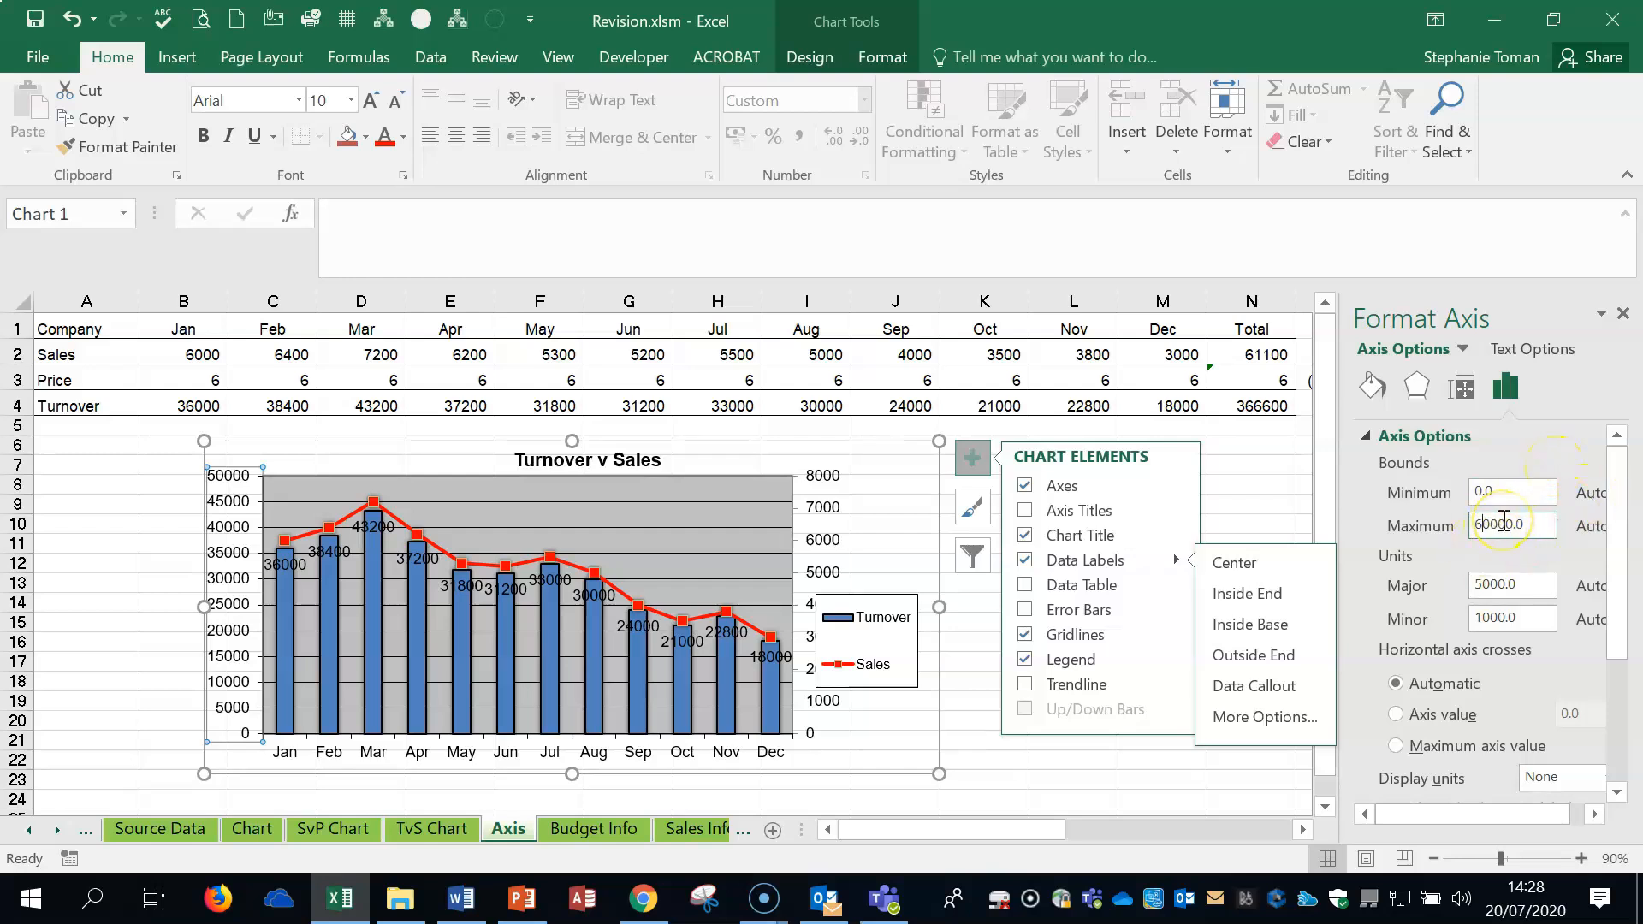
pyautogui.click(1489, 583)
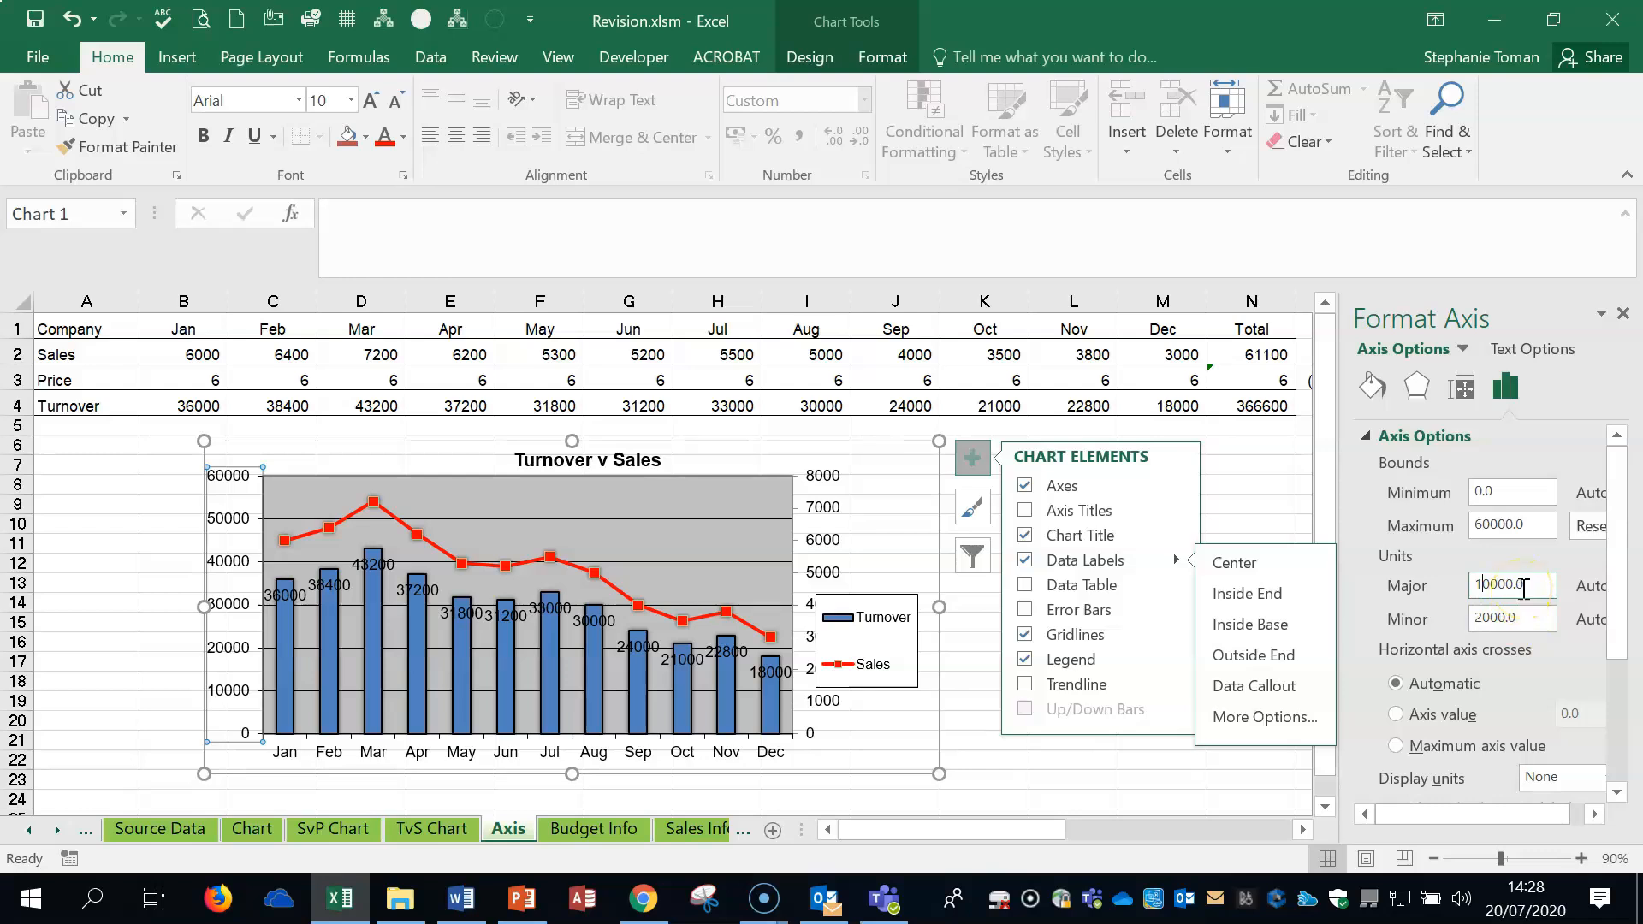
pyautogui.click(1192, 798)
pyautogui.click(1175, 599)
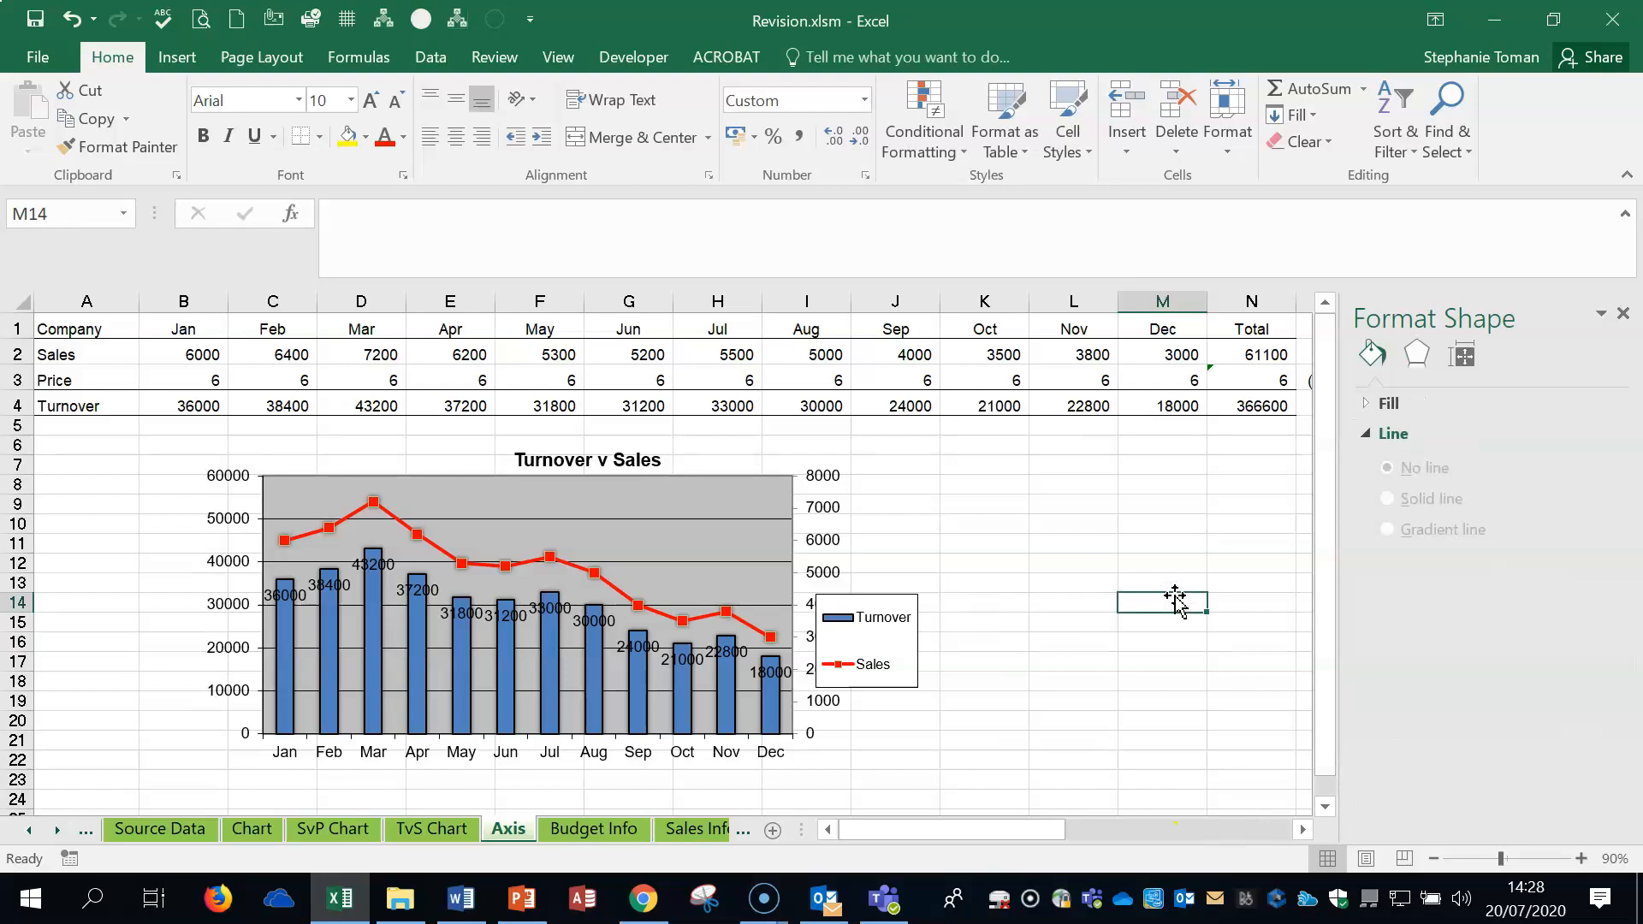
# - Go to the Budget Info worksheet, close the formatting pane and reduce the zoom to 90% to fit the whole Budgets chart
pyautogui.click(558, 829)
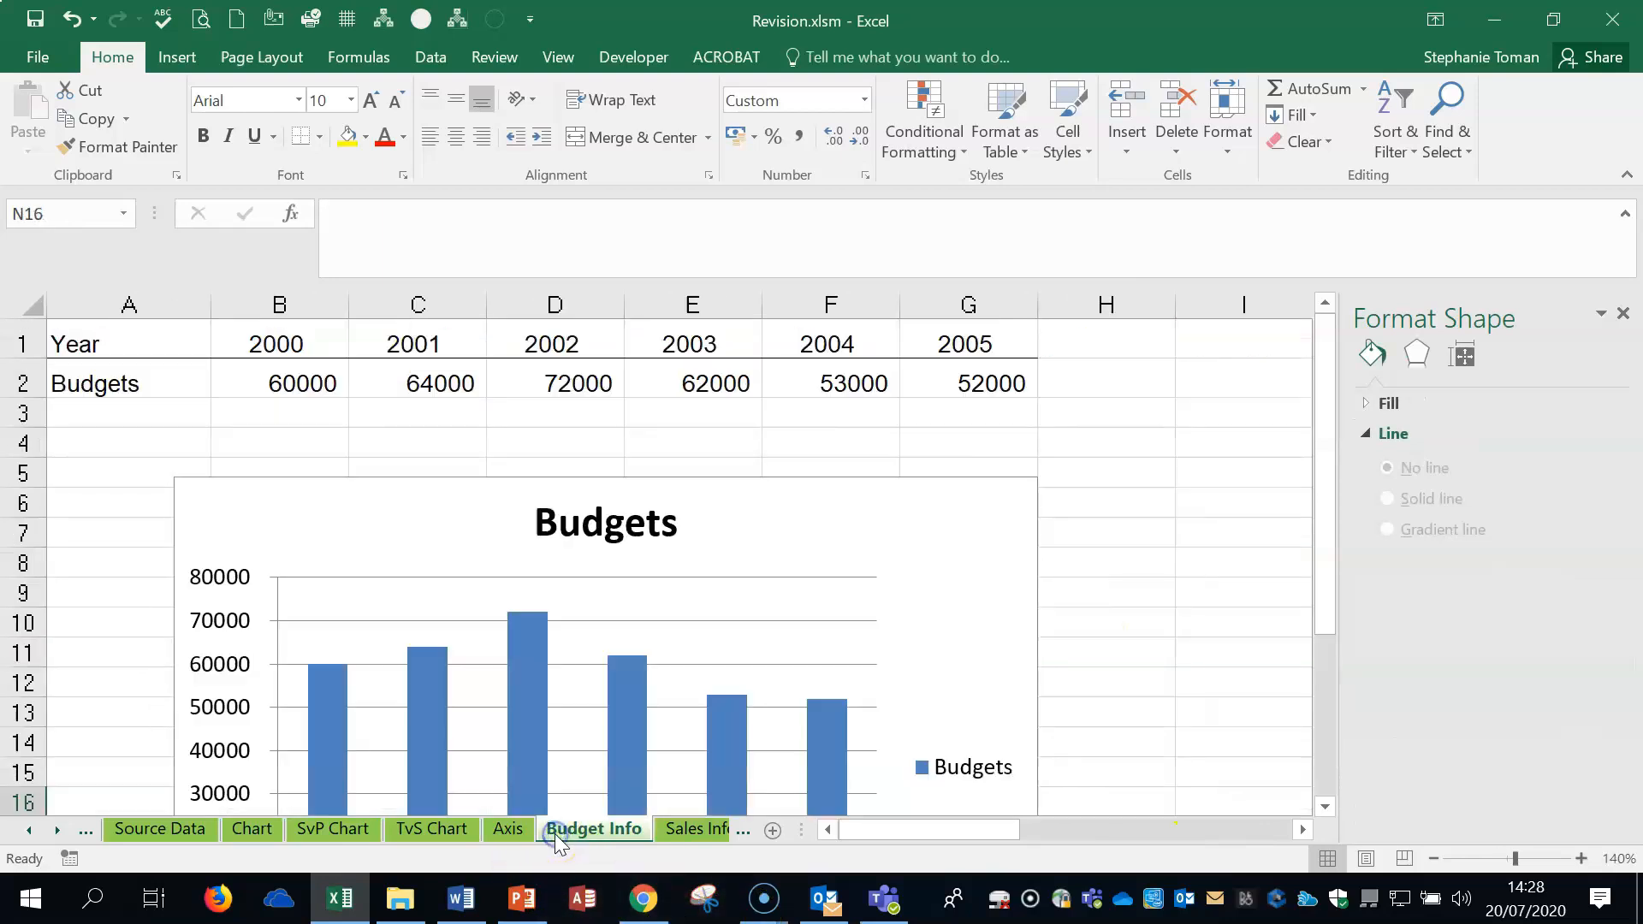
pyautogui.click(1434, 858)
pyautogui.click(1434, 858)
pyautogui.click(1434, 859)
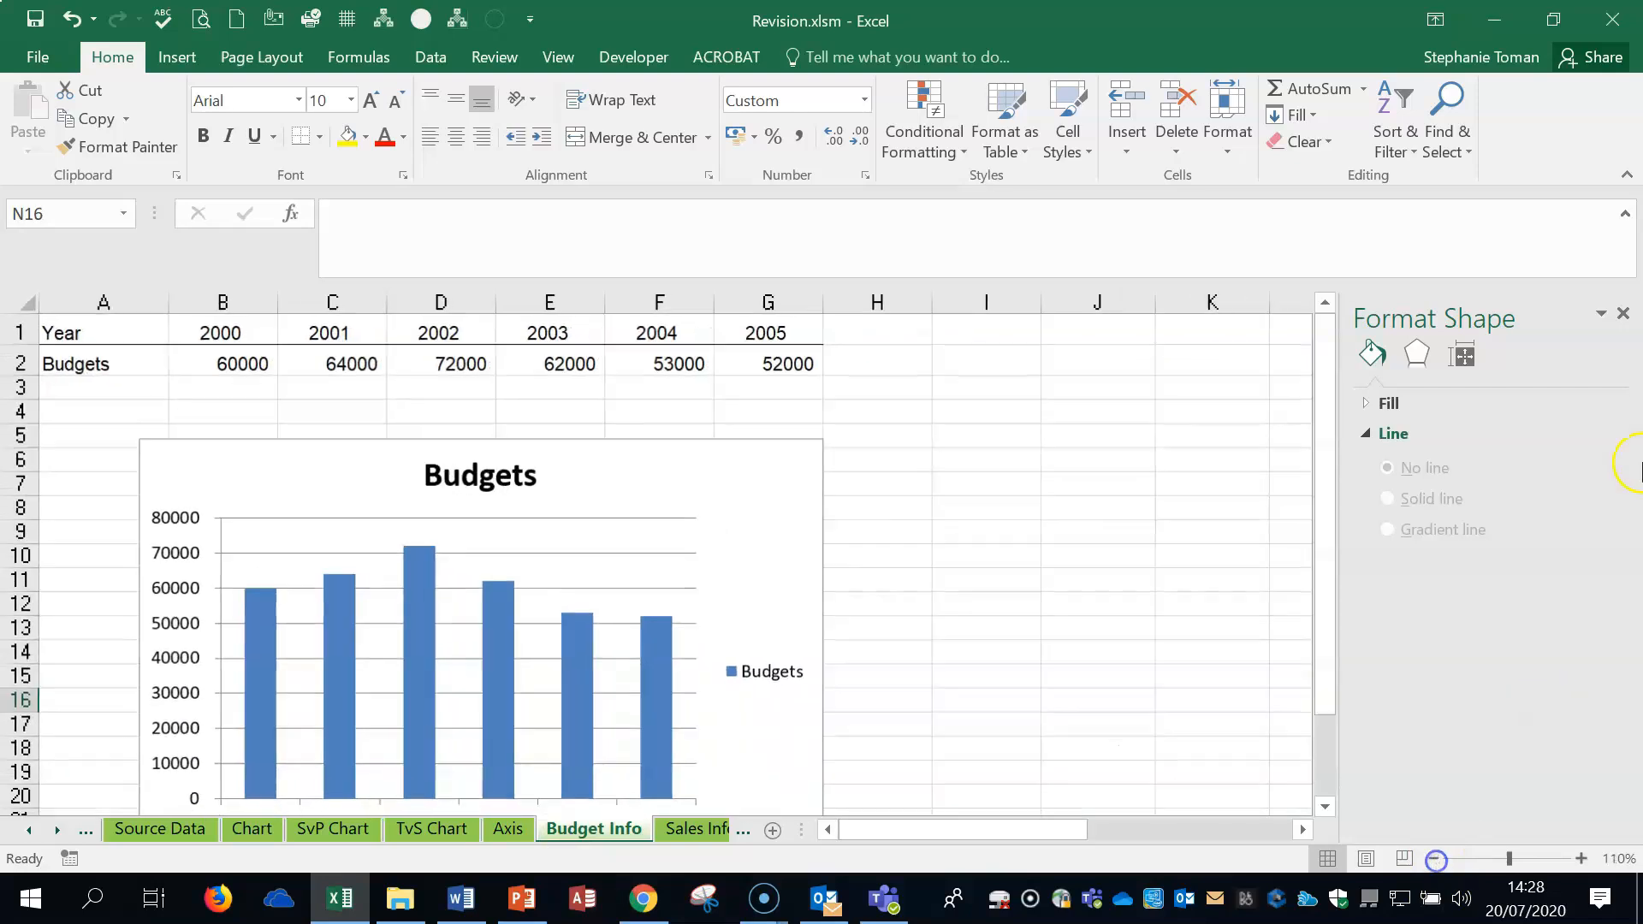
pyautogui.click(1623, 313)
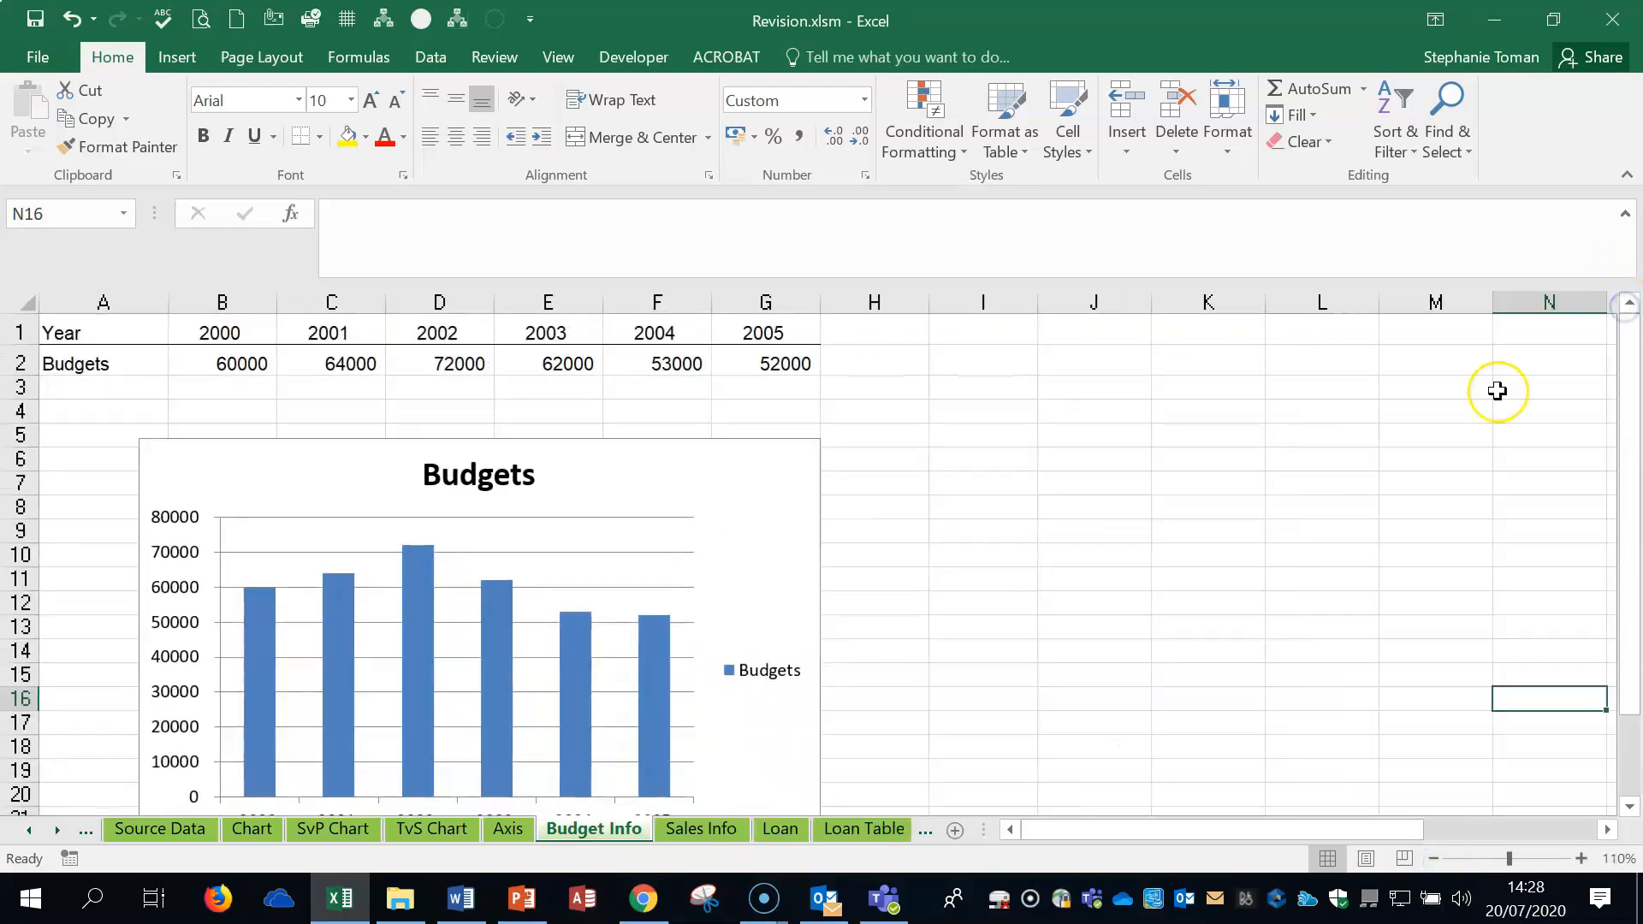
pyautogui.click(1434, 858)
pyautogui.click(1434, 859)
pyautogui.click(1266, 592)
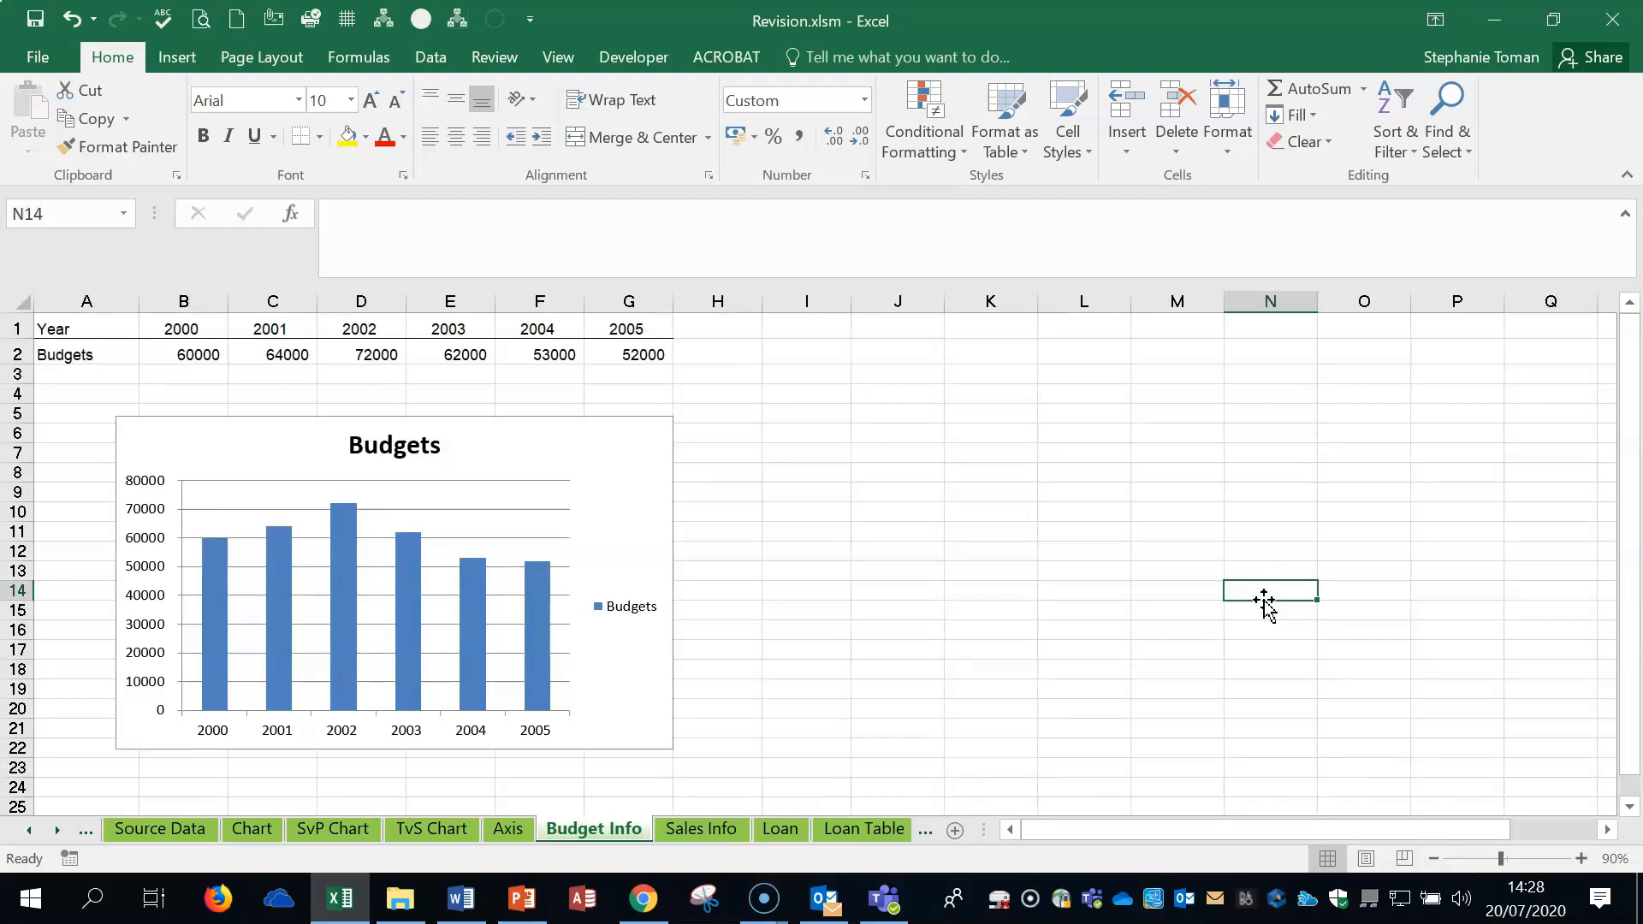
# - Switch to the Word revision document and select the Q41 row to read its task
pyautogui.click(461, 898)
pyautogui.click(544, 650)
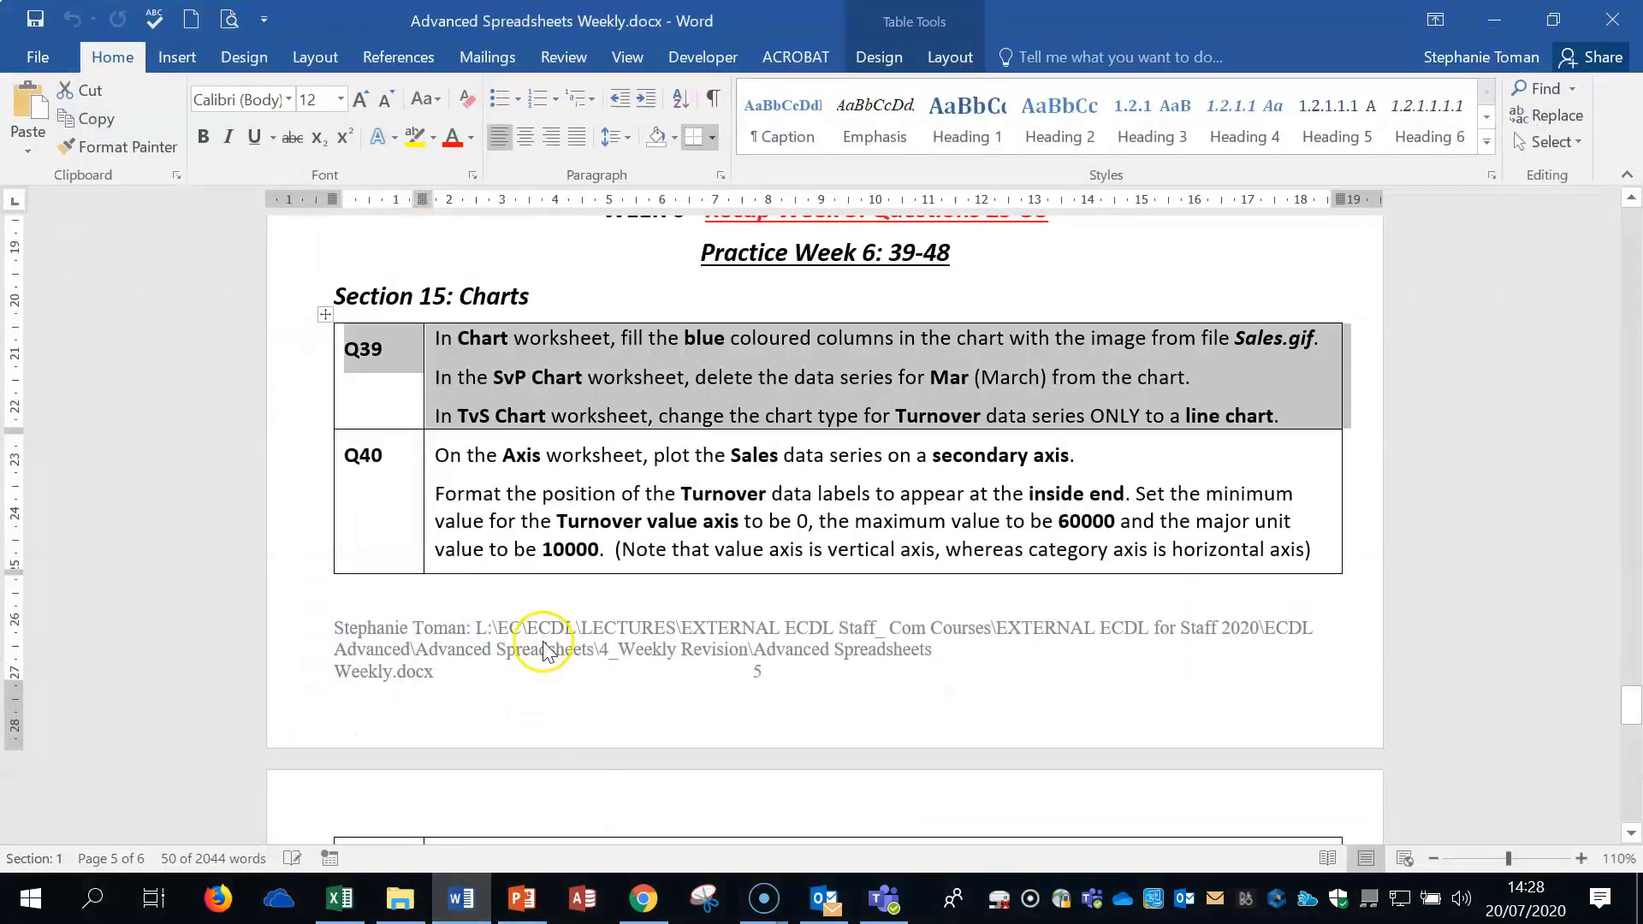
pyautogui.click(286, 565)
pyautogui.scroll(-5, 287, 548)
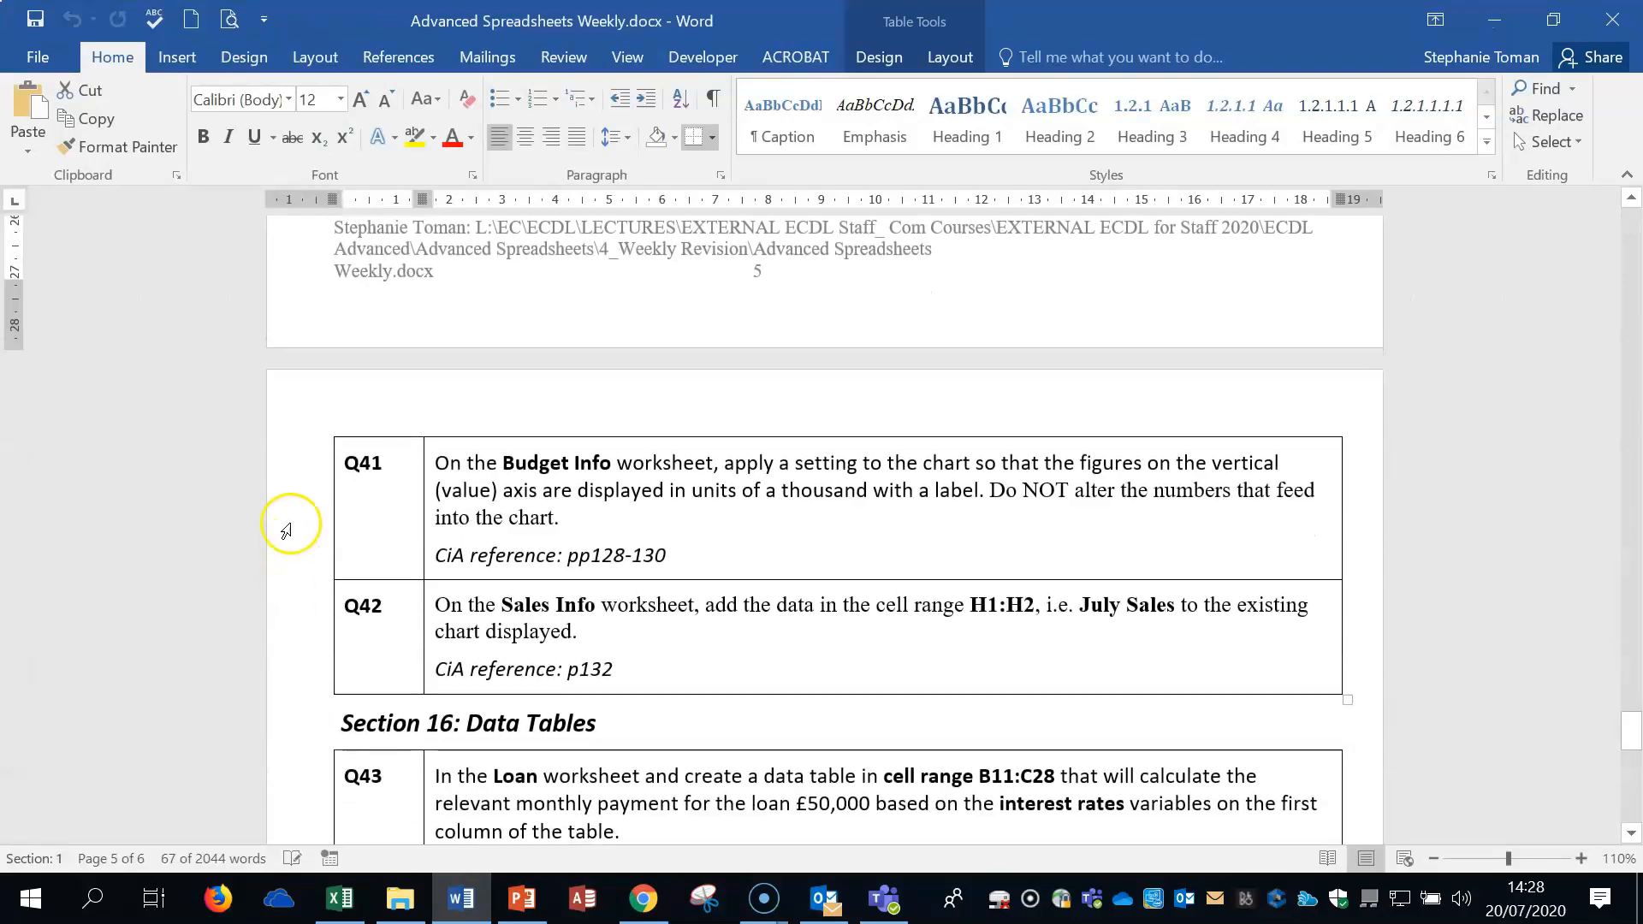
pyautogui.click(286, 531)
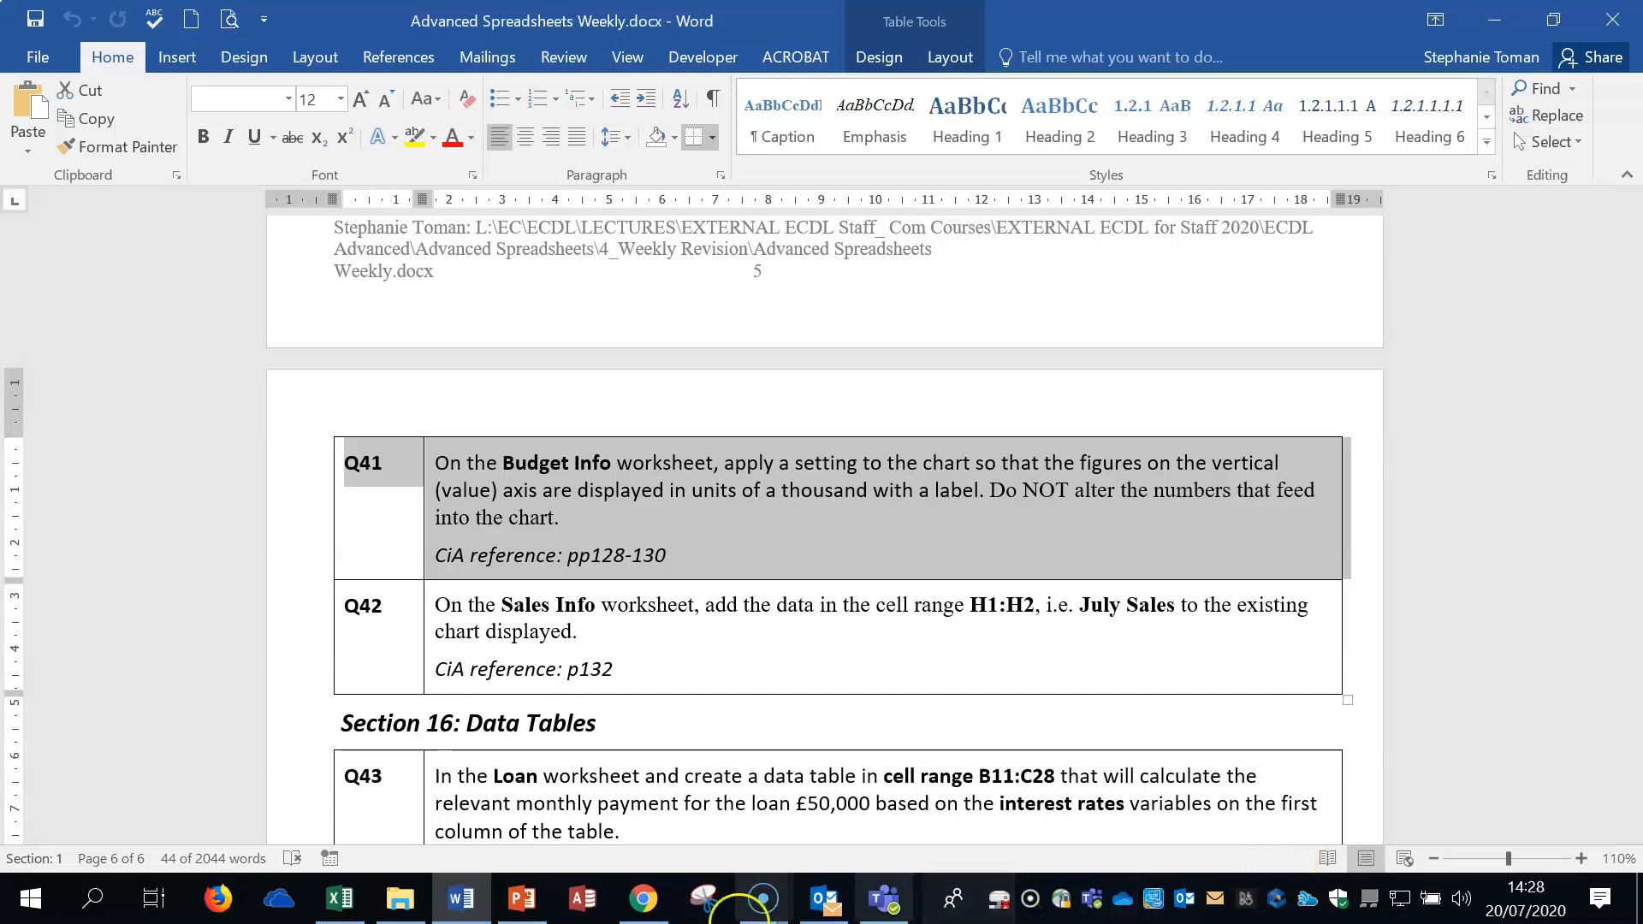
# - Switch to Excel and set the Budgets chart's vertical axis display units to Thousands, with the units label shown
pyautogui.click(351, 899)
pyautogui.click(616, 507)
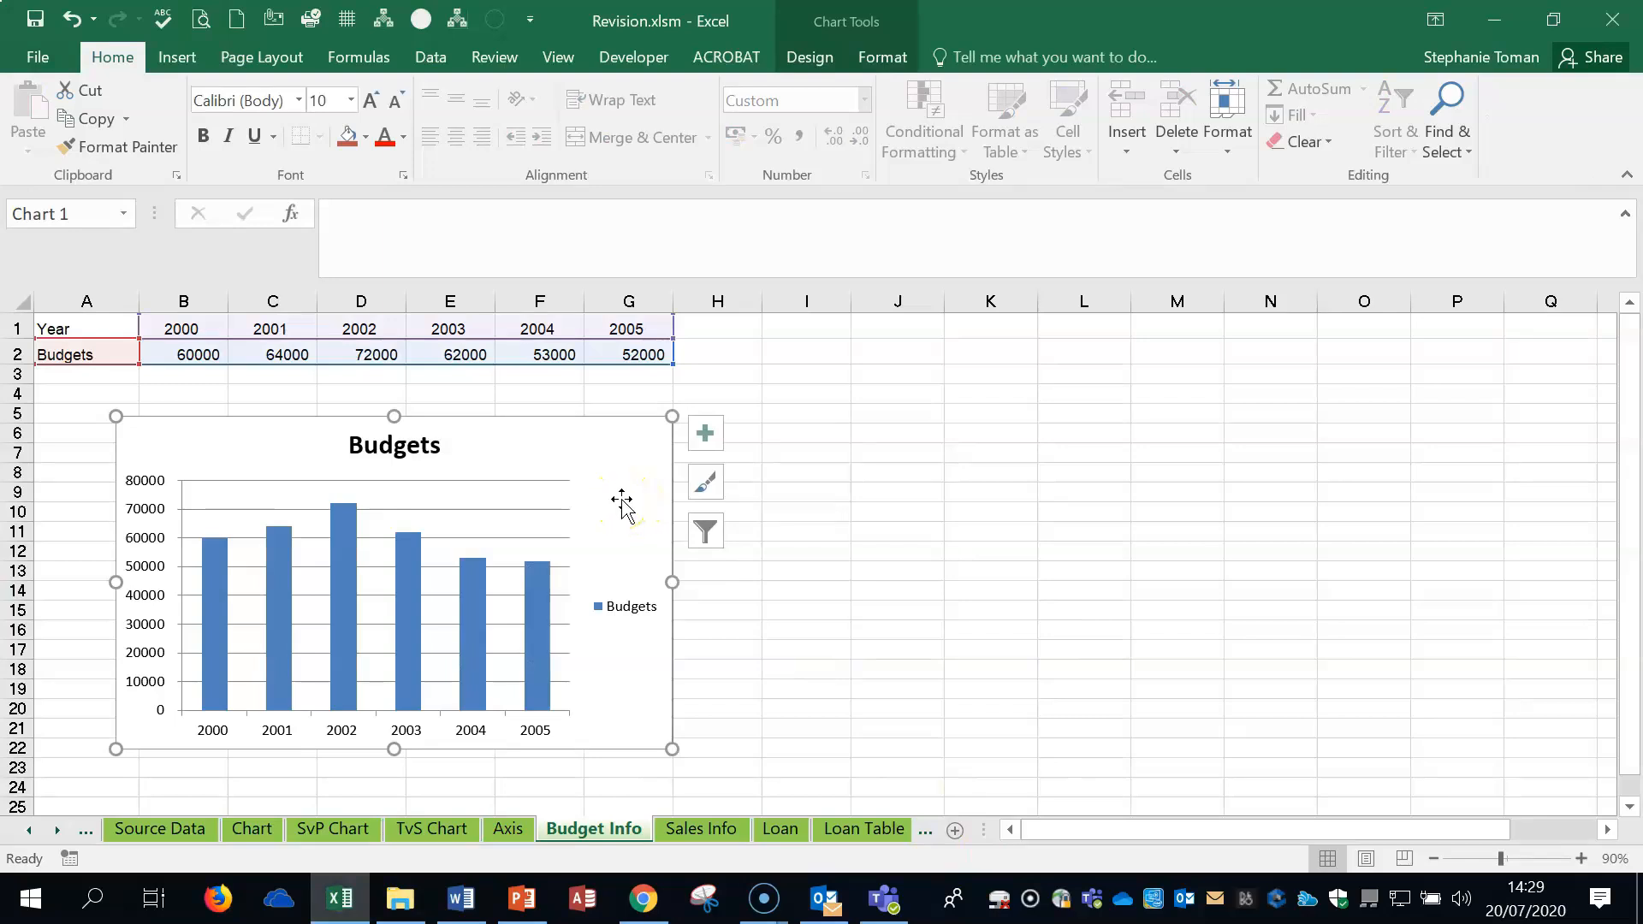
pyautogui.rightClick(143, 537)
pyautogui.click(257, 800)
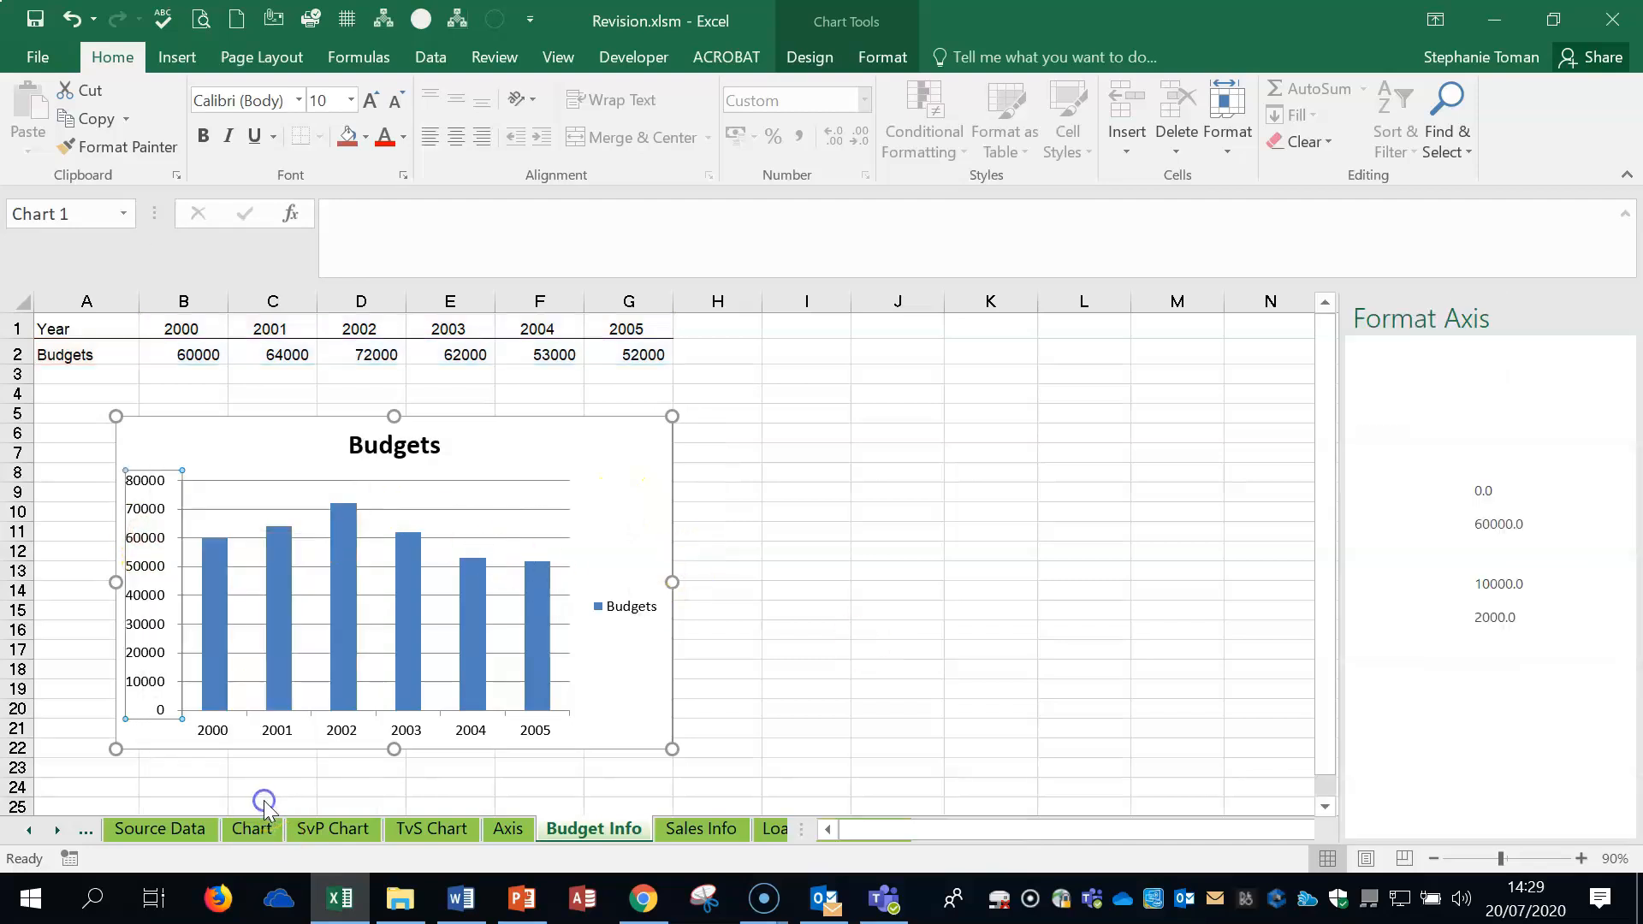
pyautogui.scroll(-3, 1596, 676)
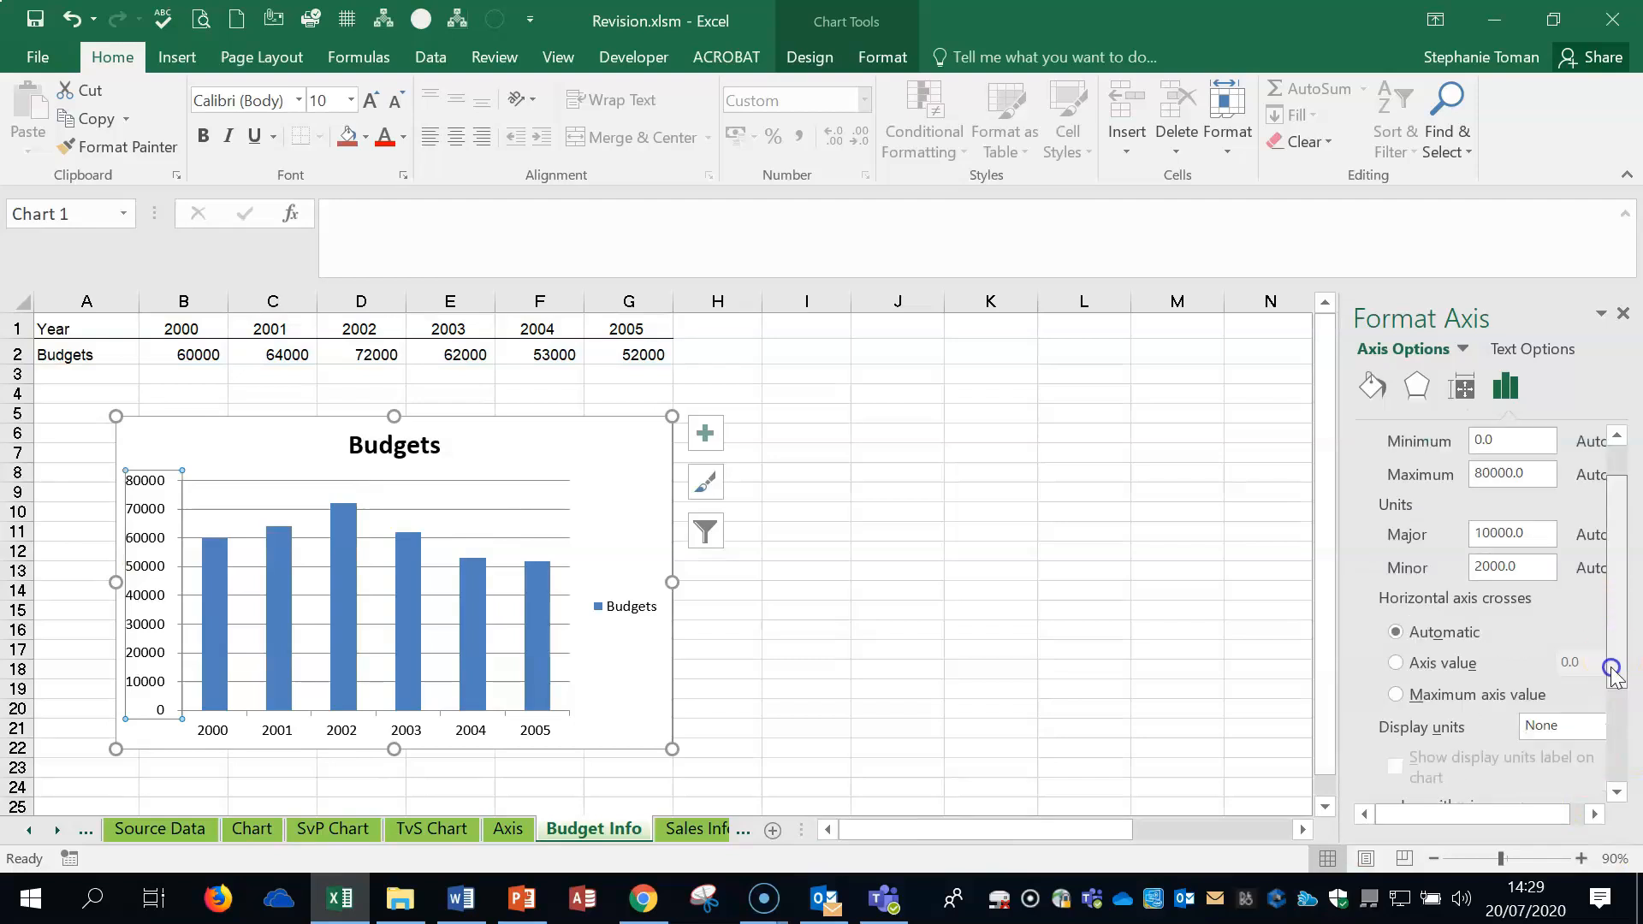
pyautogui.click(1592, 643)
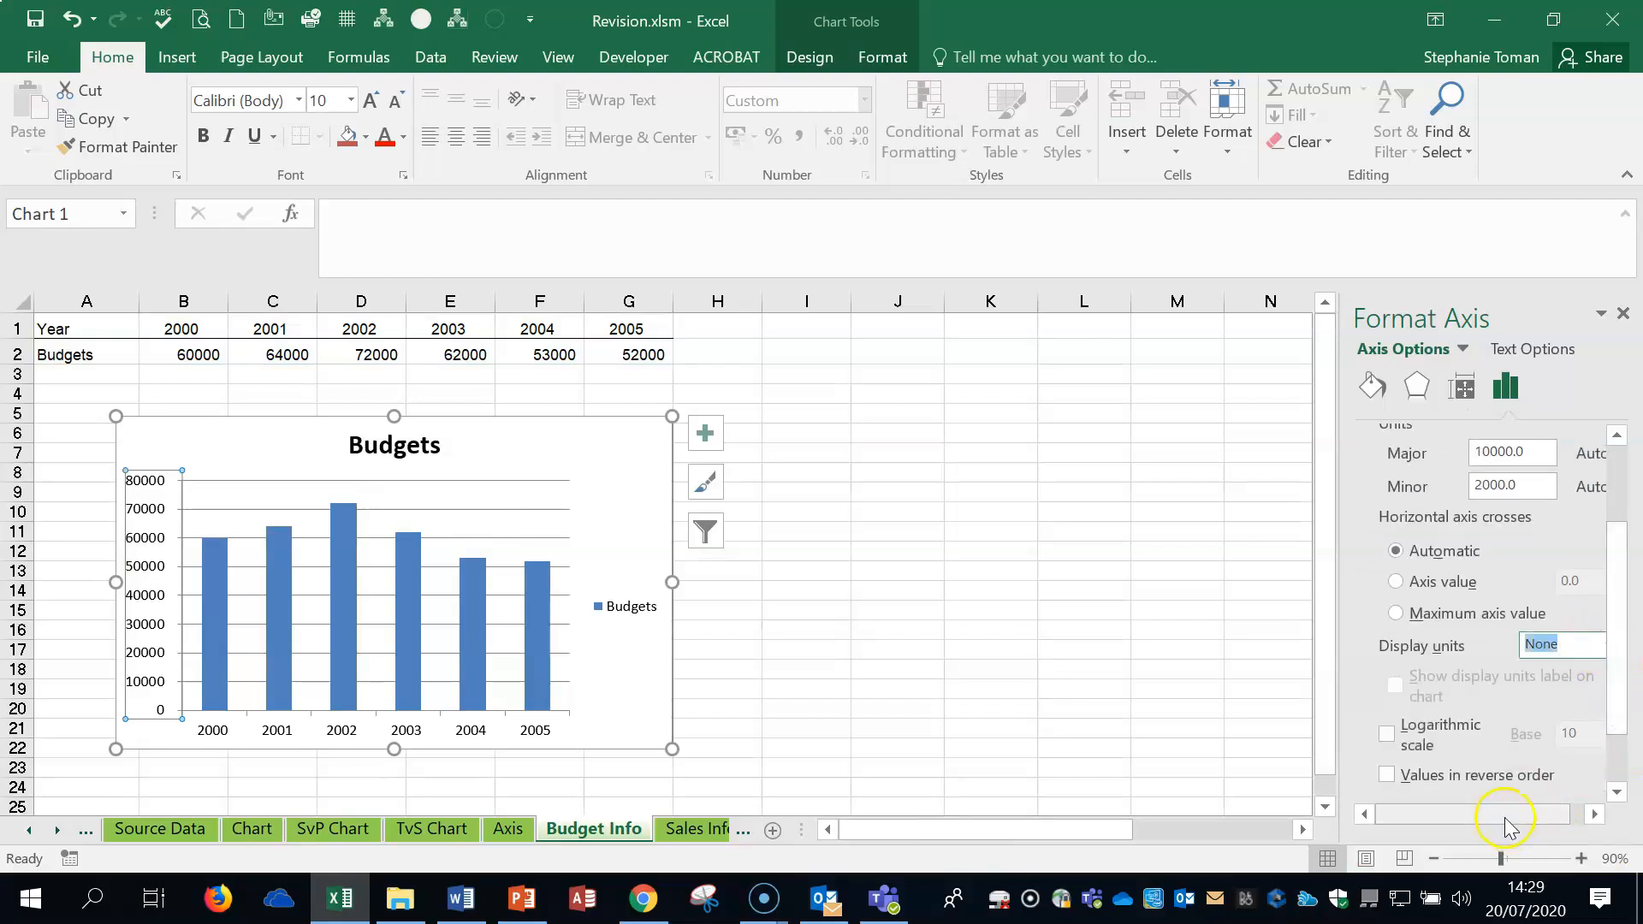
pyautogui.moveTo(1544, 817); pyautogui.dragTo(1559, 817)
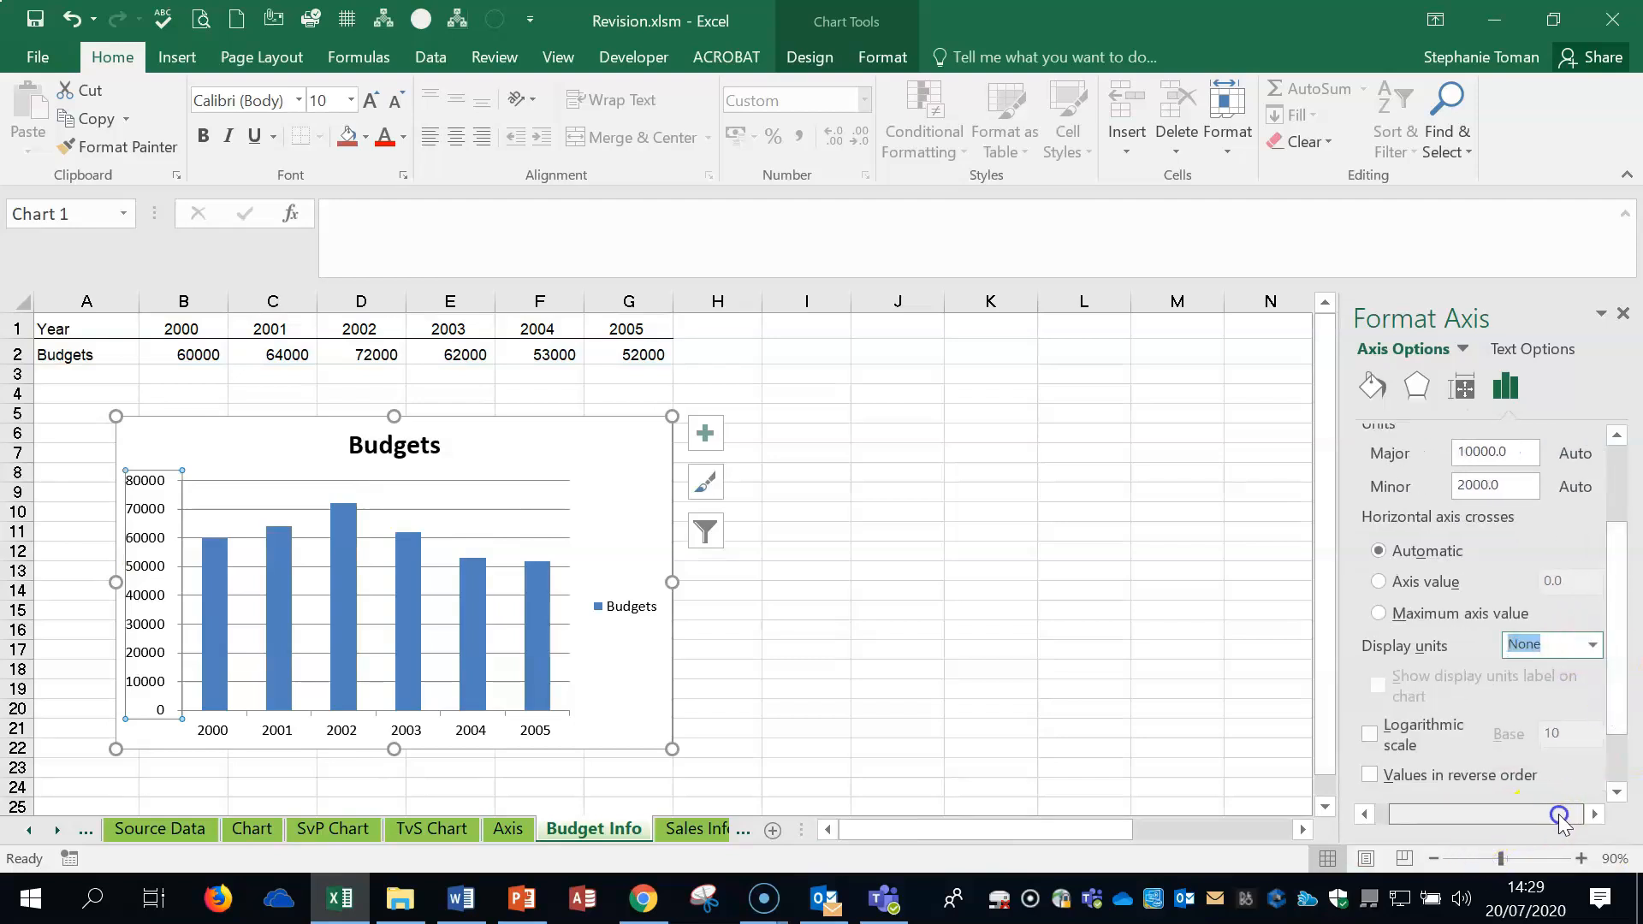
pyautogui.click(1592, 644)
pyautogui.click(1577, 446)
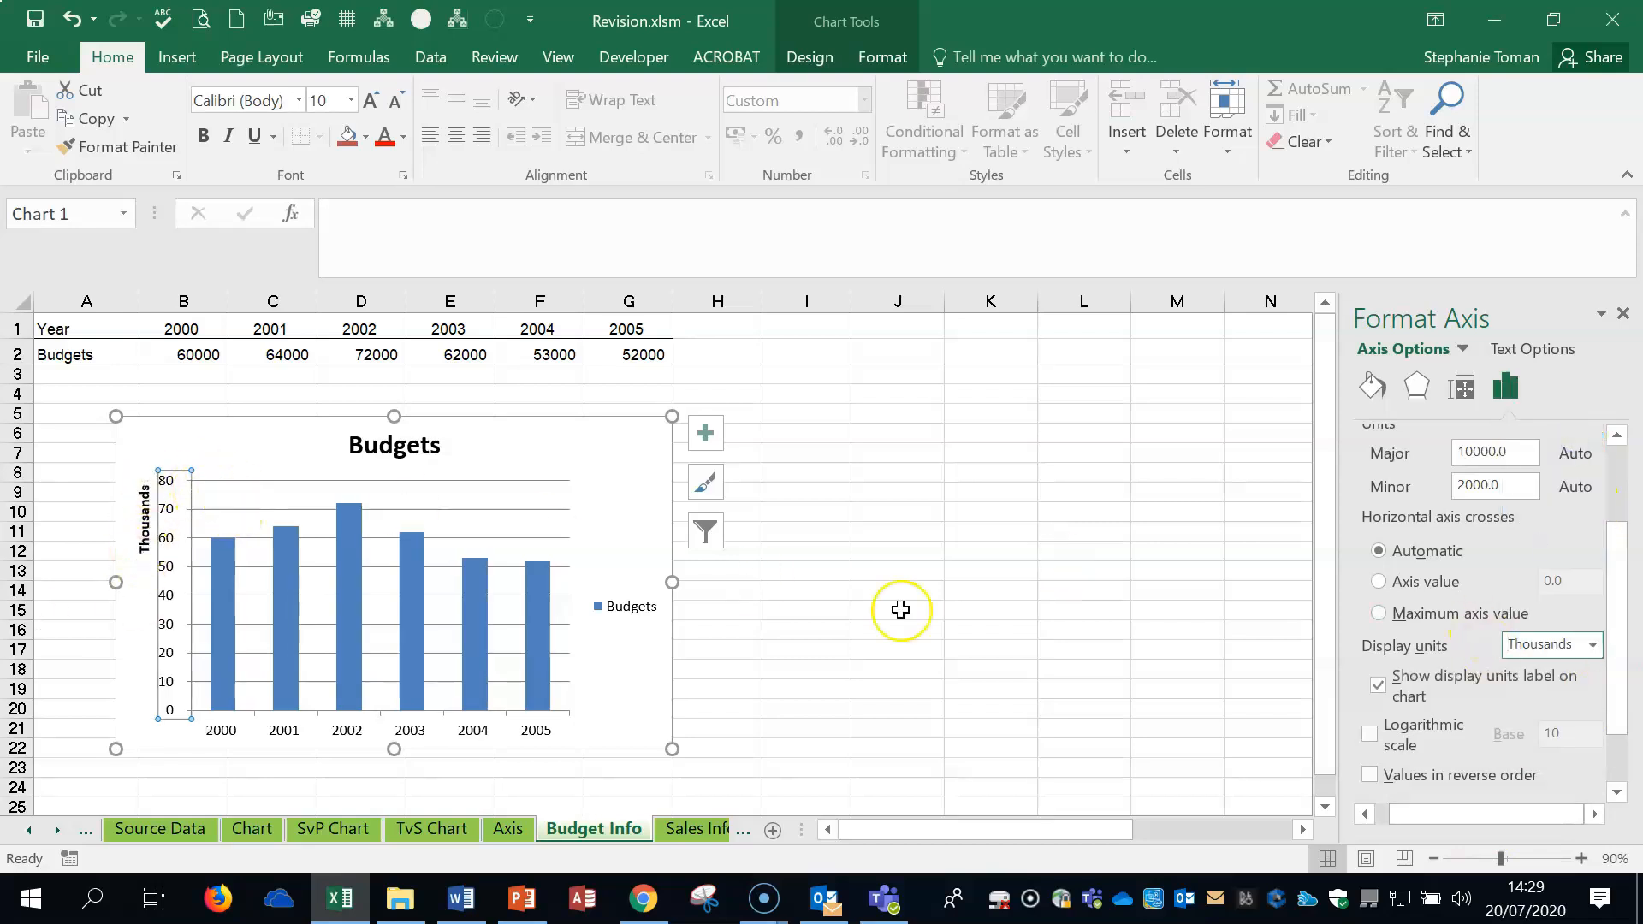
pyautogui.click(1063, 616)
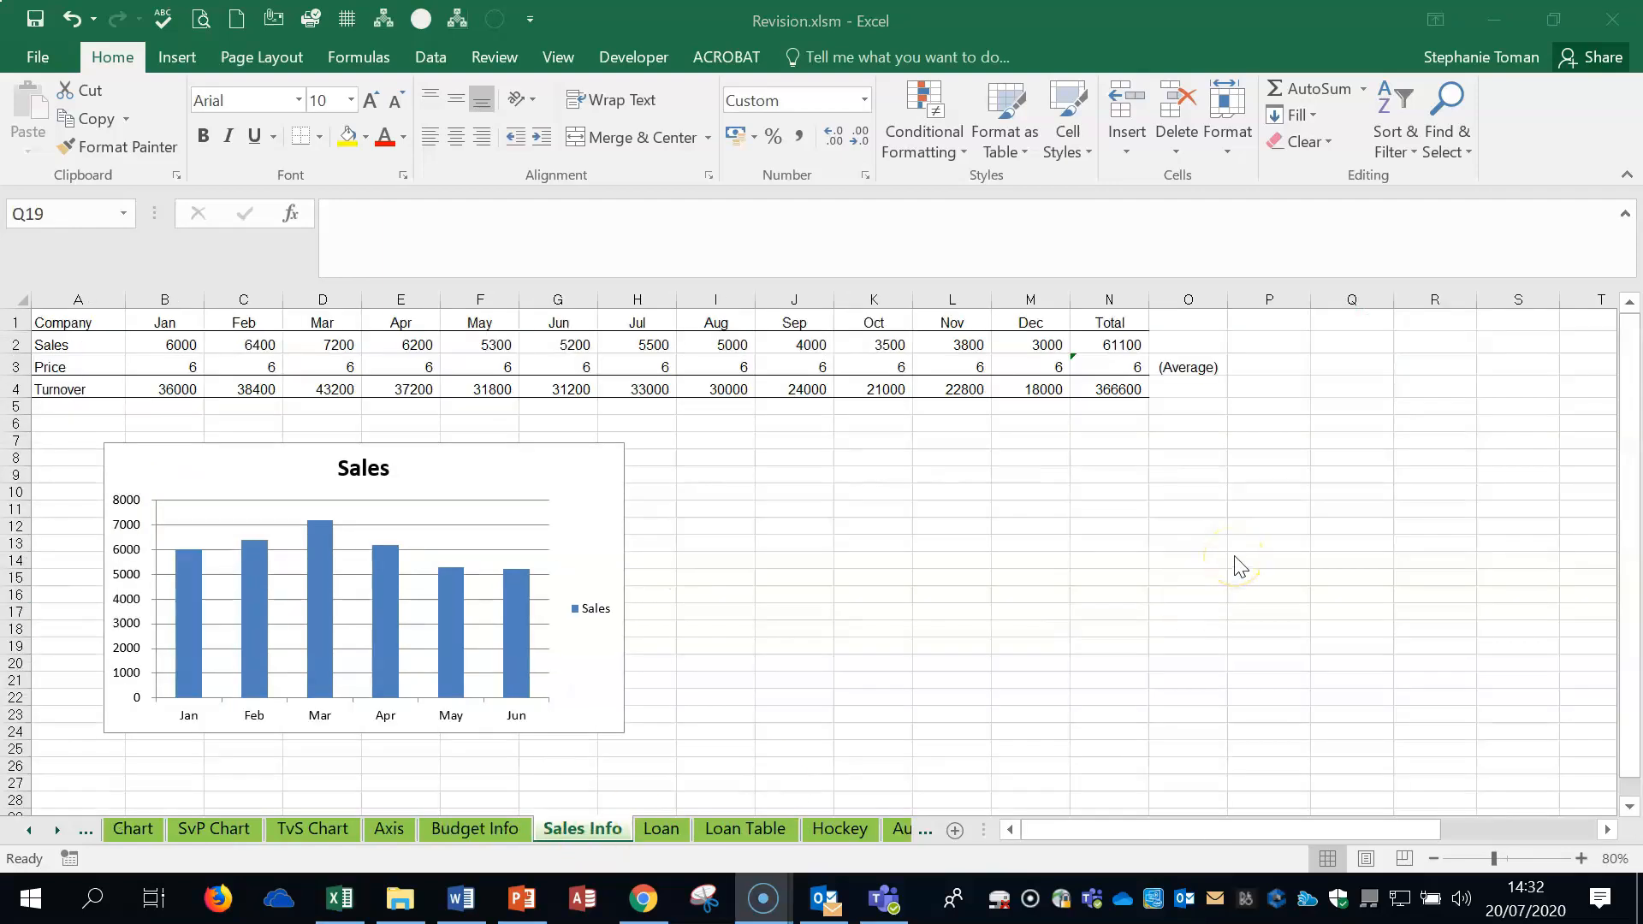
# - Check Q42 in the Word revision document, and in Excel extend the Sales chart's data range to A1:H2 to include July
pyautogui.click(459, 900)
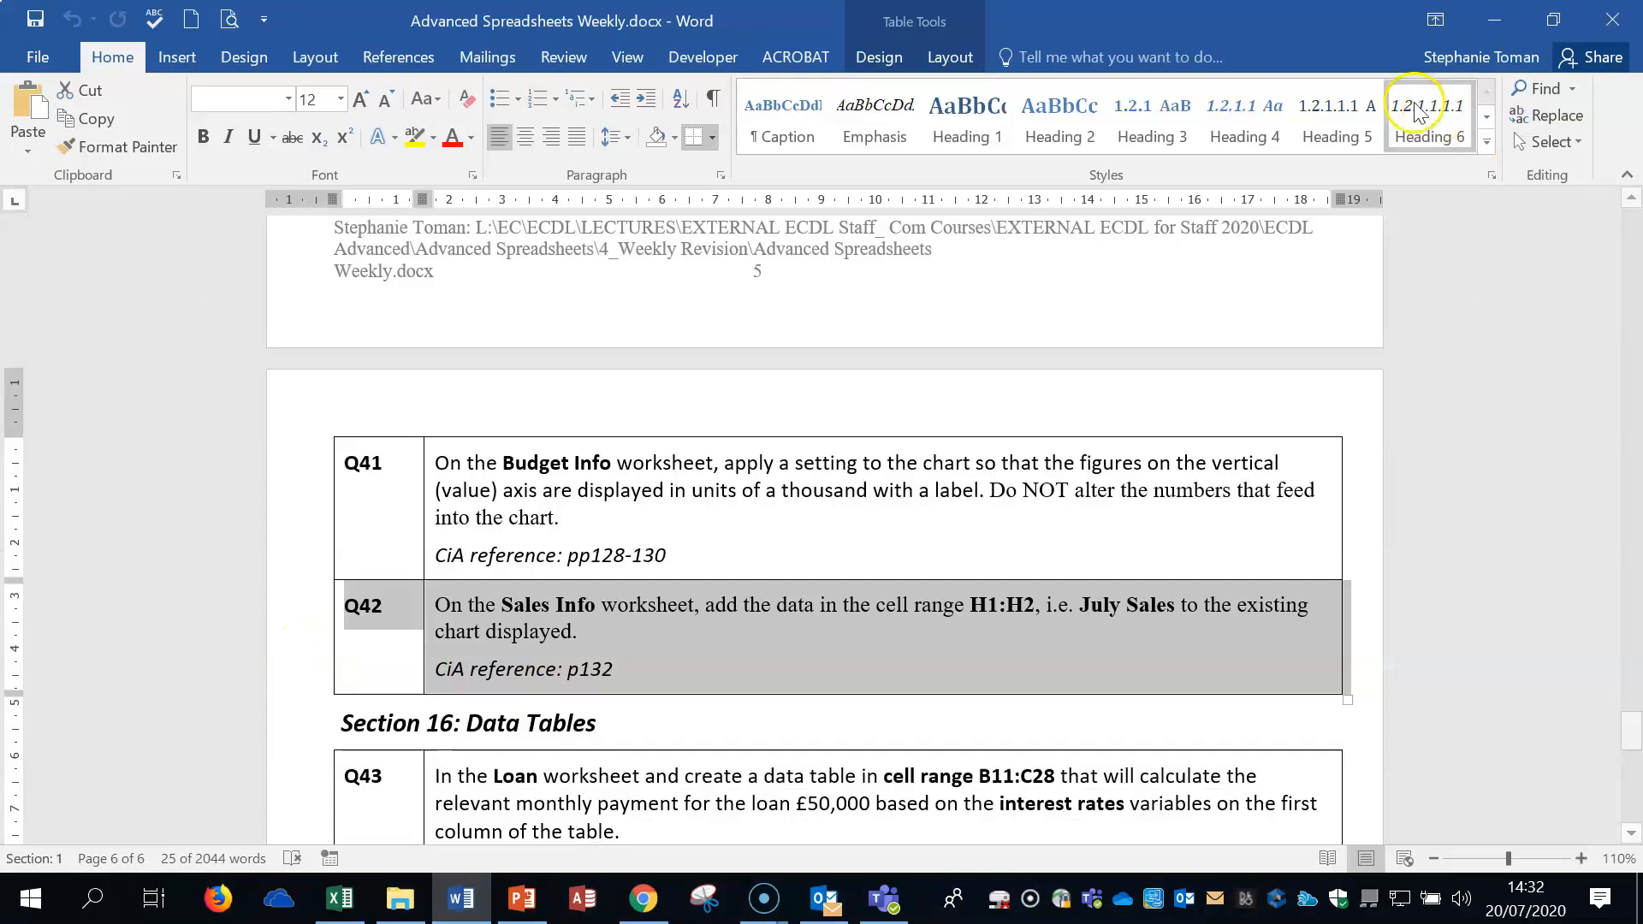
pyautogui.click(1494, 18)
pyautogui.rightClick(572, 531)
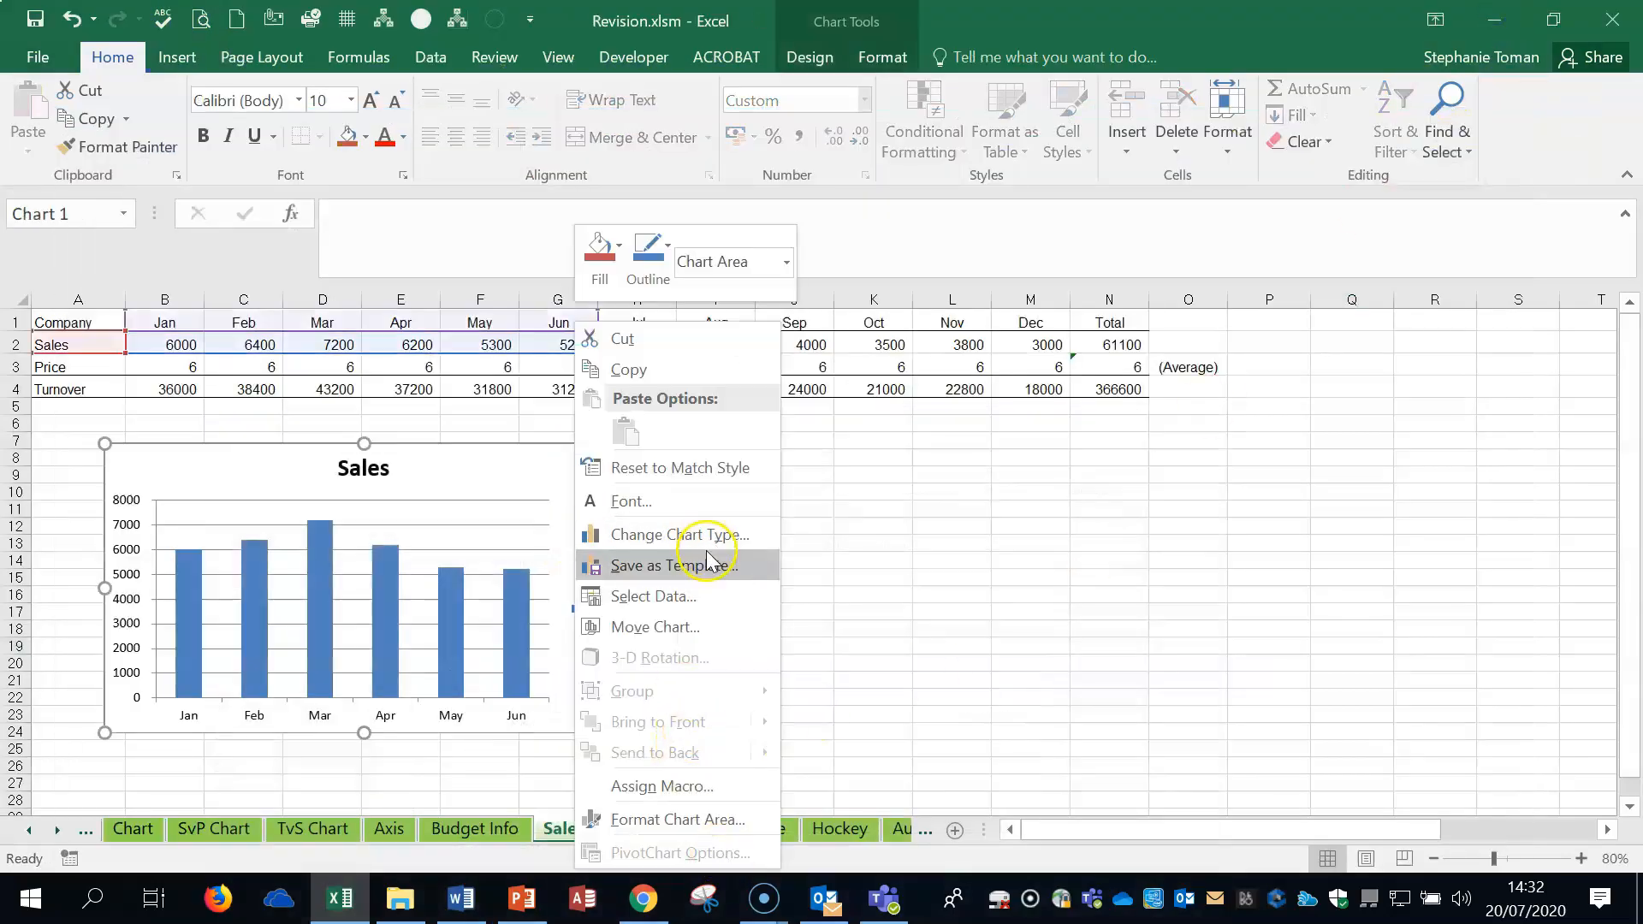
pyautogui.click(693, 596)
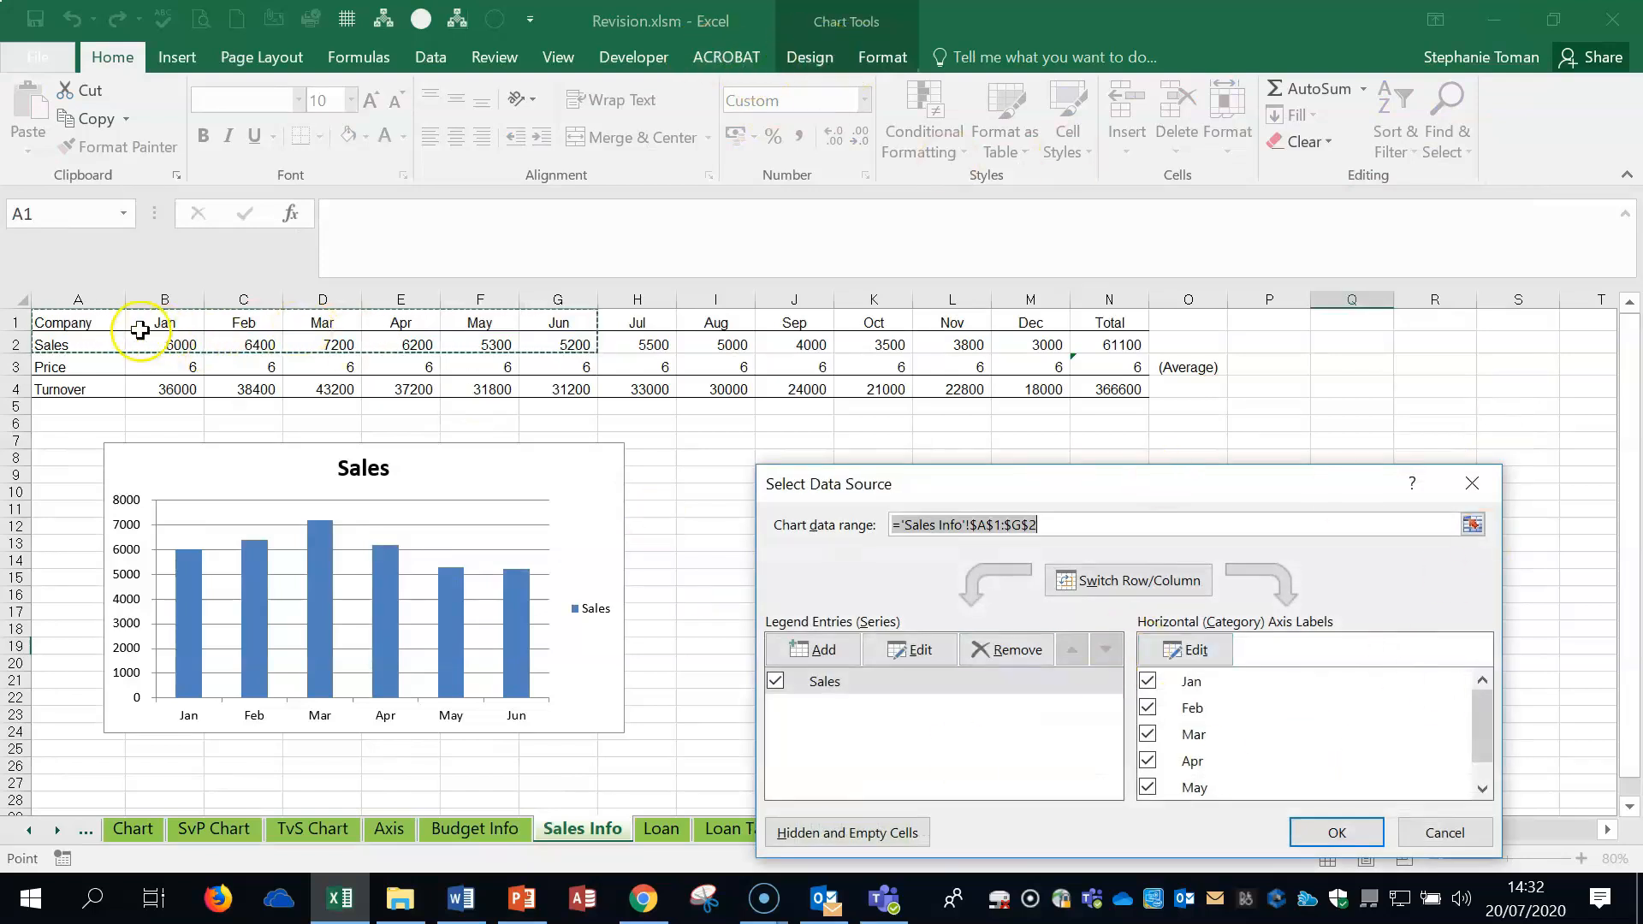
pyautogui.moveTo(130, 323); pyautogui.dragTo(655, 340)
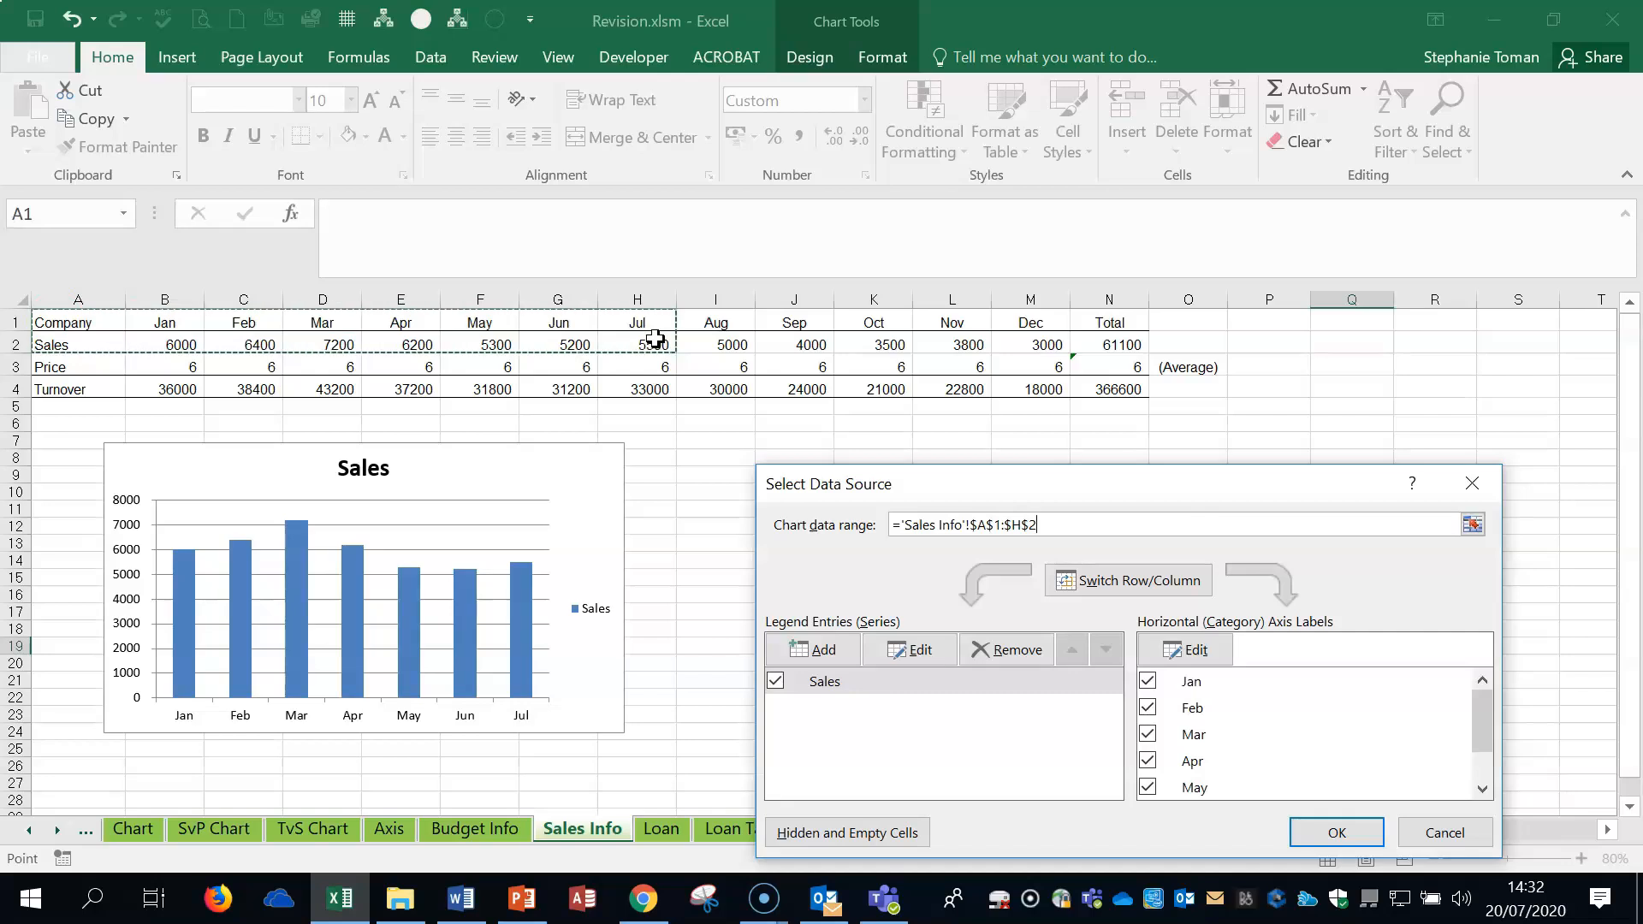
pyautogui.moveTo(1484, 700); pyautogui.dragTo(1487, 753)
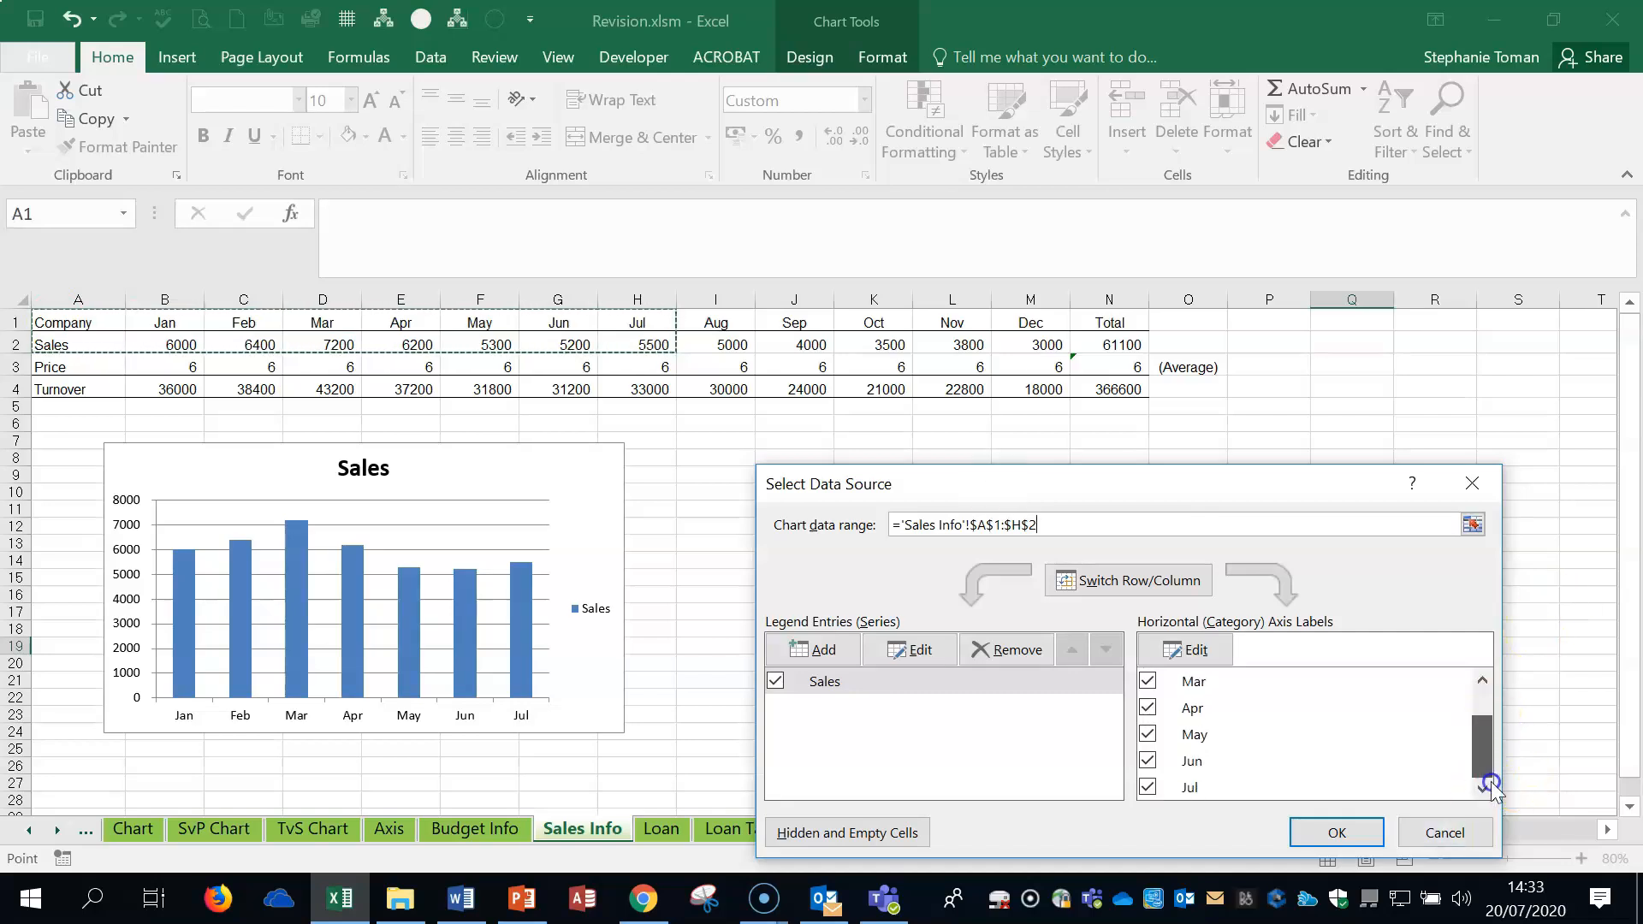
pyautogui.click(1342, 834)
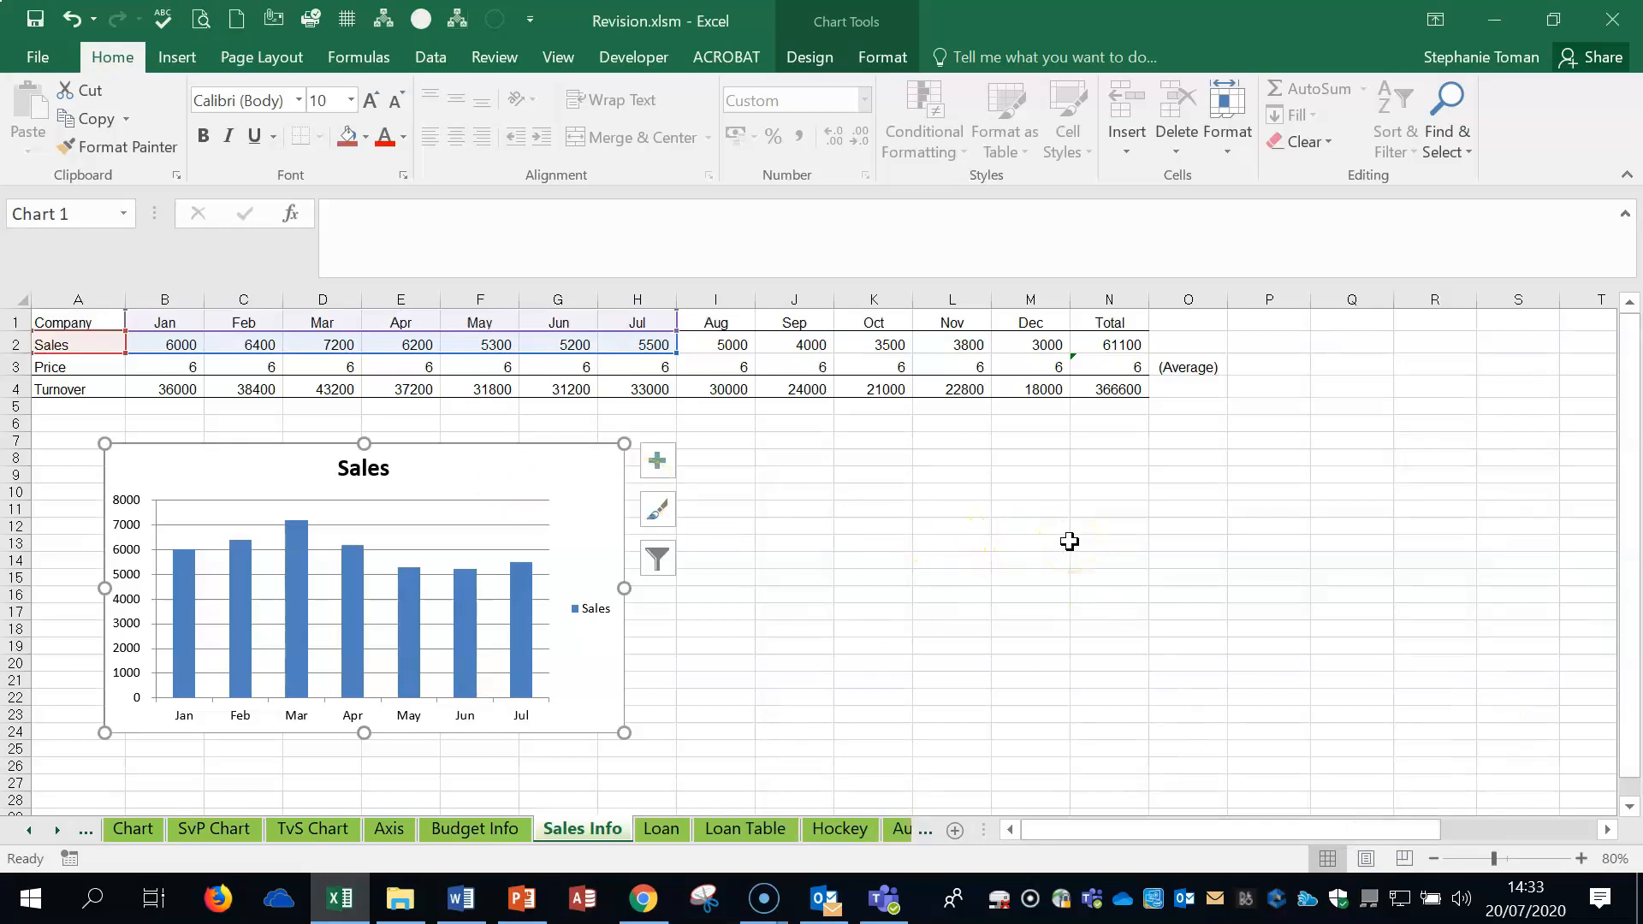
# - Switch to the Word revision document, select the Q43 row and read the Q43 and Q44 data table tasks
pyautogui.click(460, 898)
pyautogui.click(295, 818)
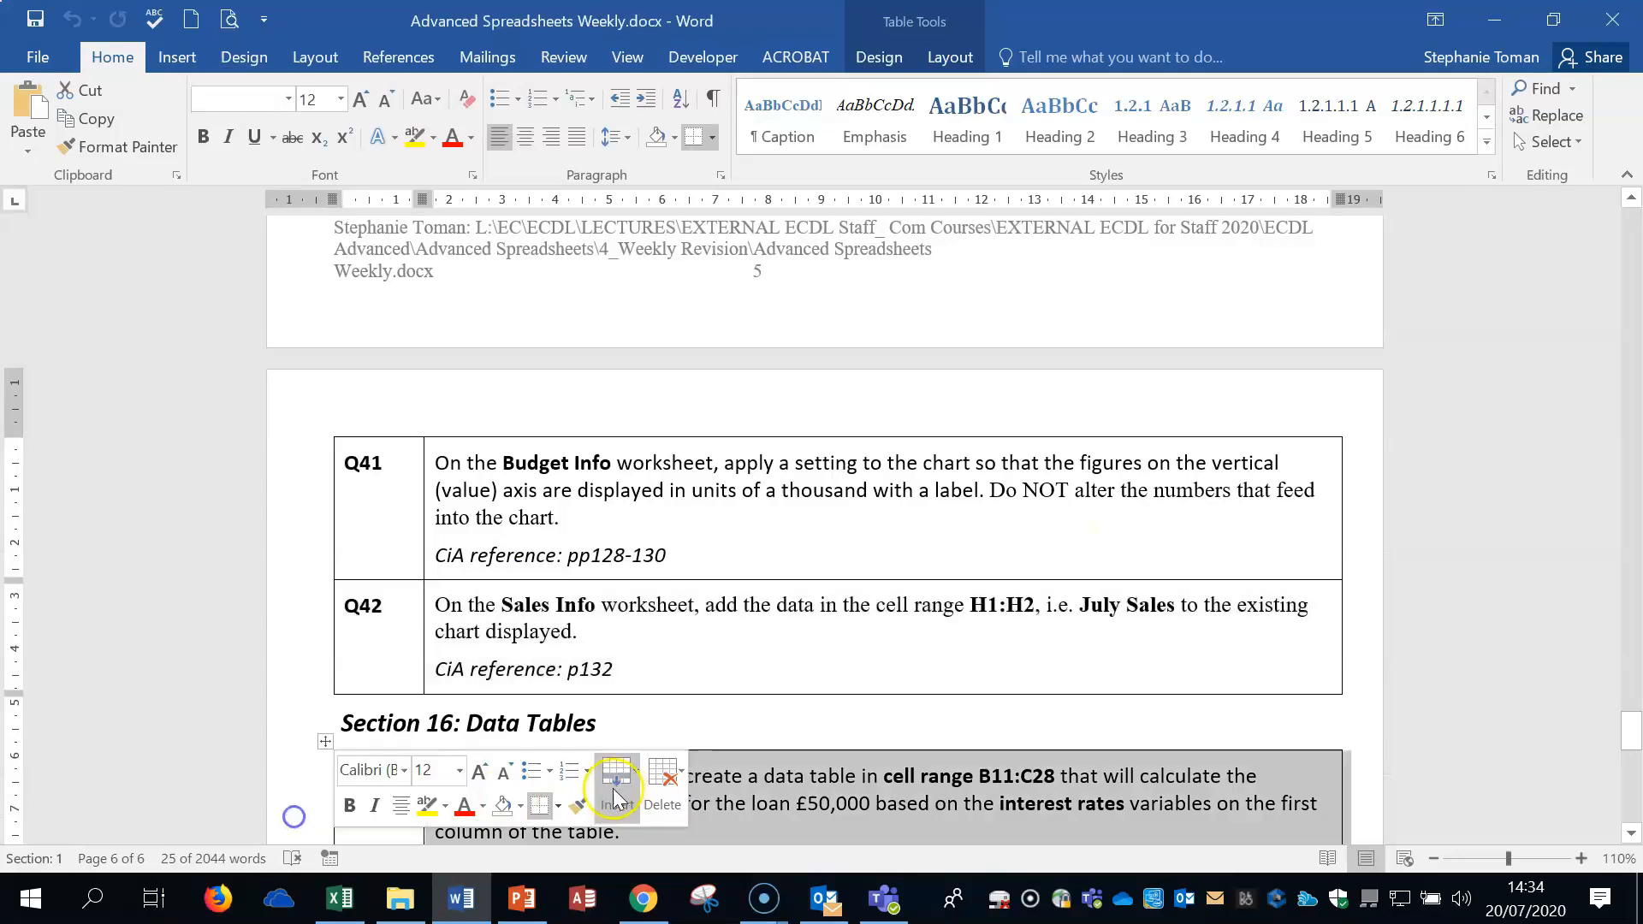
pyautogui.scroll(-2, 816, 746)
pyautogui.scroll(-2, 816, 746)
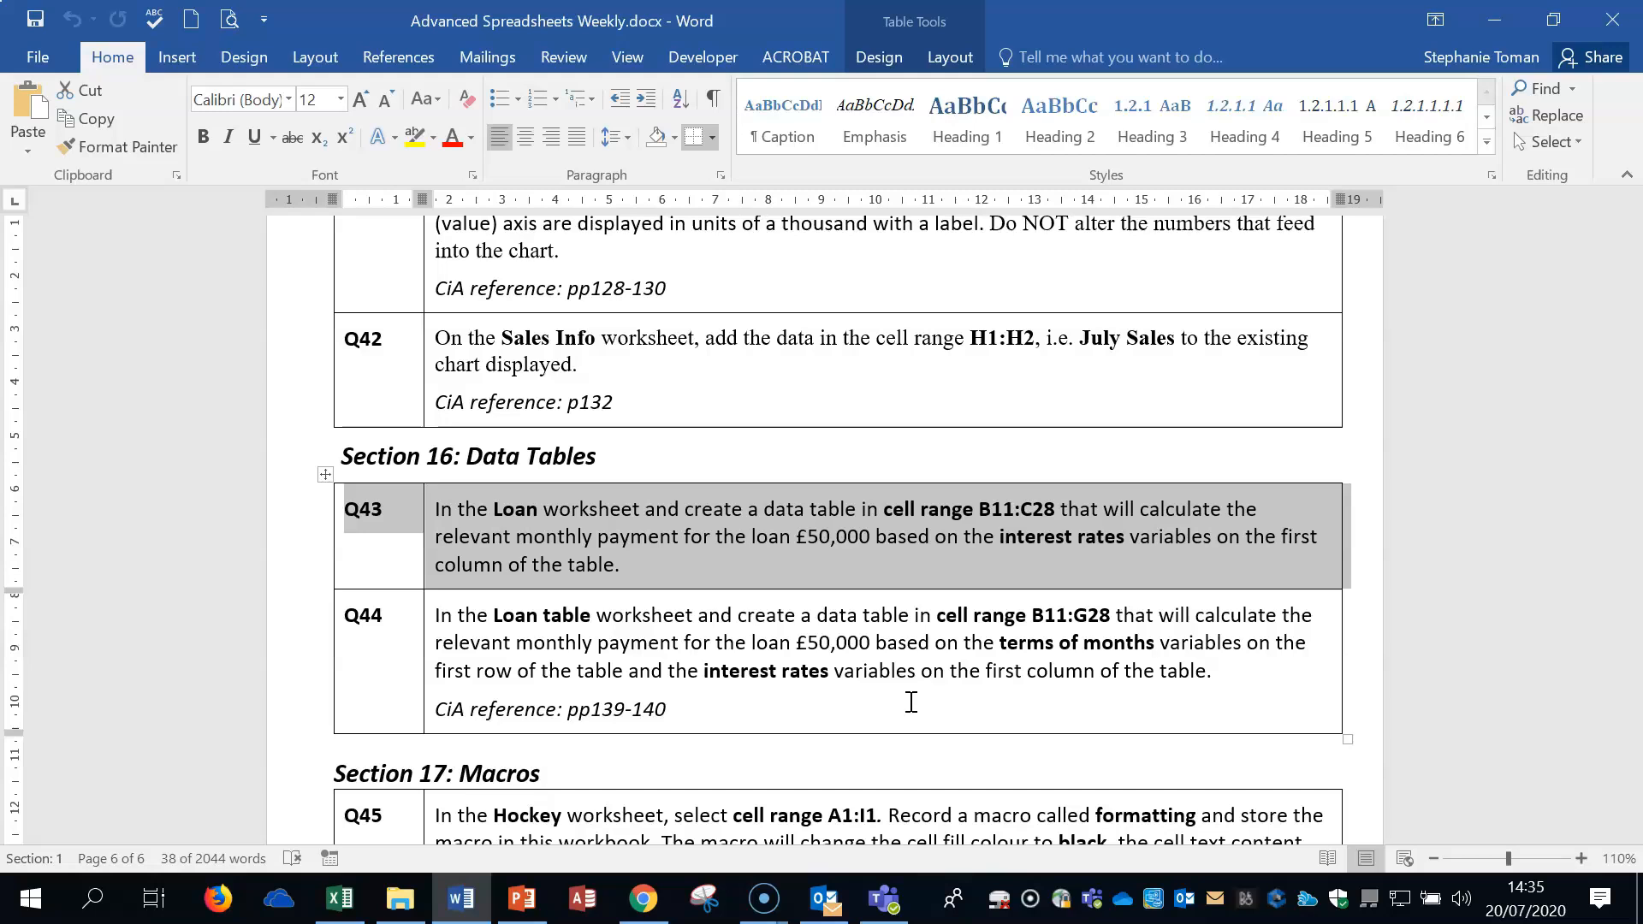
# - Return to Excel, go to the Loan worksheet and reduce the zoom to 80% to fit the whole interest rate list
pyautogui.click(1494, 19)
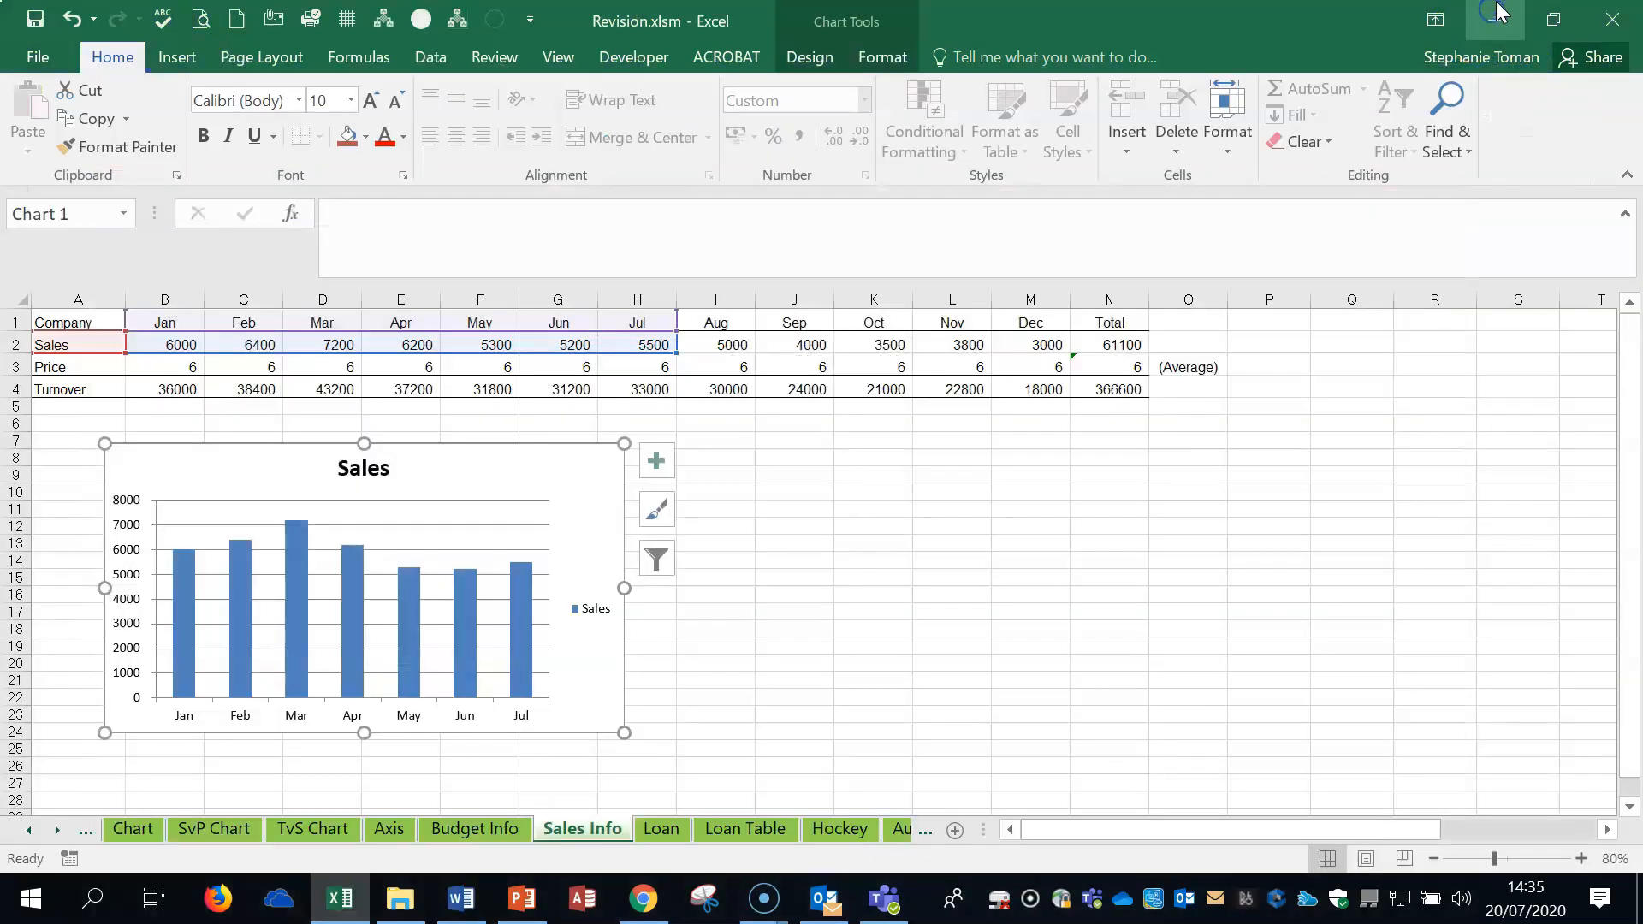
pyautogui.click(661, 830)
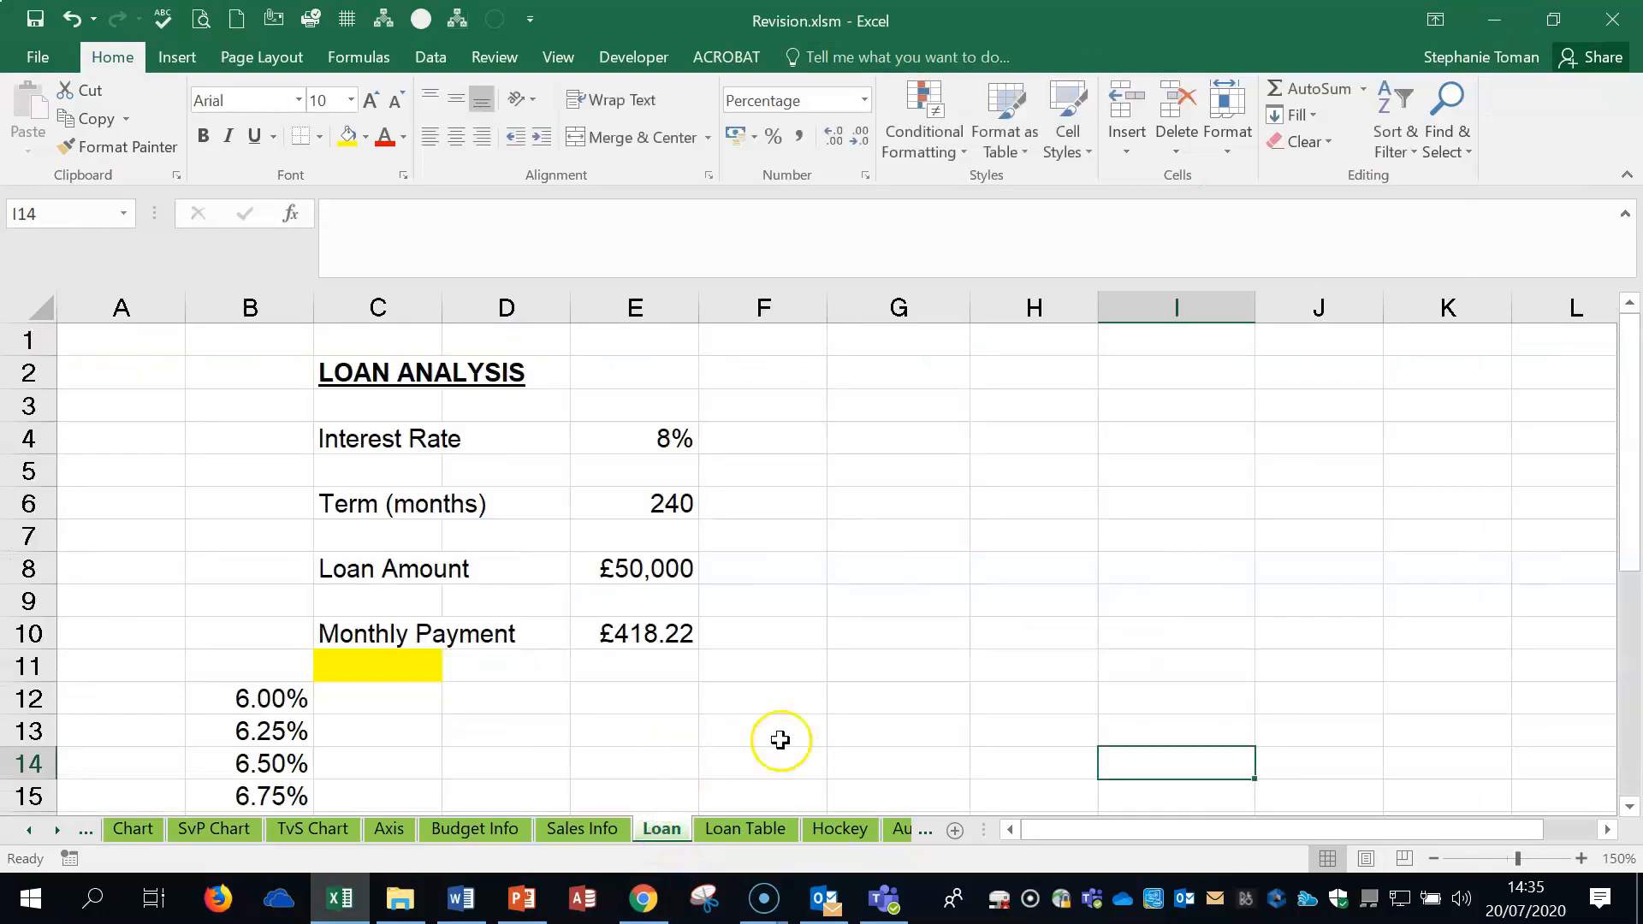
pyautogui.click(1433, 858)
pyautogui.click(1432, 858)
pyautogui.click(1432, 858)
pyautogui.click(1432, 858)
pyautogui.click(1432, 858)
pyautogui.click(1432, 859)
pyautogui.click(1432, 859)
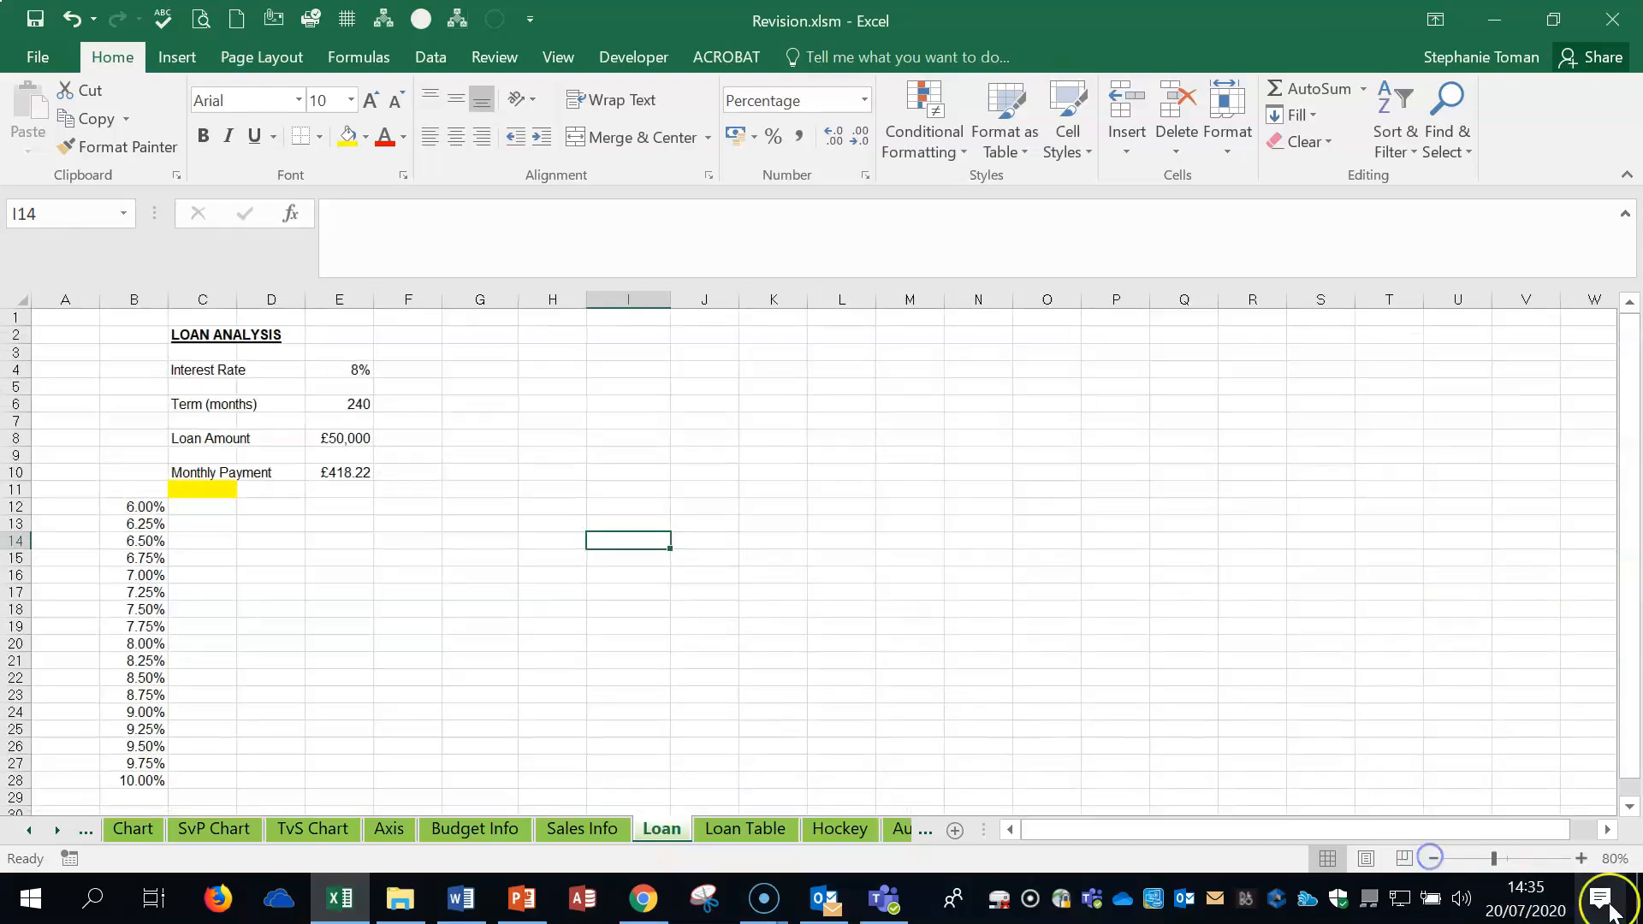
# - Enter the formula =E10 in the yellow cell C11 to link it to the monthly payment
pyautogui.click(181, 487)
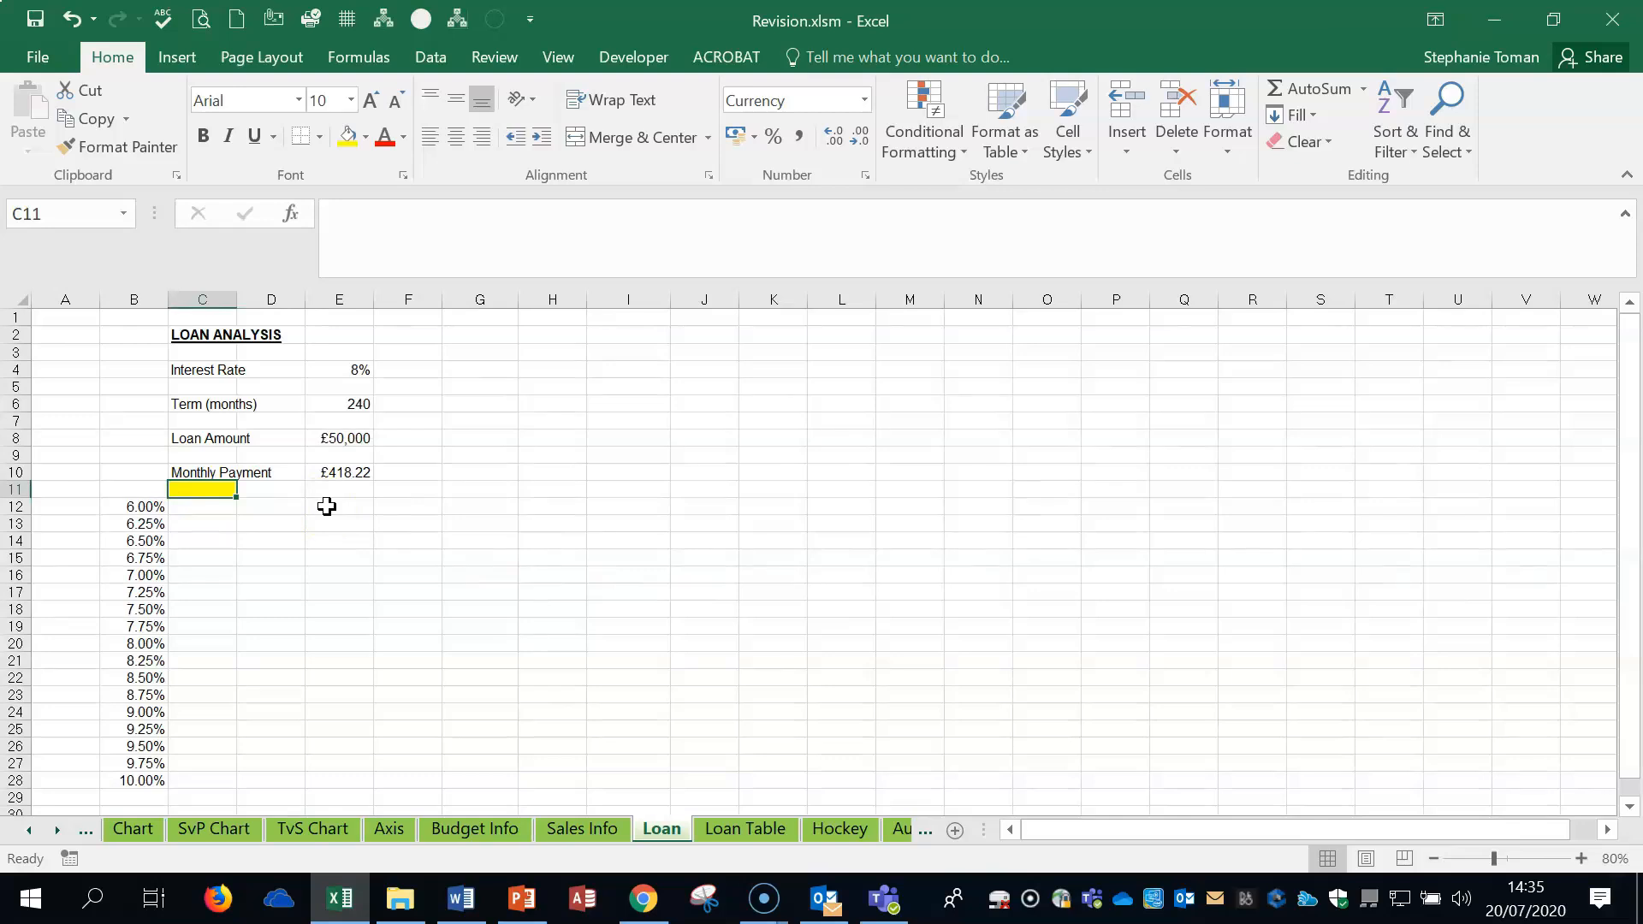
pyautogui.click(330, 472)
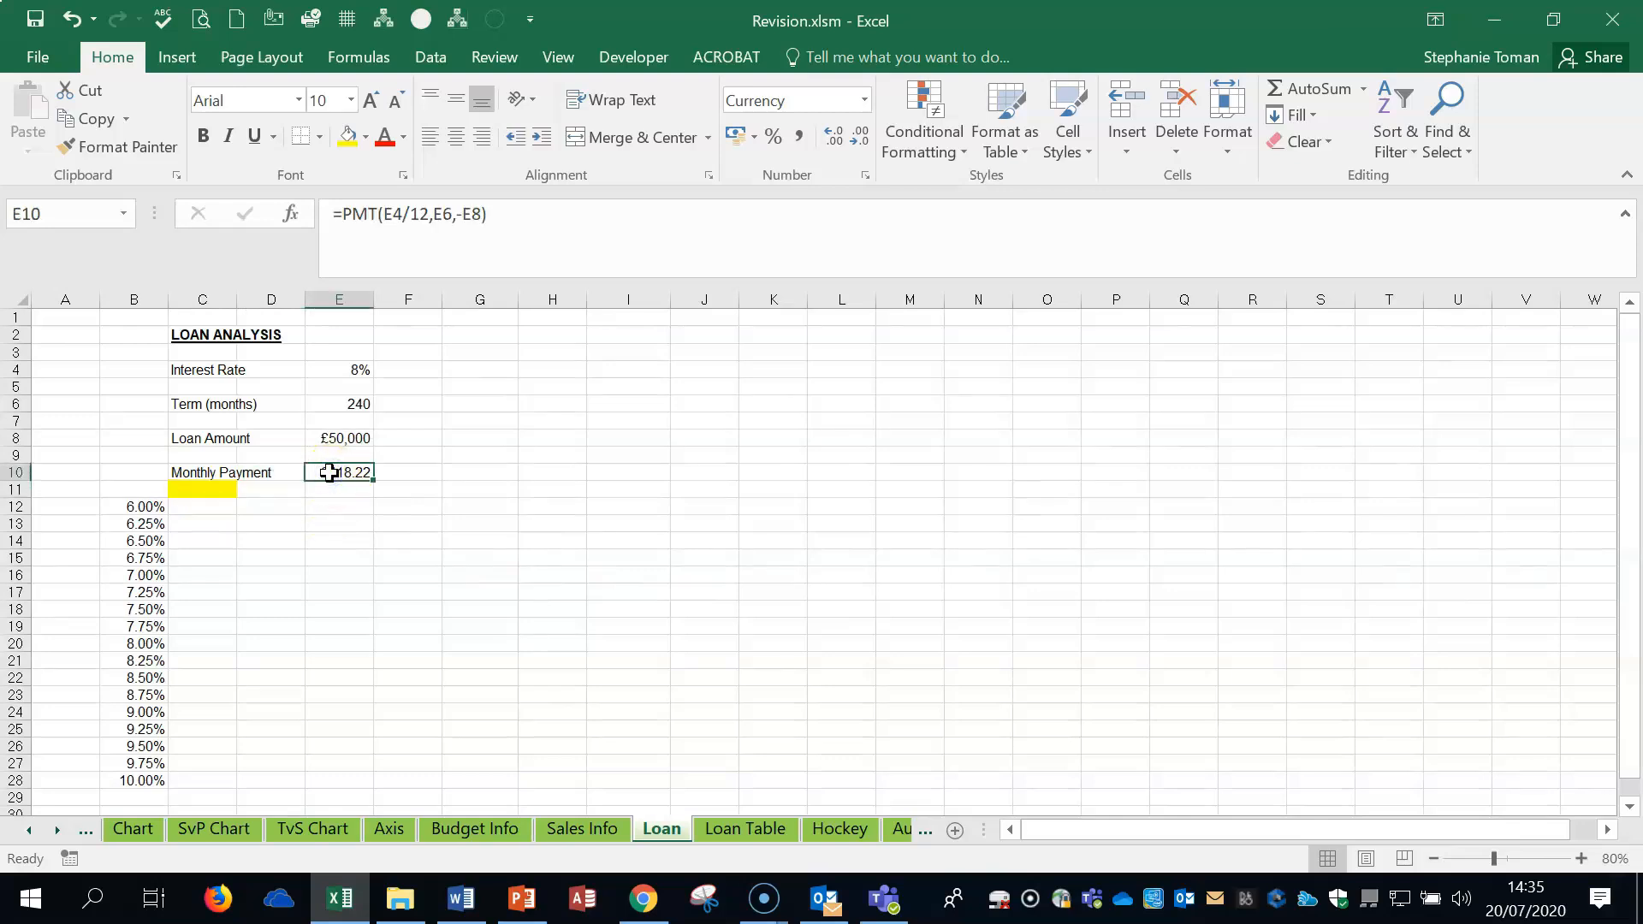
pyautogui.click(205, 489)
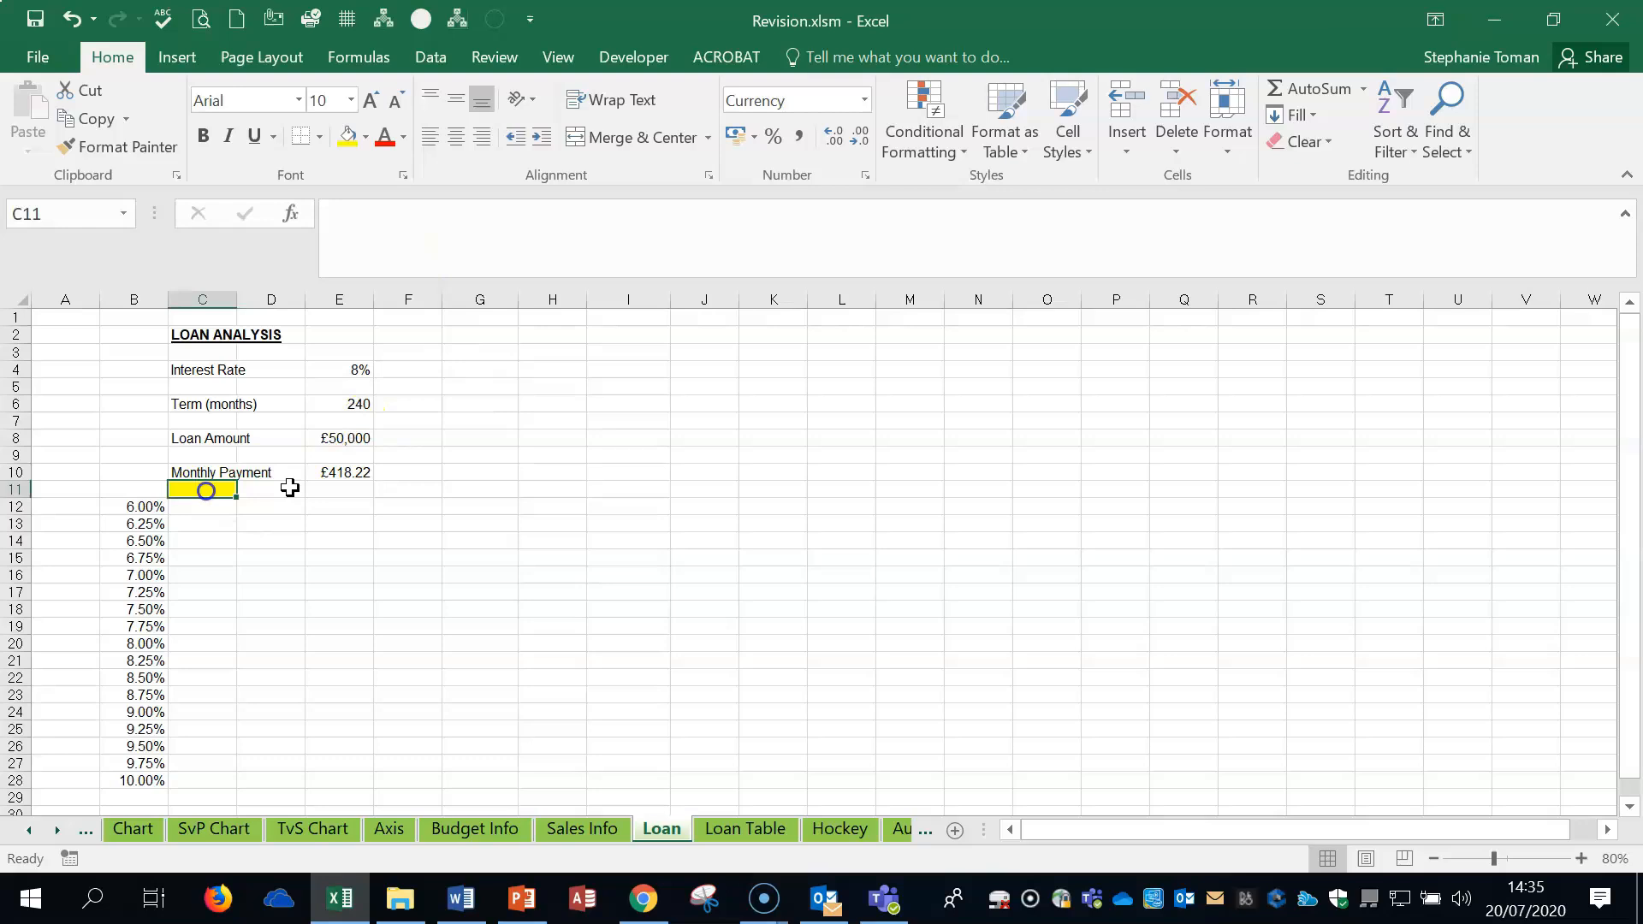
pyautogui.write('=')
pyautogui.click(358, 471)
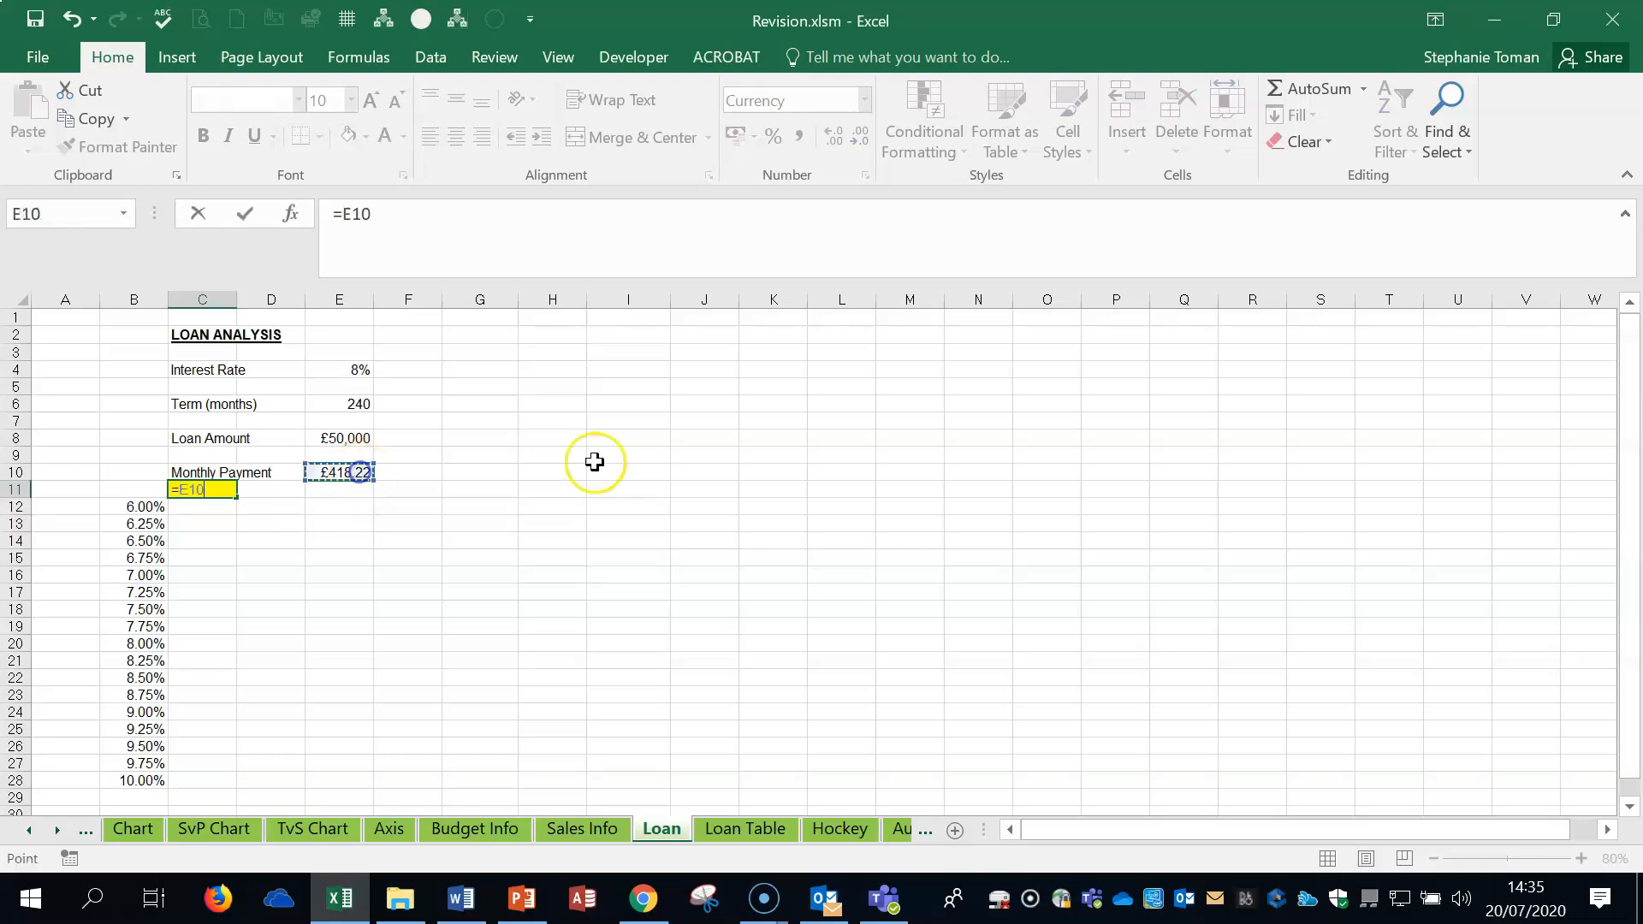
pyautogui.press('Return')
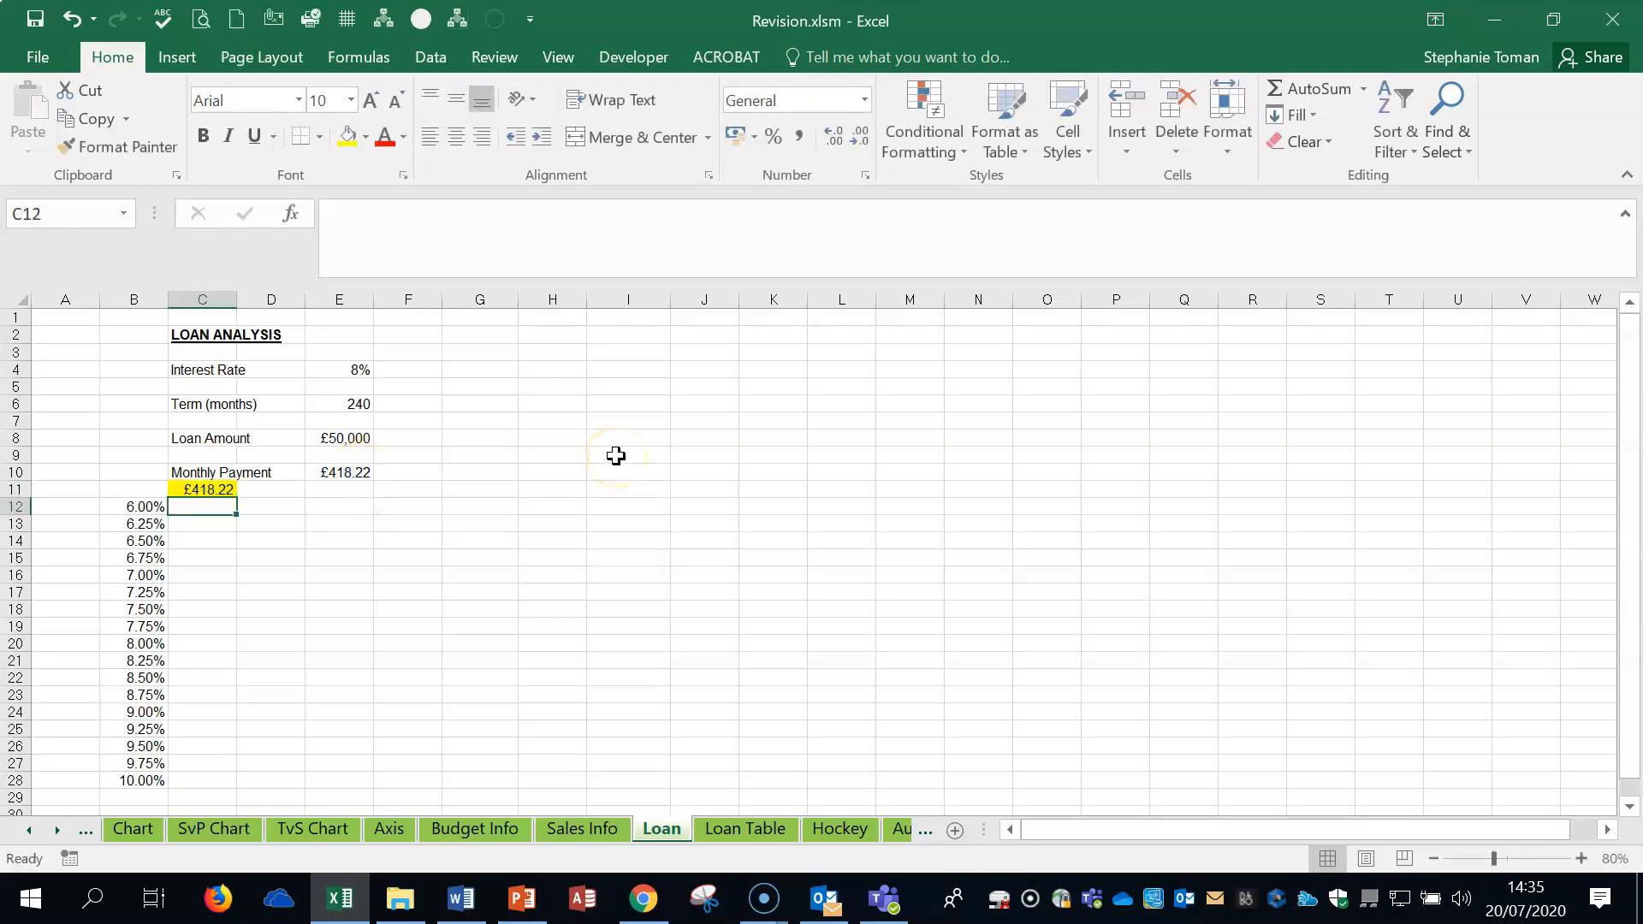
# - Create a What-If data table over B11:C28 with the interest rate cell E4 as the column input cell
pyautogui.moveTo(117, 488); pyautogui.dragTo(176, 774)
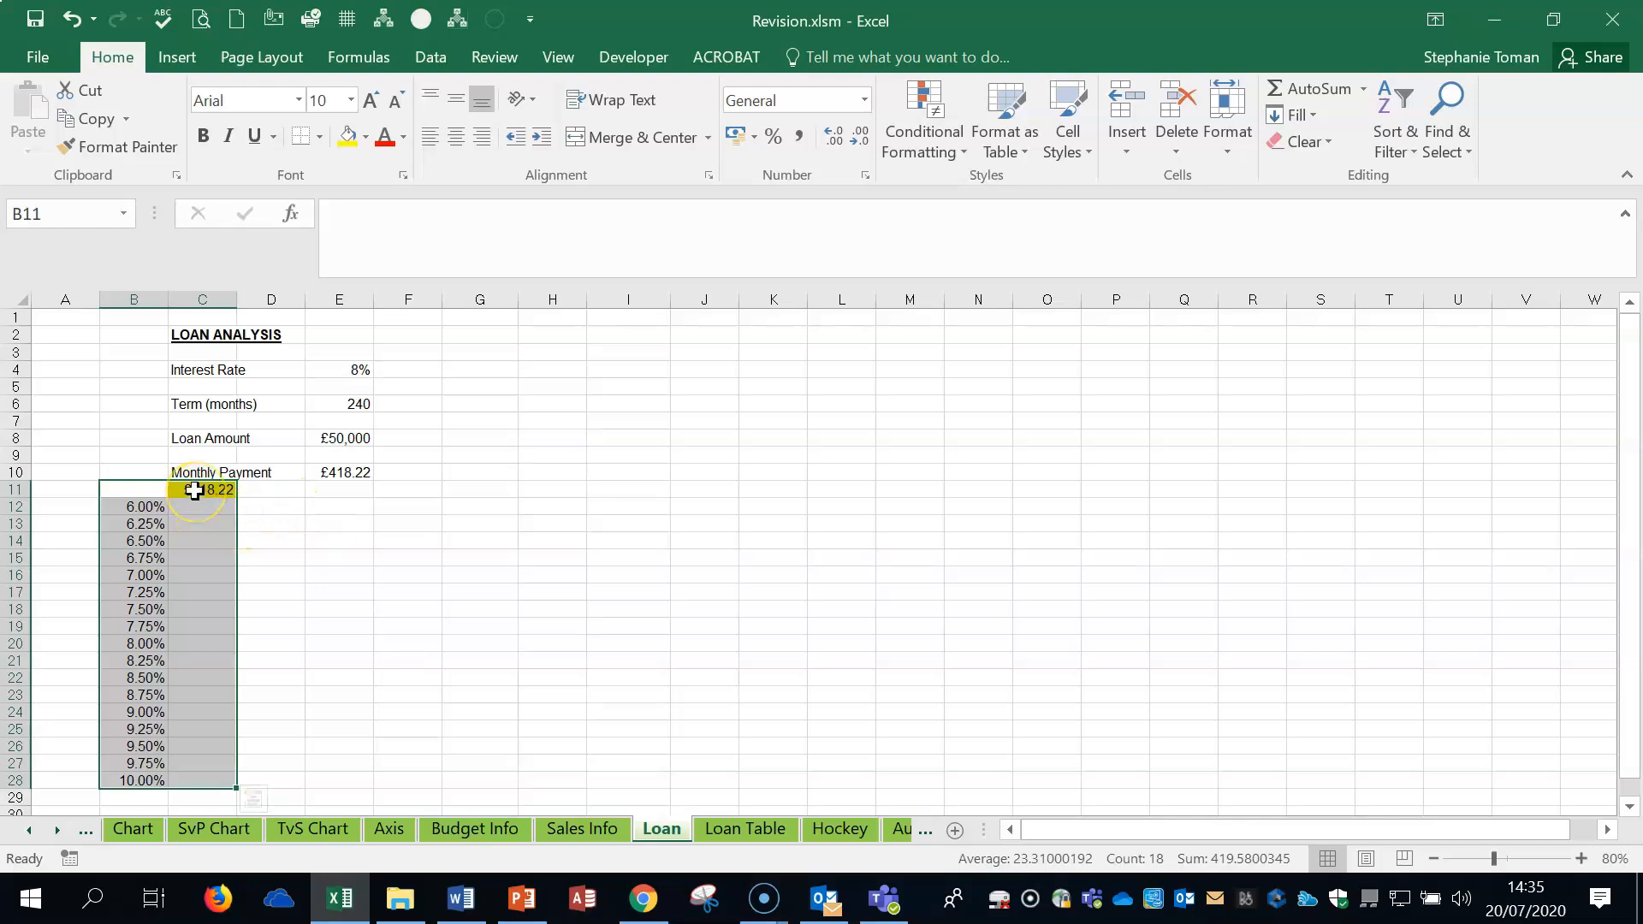
pyautogui.click(432, 57)
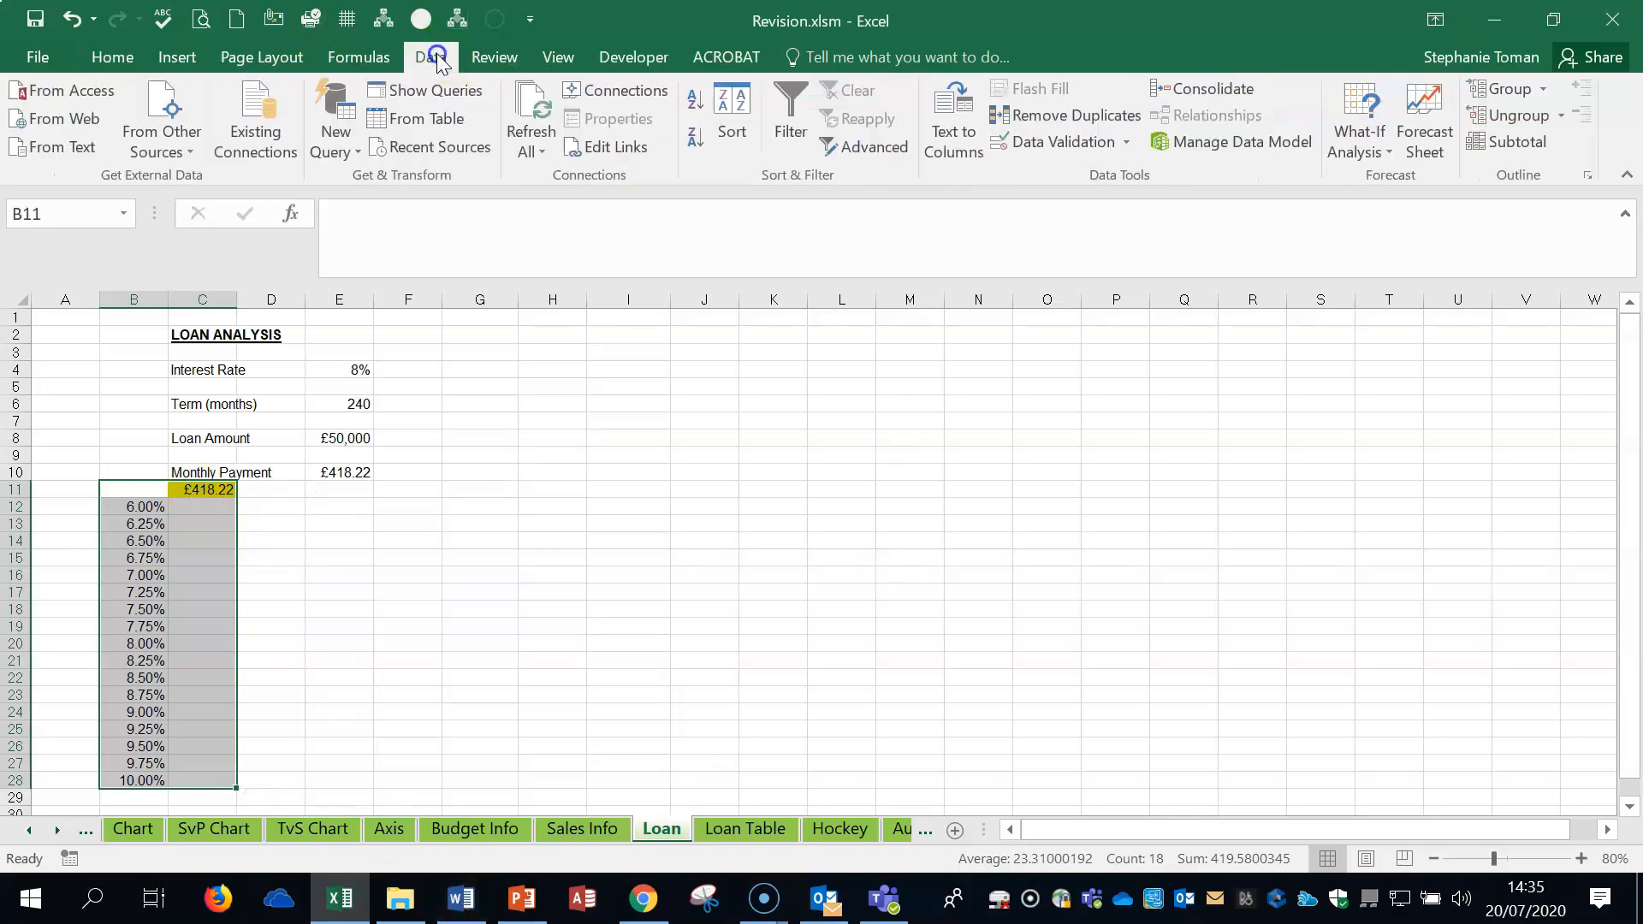
pyautogui.click(1367, 152)
pyautogui.click(1394, 241)
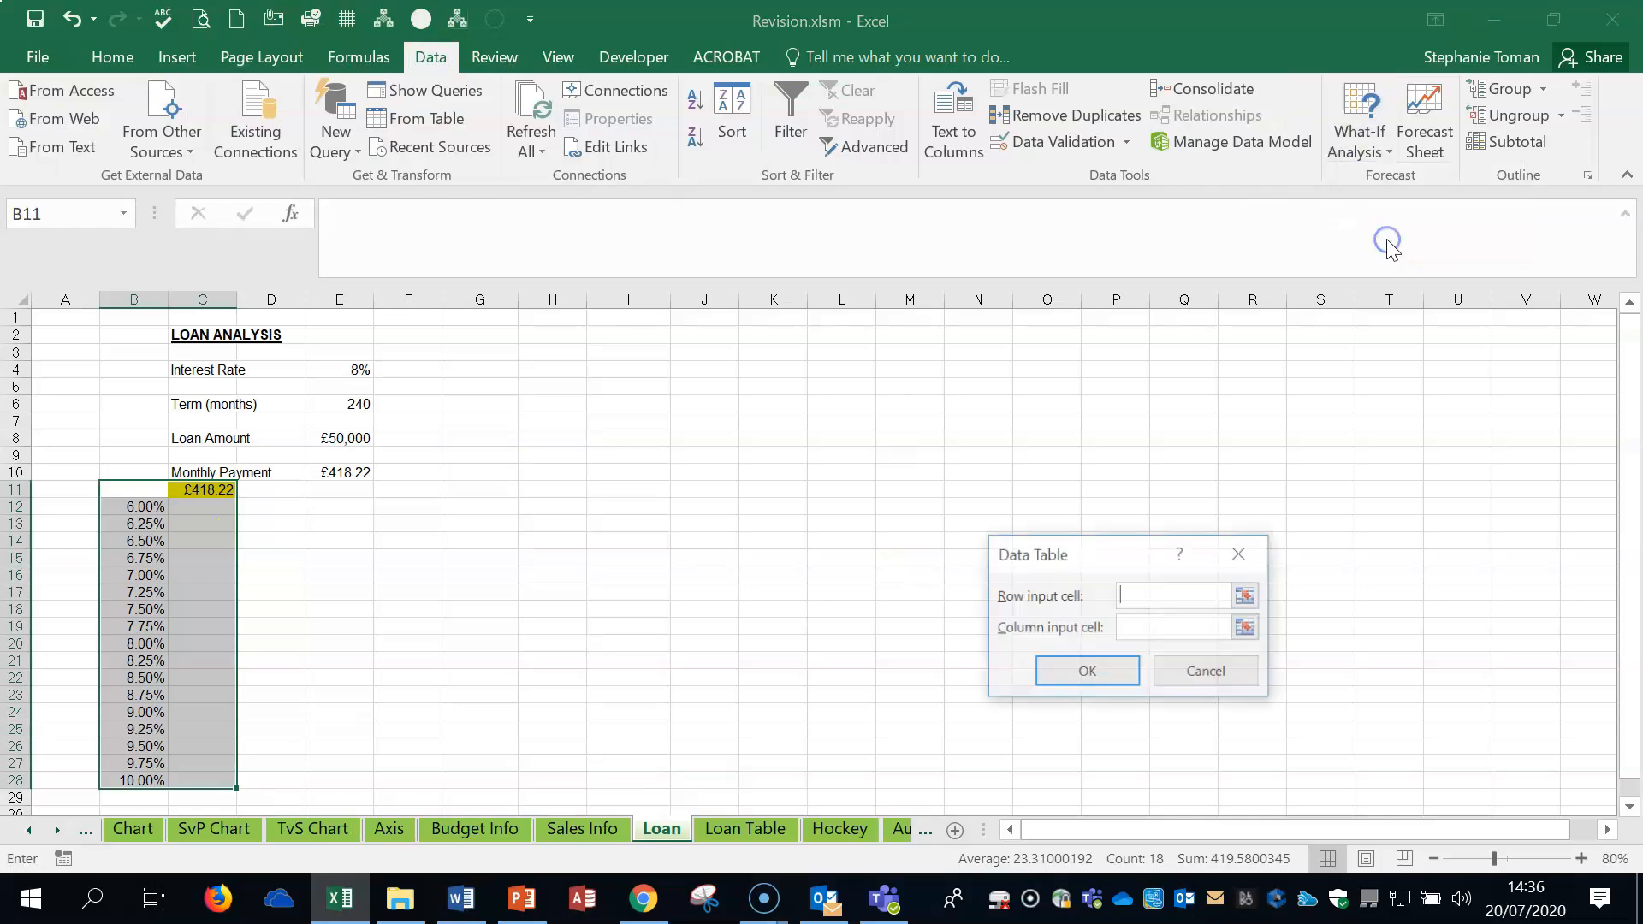
pyautogui.moveTo(1120, 554); pyautogui.dragTo(679, 351)
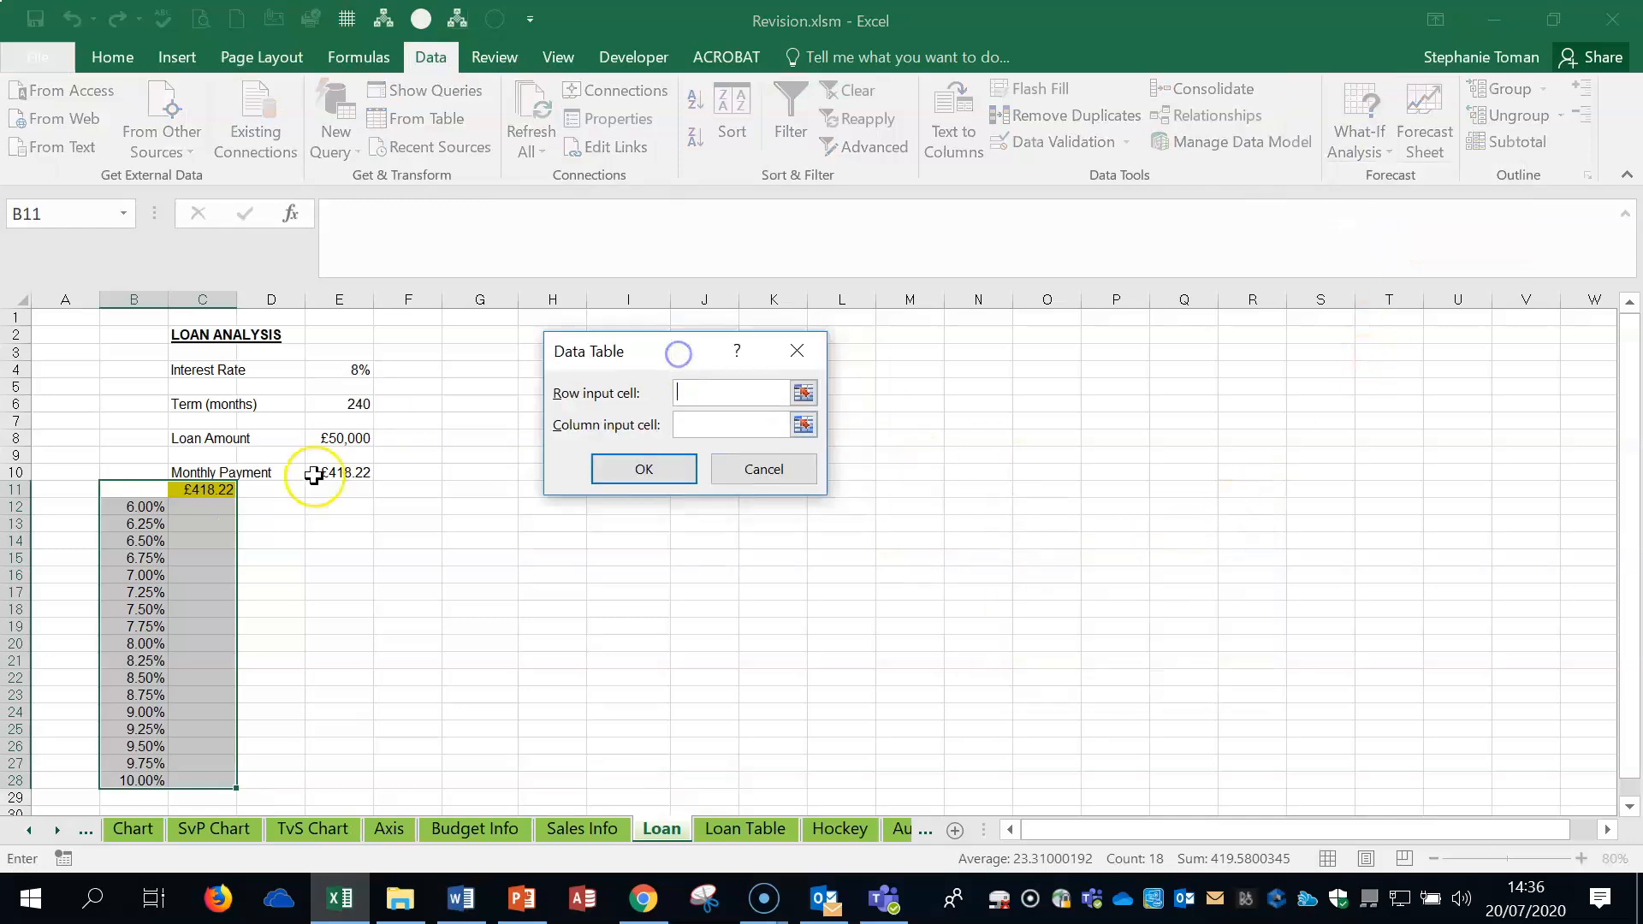
pyautogui.click(1581, 859)
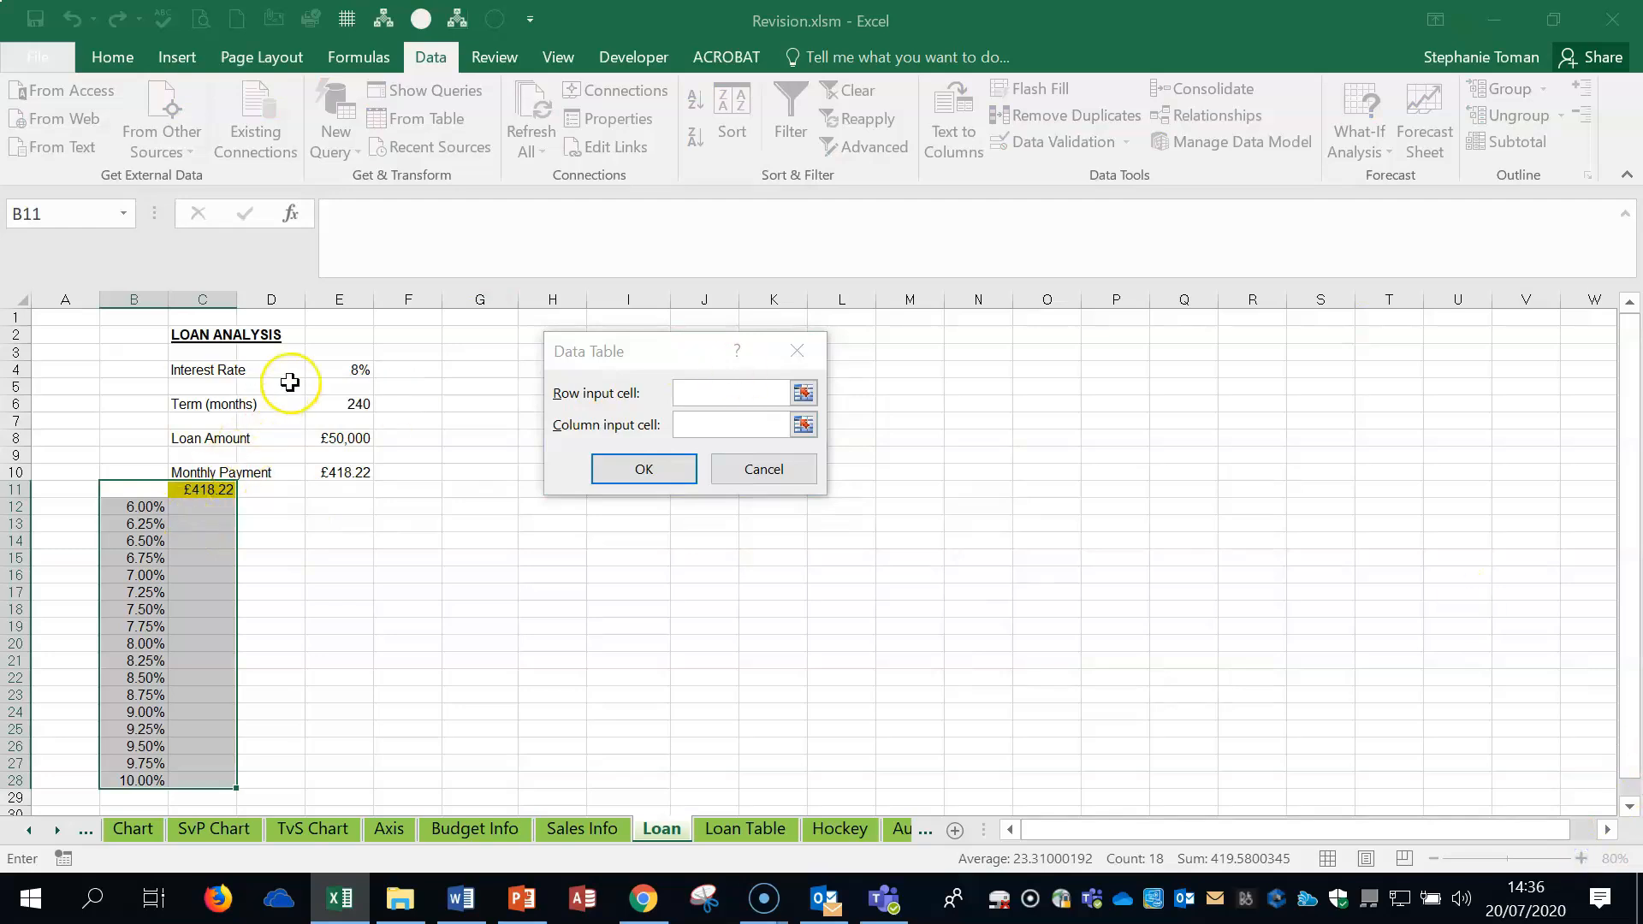
pyautogui.click(691, 426)
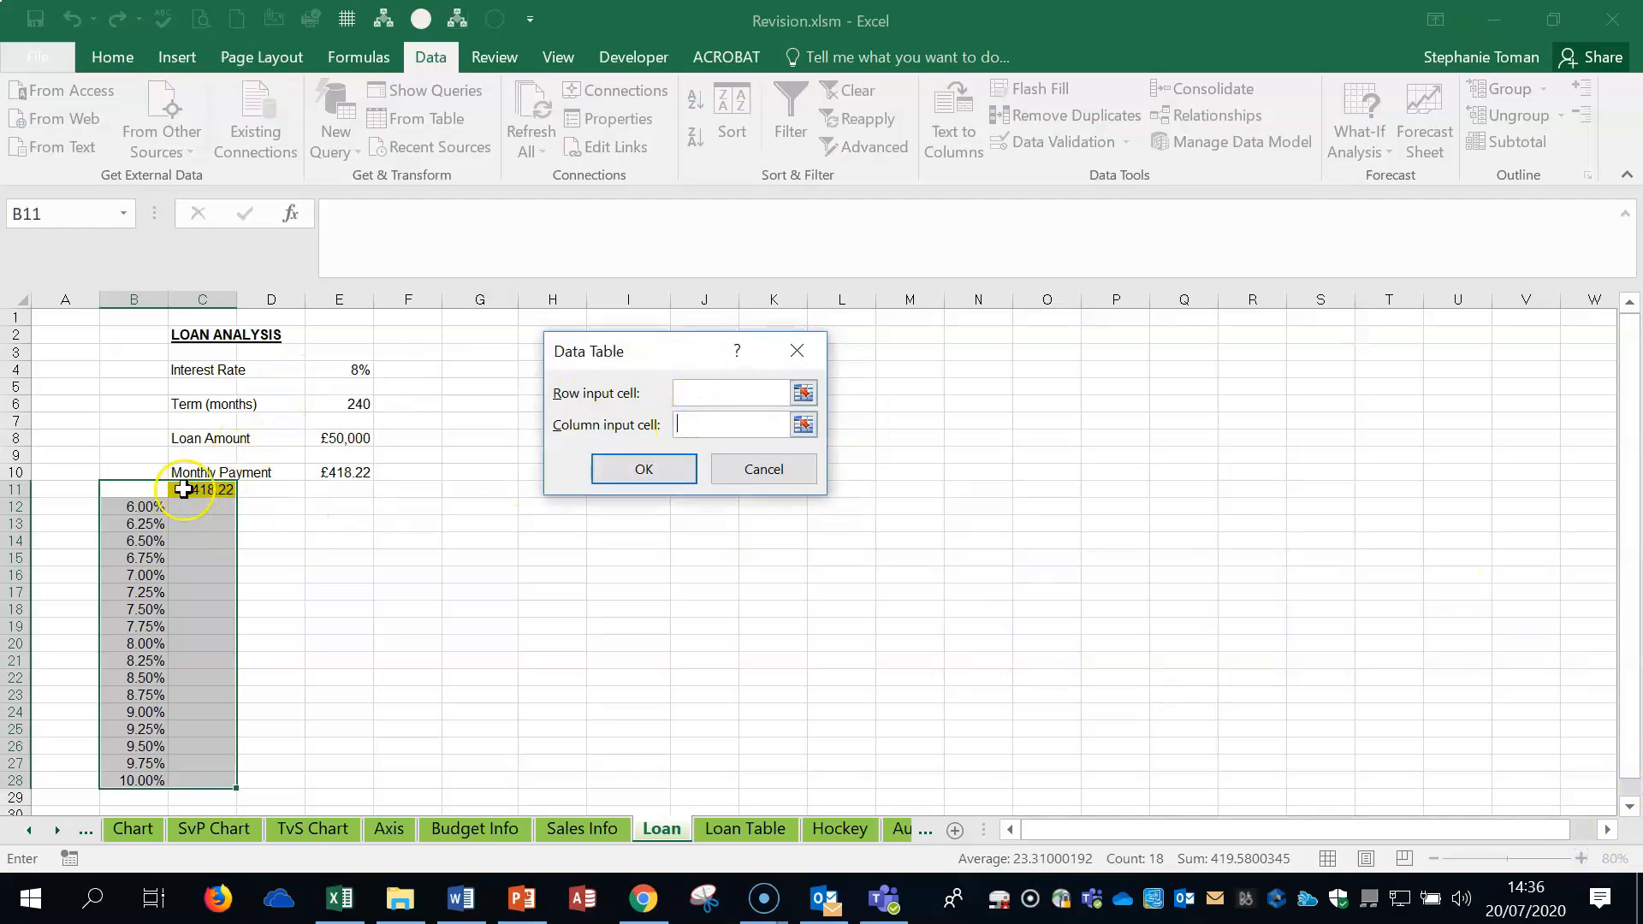
pyautogui.click(343, 370)
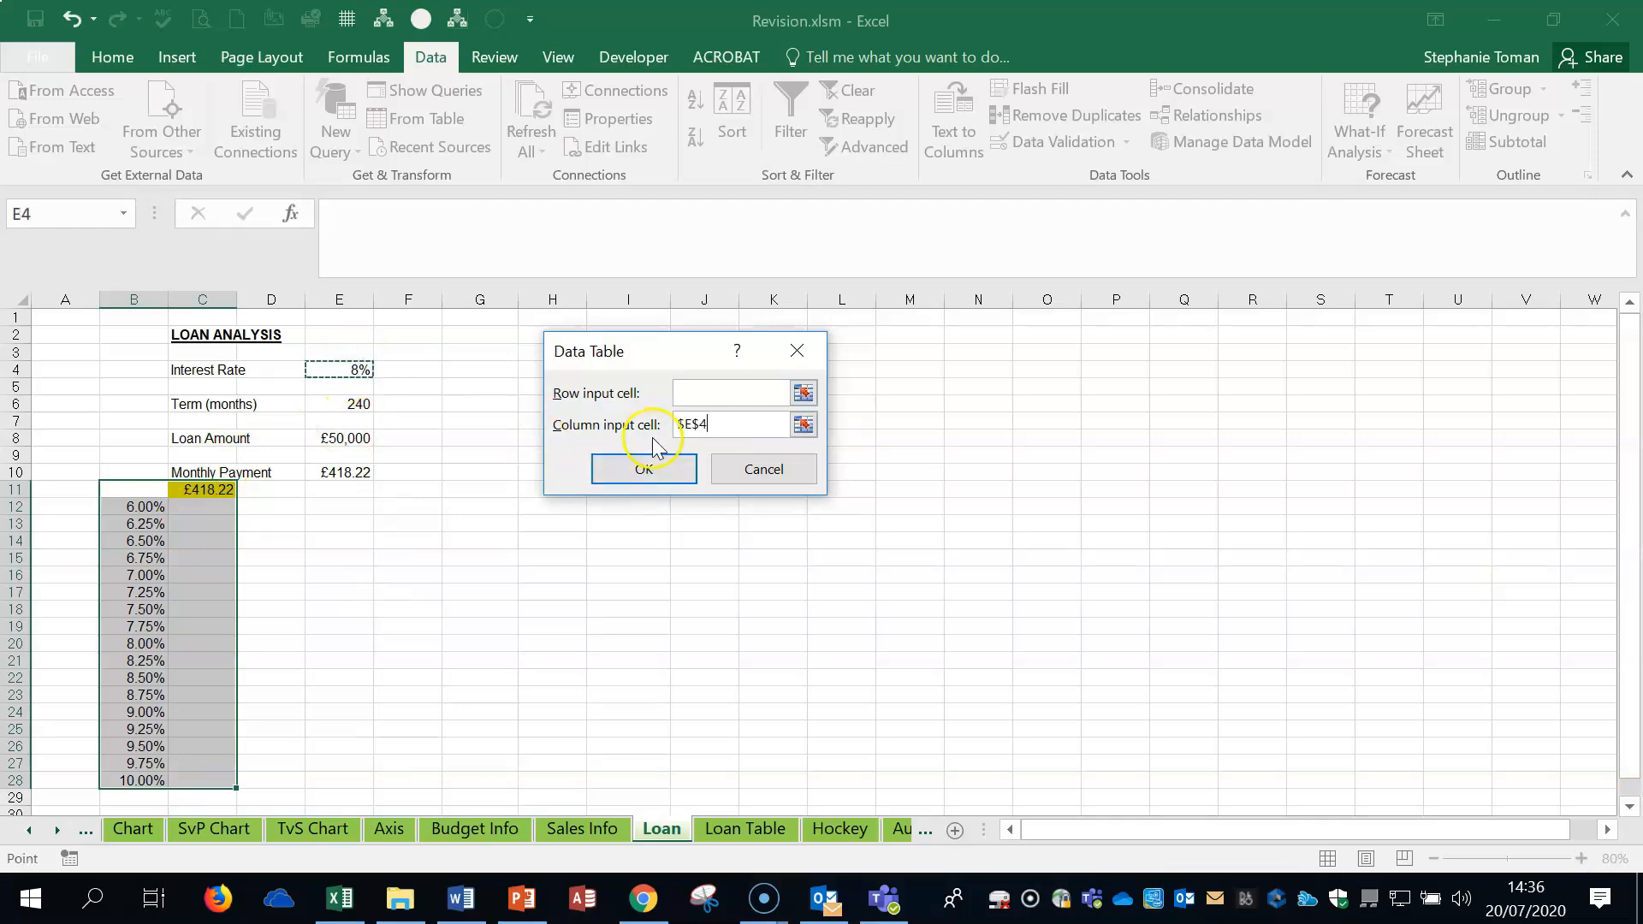
pyautogui.click(646, 468)
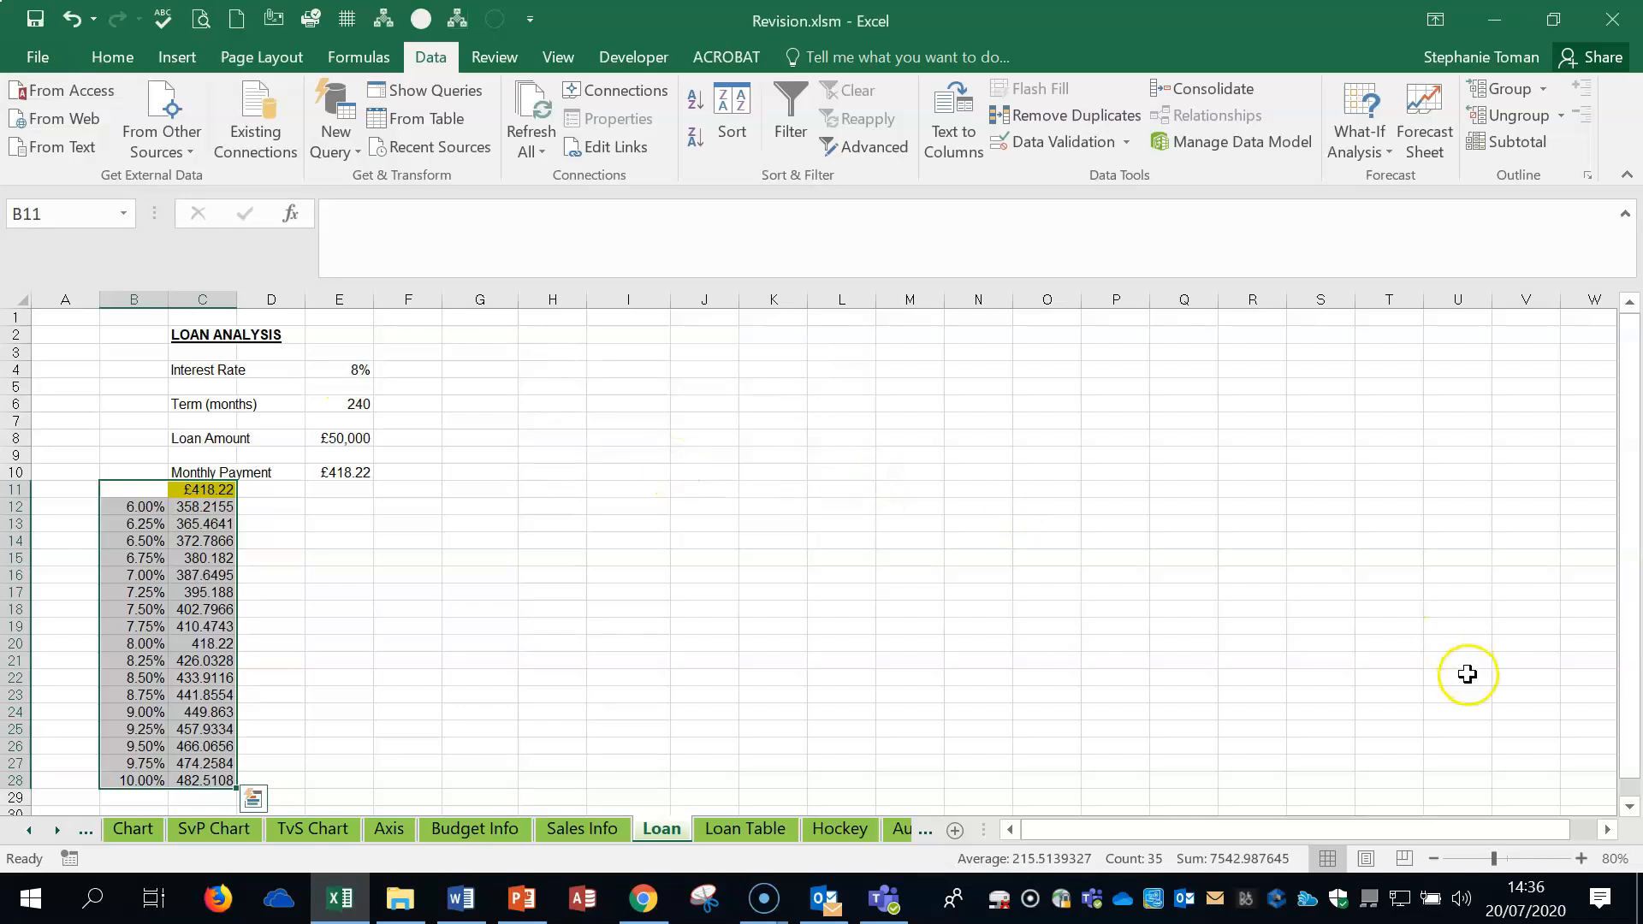
# - Inspect the TABLE formula in C12 at 110% zoom, showing all the worksheet's formulas and switching back to values
pyautogui.click(1582, 858)
pyautogui.click(1581, 859)
pyautogui.click(1581, 858)
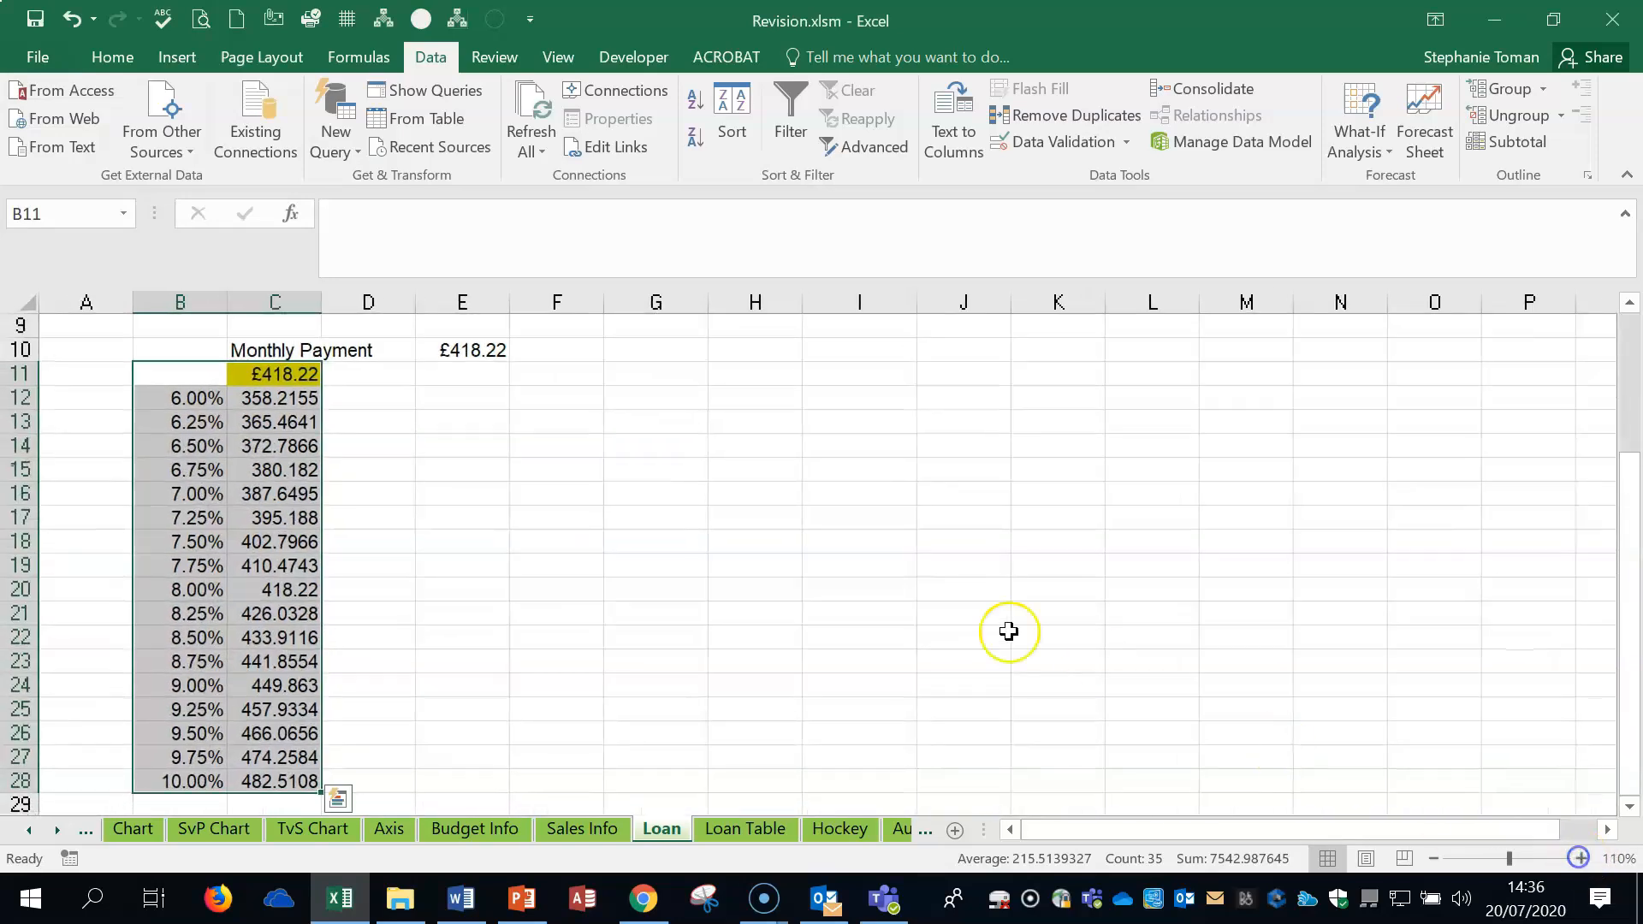
pyautogui.click(1006, 633)
pyautogui.scroll(3, 1008, 633)
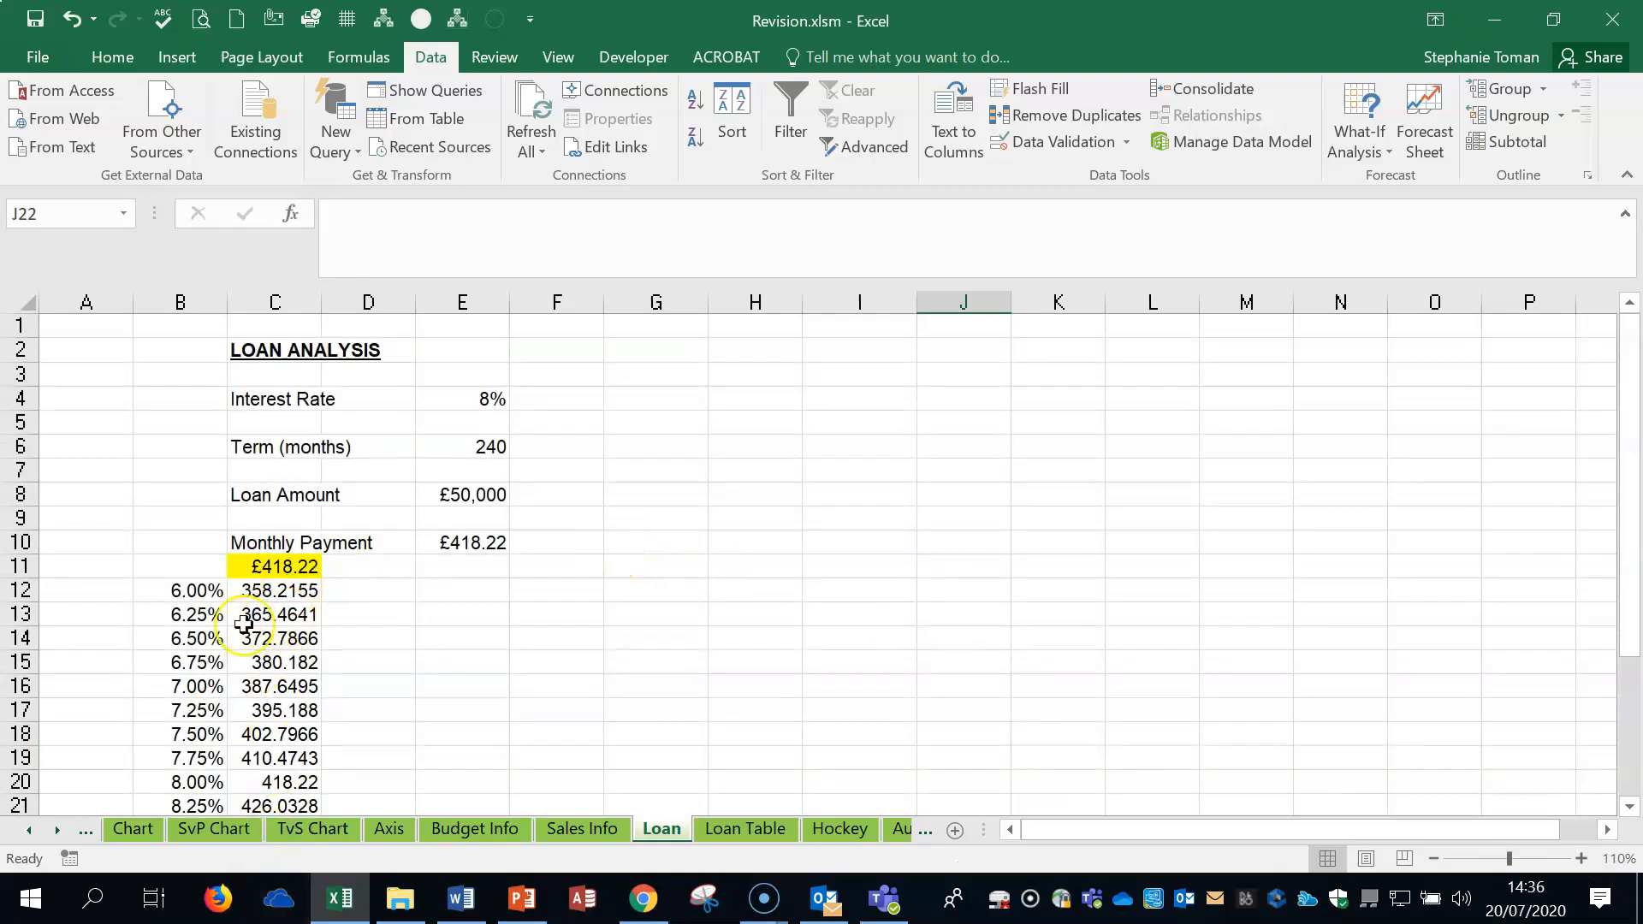
pyautogui.click(260, 592)
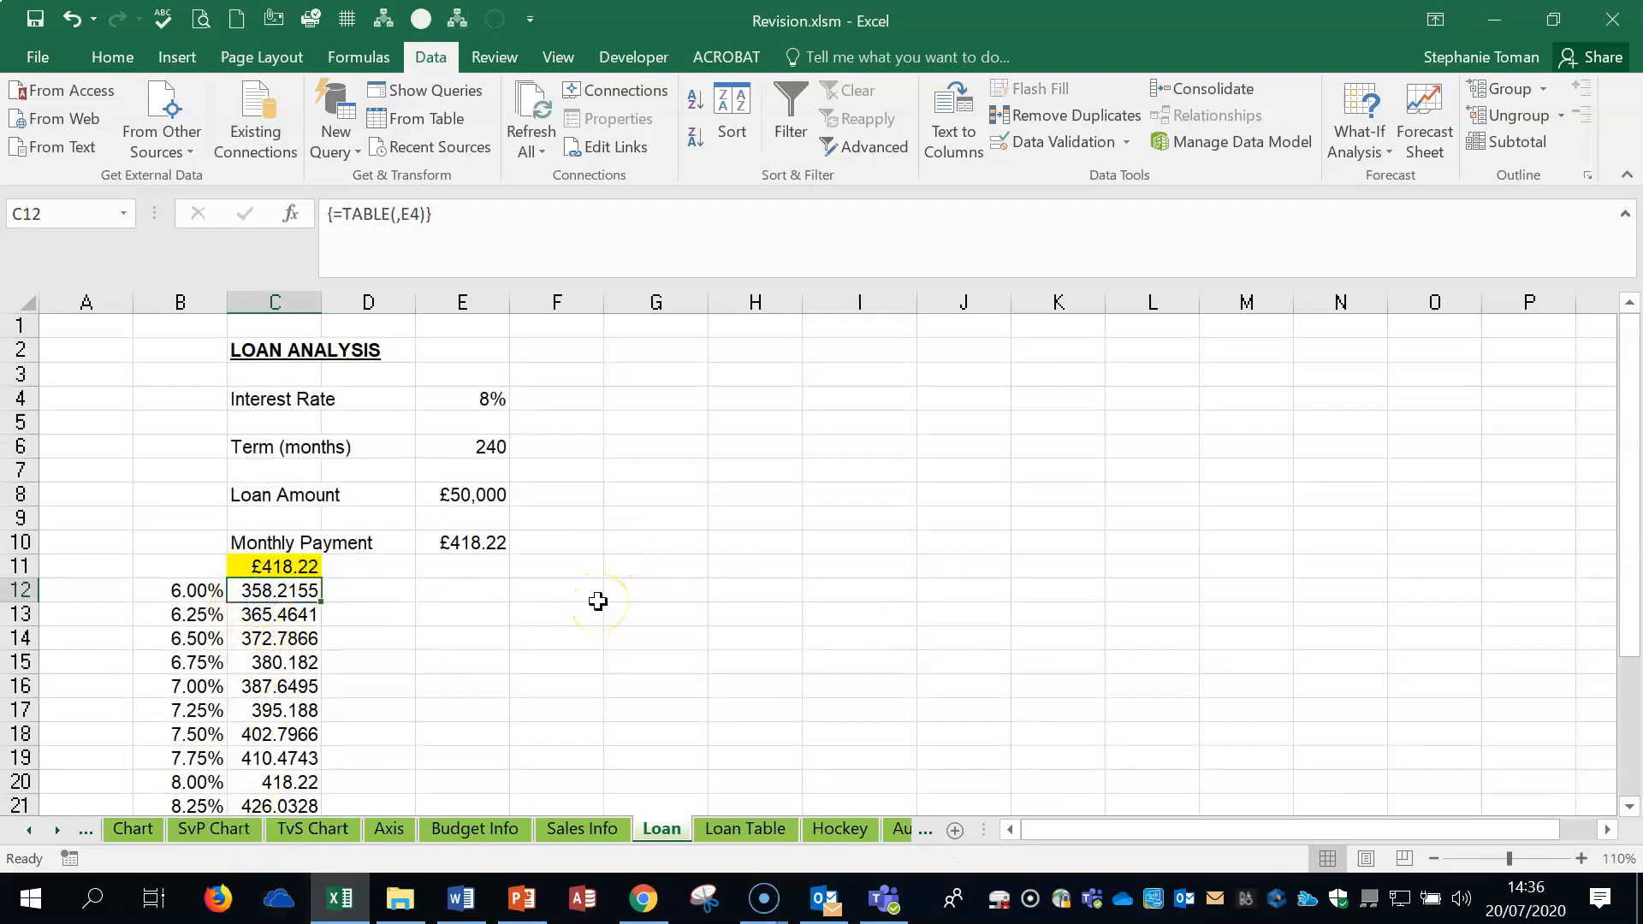
pyautogui.hotkey('ctrl', '`')
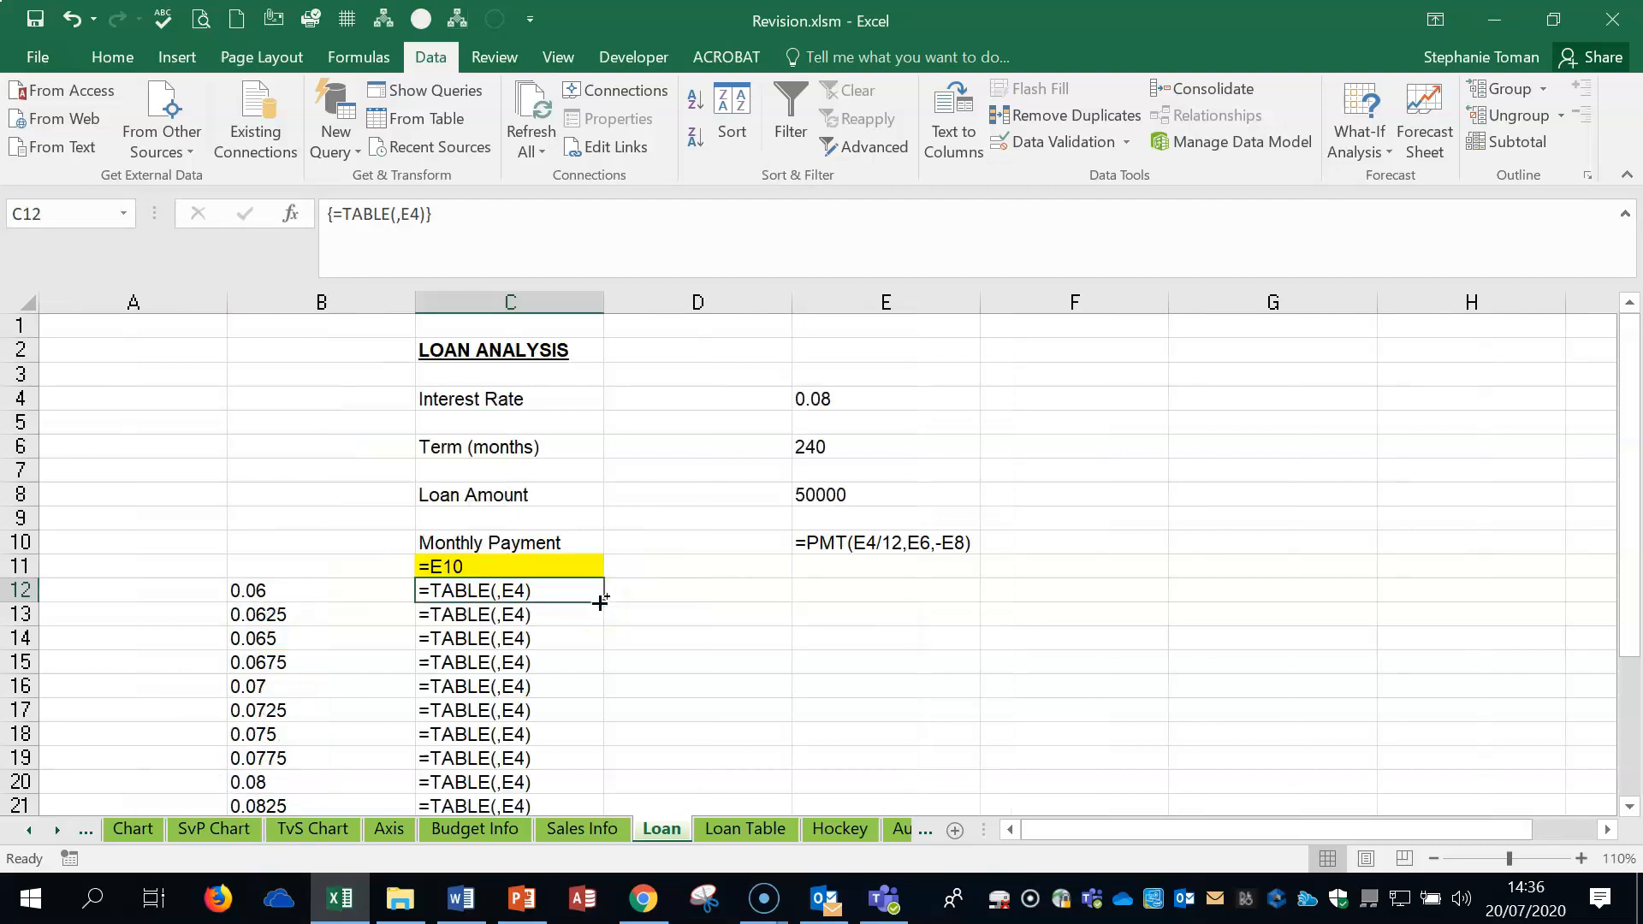
pyautogui.hotkey('ctrl', '`')
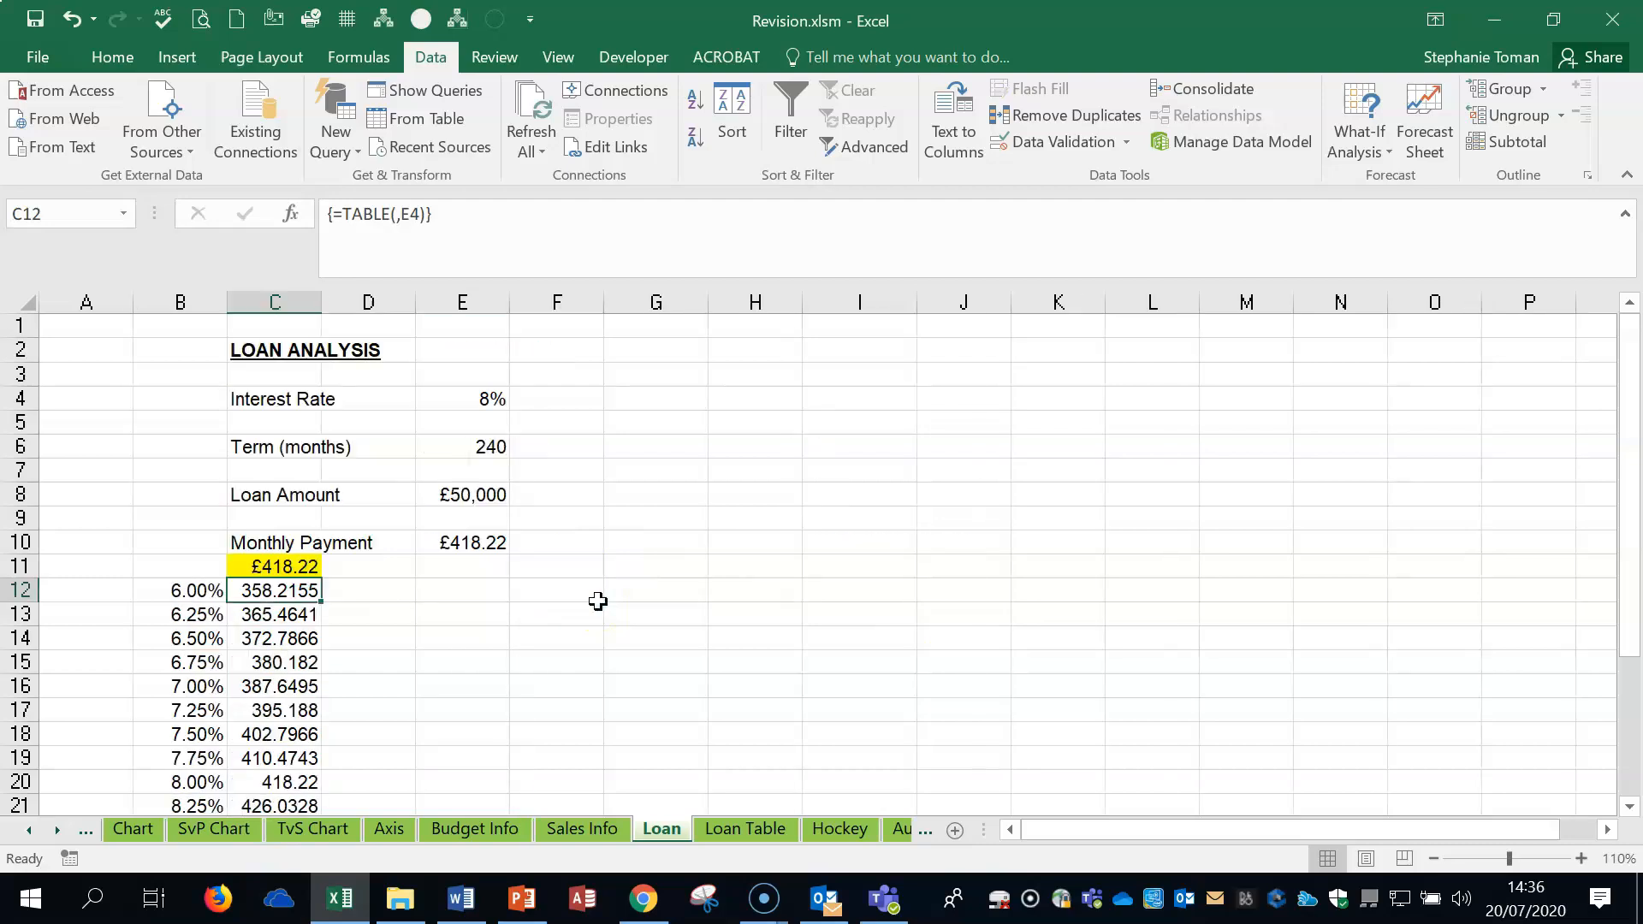
# - Review the payments down the data table and highlight the 8.00% row to compare it with the original monthly payment
pyautogui.click(781, 640)
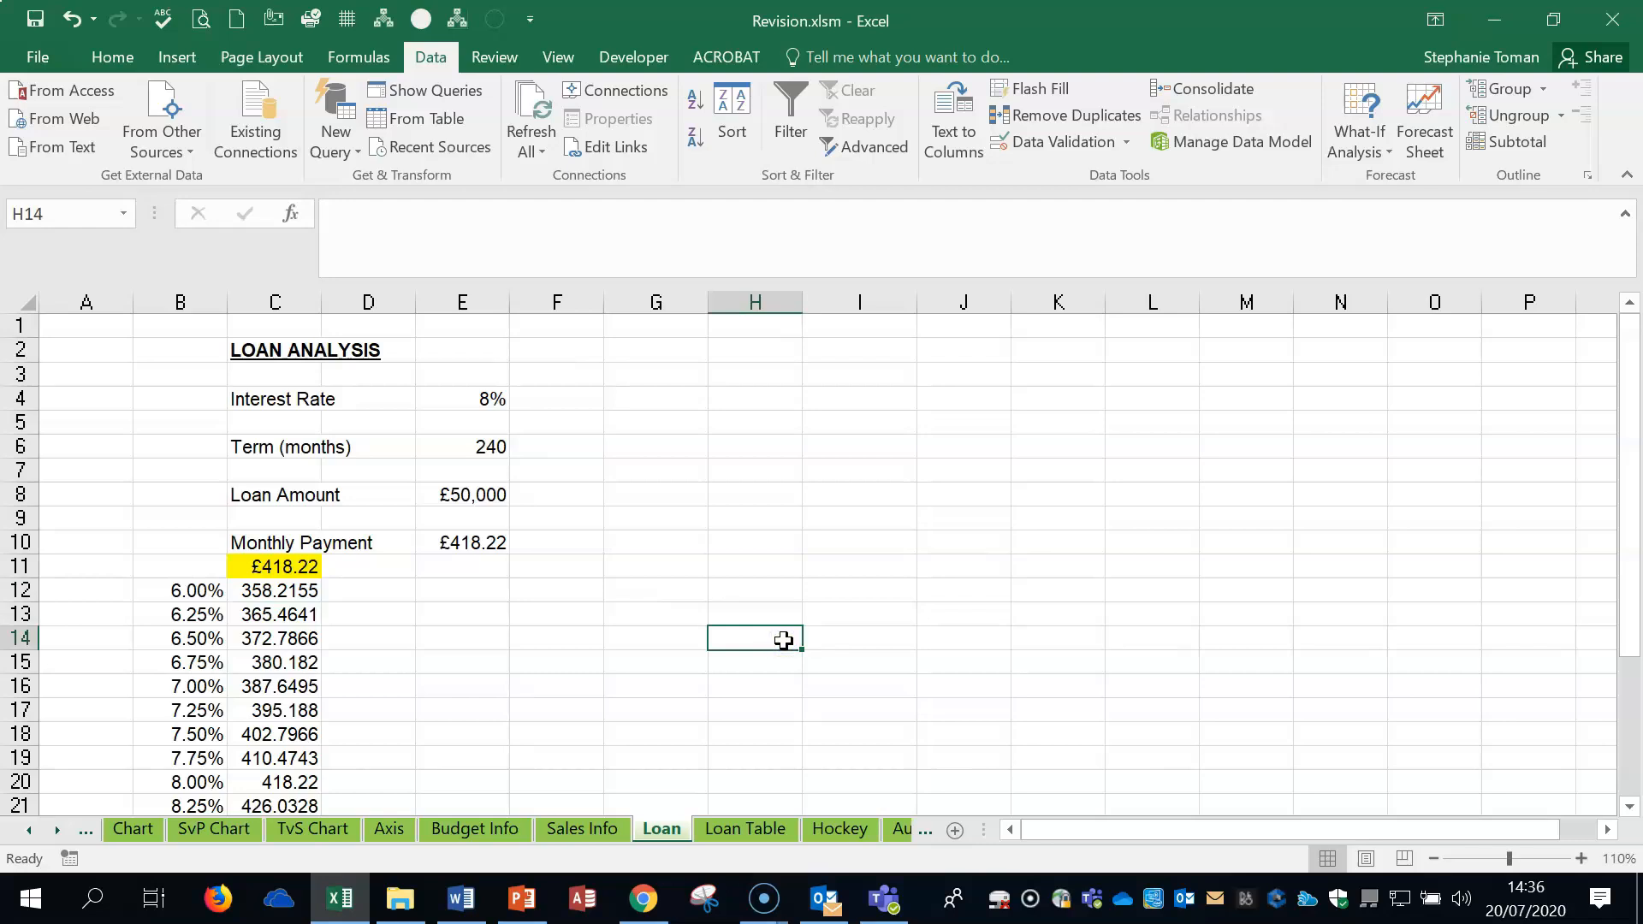
pyautogui.scroll(-2, 783, 641)
pyautogui.scroll(-3, 783, 641)
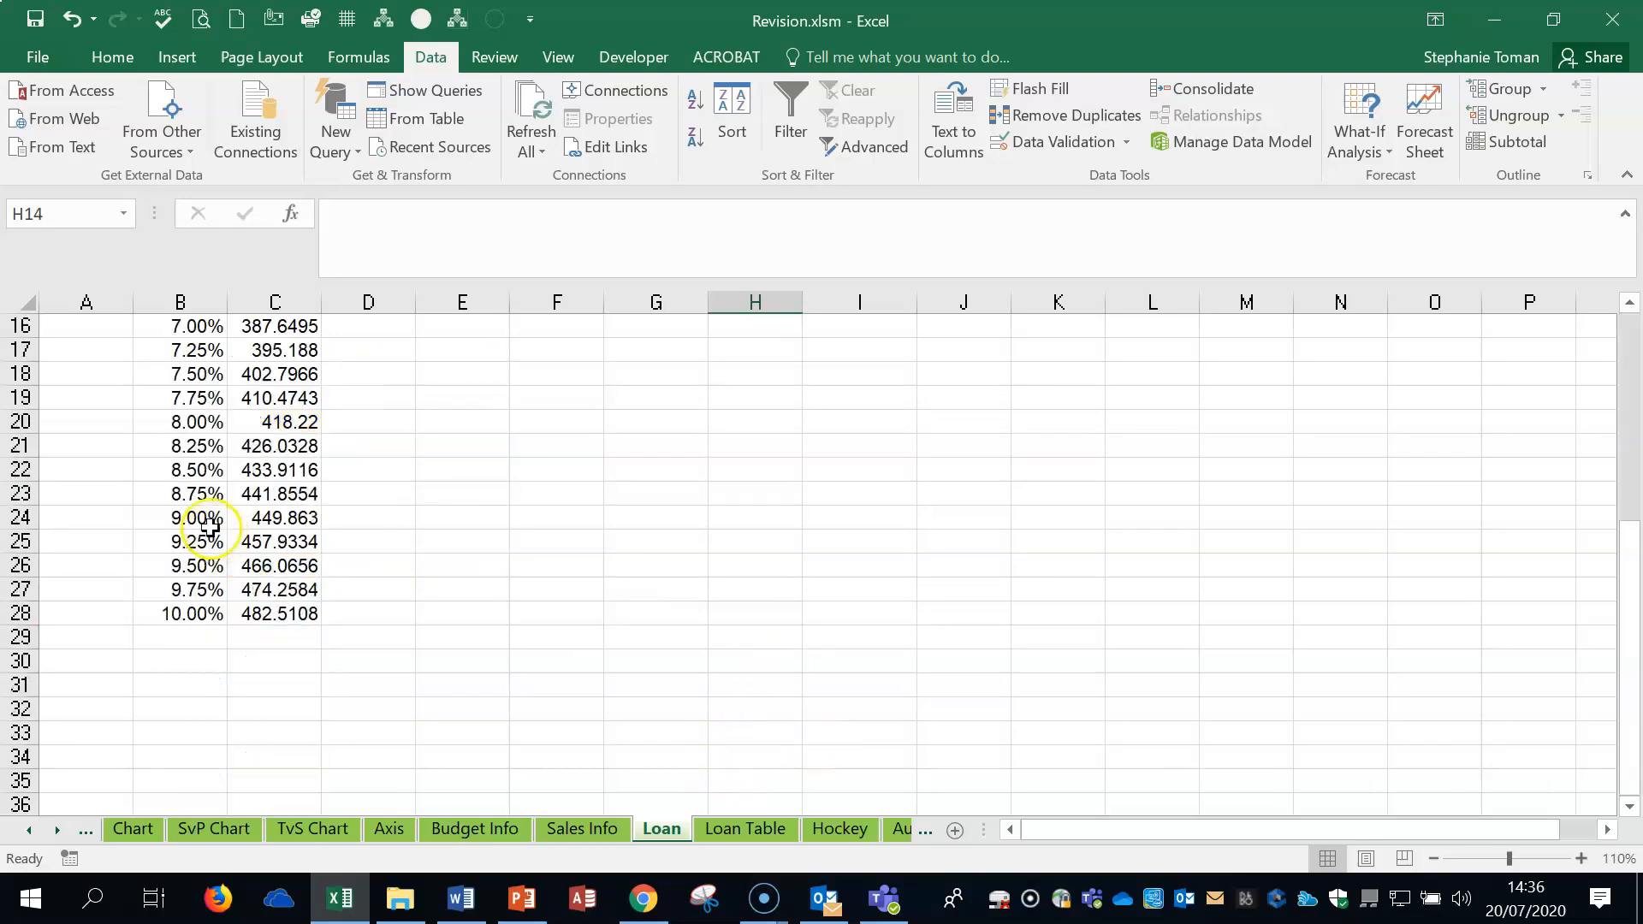
pyautogui.click(18, 423)
pyautogui.scroll(2, 808, 523)
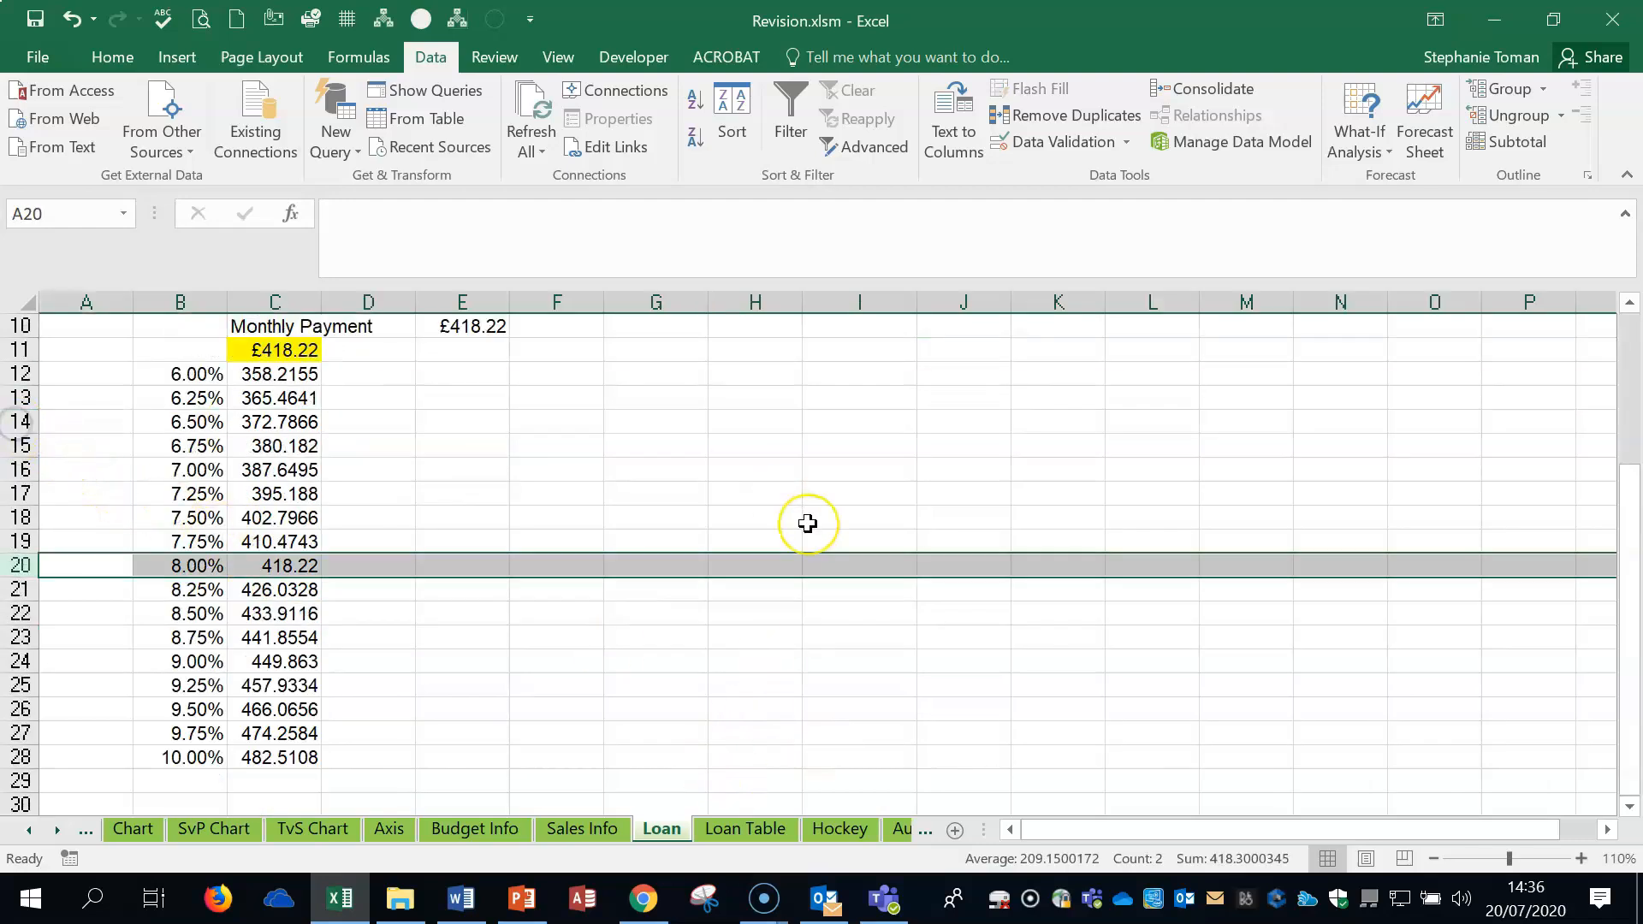
pyautogui.scroll(1, 808, 523)
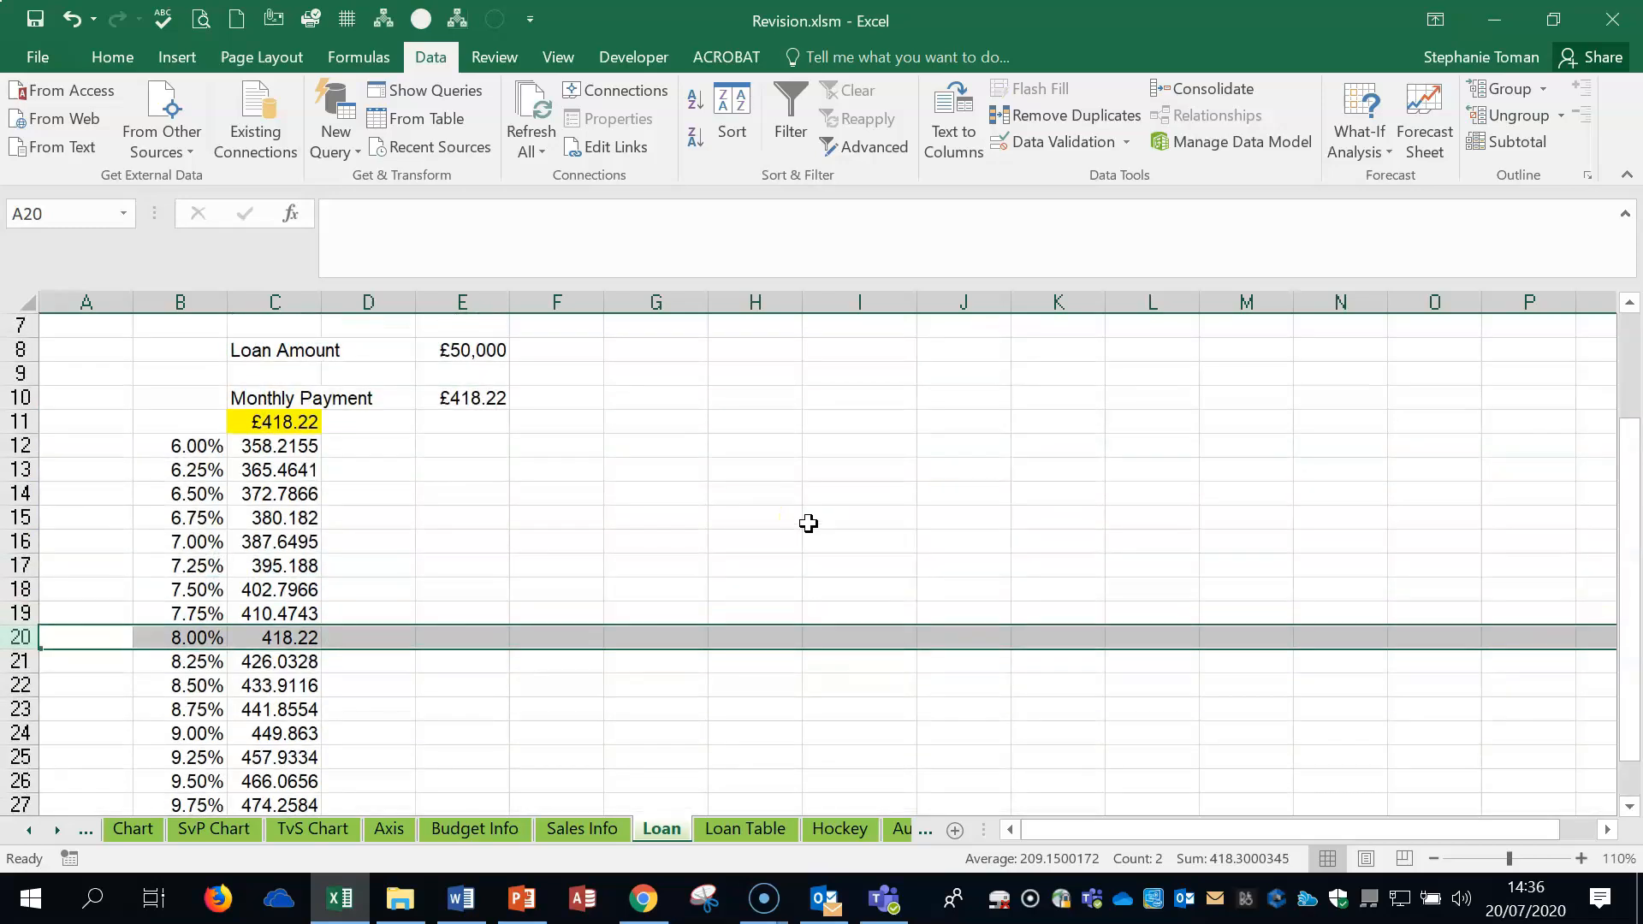
# - Go to the Loan Table worksheet and reduce the zoom to 110%
pyautogui.click(749, 826)
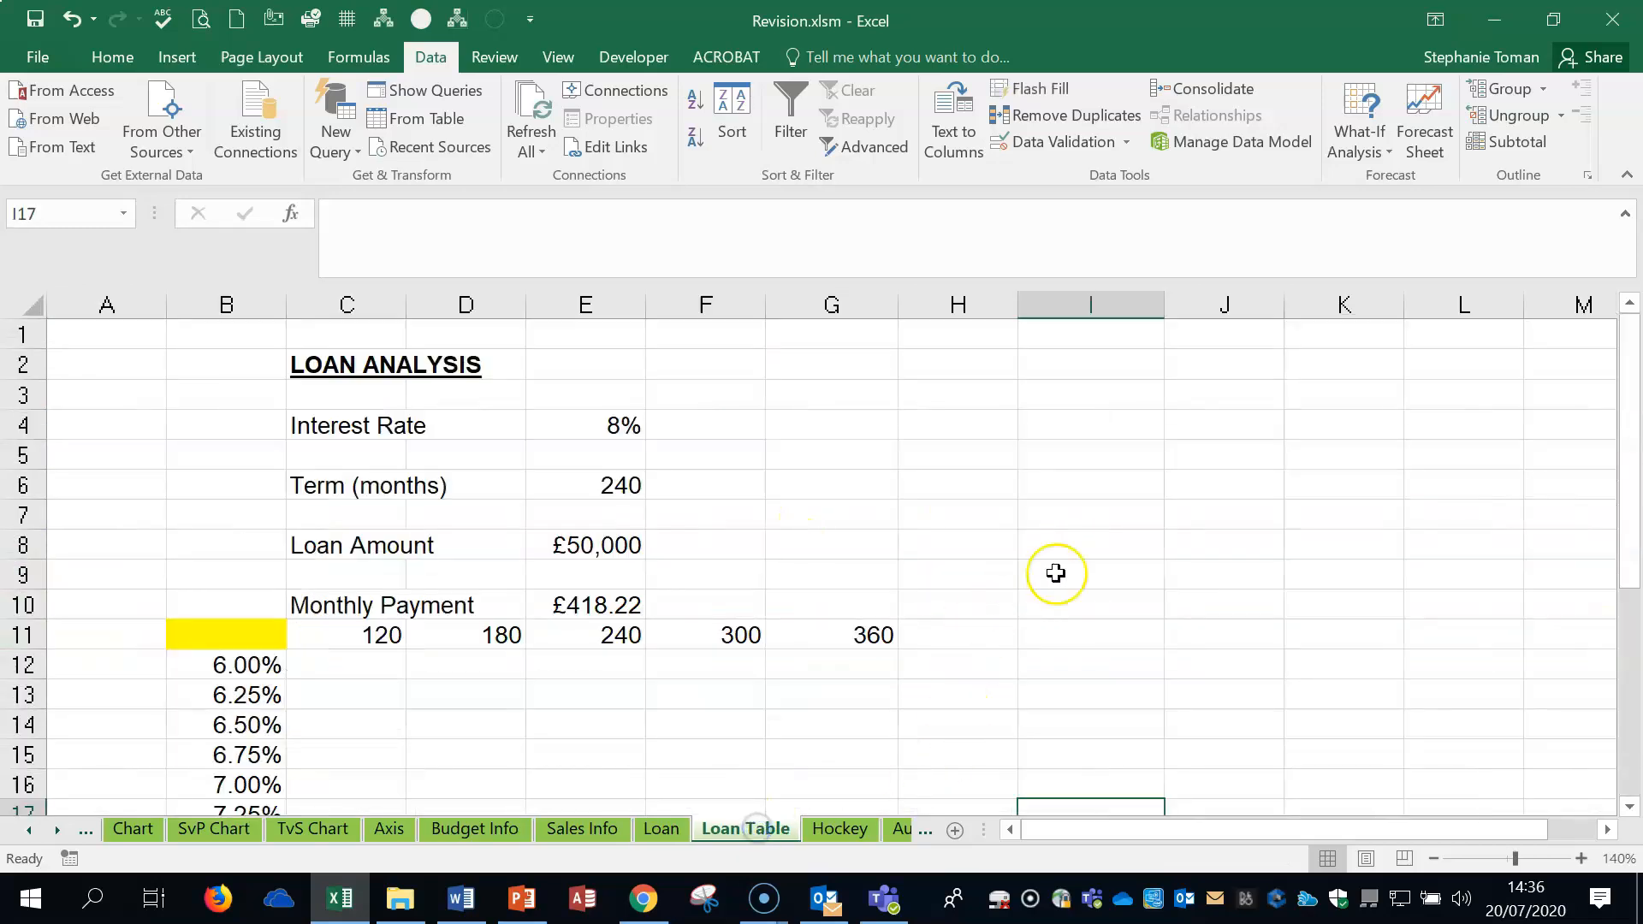
pyautogui.click(1435, 859)
pyautogui.click(1434, 858)
pyautogui.click(1435, 858)
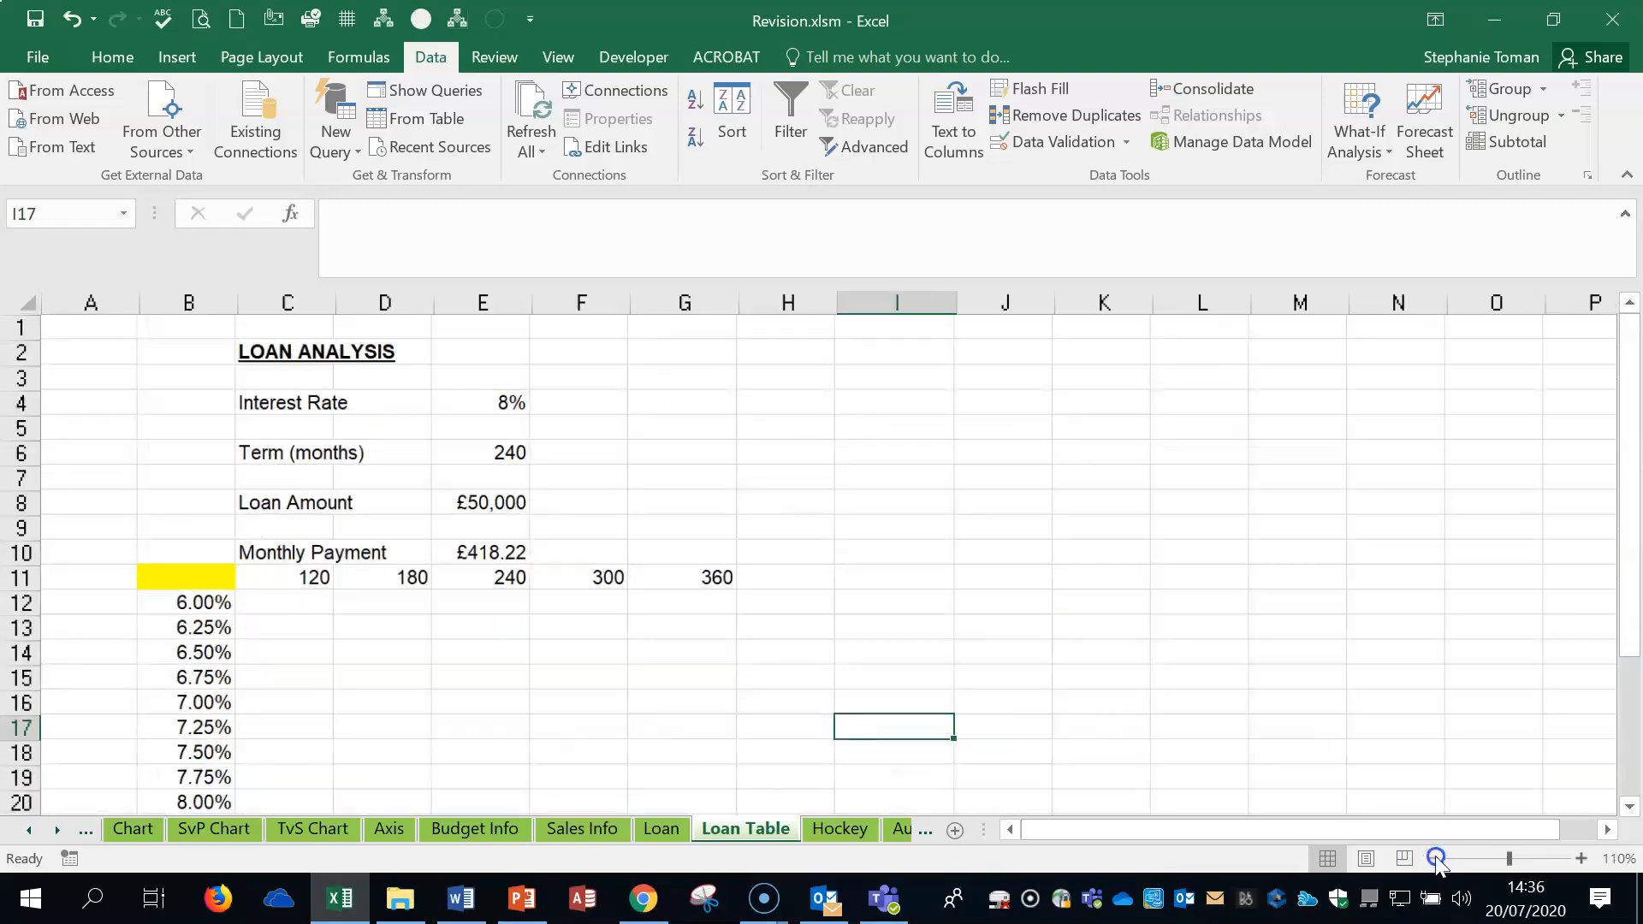
# - Zoom the Loan Table worksheet out to 90%, then read the Q44 instructions in the Word document and return to the workbook
pyautogui.click(1435, 858)
pyautogui.click(1434, 858)
pyautogui.click(1435, 859)
pyautogui.click(460, 898)
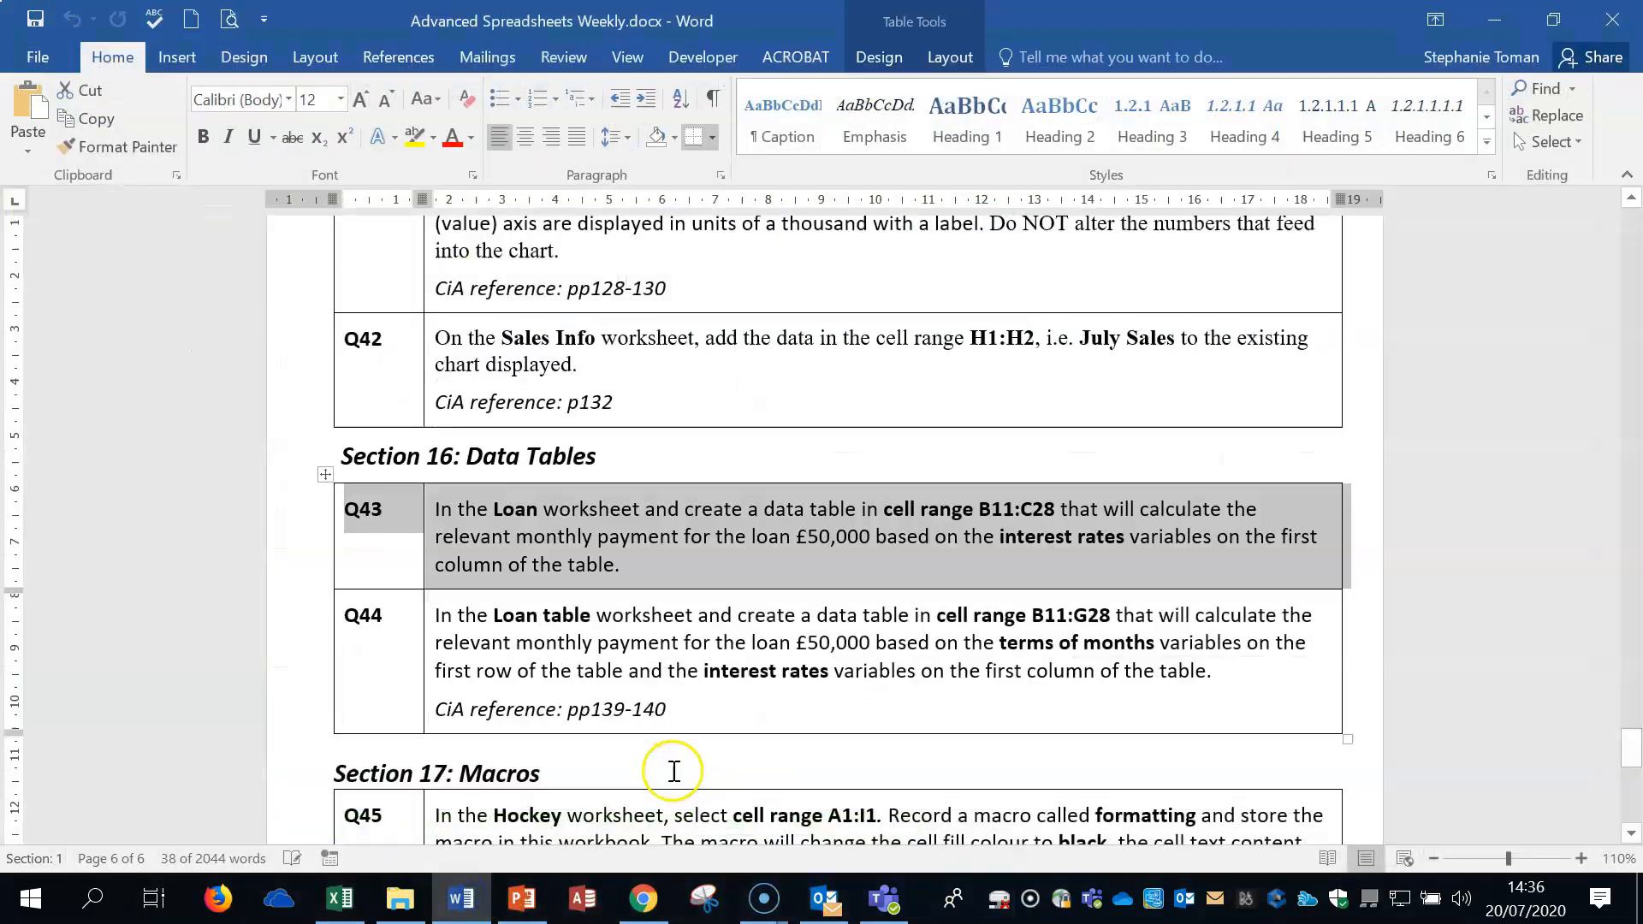
pyautogui.click(274, 662)
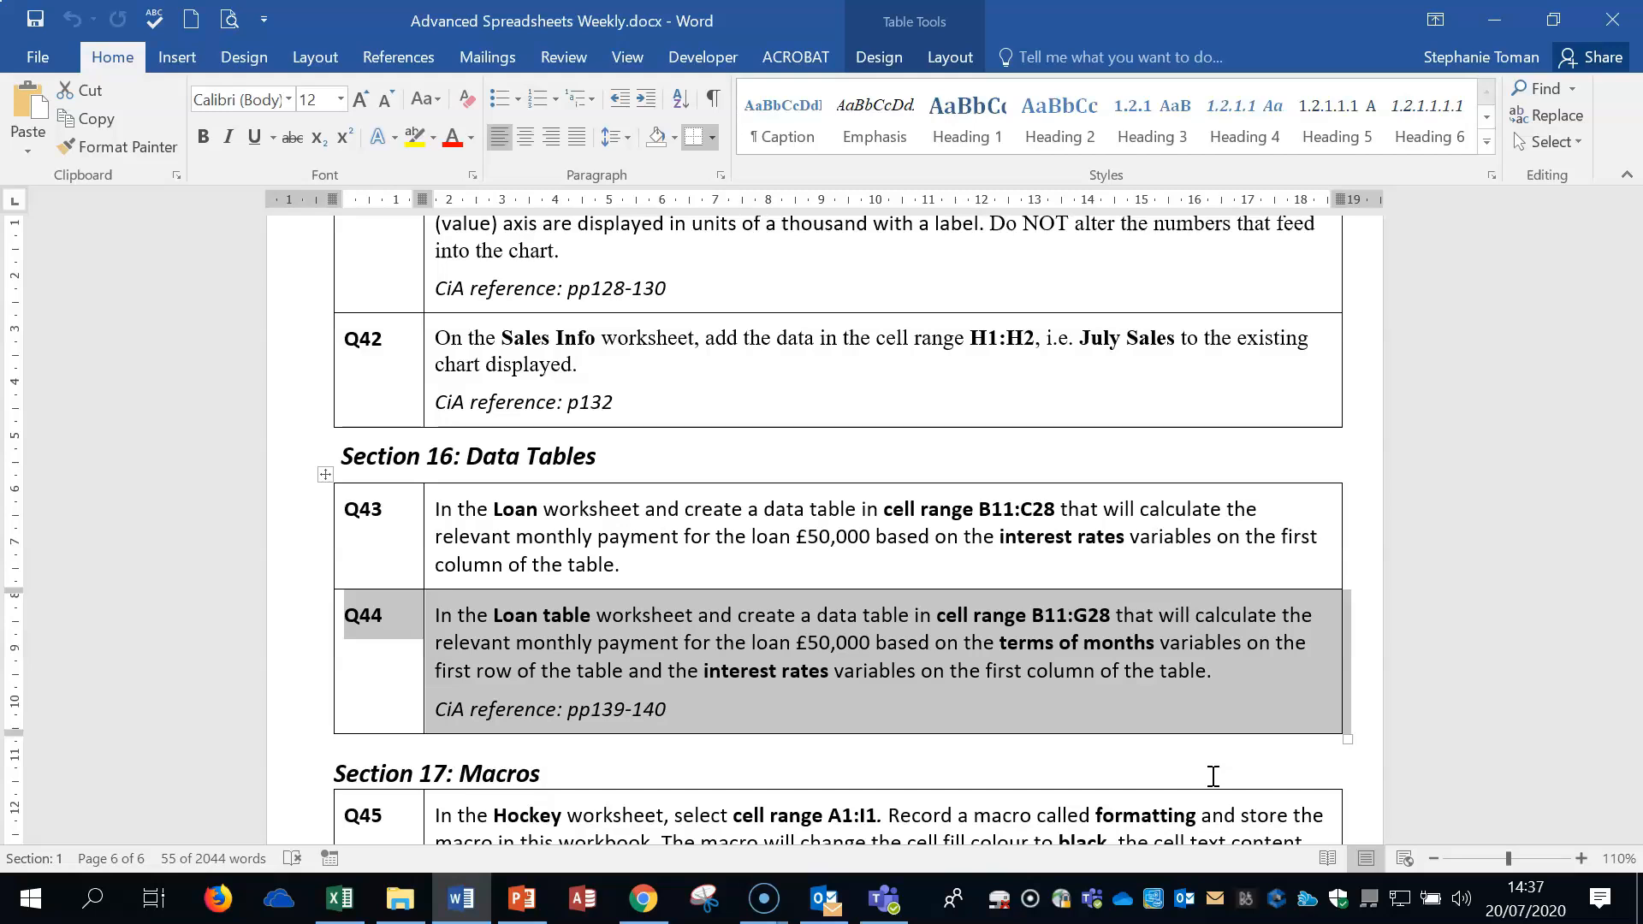
pyautogui.click(1494, 19)
pyautogui.click(989, 438)
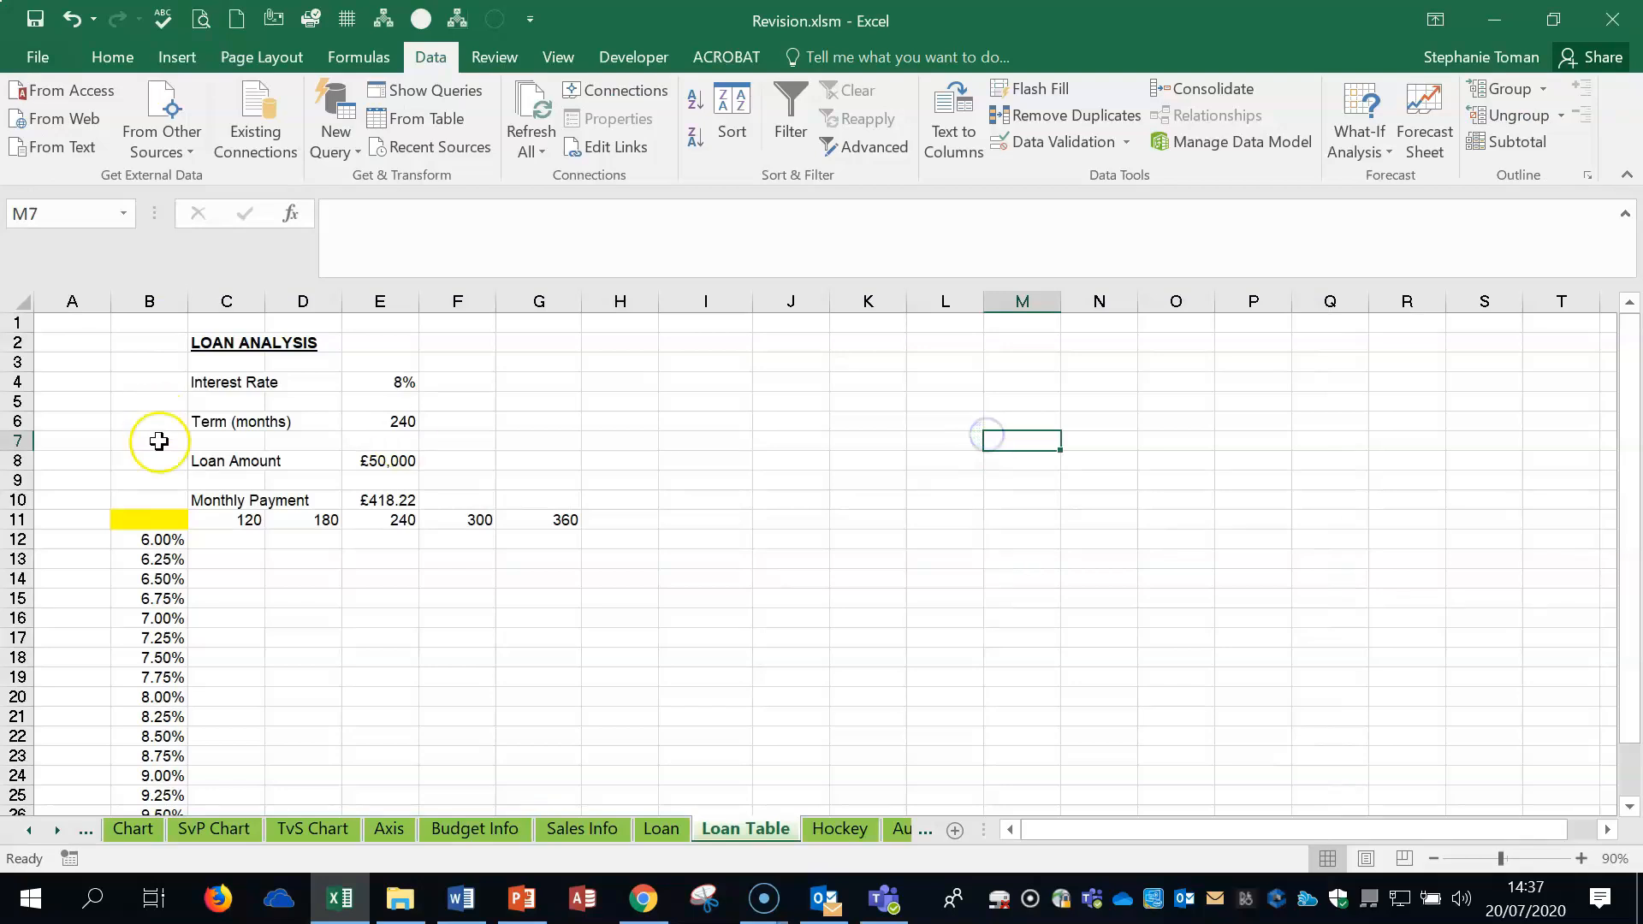
# - Link the yellow cell B11 to the monthly payment formula in E10
pyautogui.click(144, 525)
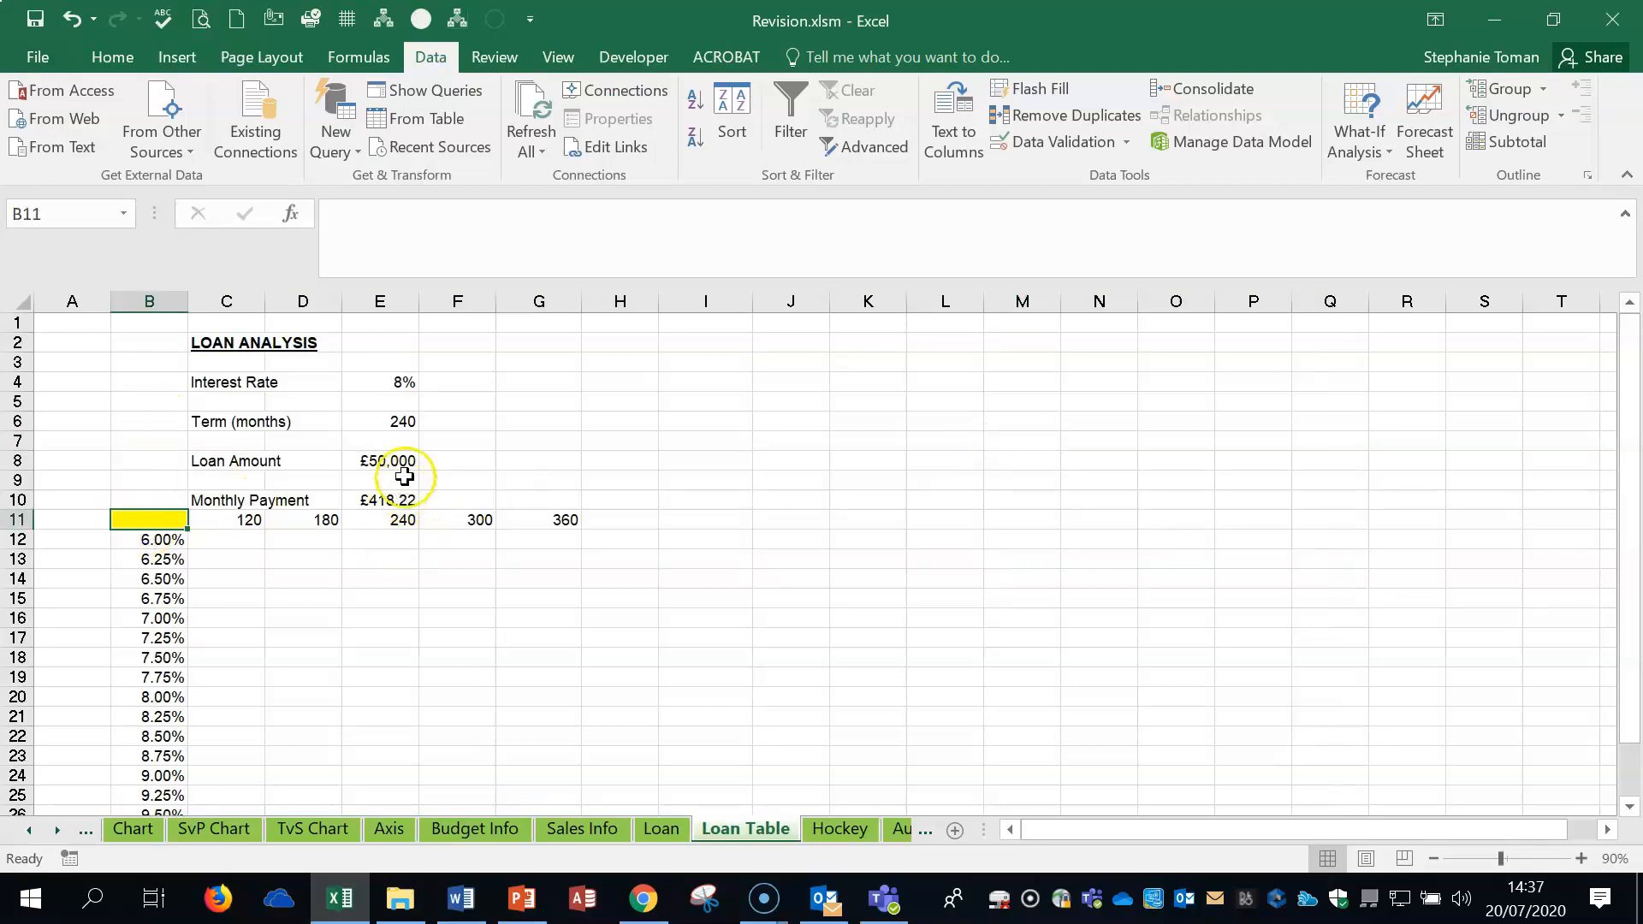
pyautogui.click(248, 521)
pyautogui.click(432, 539)
pyautogui.click(153, 539)
pyautogui.click(151, 521)
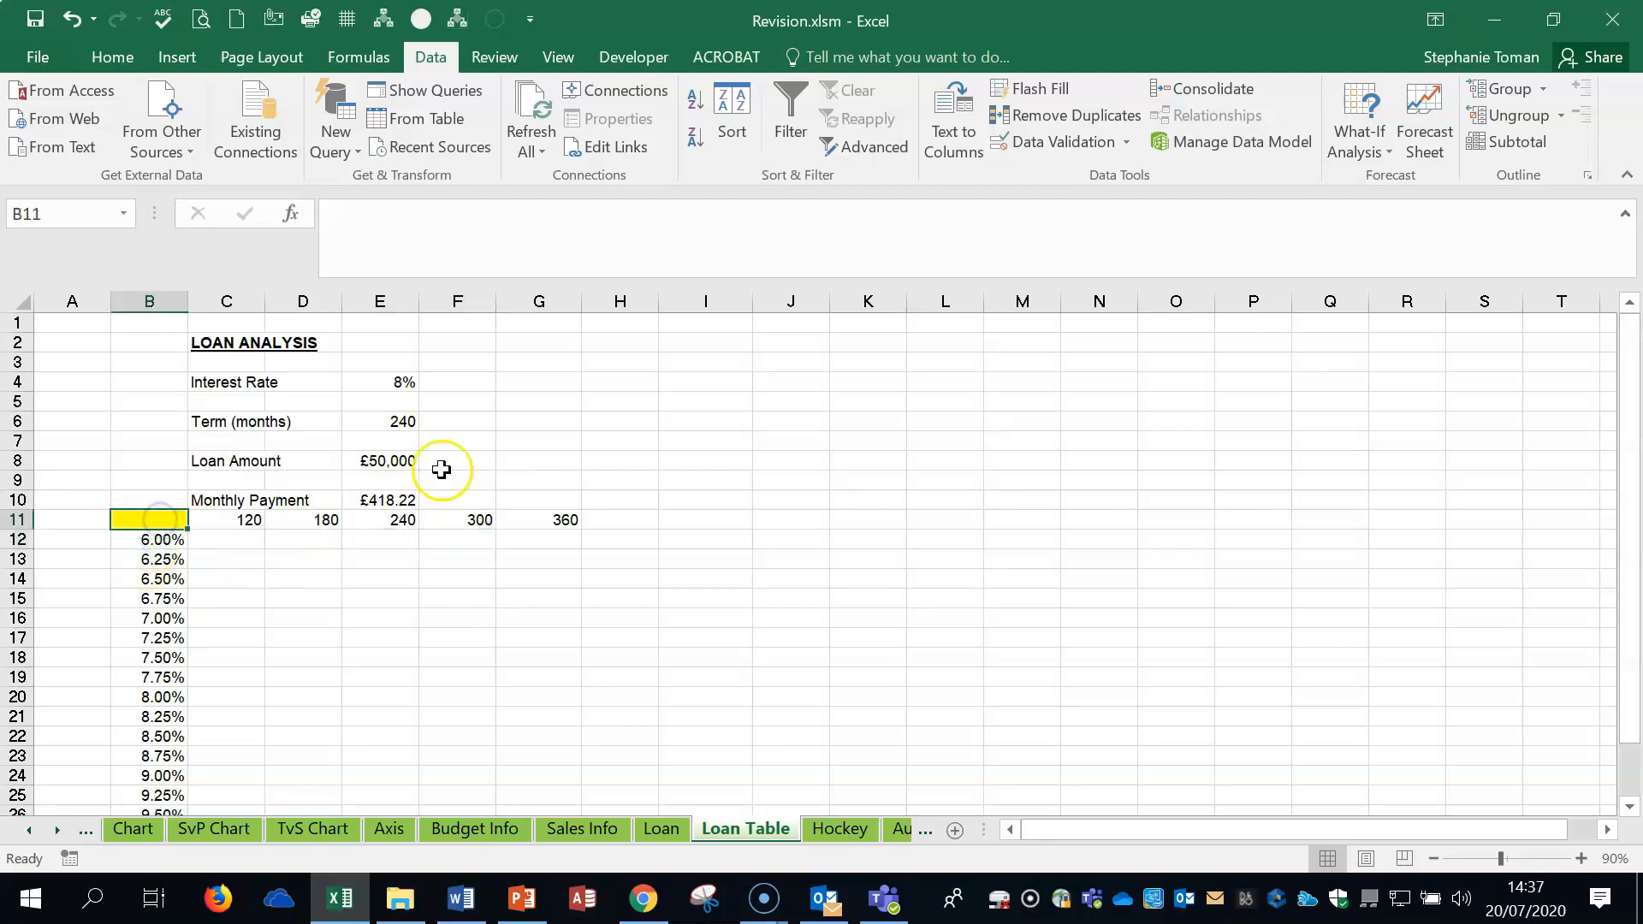
pyautogui.click(385, 500)
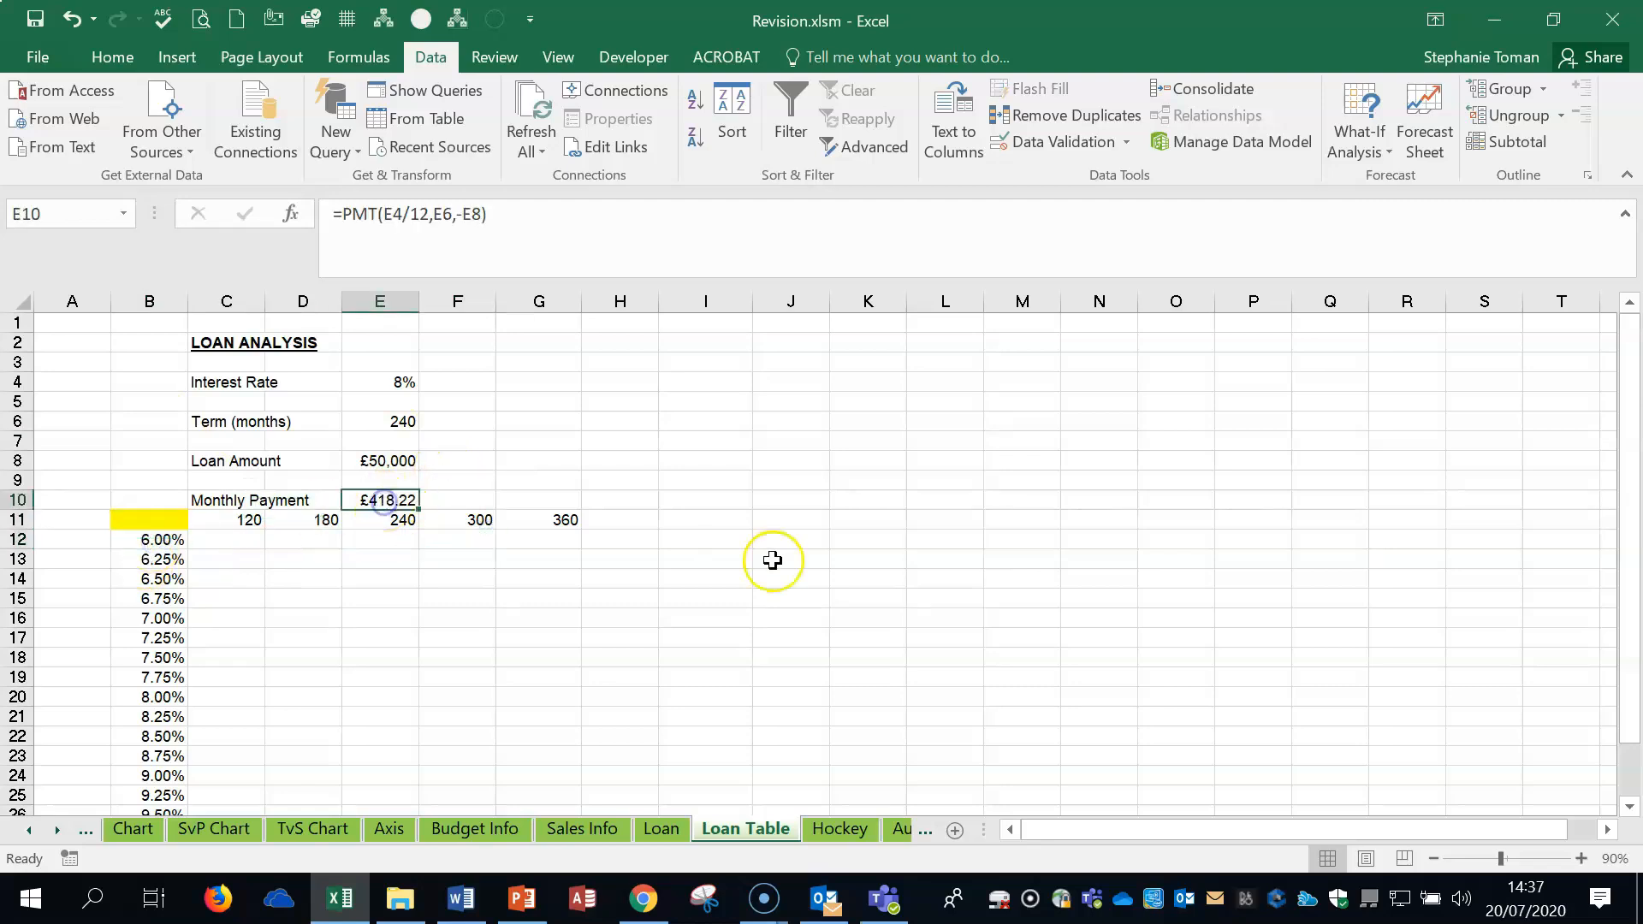
pyautogui.click(142, 519)
pyautogui.write('=')
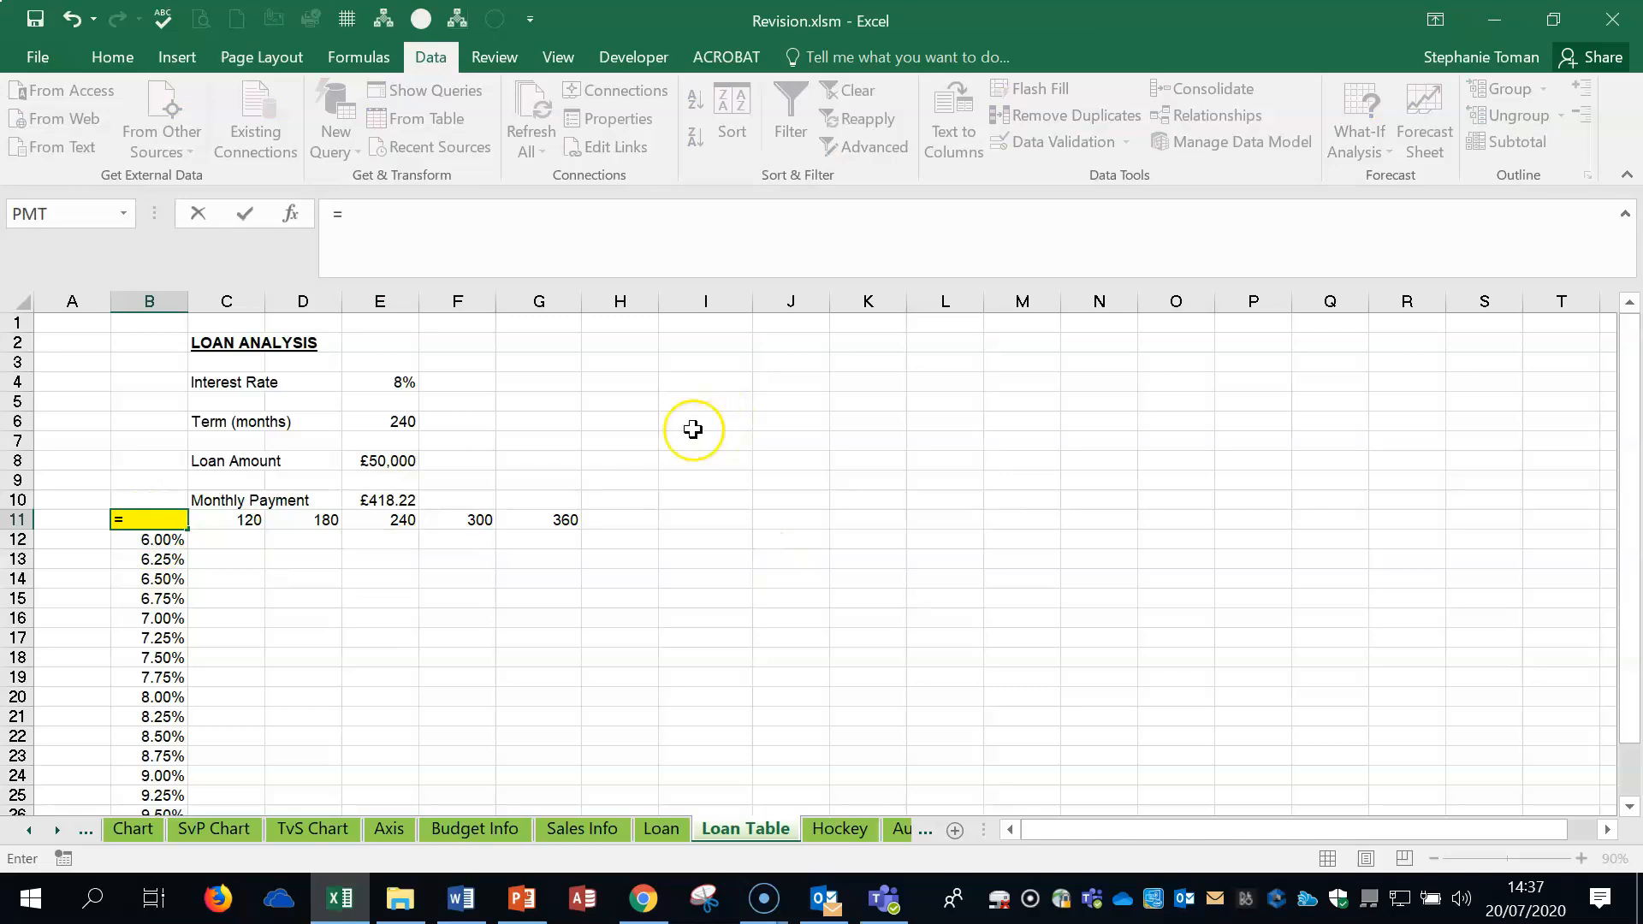
pyautogui.click(388, 500)
pyautogui.press('Return')
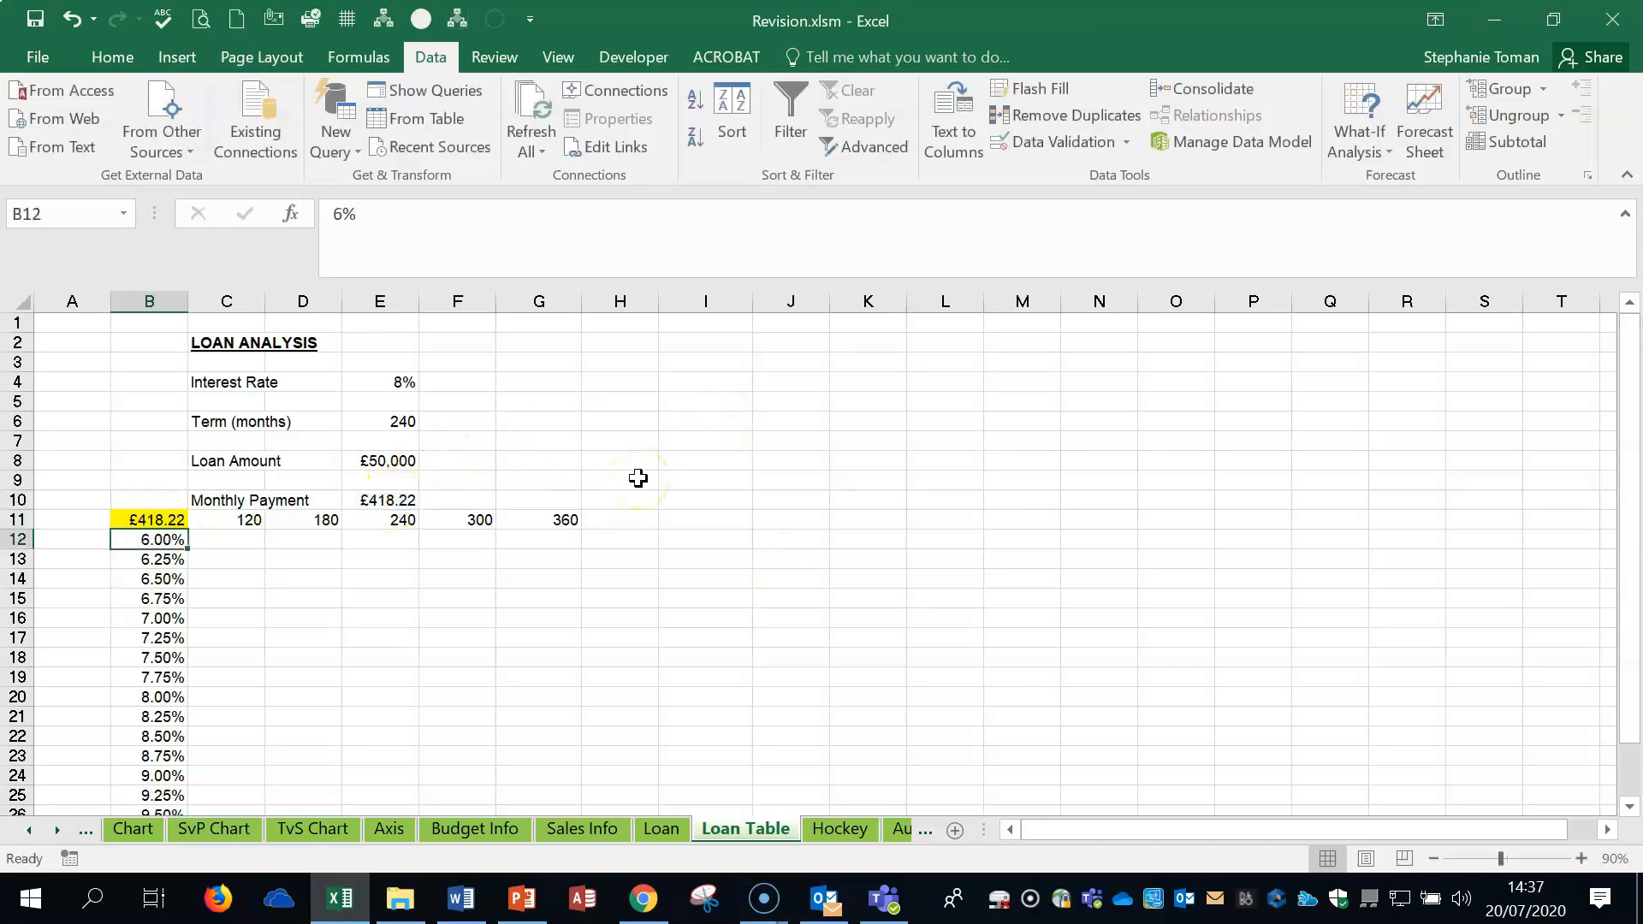
# - Create a What-If data table over B11:G28 with term cell E6 as the row input and interest rate cell E4 as the column input
pyautogui.click(147, 520)
pyautogui.moveTo(397, 536); pyautogui.dragTo(546, 711)
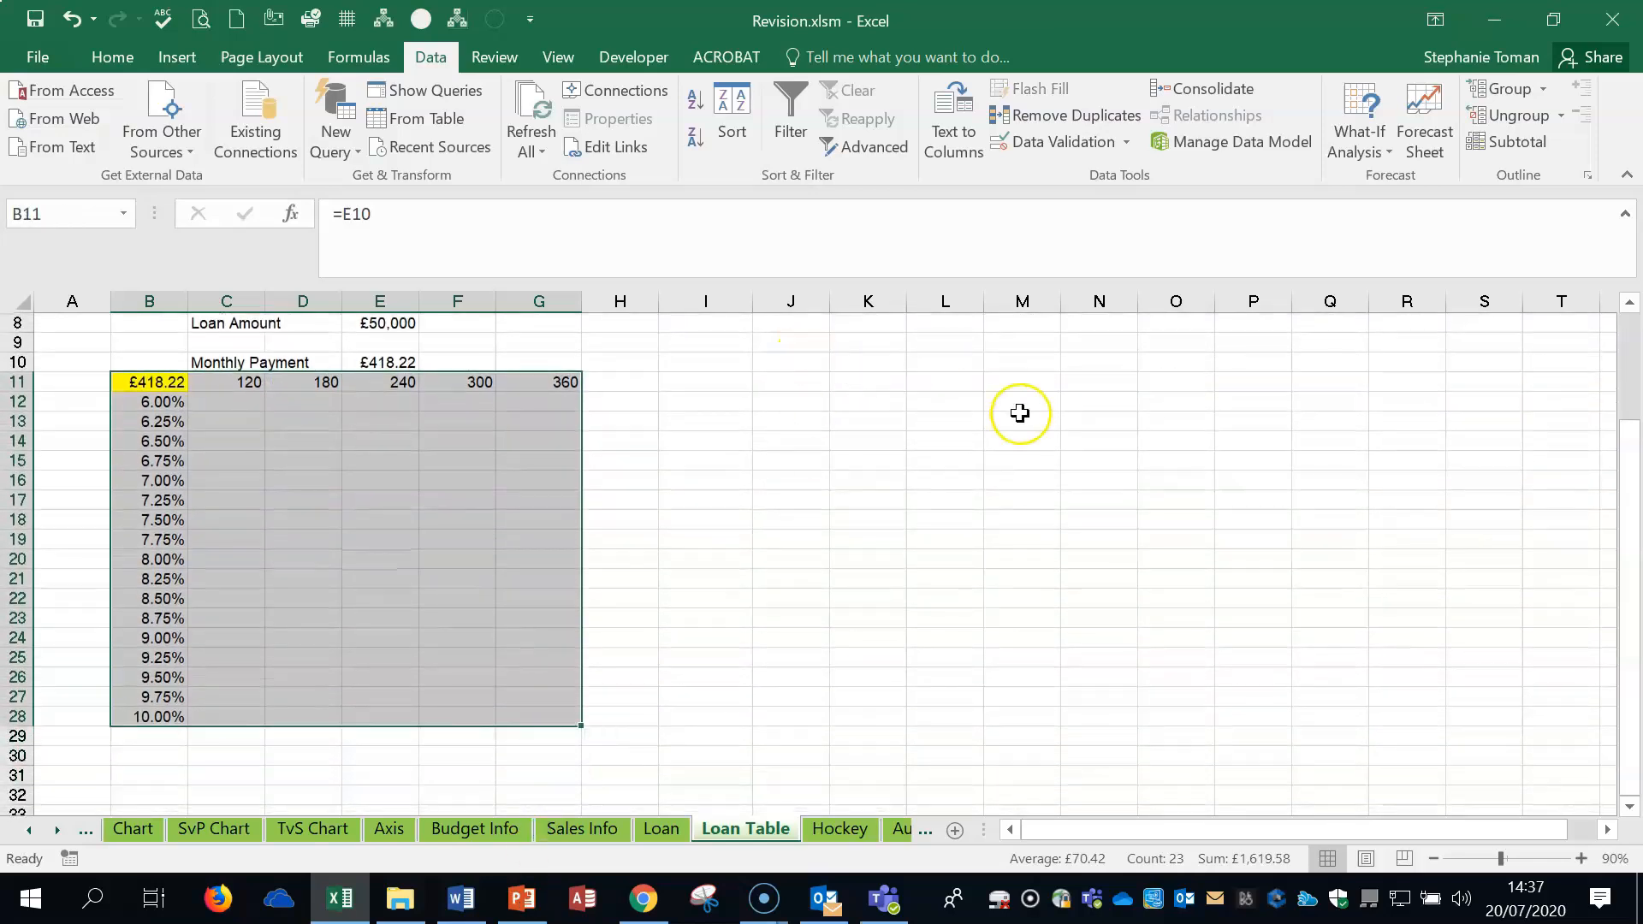
pyautogui.click(1360, 119)
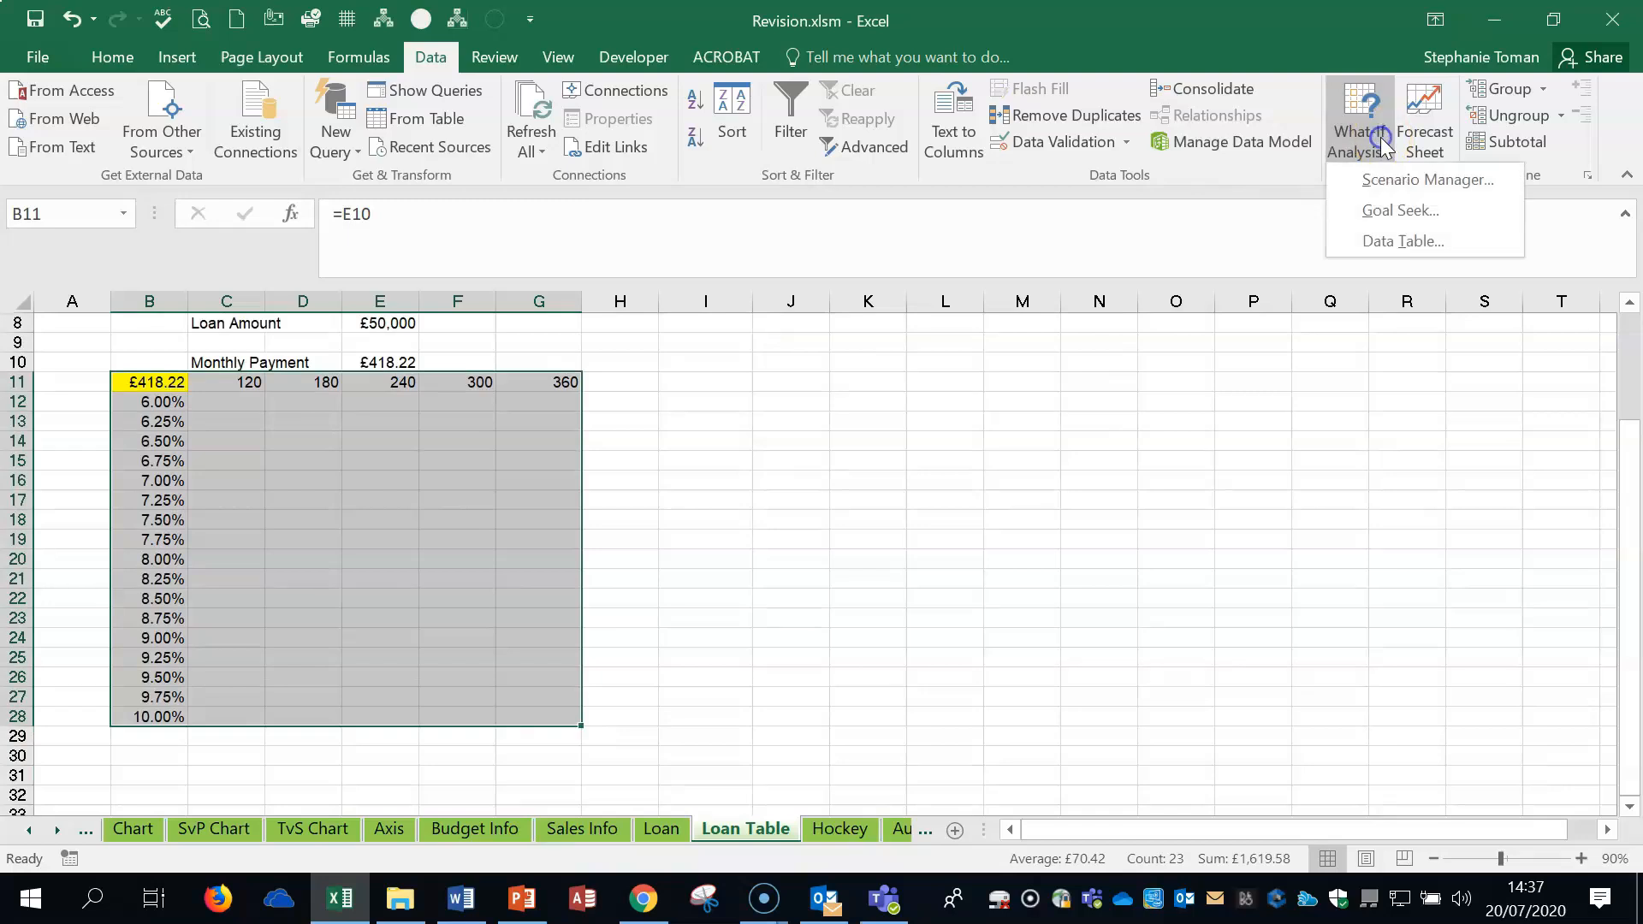
pyautogui.click(1405, 244)
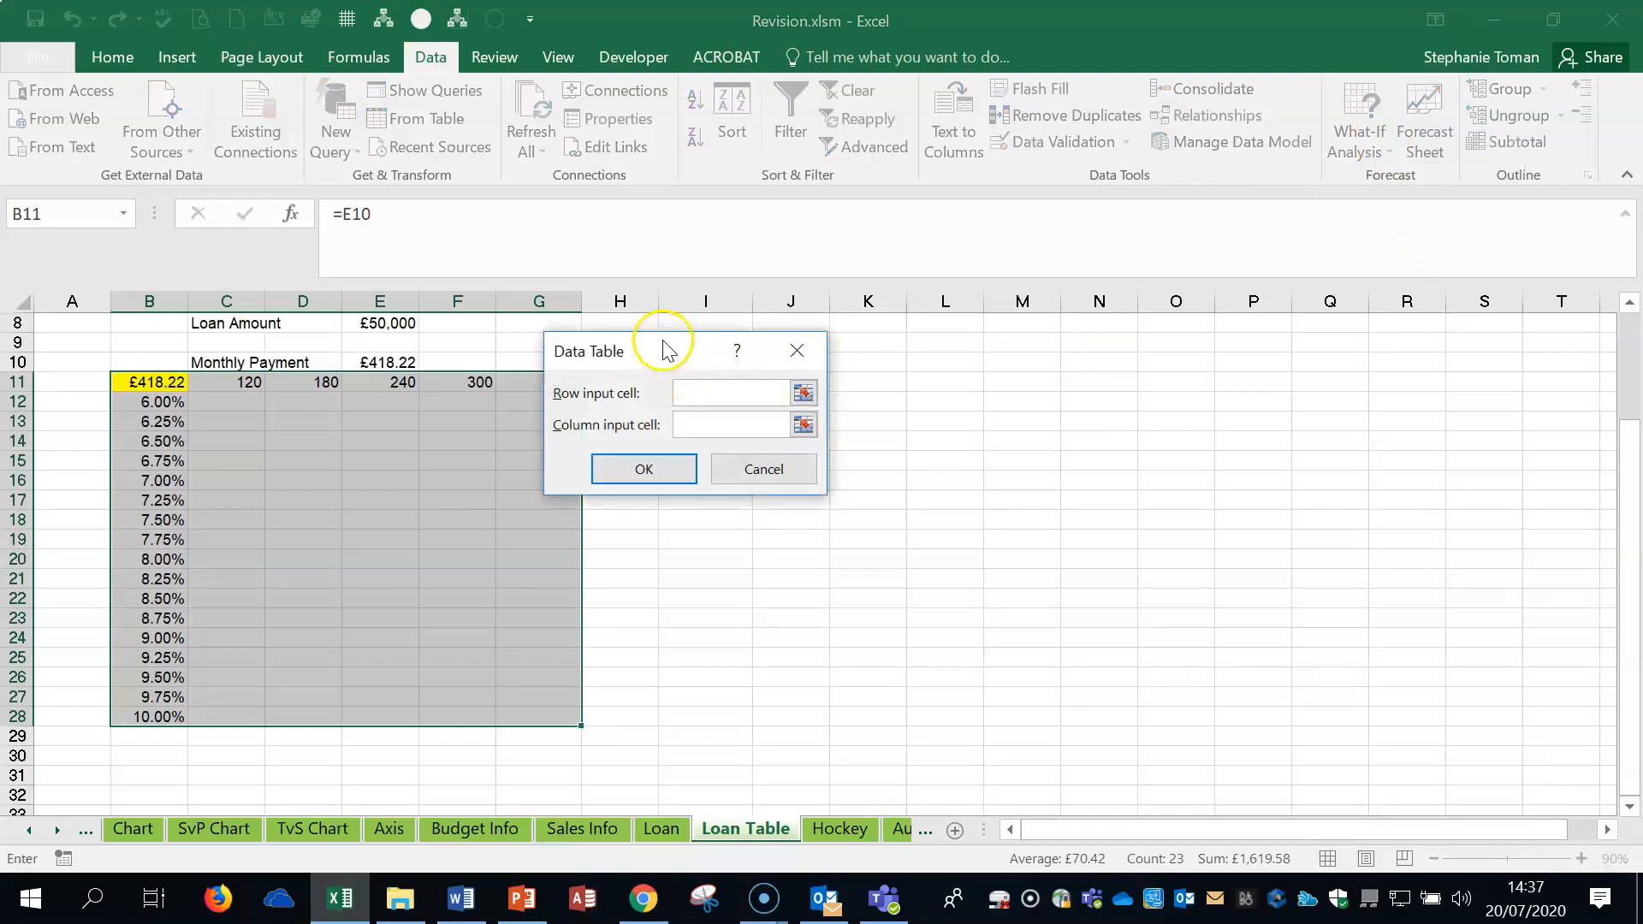
pyautogui.moveTo(668, 348); pyautogui.dragTo(1054, 397)
pyautogui.click(1073, 475)
pyautogui.scroll(3, 753, 672)
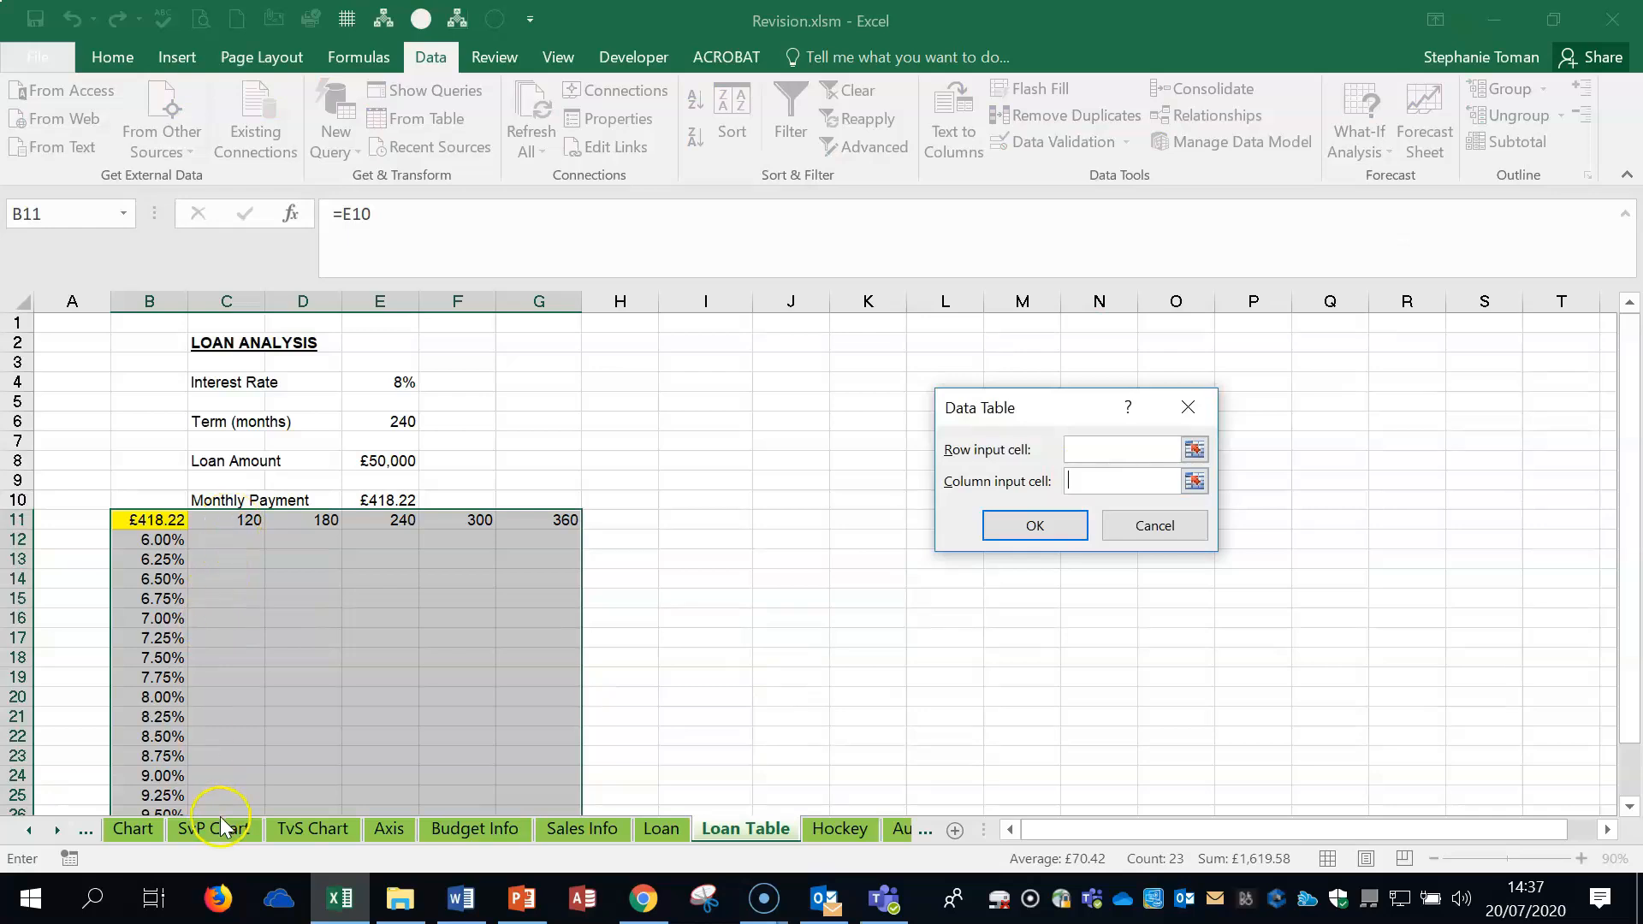
pyautogui.click(385, 379)
pyautogui.click(1099, 454)
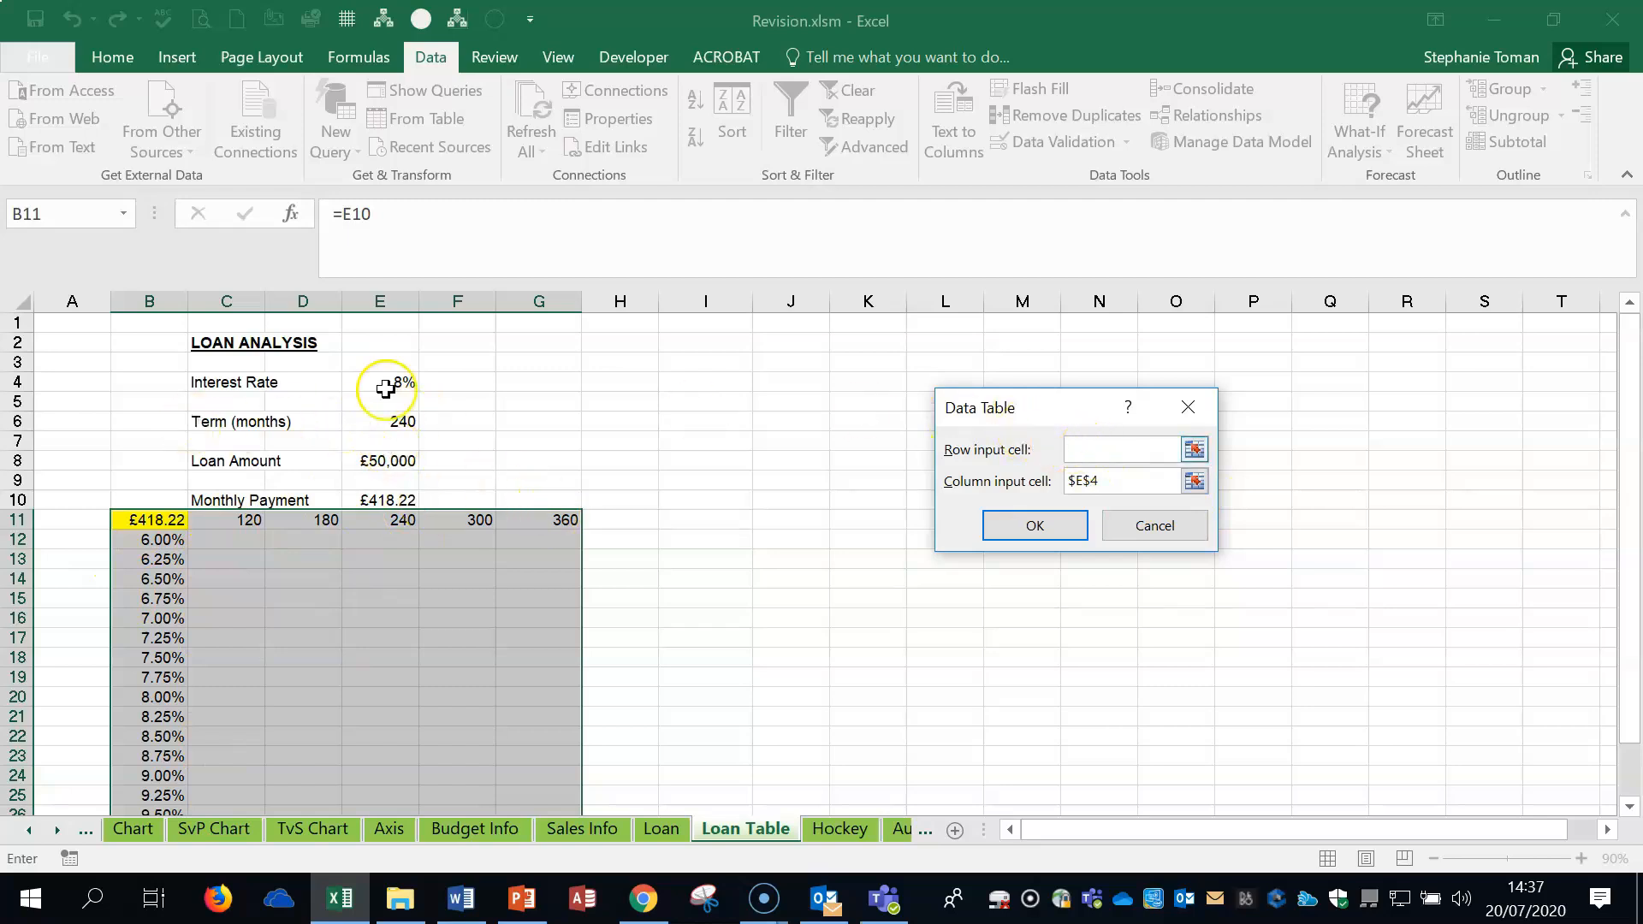
pyautogui.click(387, 421)
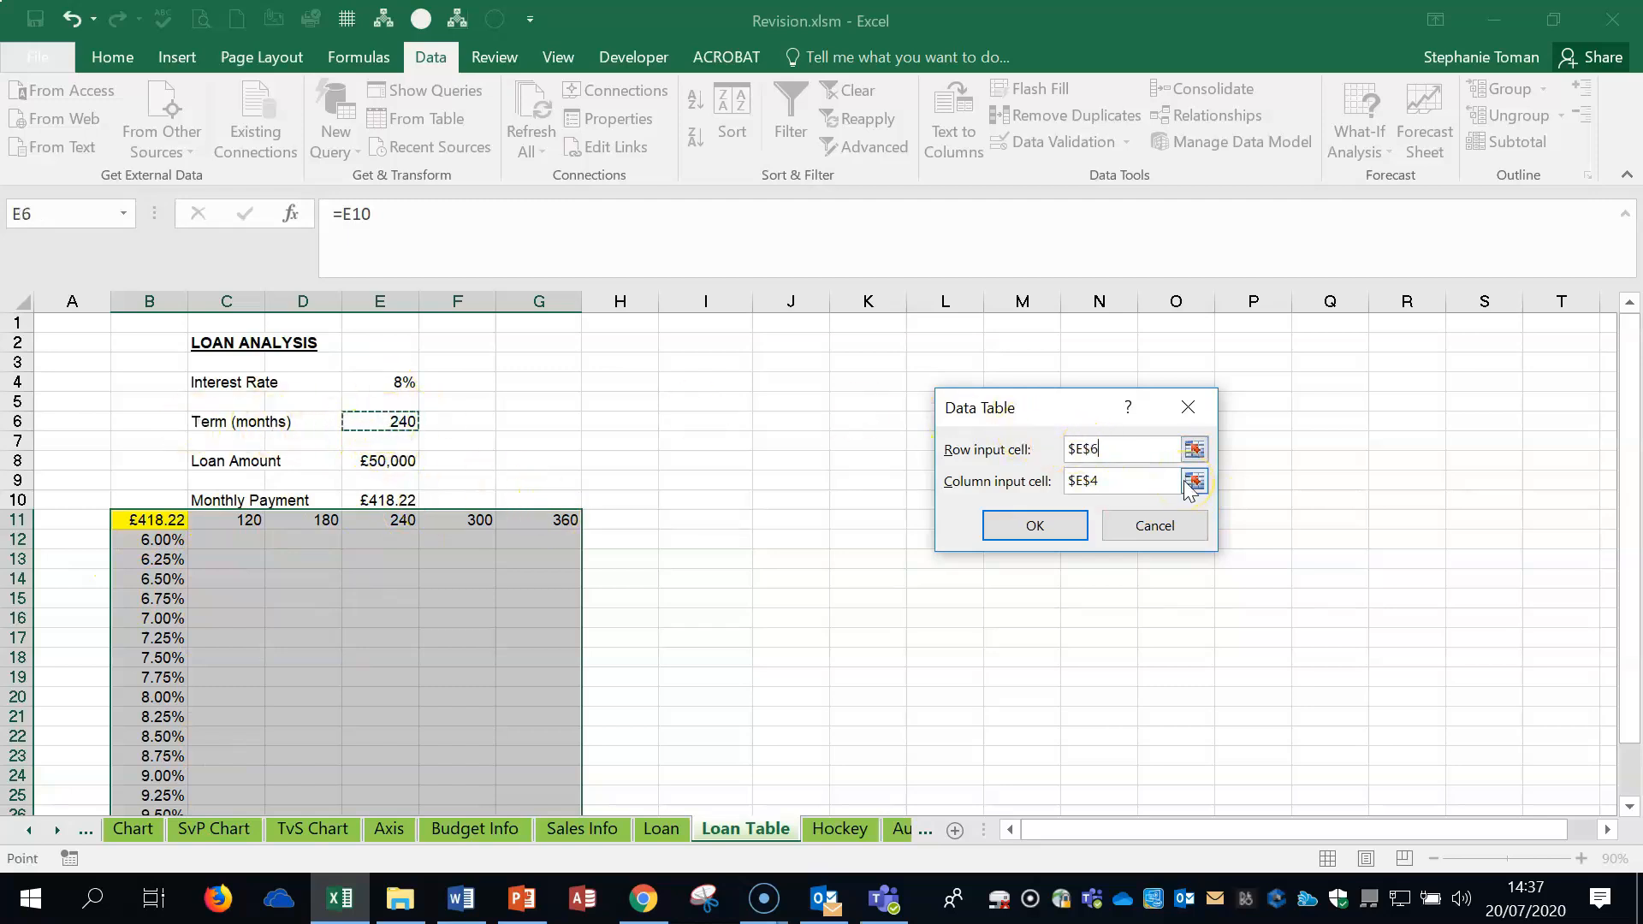
pyautogui.click(1035, 525)
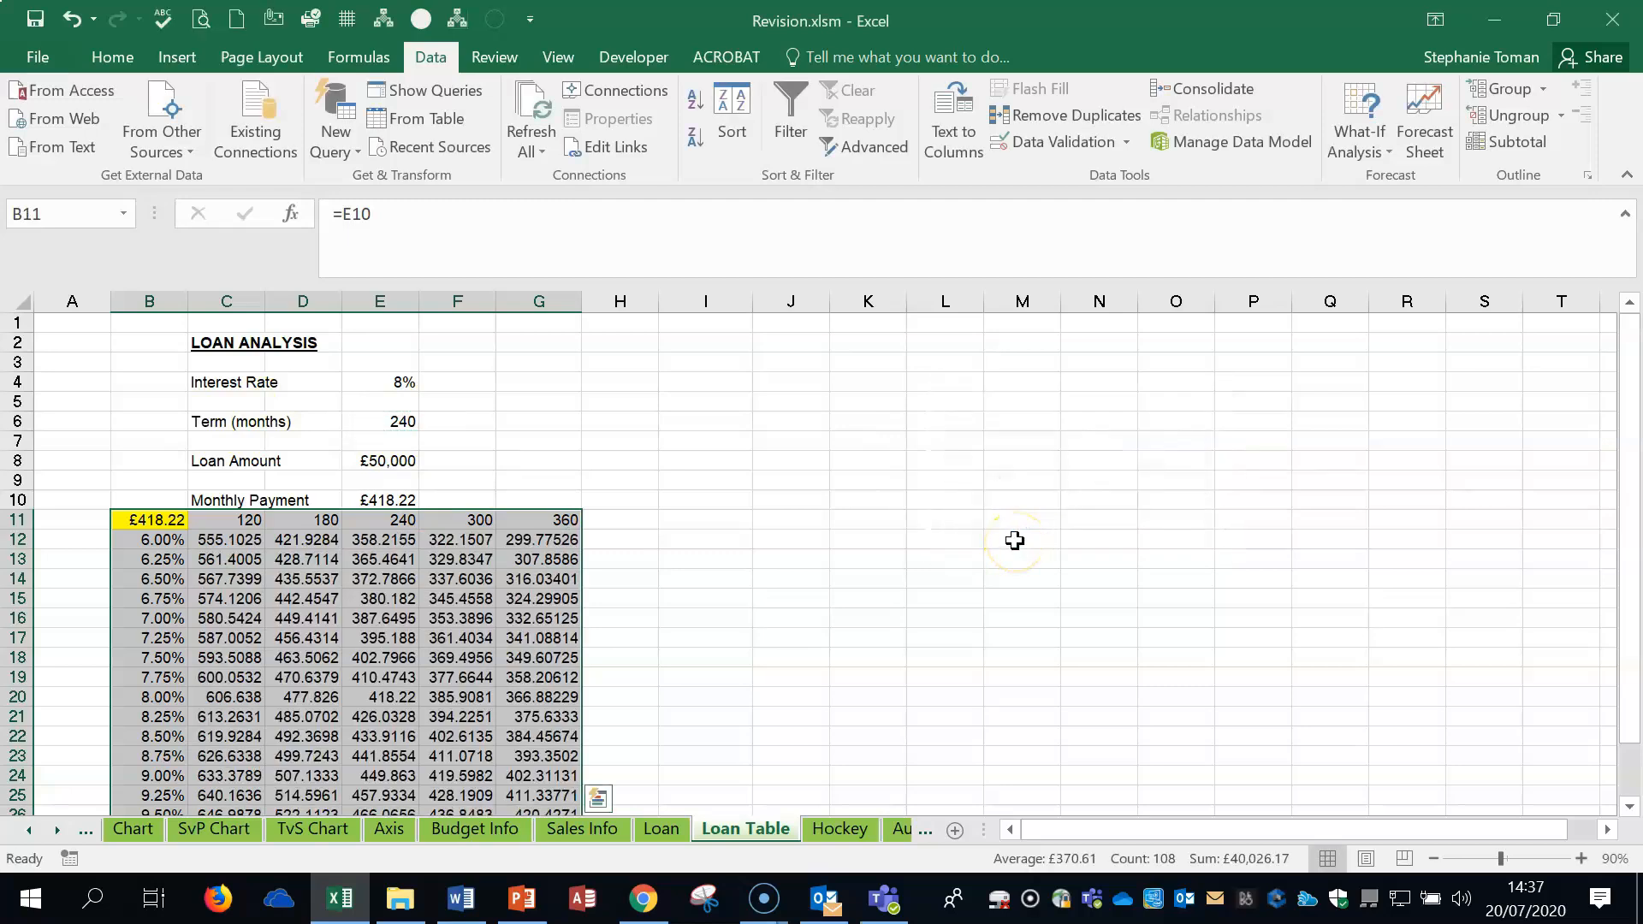
pyautogui.scroll(-2, 1015, 540)
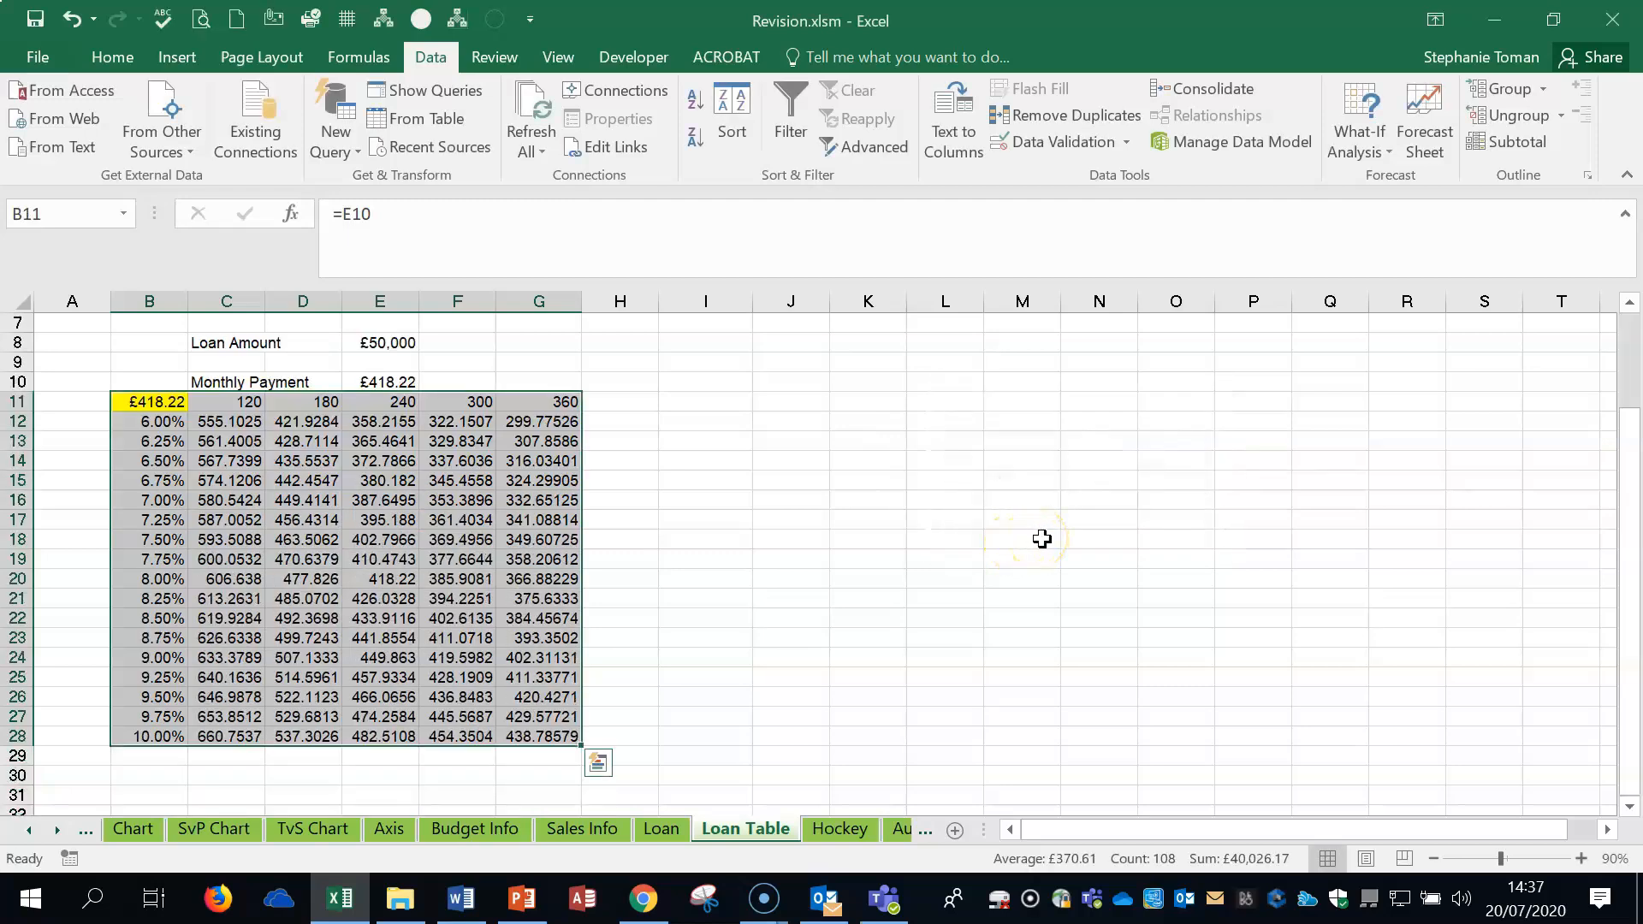
pyautogui.click(1041, 538)
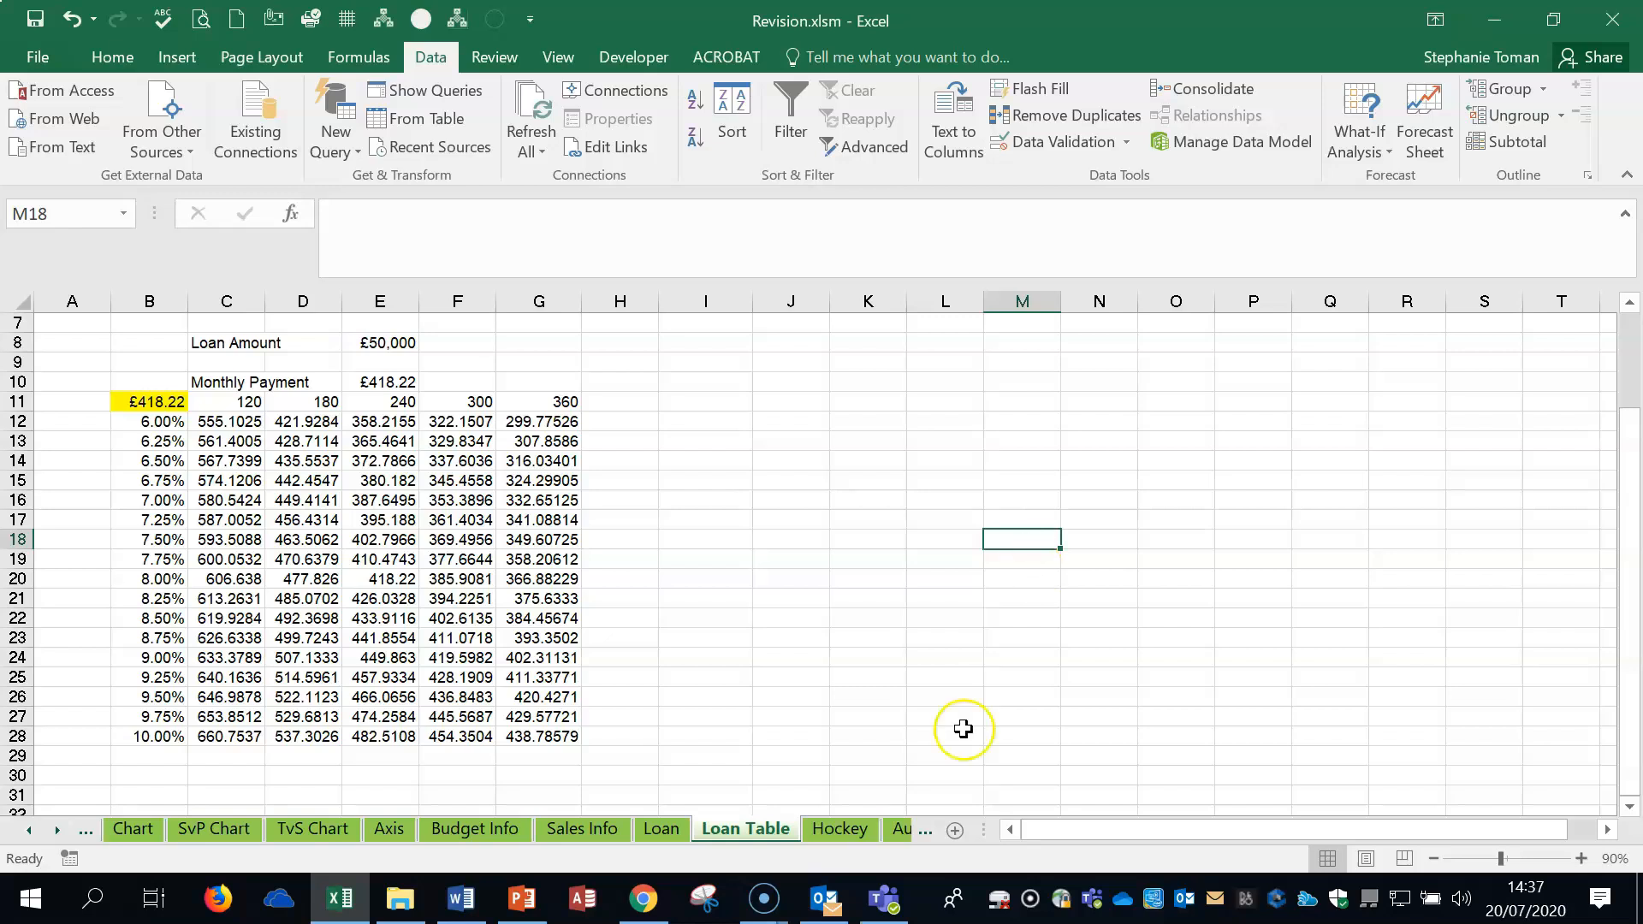
# - Go to the Hockey worksheet and reduce the zoom to 100%
pyautogui.click(840, 828)
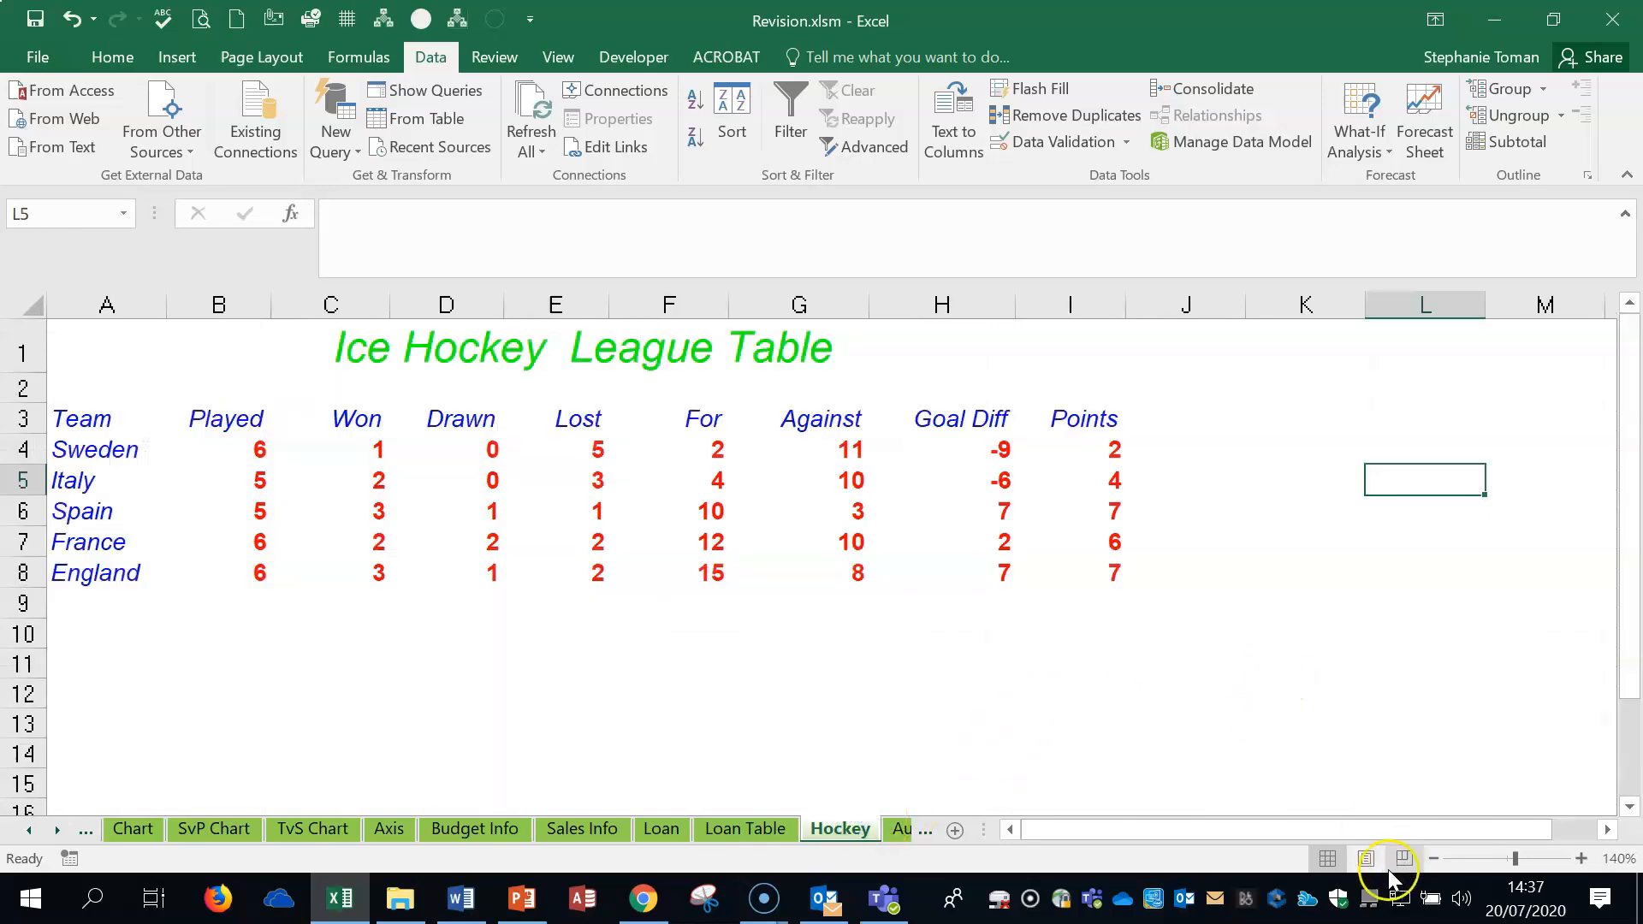
pyautogui.click(1434, 859)
pyautogui.scroll(-1, 1203, 708)
pyautogui.click(1207, 708)
# - Read the Q45 macro recording instructions in the Word document and return to the Hockey worksheet
pyautogui.click(457, 907)
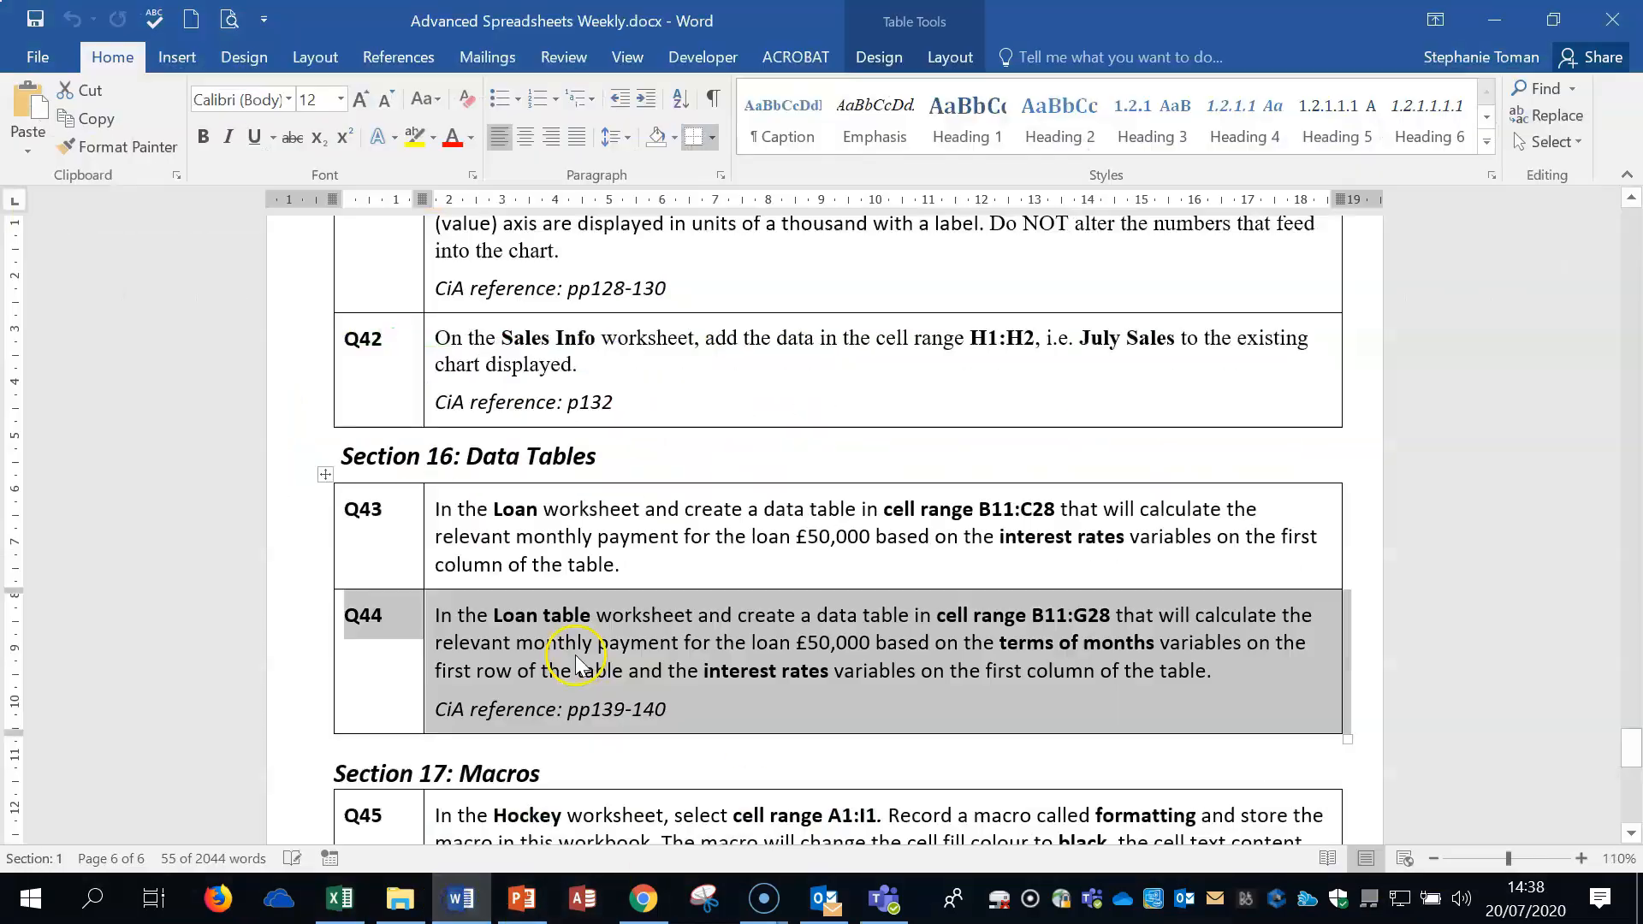
pyautogui.scroll(-3, 254, 736)
pyautogui.scroll(-1, 254, 735)
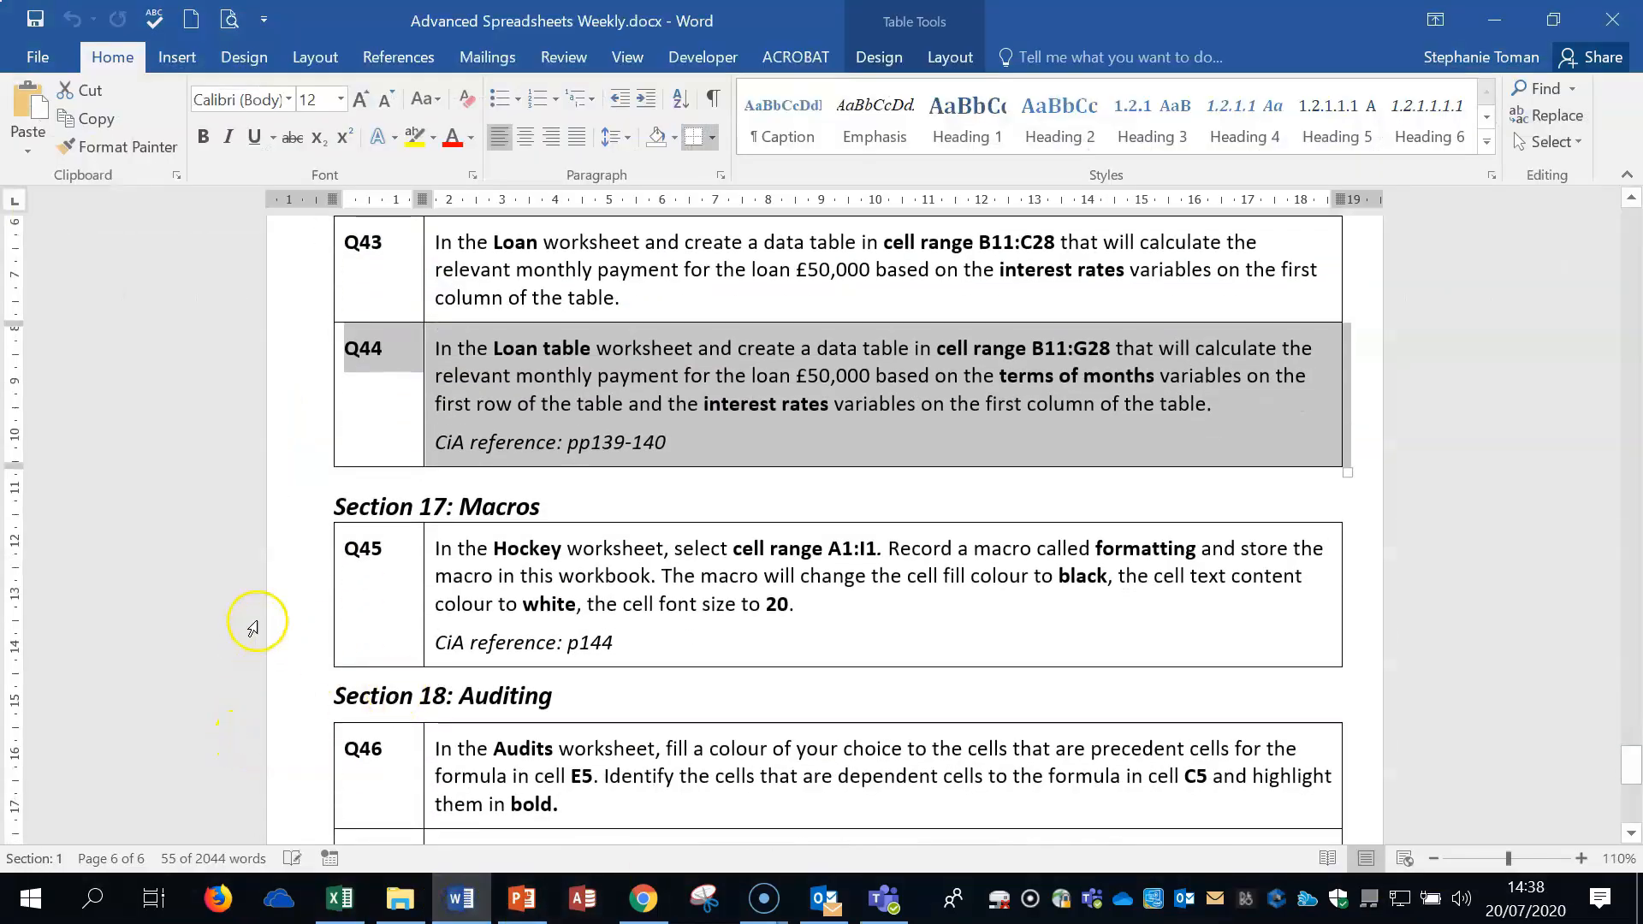
pyautogui.click(274, 608)
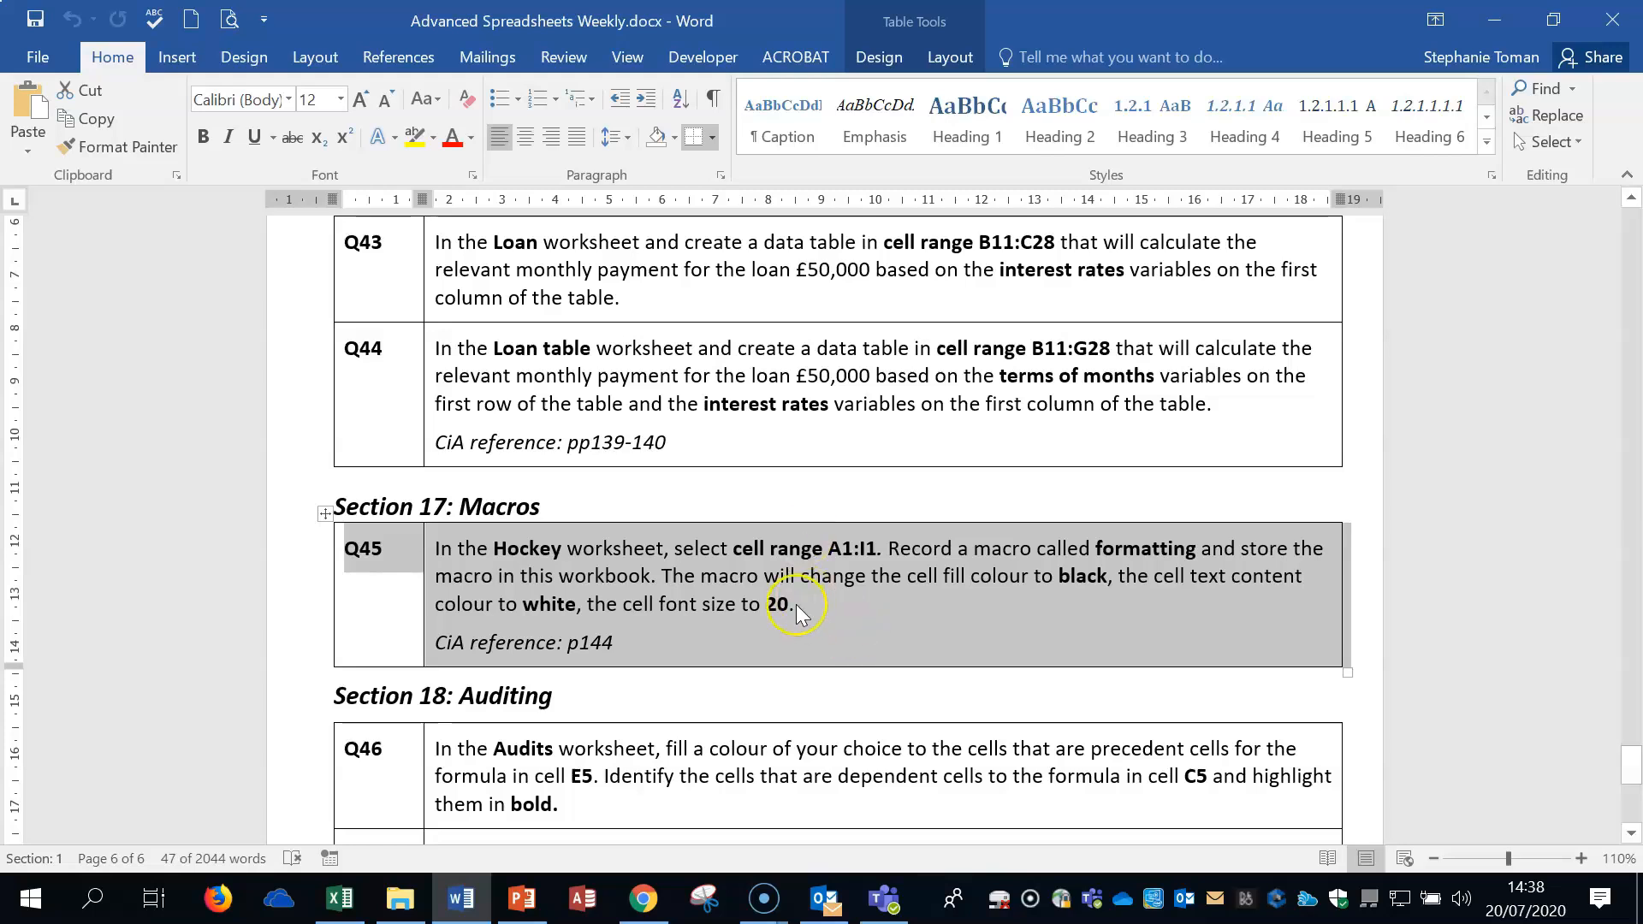
pyautogui.click(1495, 23)
pyautogui.click(1258, 520)
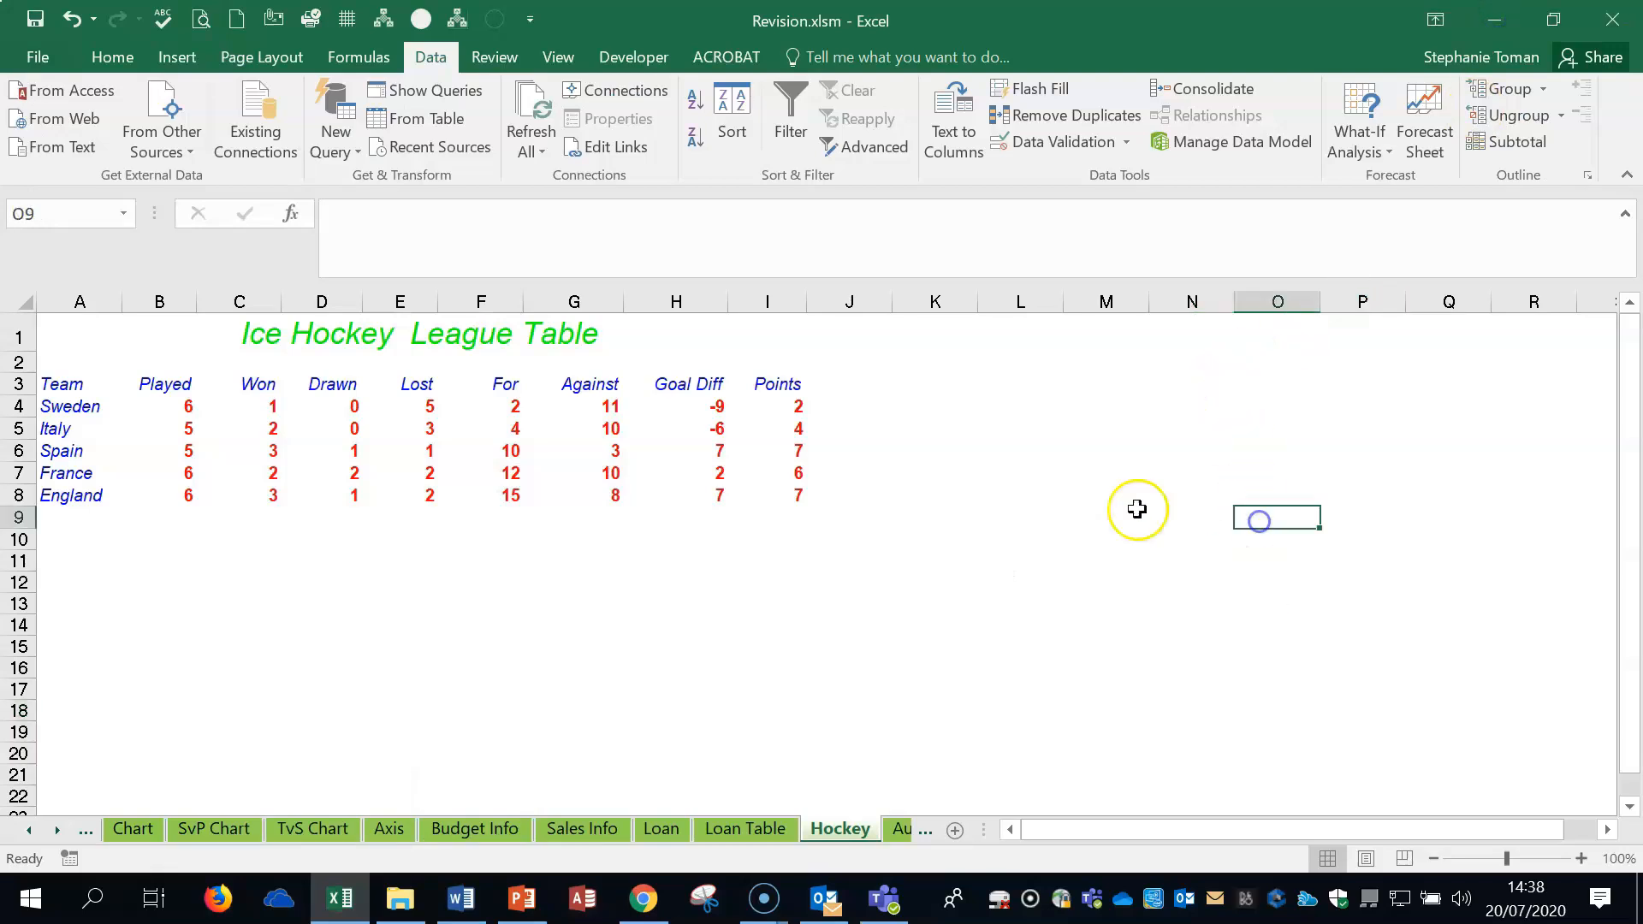
# - Check the extent of the merged league table title by selecting cell range A1:I1
pyautogui.click(777, 341)
pyautogui.click(71, 334)
pyautogui.click(778, 334)
pyautogui.moveTo(78, 332); pyautogui.dragTo(642, 334)
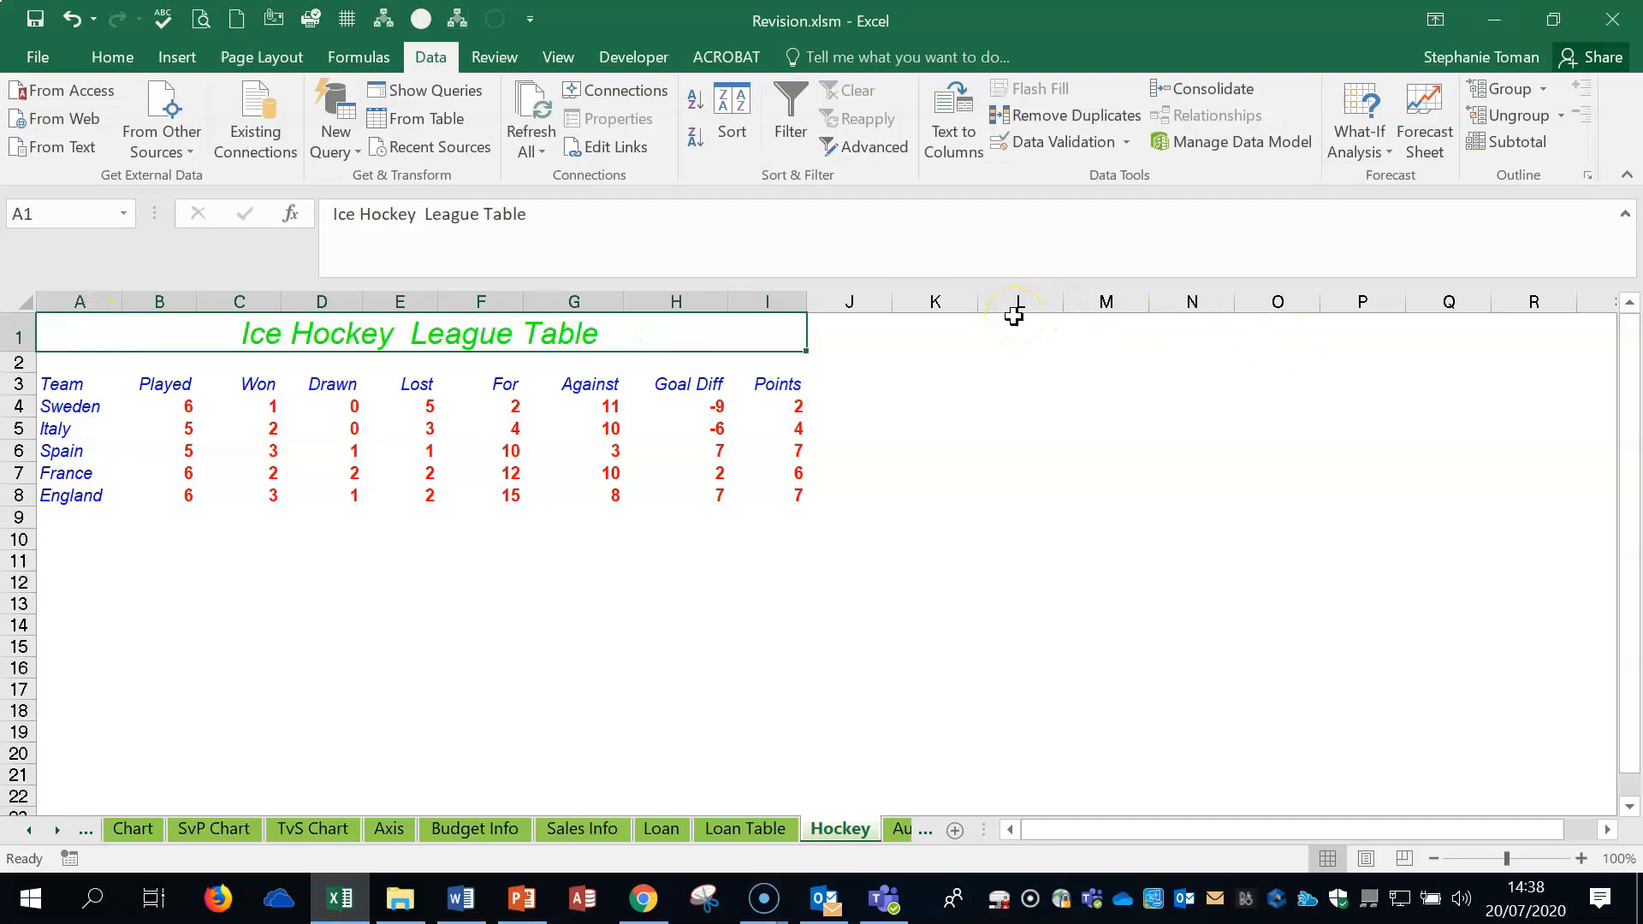
# - Check in the ribbon customization options whether the Developer commands are enabled
pyautogui.click(631, 58)
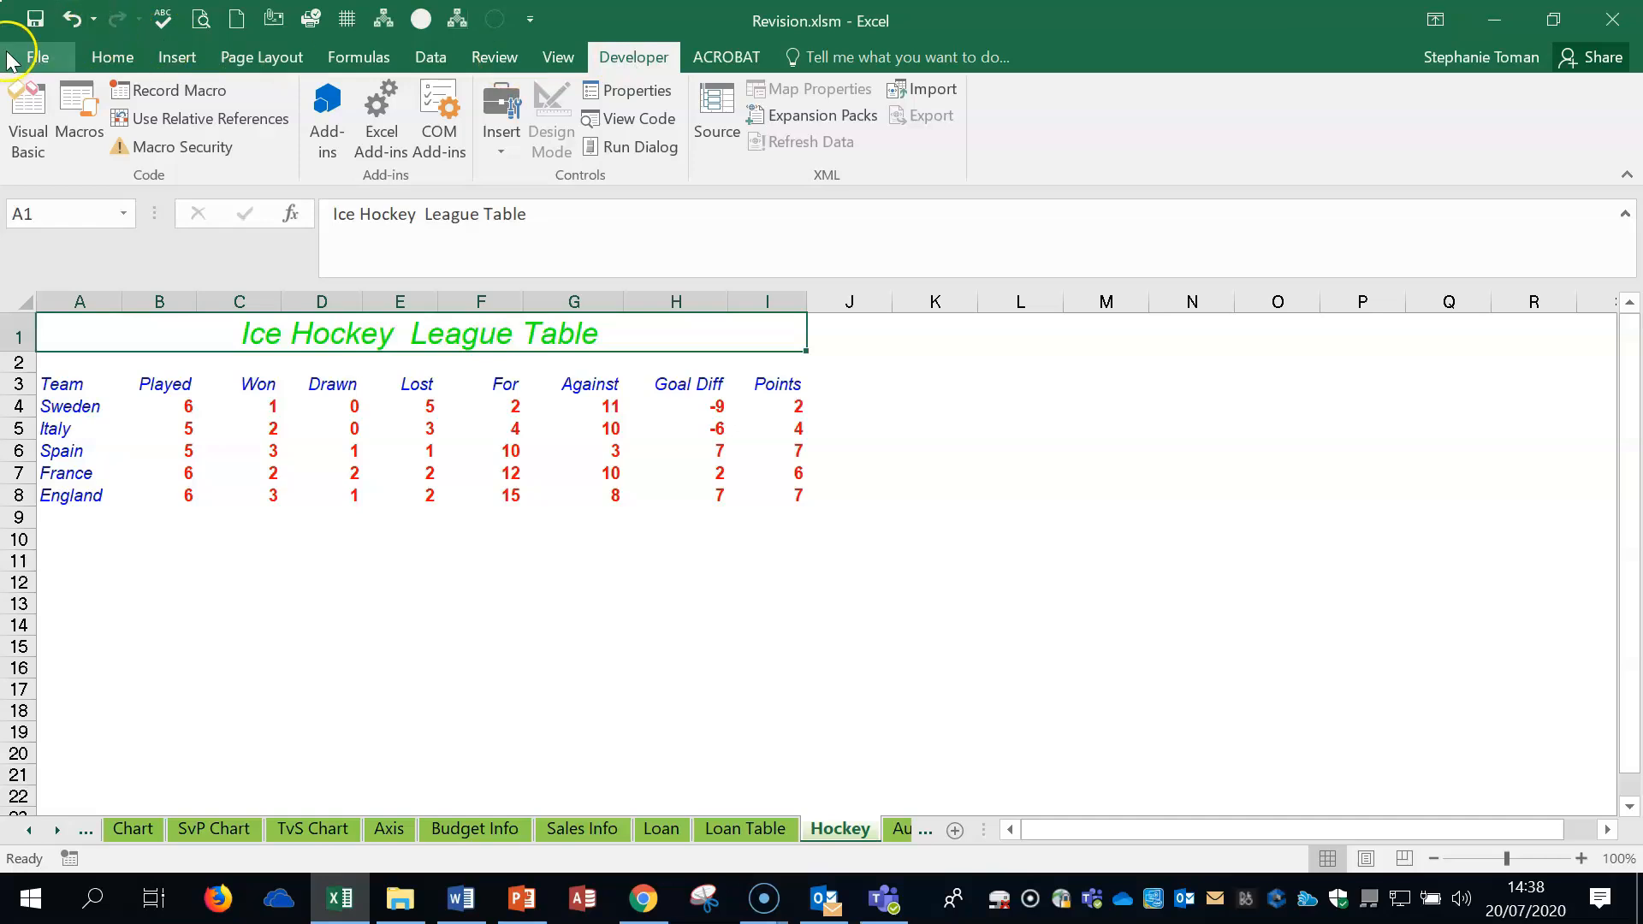
pyautogui.click(35, 57)
pyautogui.click(66, 627)
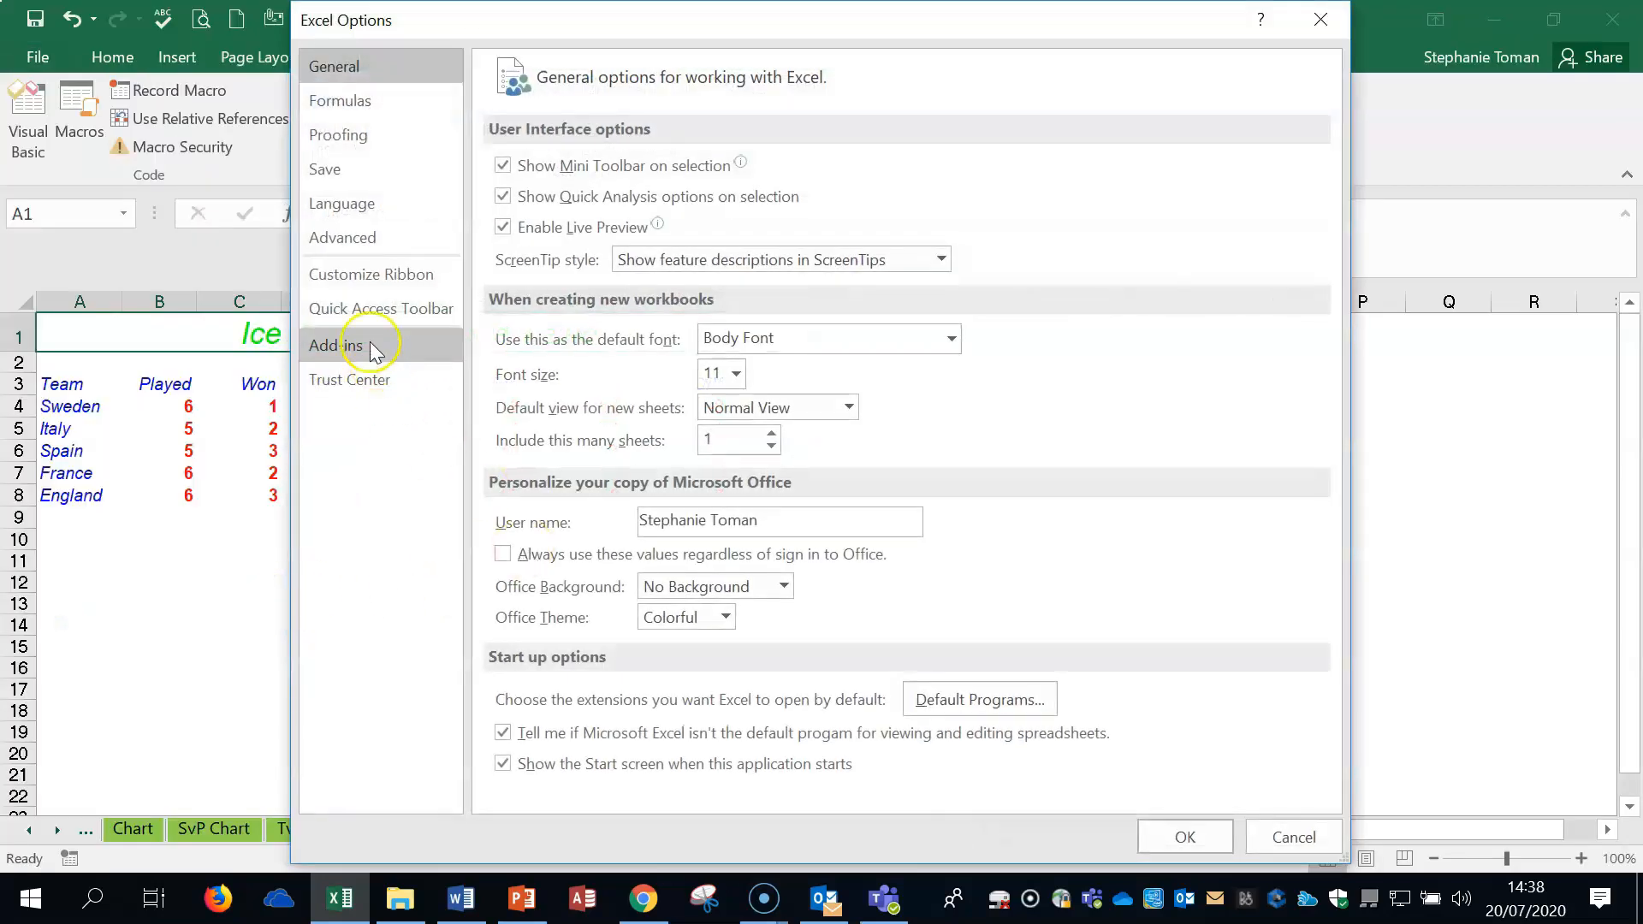
pyautogui.click(367, 272)
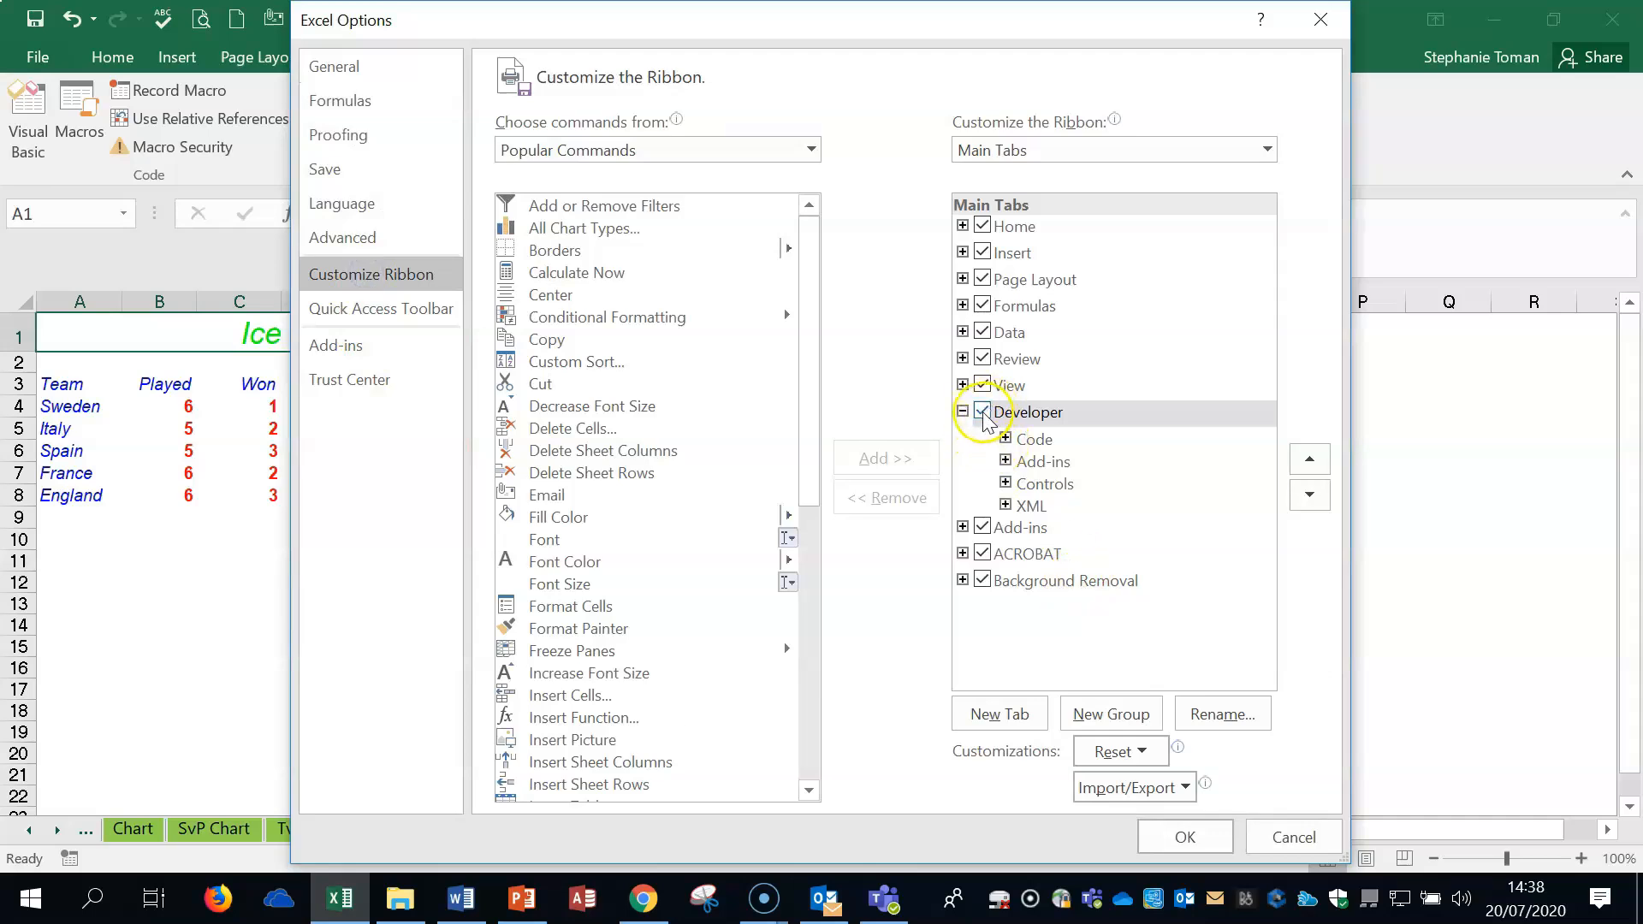
pyautogui.click(1180, 837)
pyautogui.click(1143, 472)
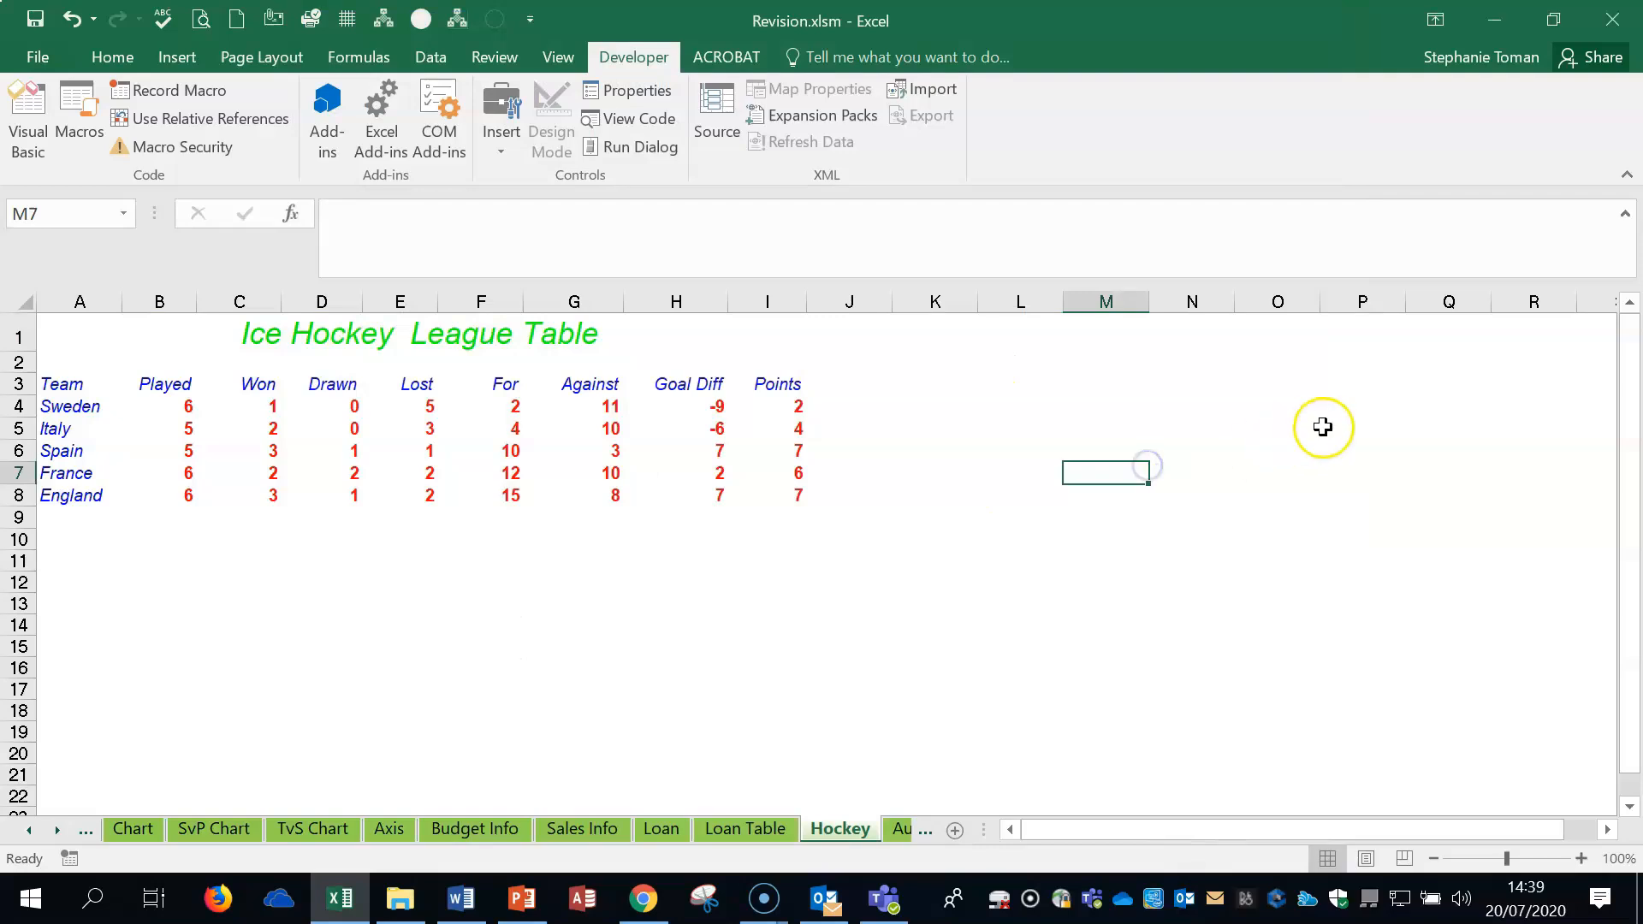
# - Review the fill, font colour and font size options for the title in A1:I1, leaving an empty cell selected
pyautogui.click(181, 339)
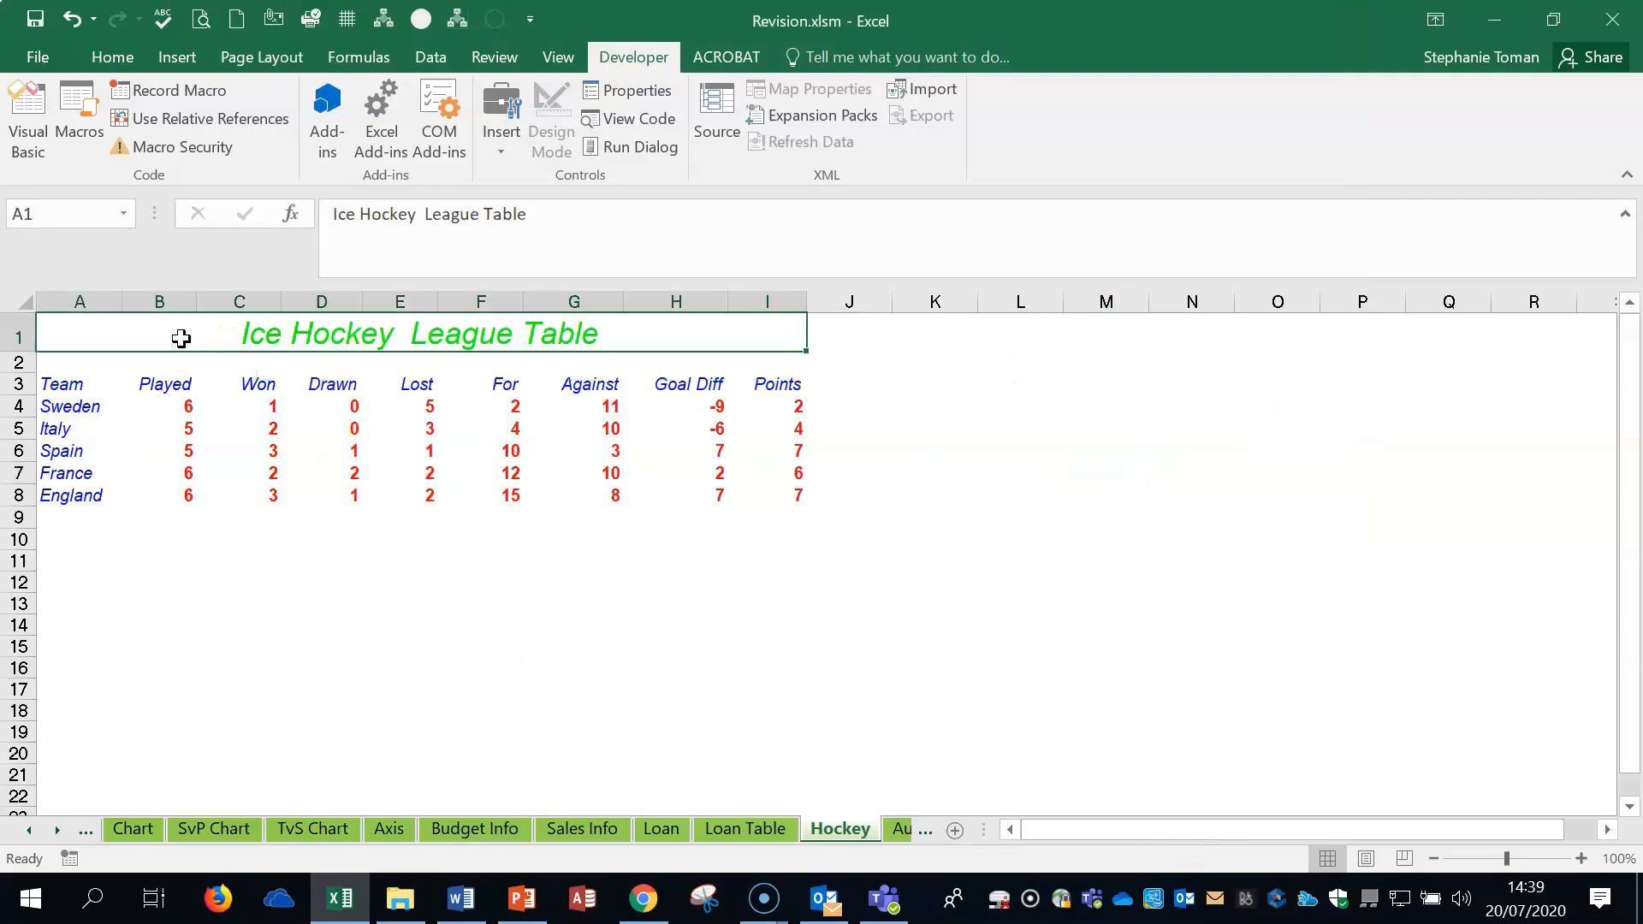
pyautogui.click(114, 54)
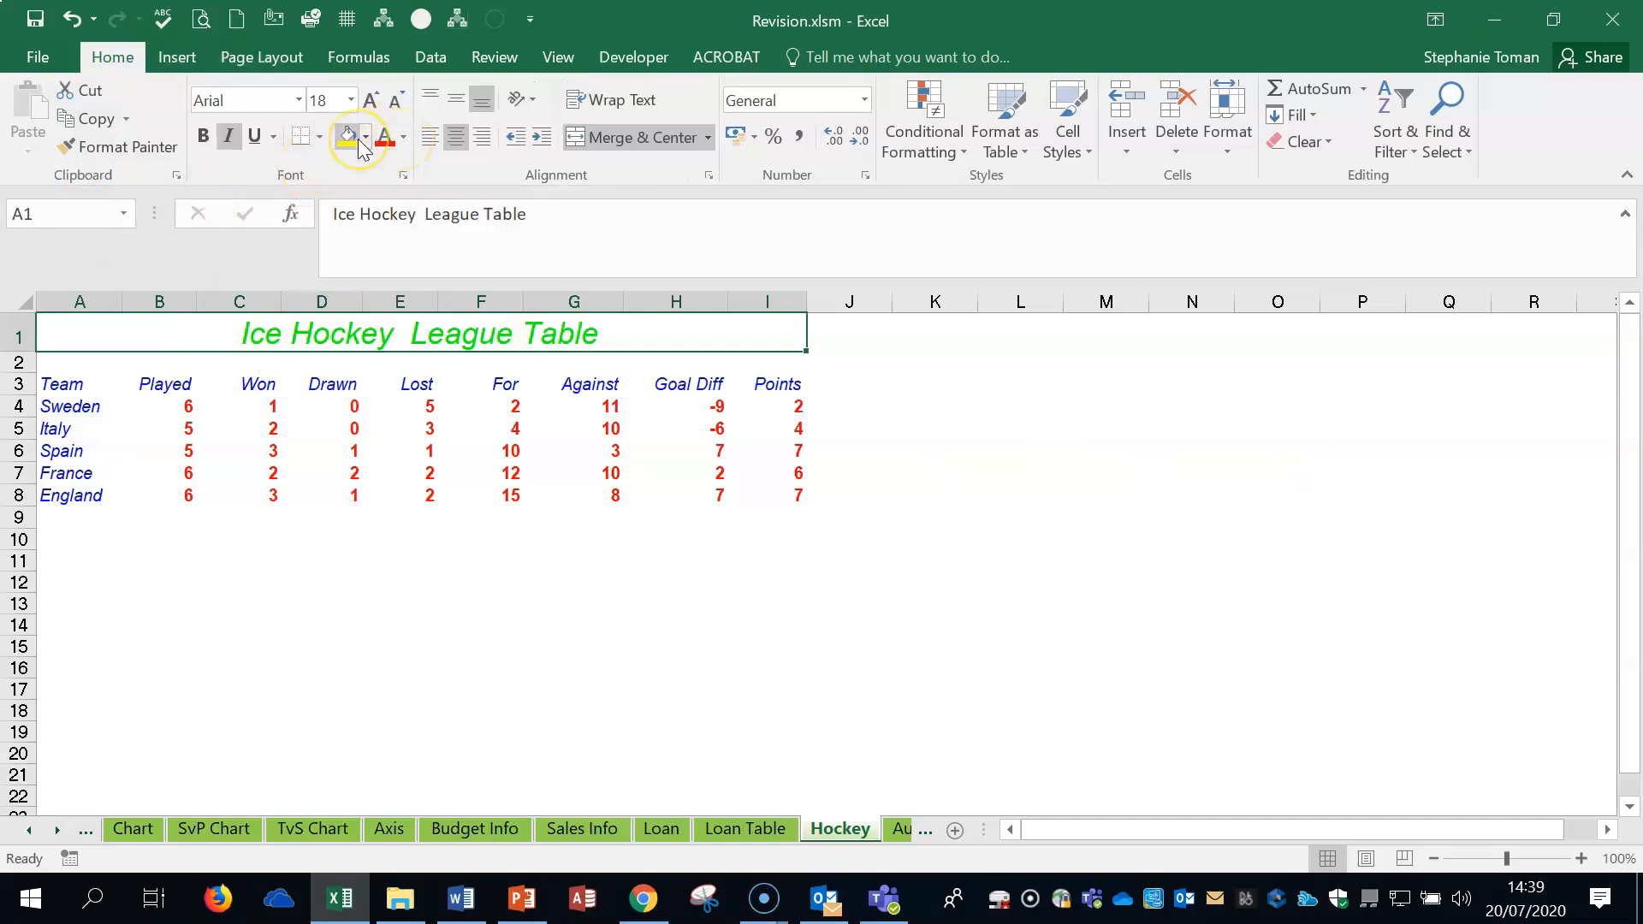
pyautogui.click(648, 291)
pyautogui.click(1036, 521)
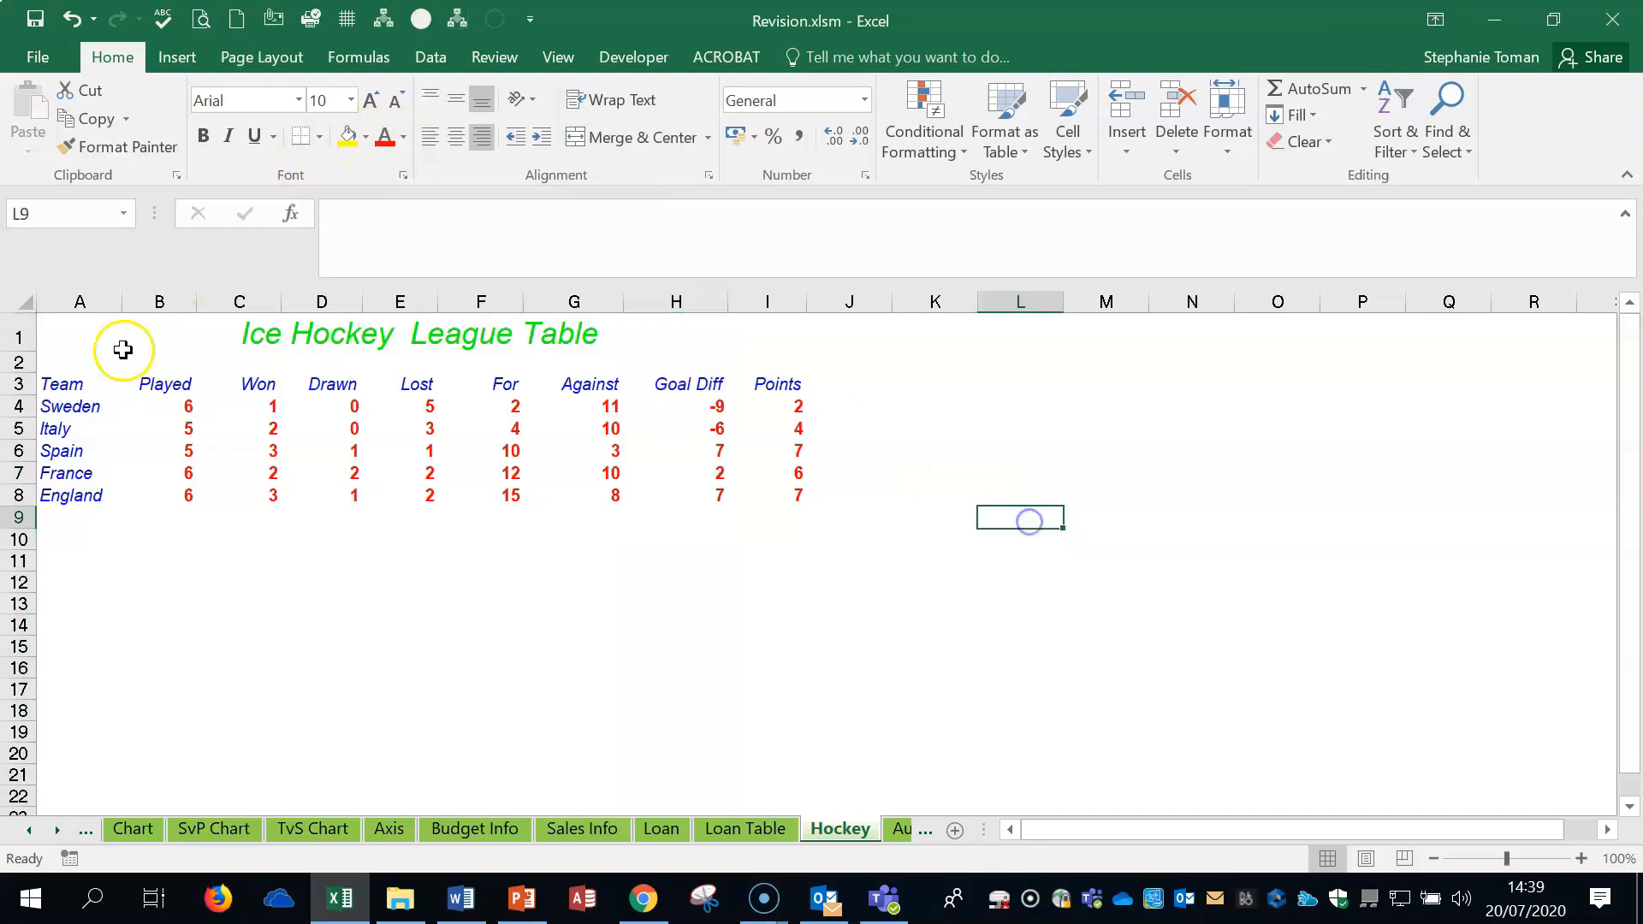
pyautogui.click(69, 361)
pyautogui.click(114, 330)
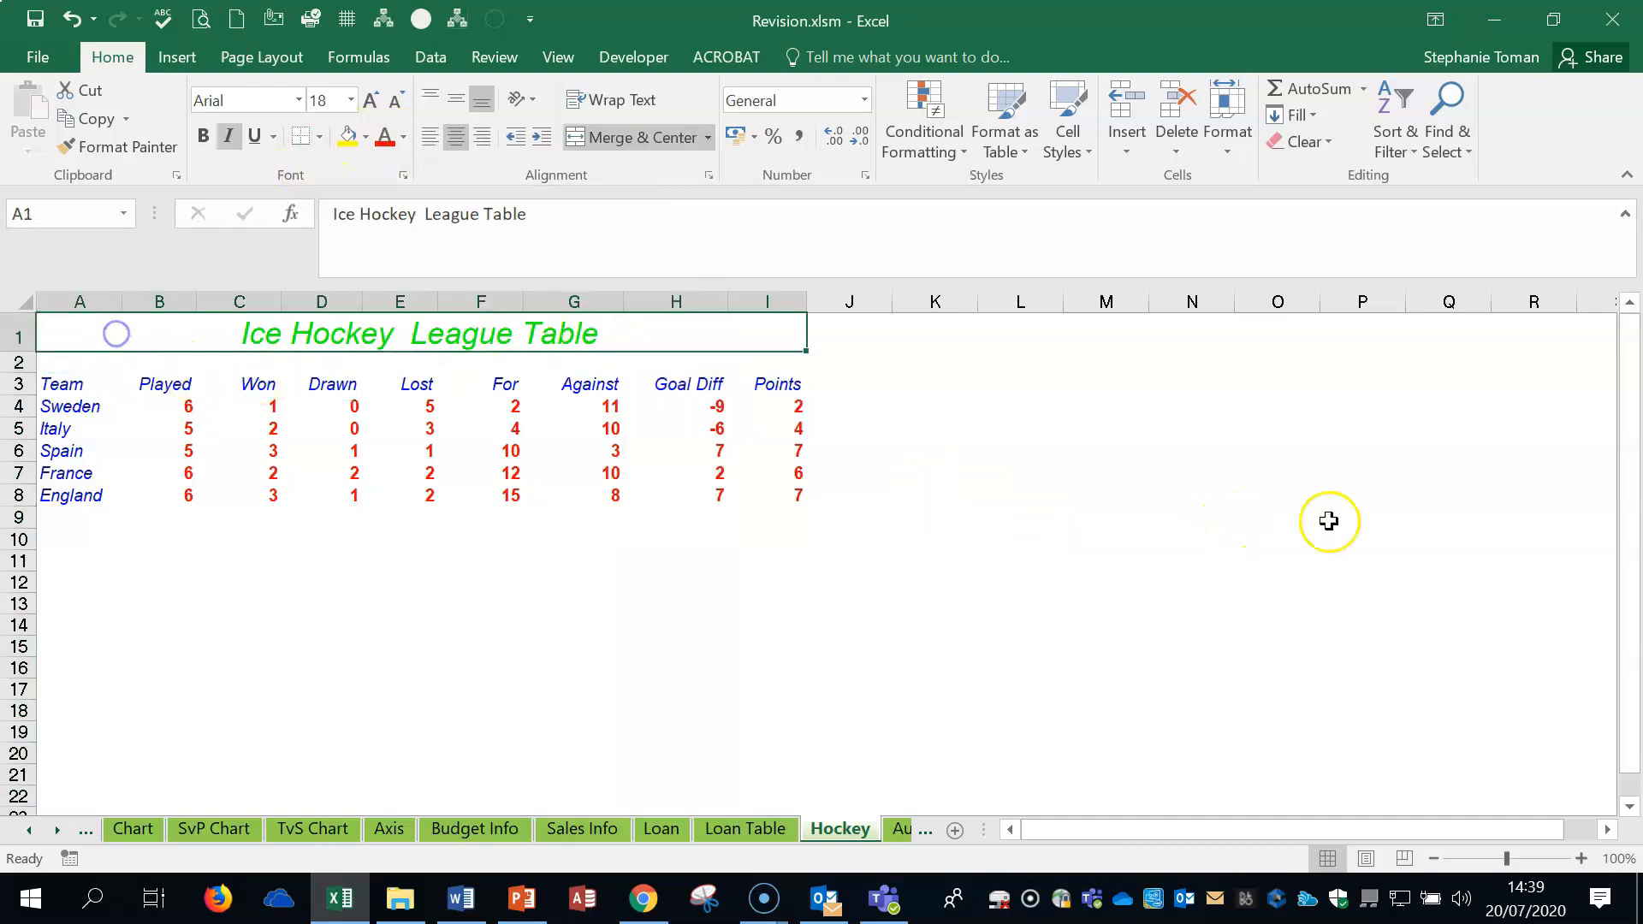
pyautogui.click(1510, 469)
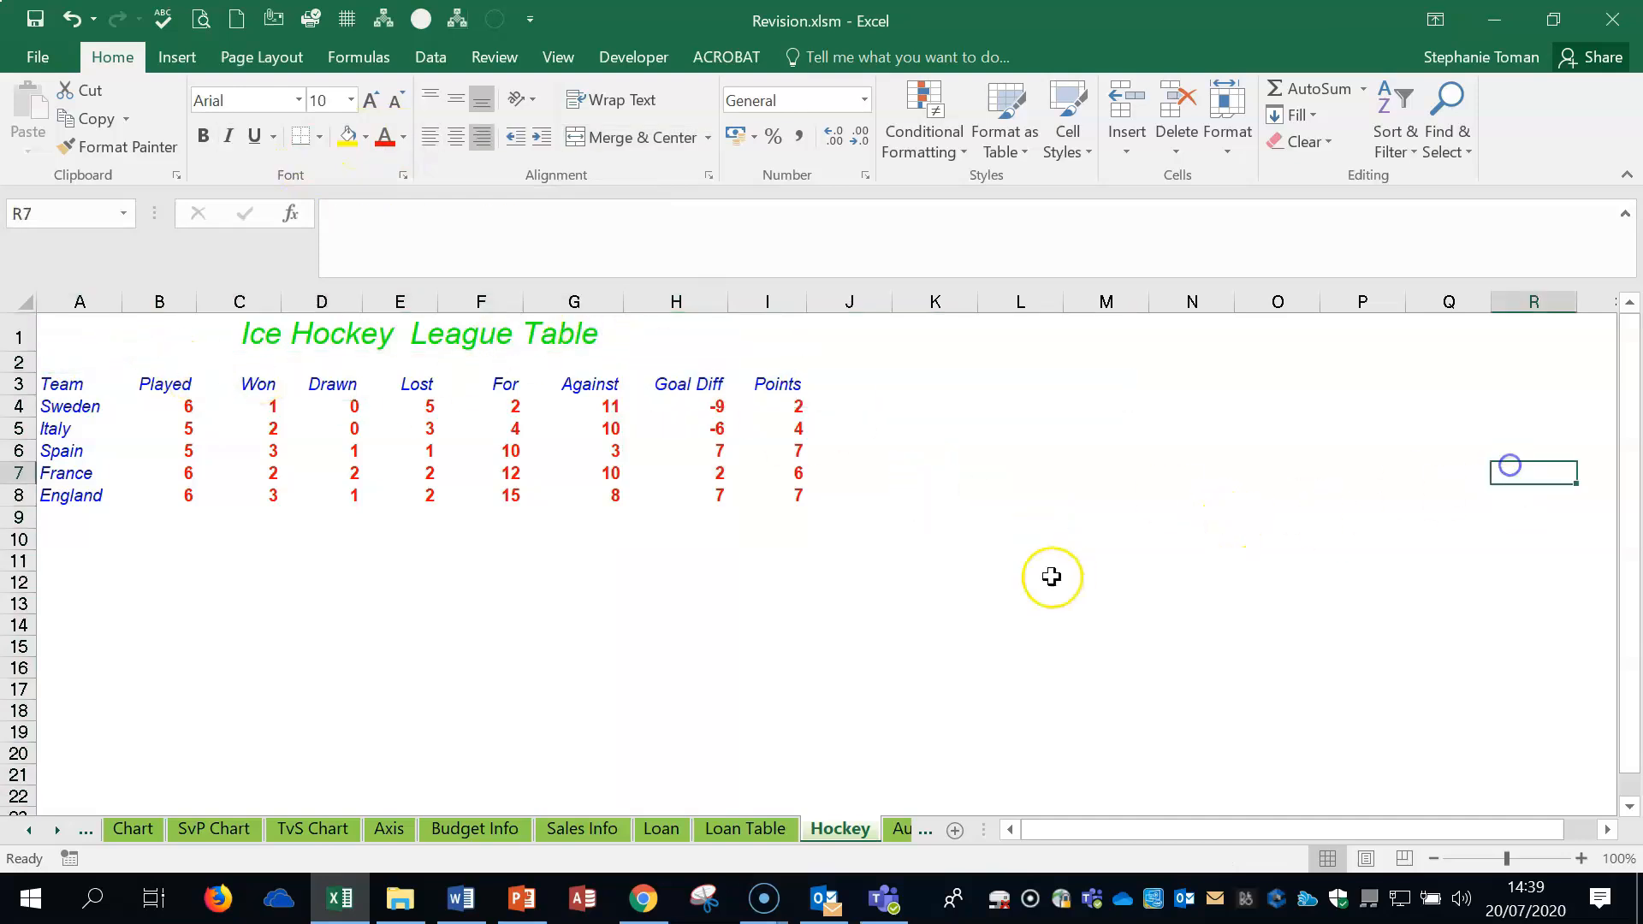
# - Start recording a macro named formatting, stored in This Workbook
pyautogui.click(633, 57)
pyautogui.click(167, 89)
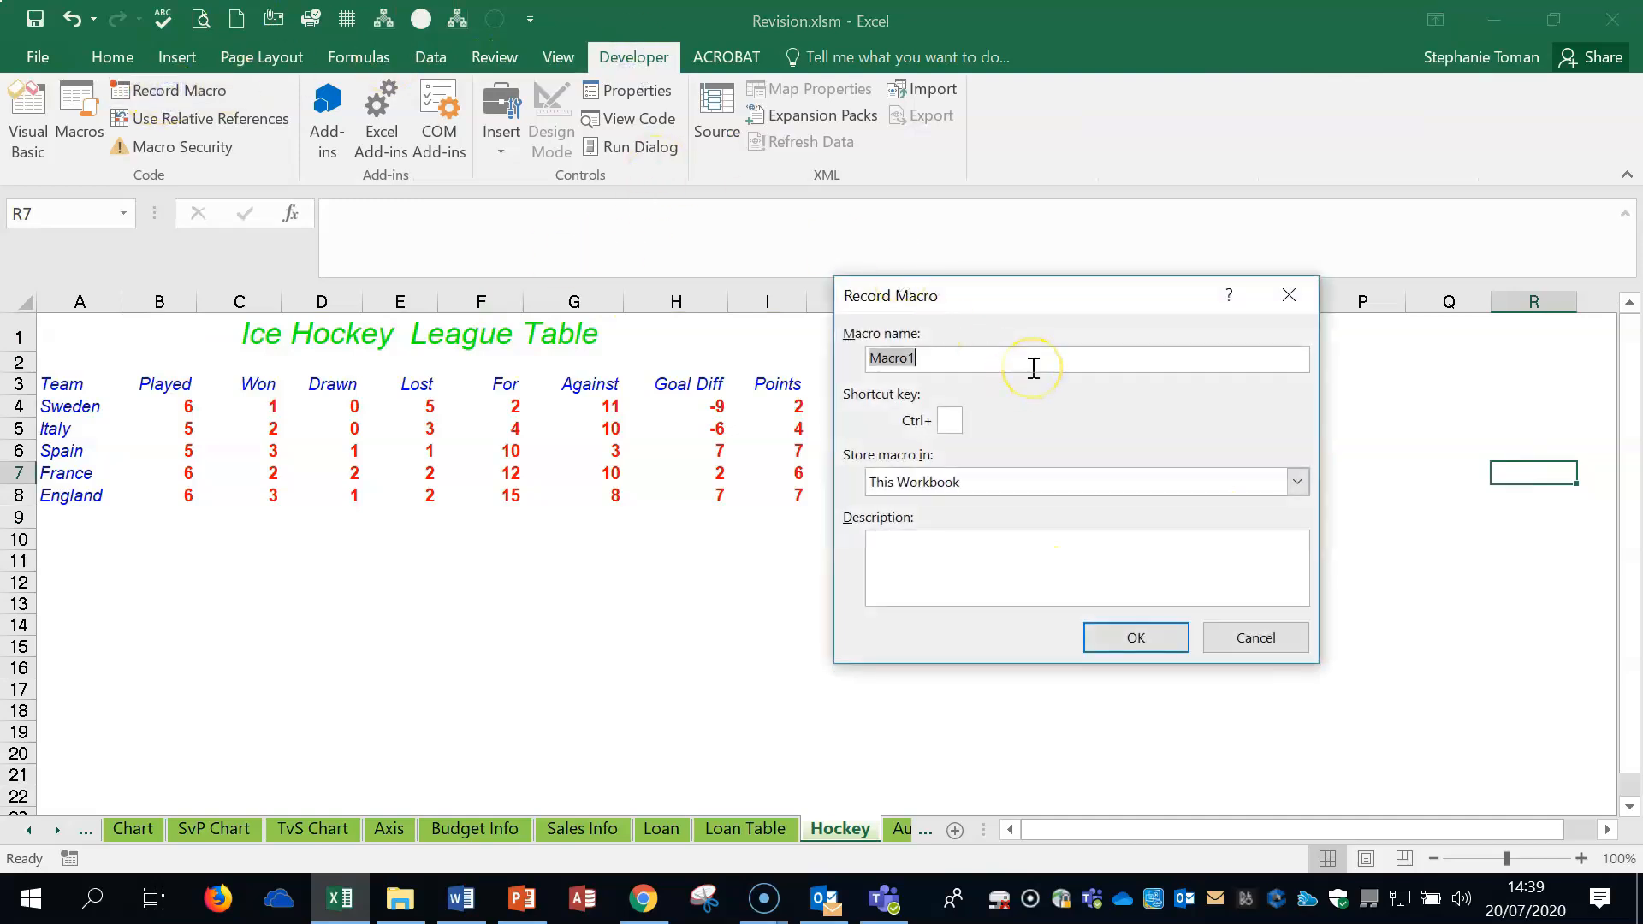
pyautogui.write('formatting')
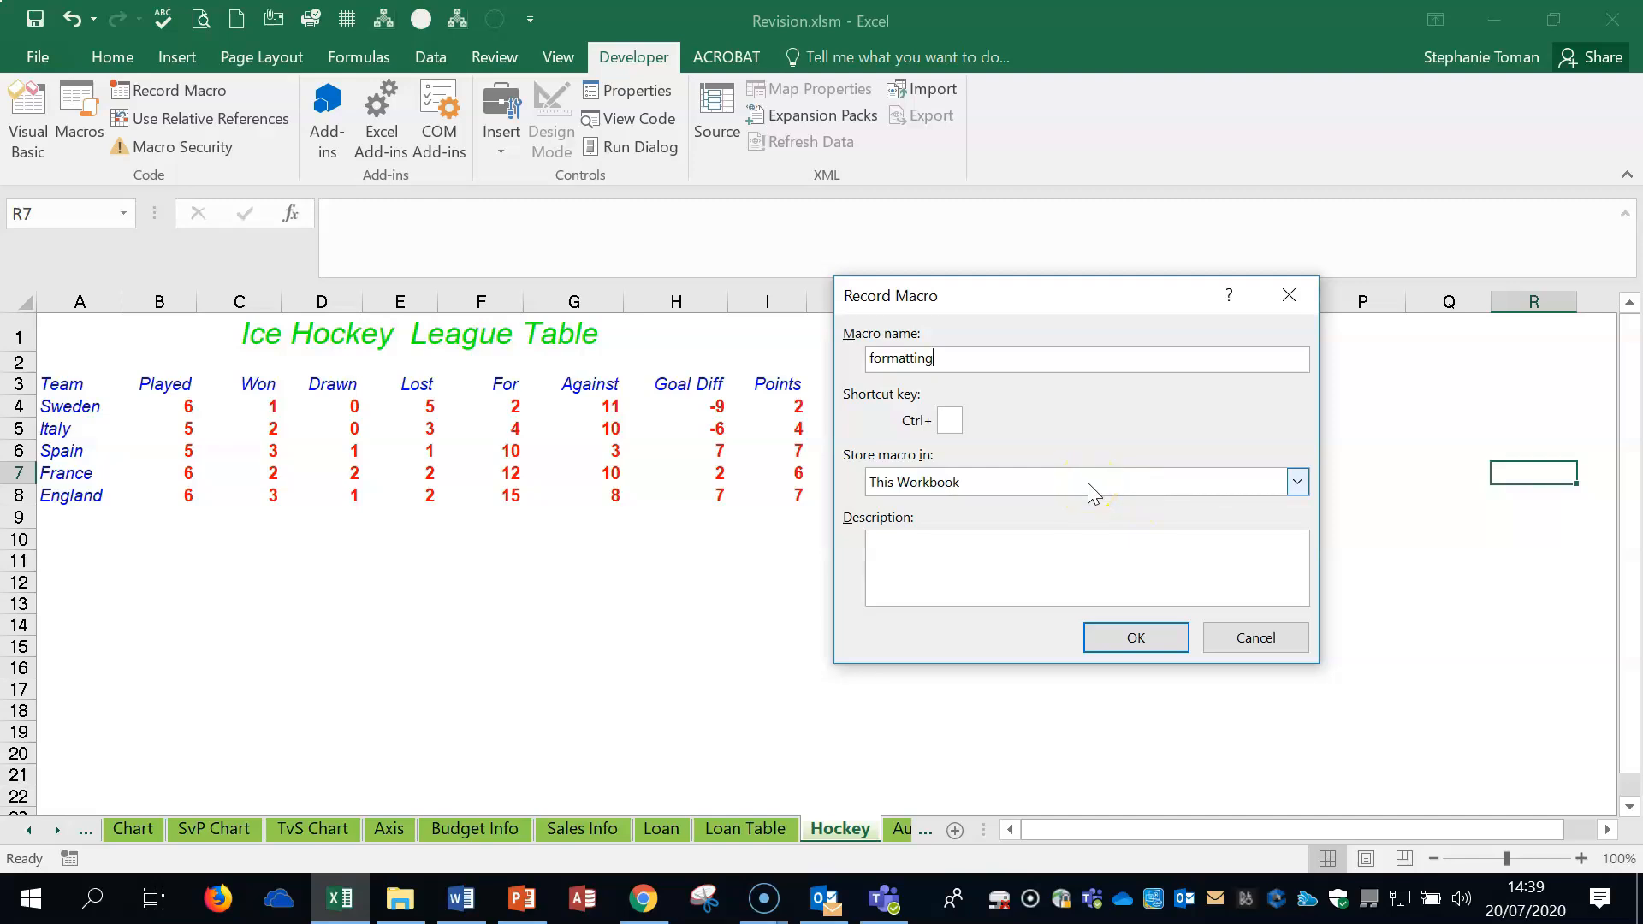
pyautogui.click(1135, 637)
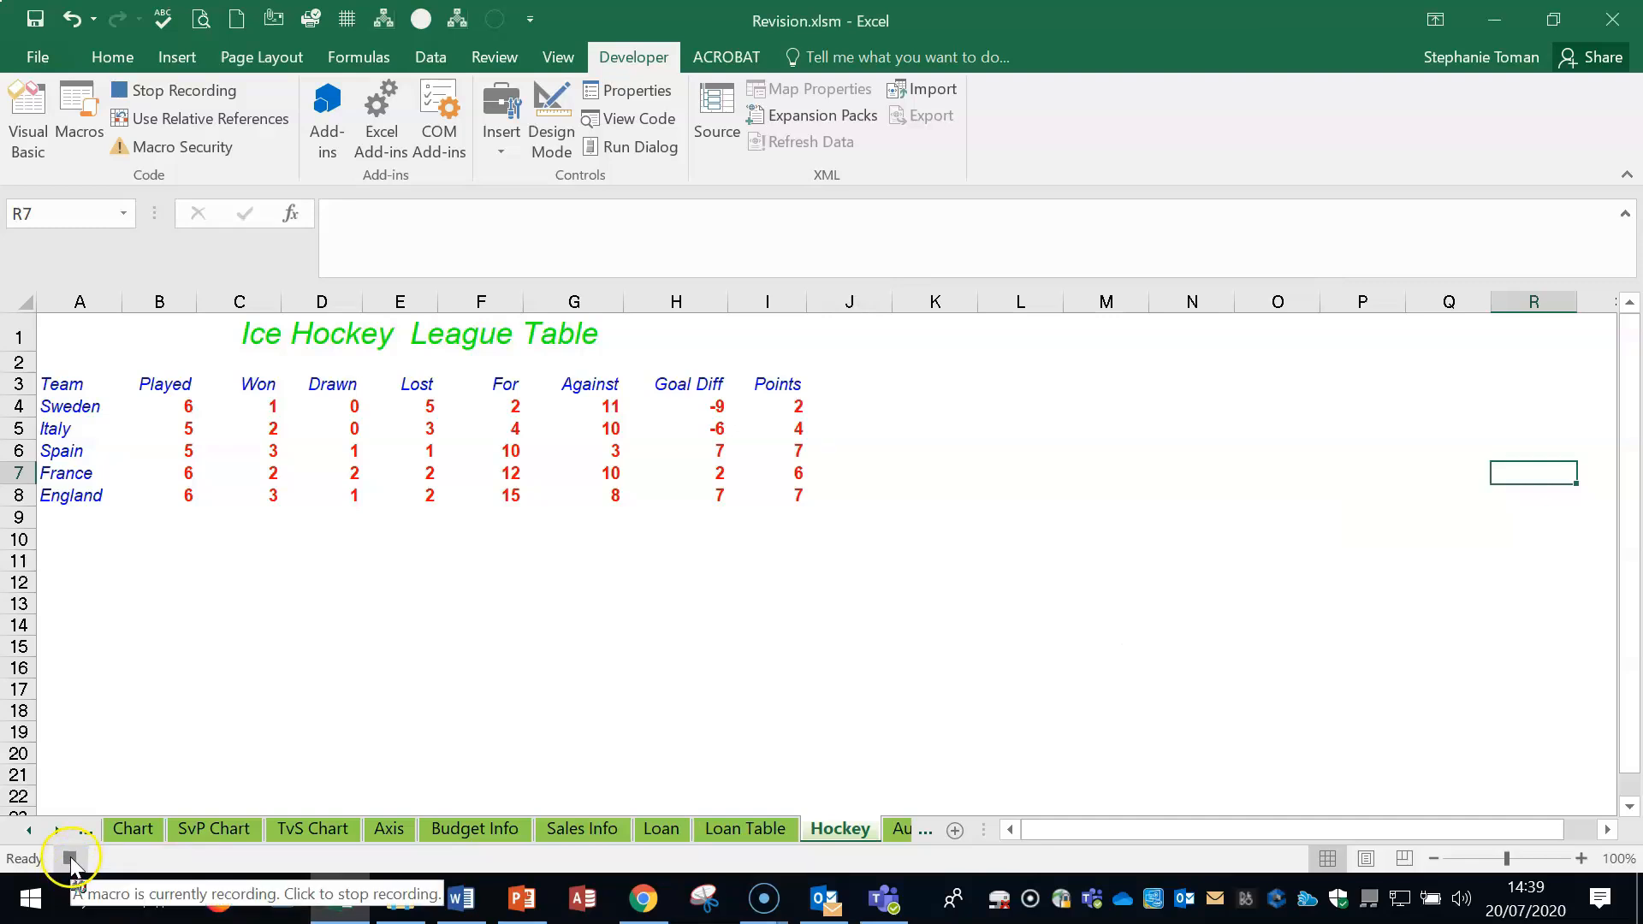
# - Format the Ice Hockey League Table title in A1:I1 with a black fill, white font colour and font size 20
pyautogui.click(147, 334)
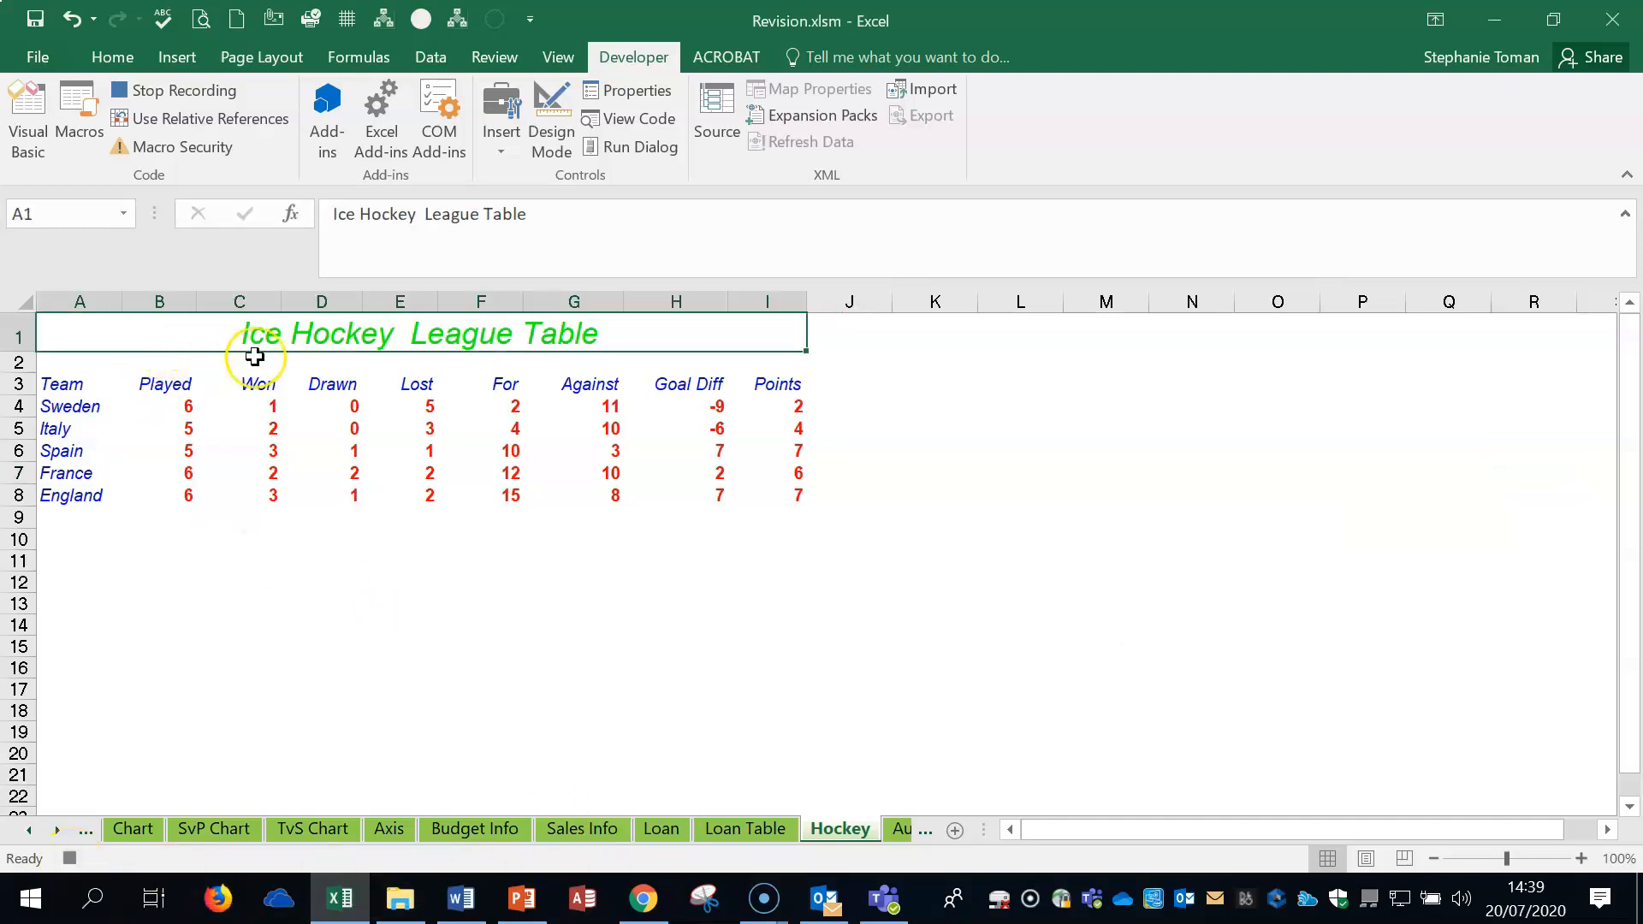
pyautogui.click(122, 58)
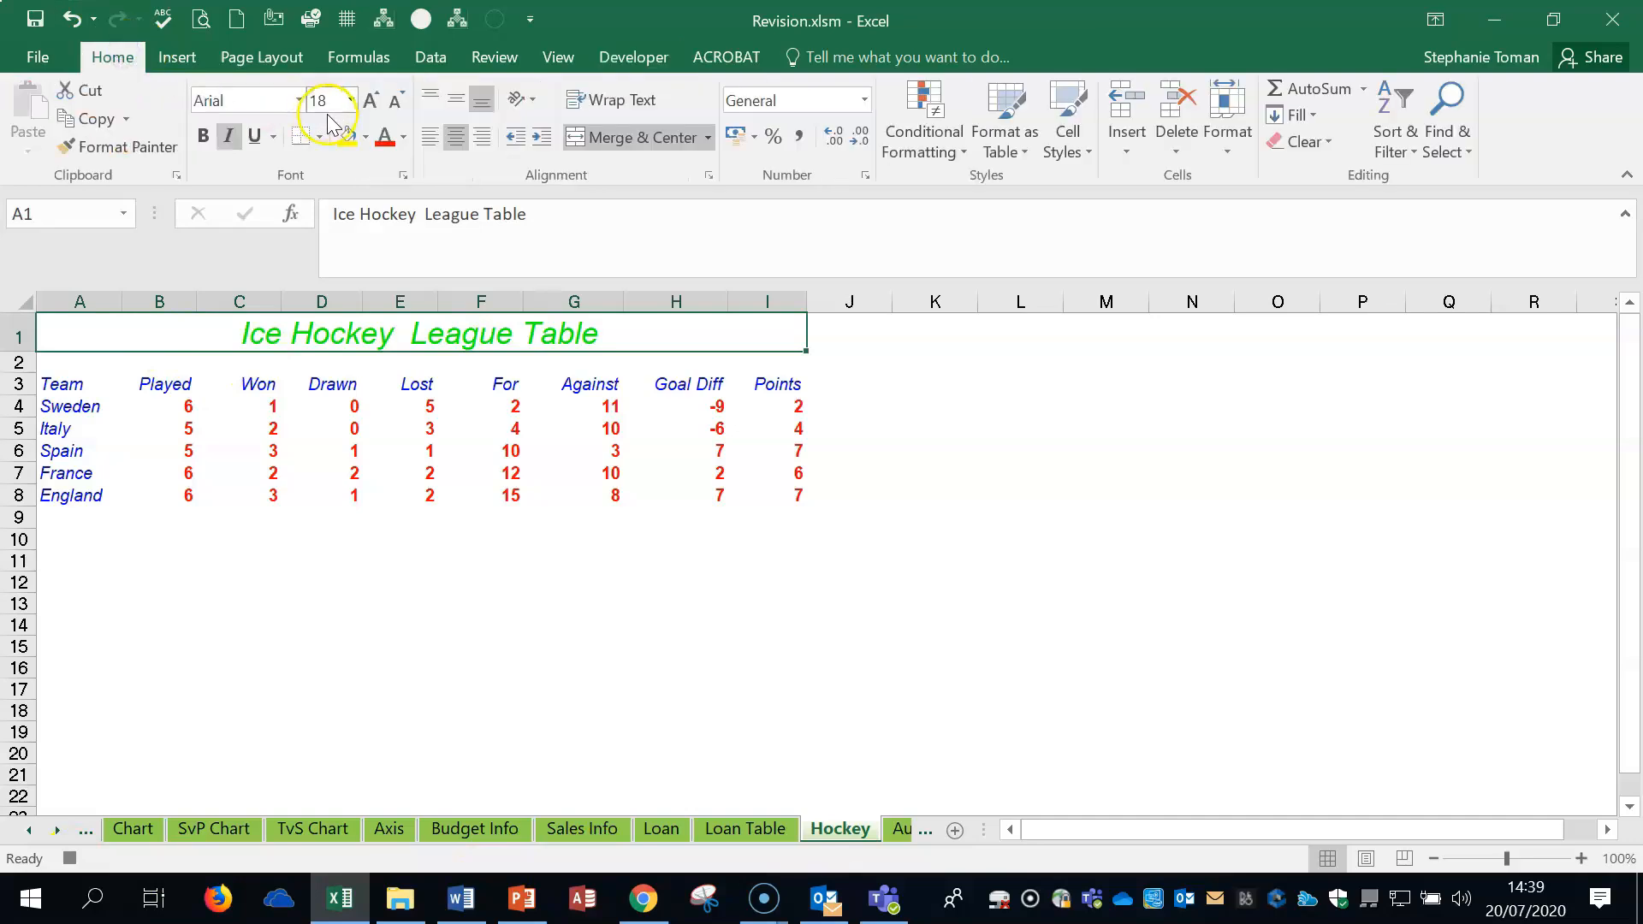
pyautogui.click(366, 136)
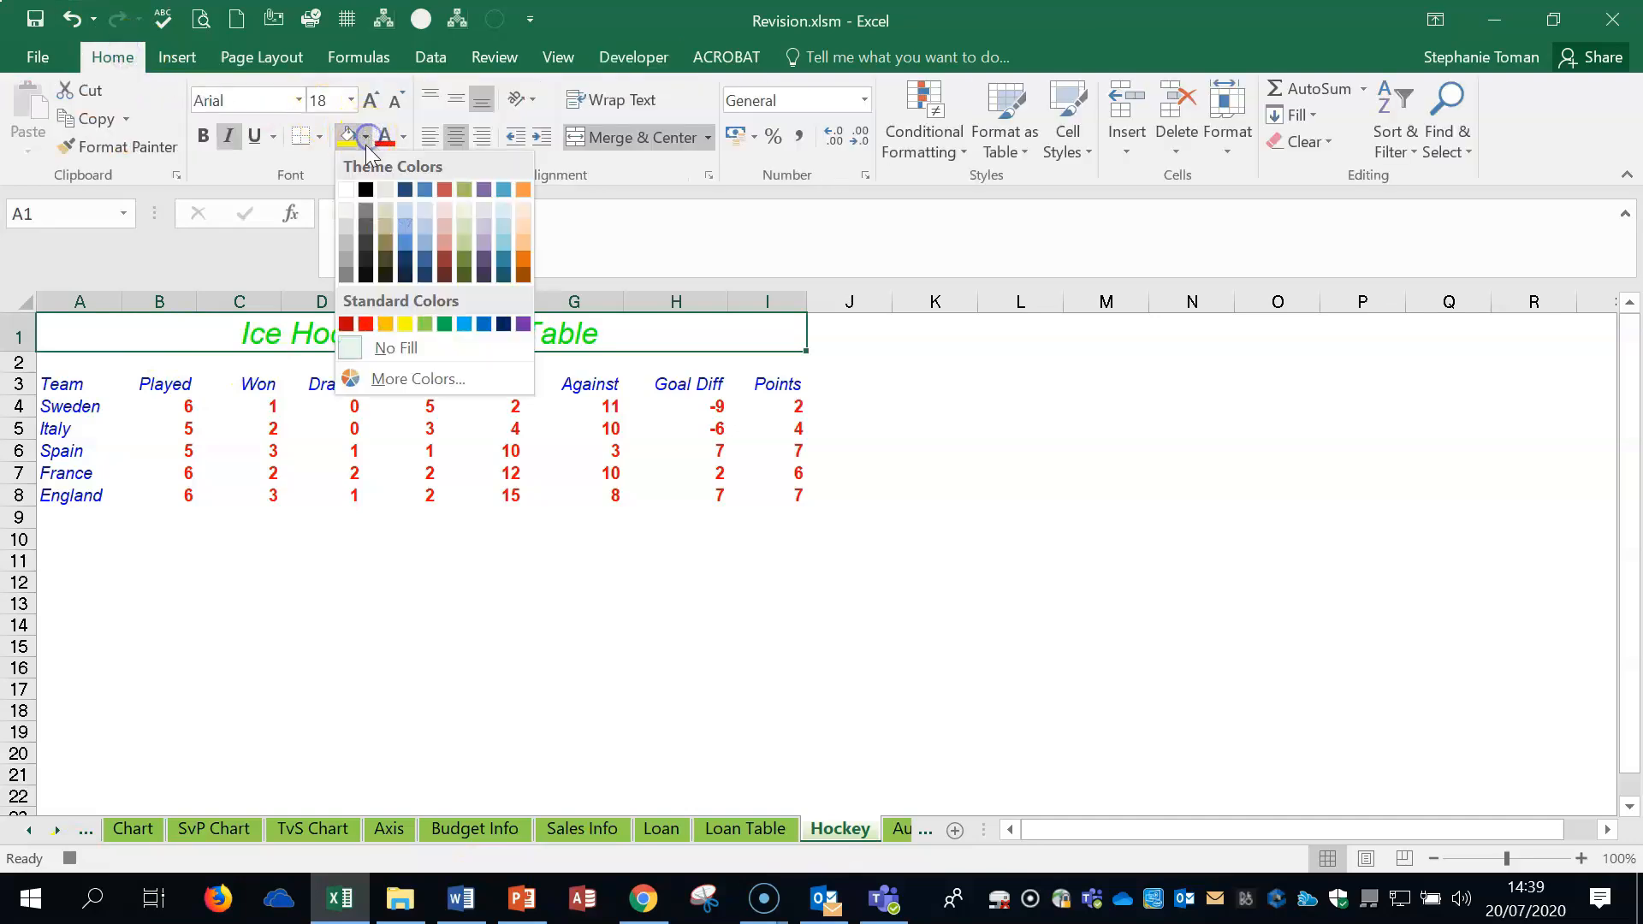
pyautogui.click(365, 190)
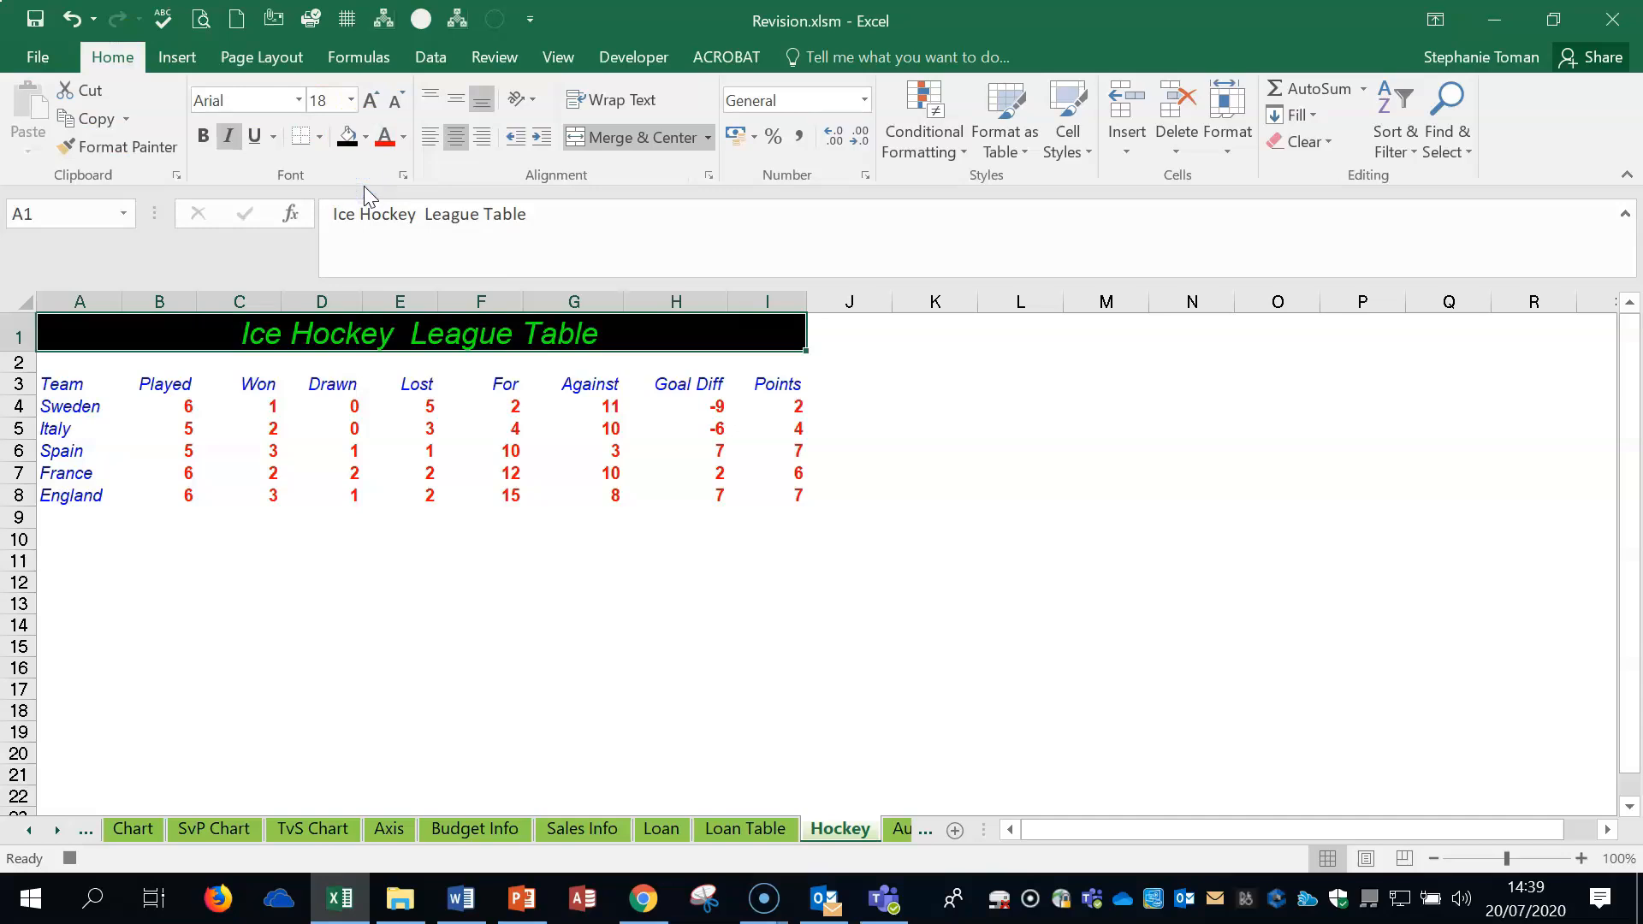
pyautogui.click(402, 139)
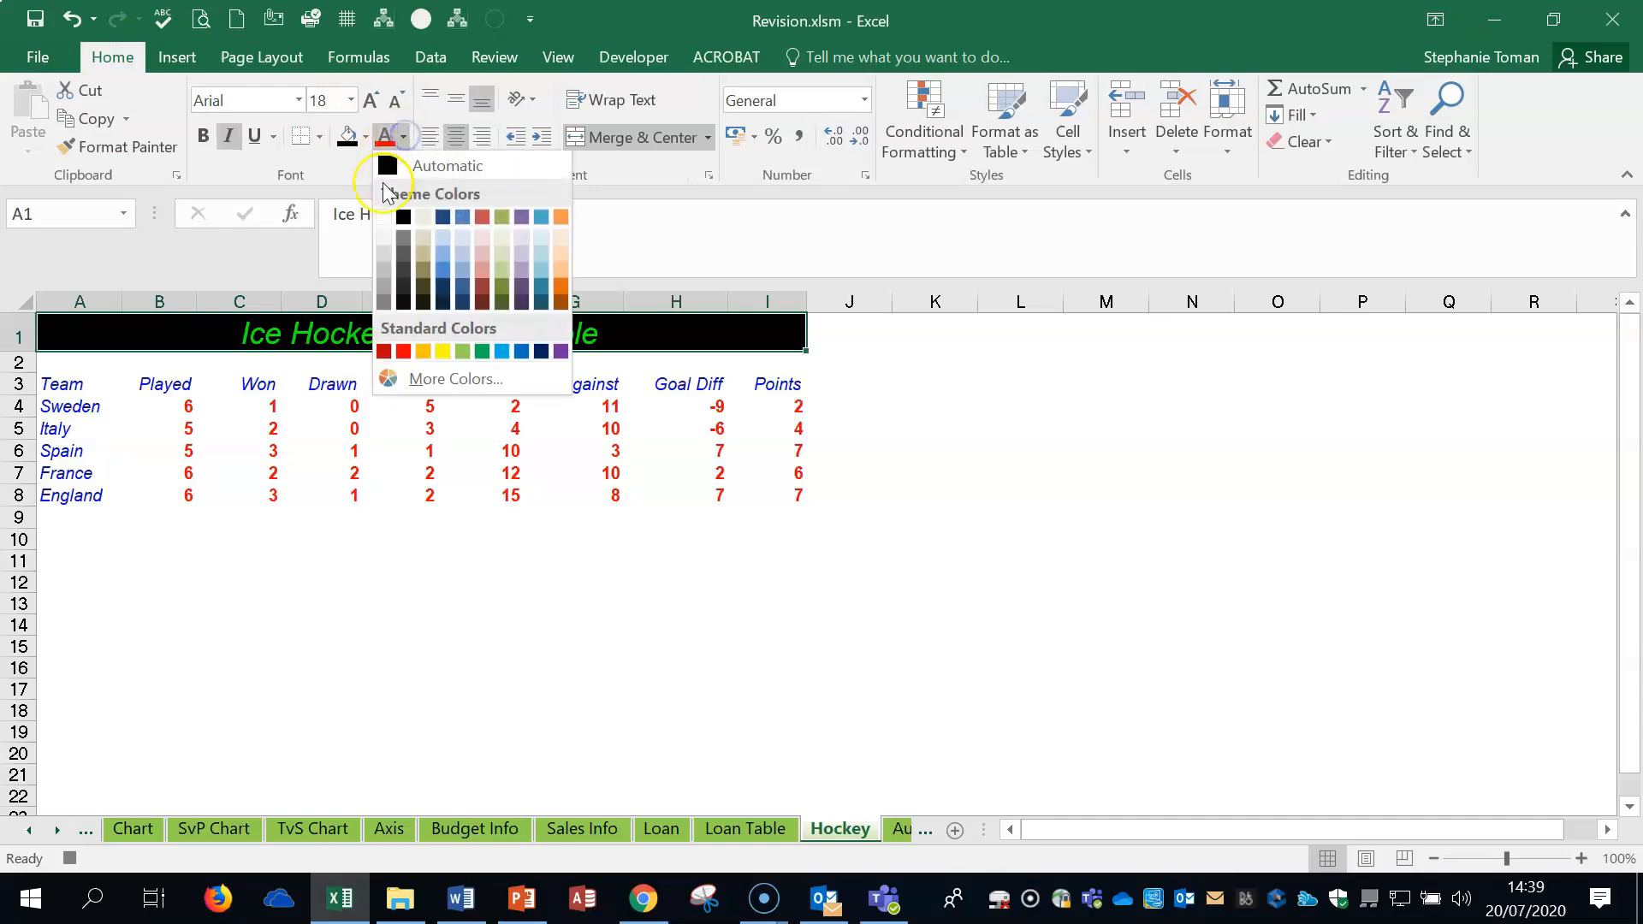
pyautogui.click(382, 214)
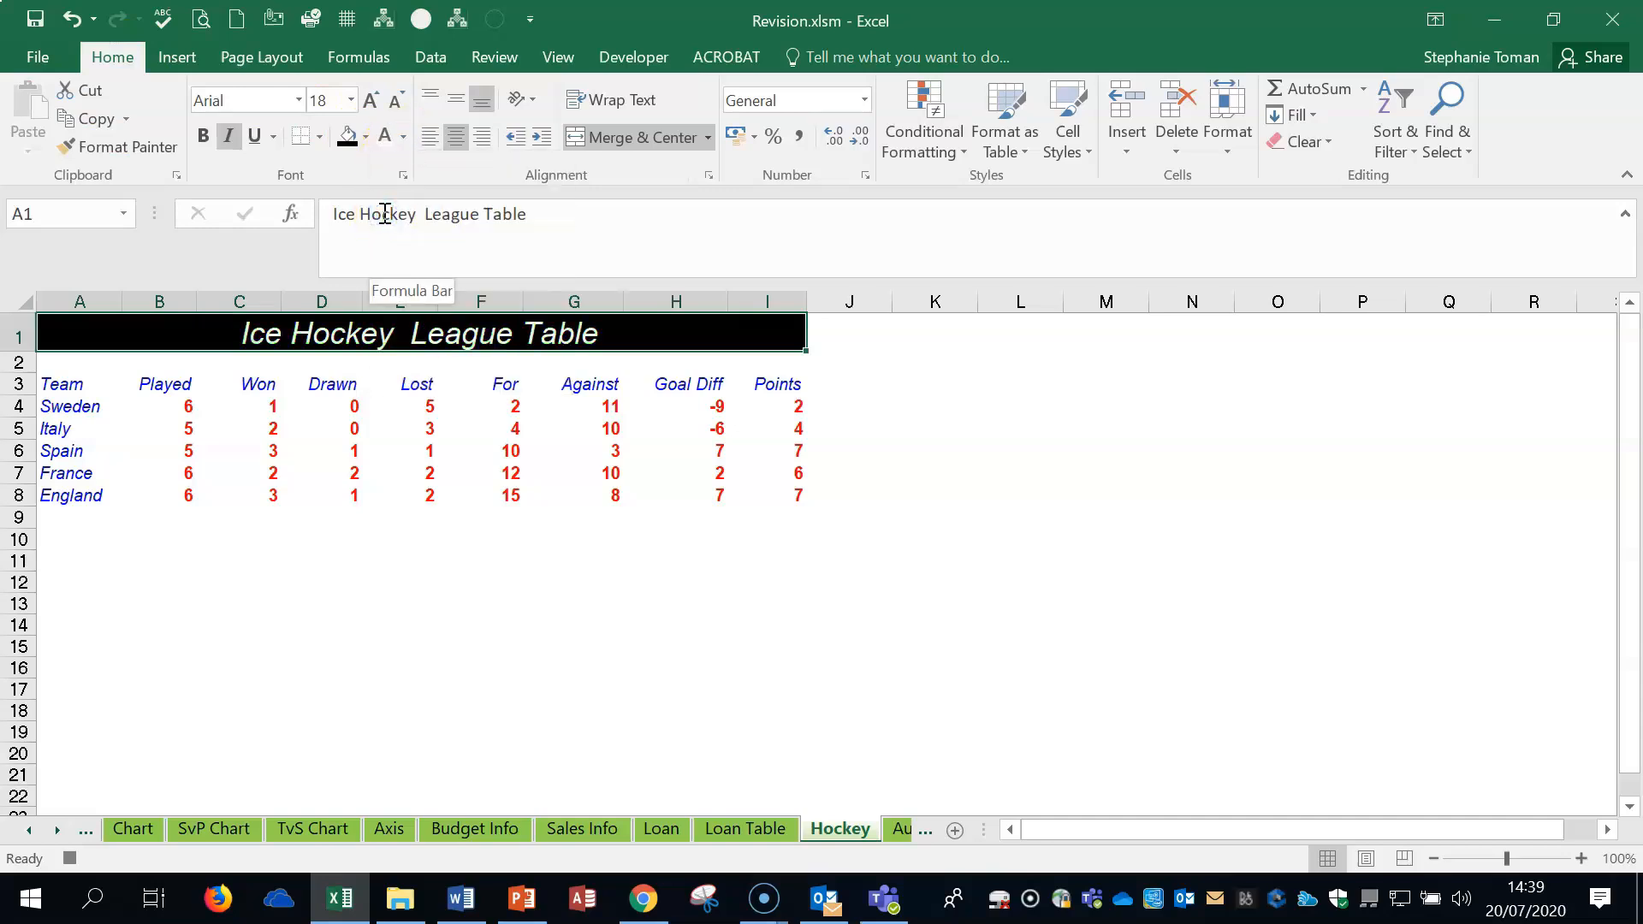
pyautogui.click(373, 101)
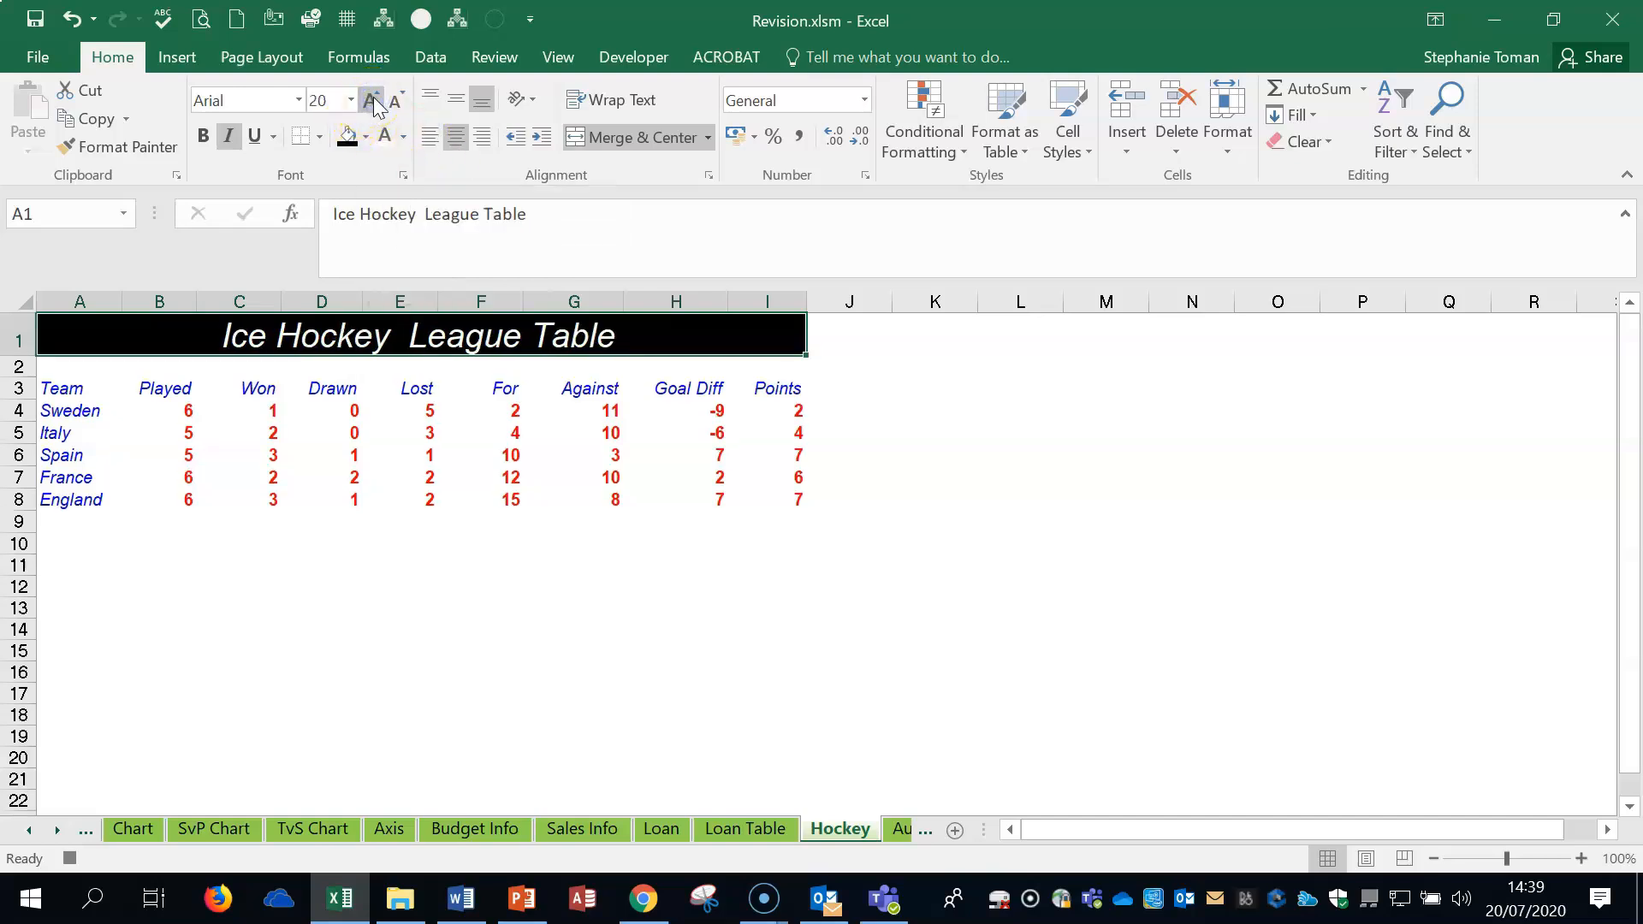
# - Stop recording the macro and check the workbook's macro list for formatting
pyautogui.click(69, 858)
pyautogui.click(1142, 521)
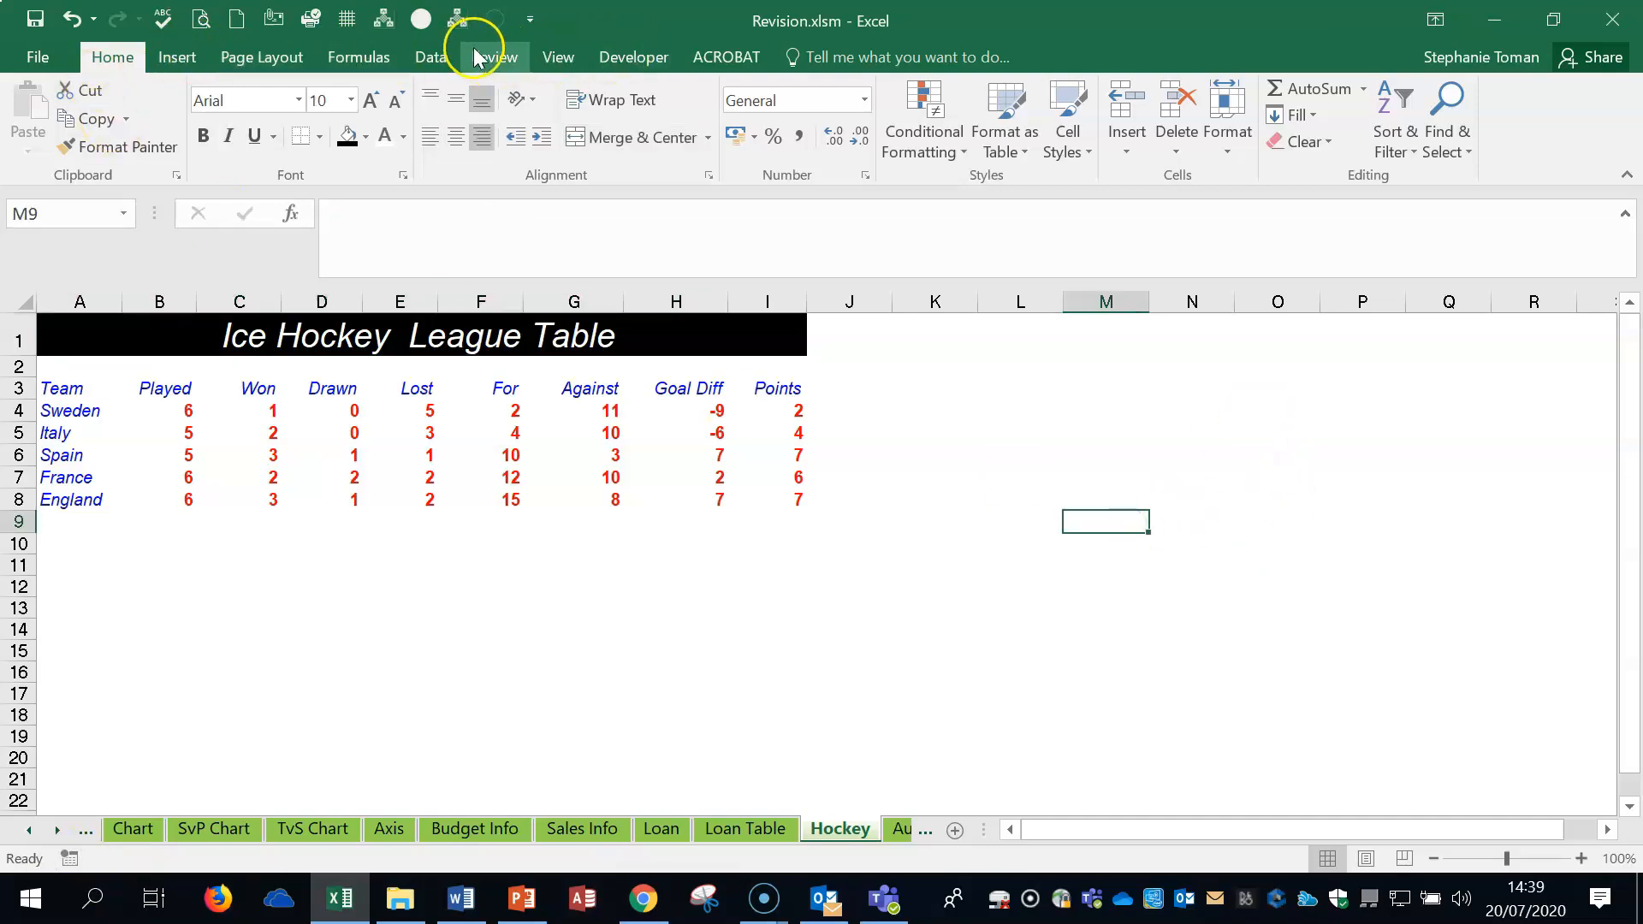
pyautogui.click(634, 57)
pyautogui.click(71, 116)
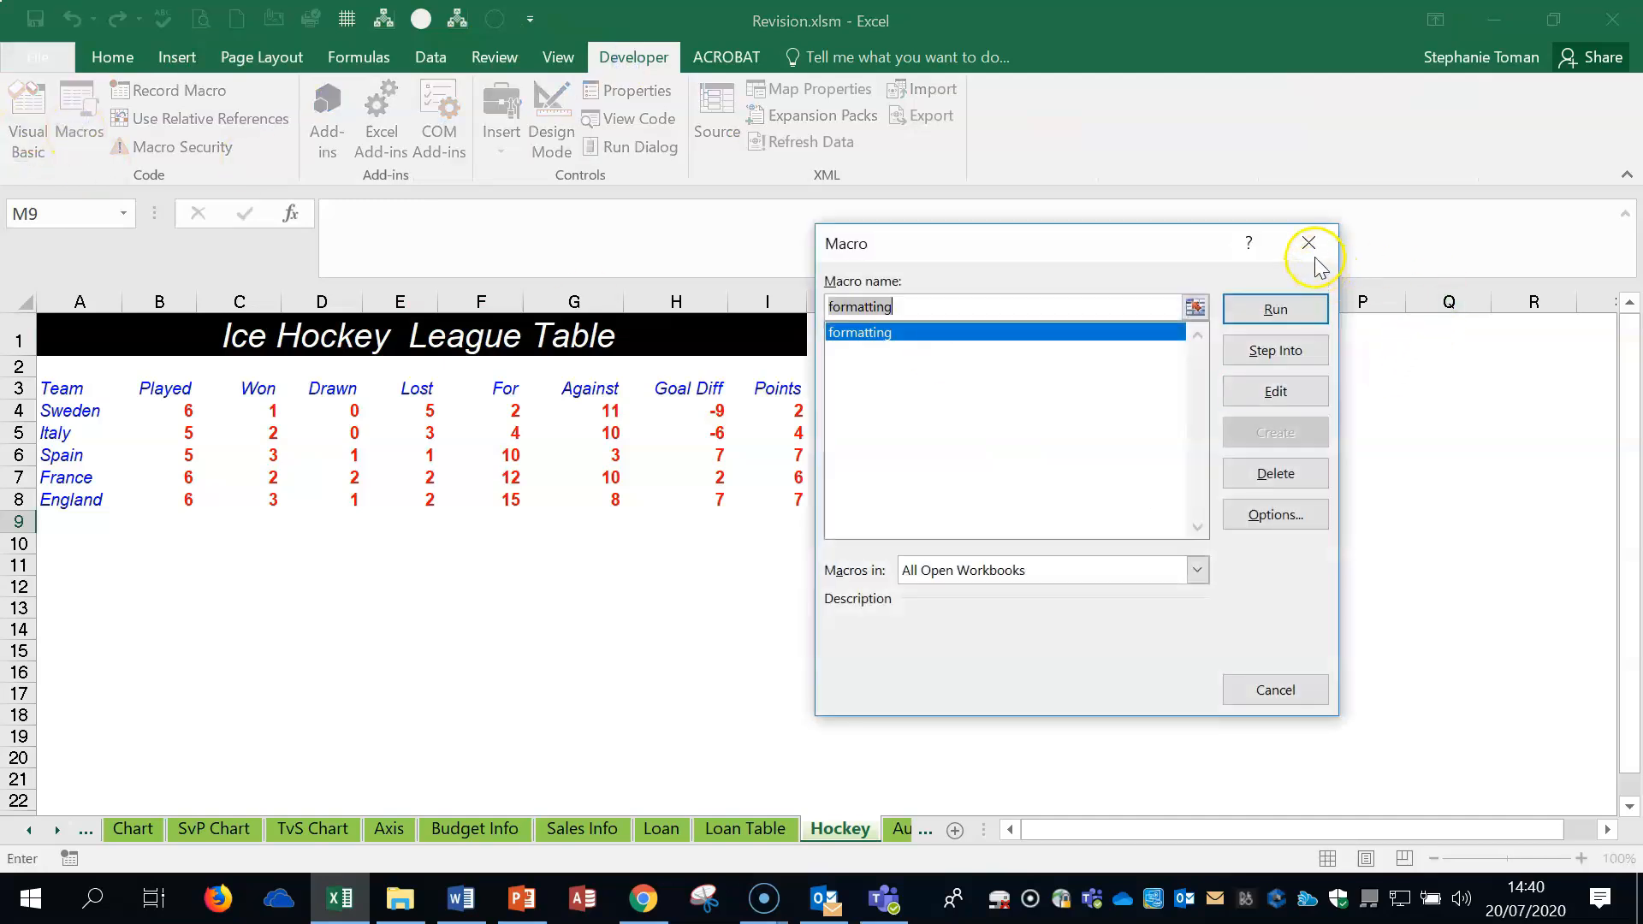
pyautogui.click(1307, 243)
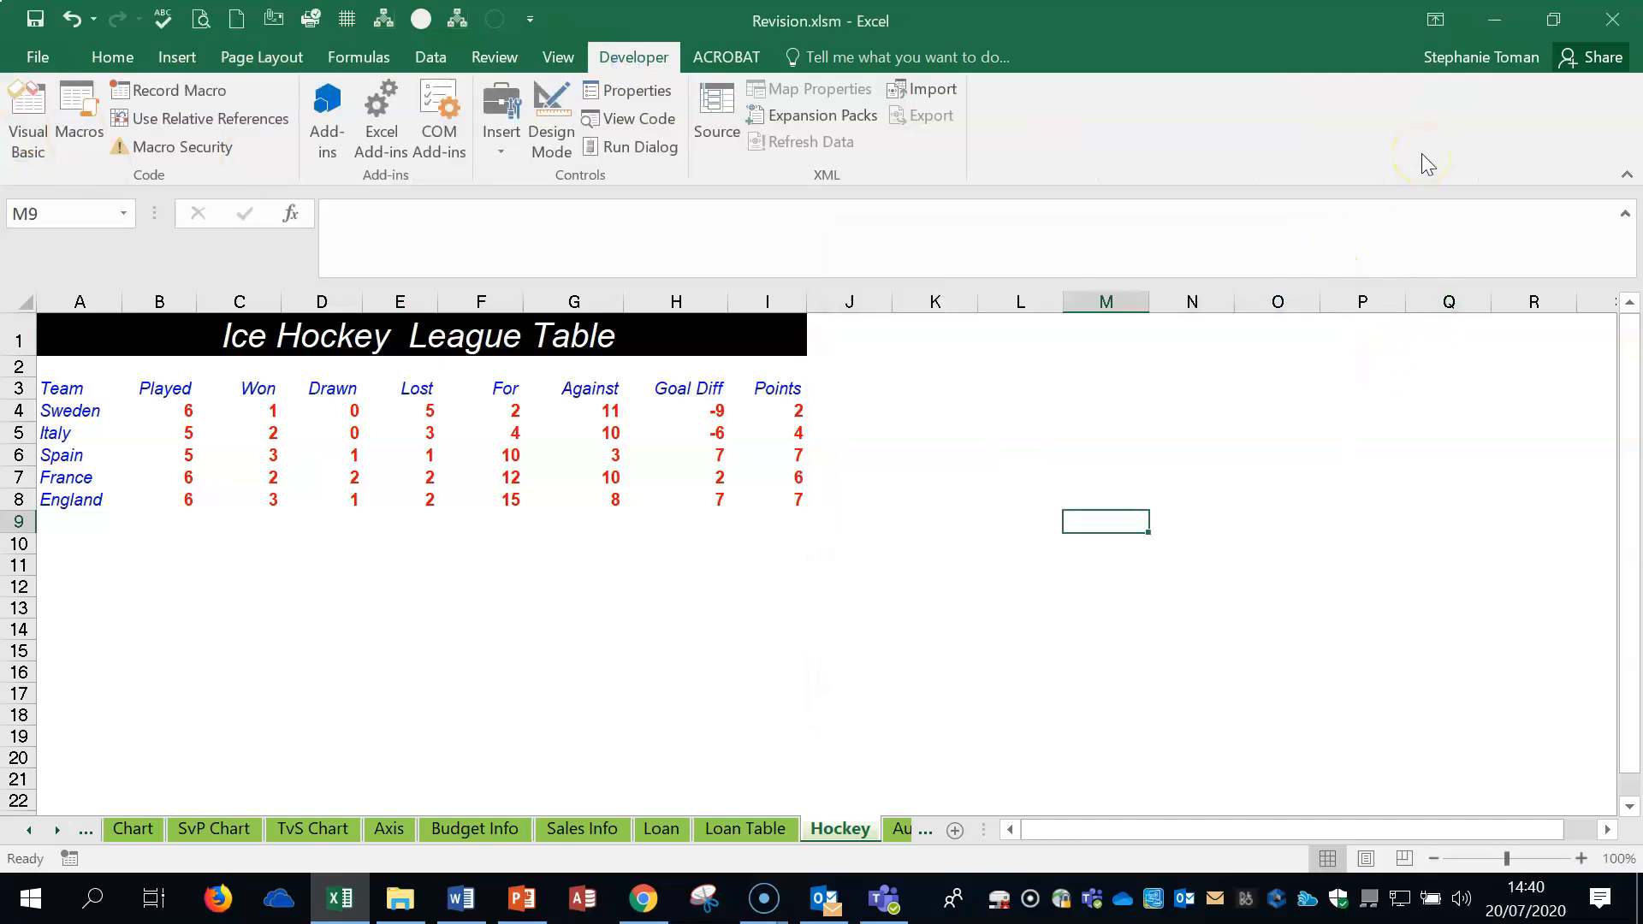
# - Switch to the Advanced Spreadsheets Weekly document in Word and read the Q46 auditing instructions
pyautogui.click(58, 830)
pyautogui.click(62, 834)
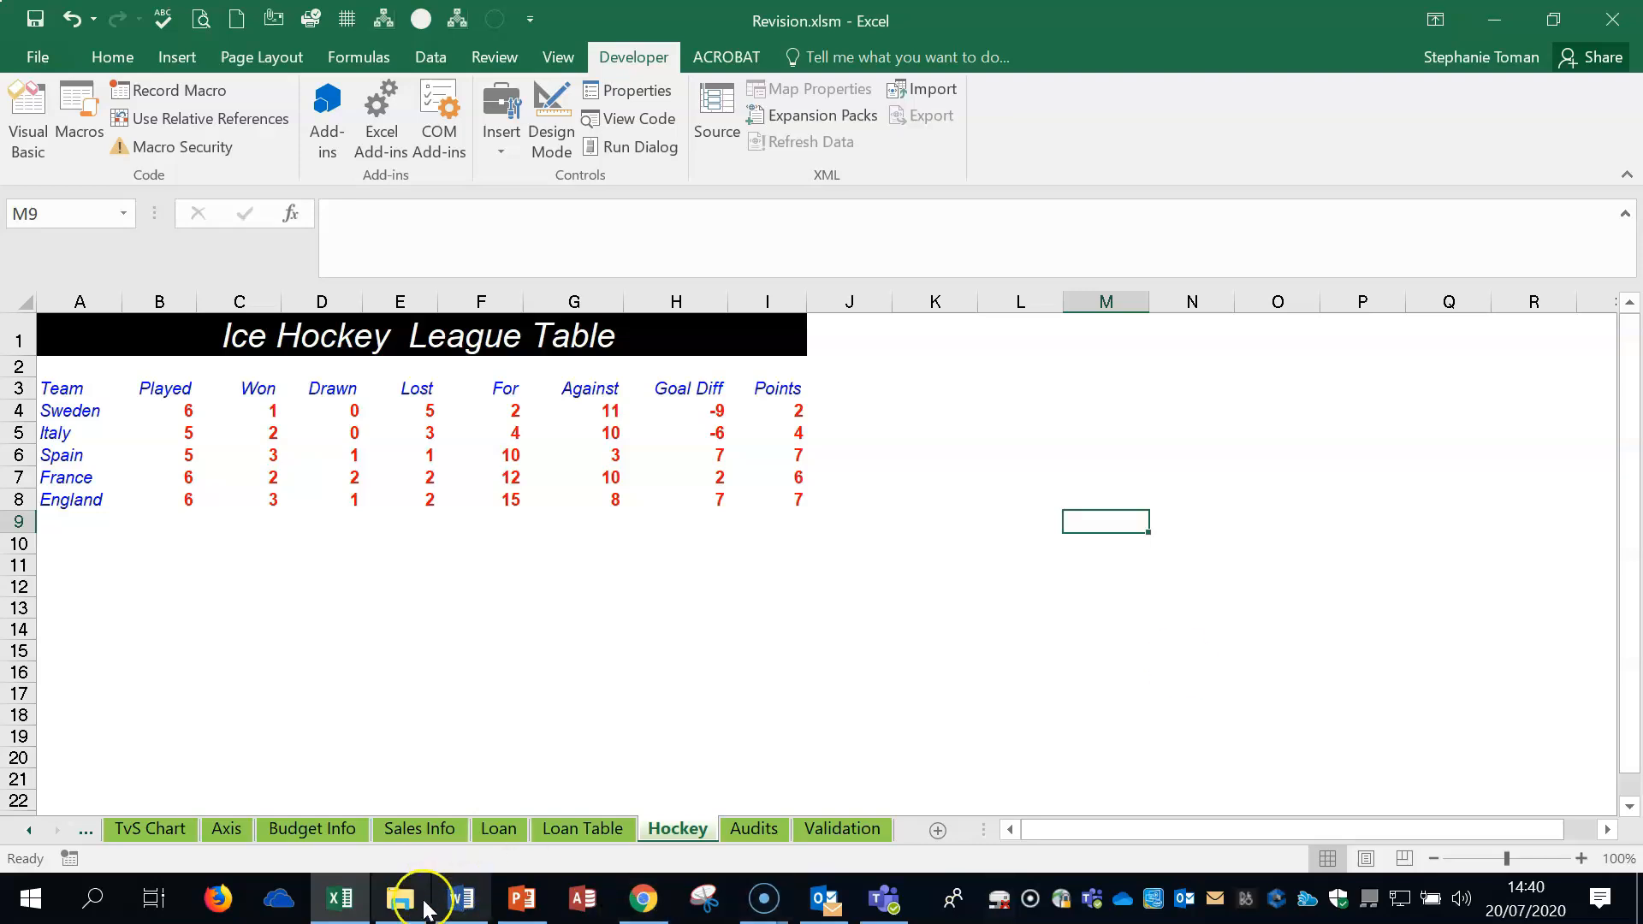
pyautogui.click(460, 898)
pyautogui.scroll(-3, 474, 676)
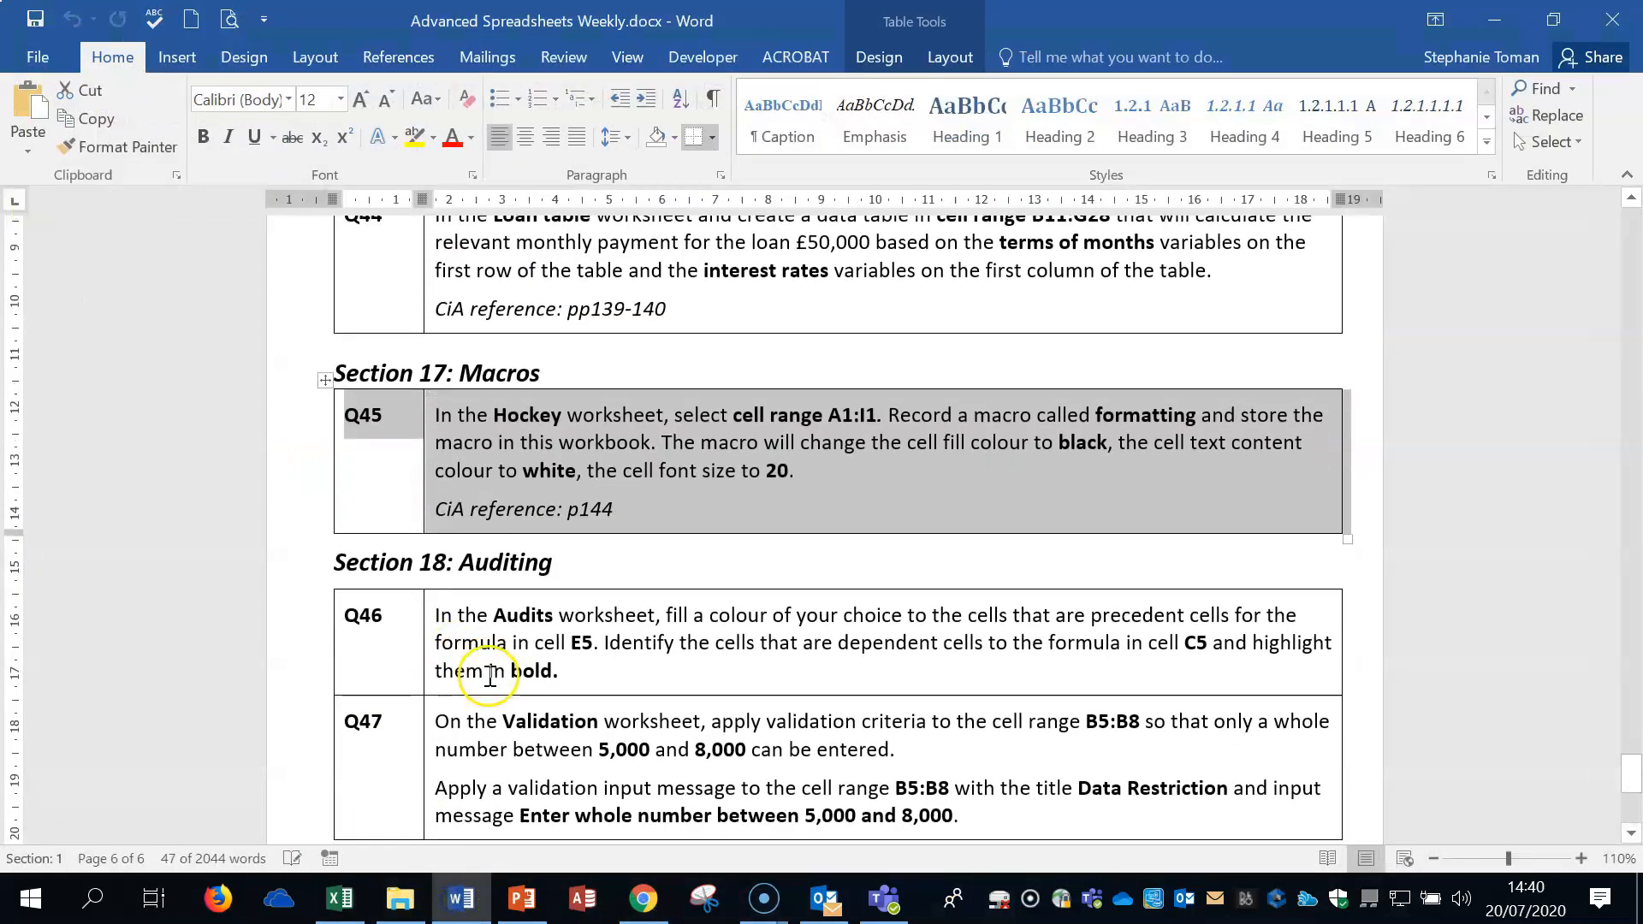
pyautogui.click(289, 516)
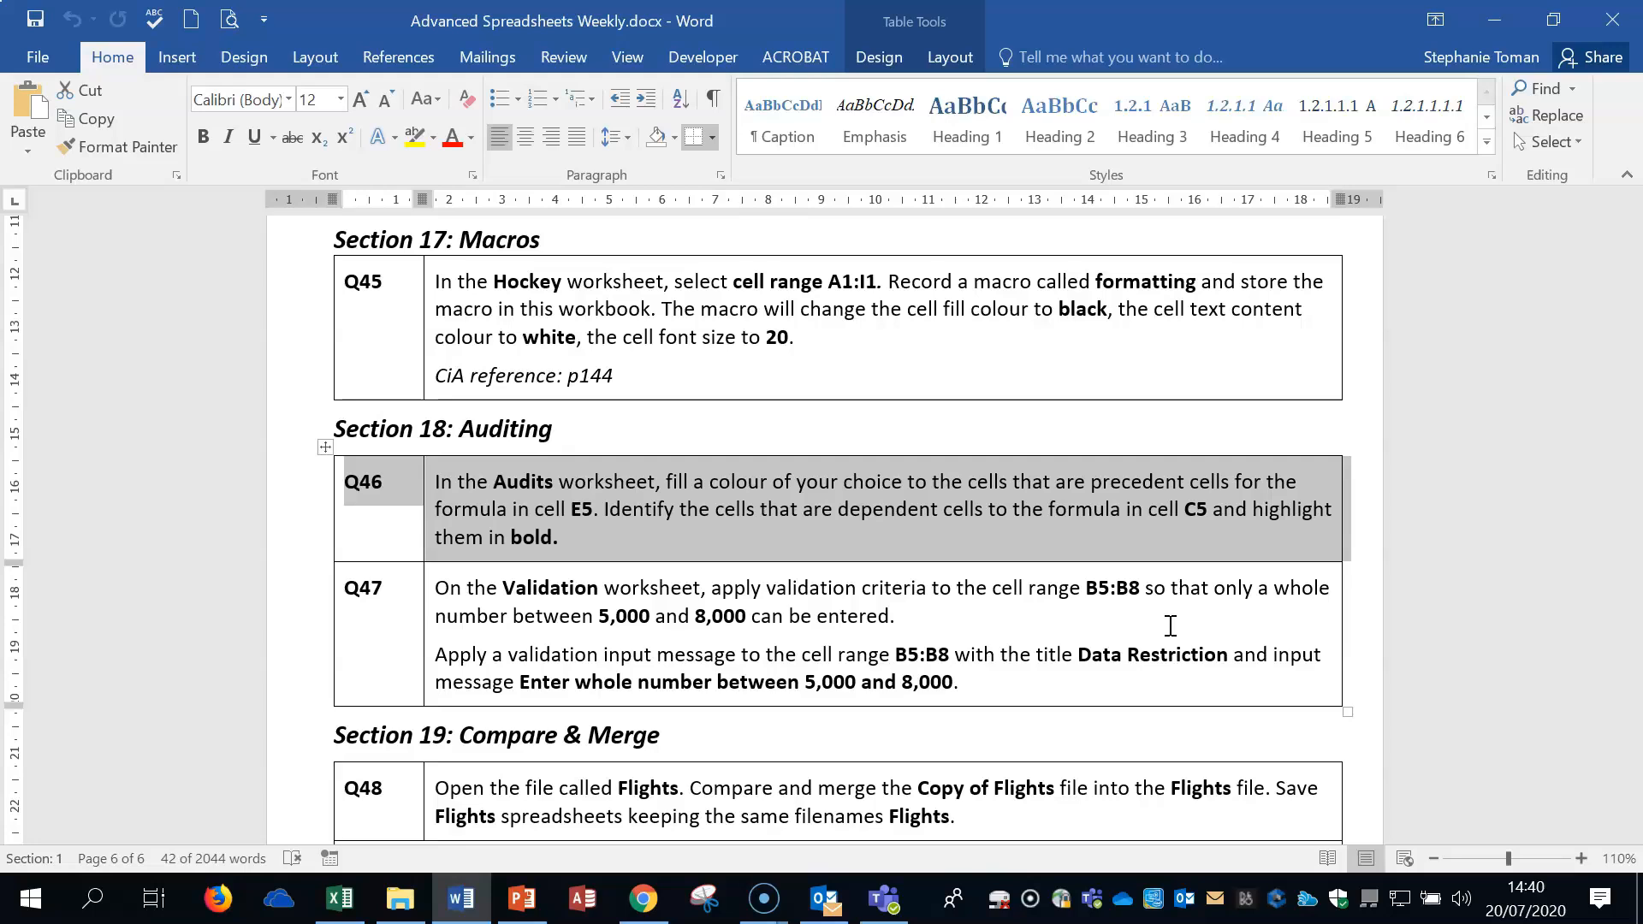
pyautogui.click(960, 527)
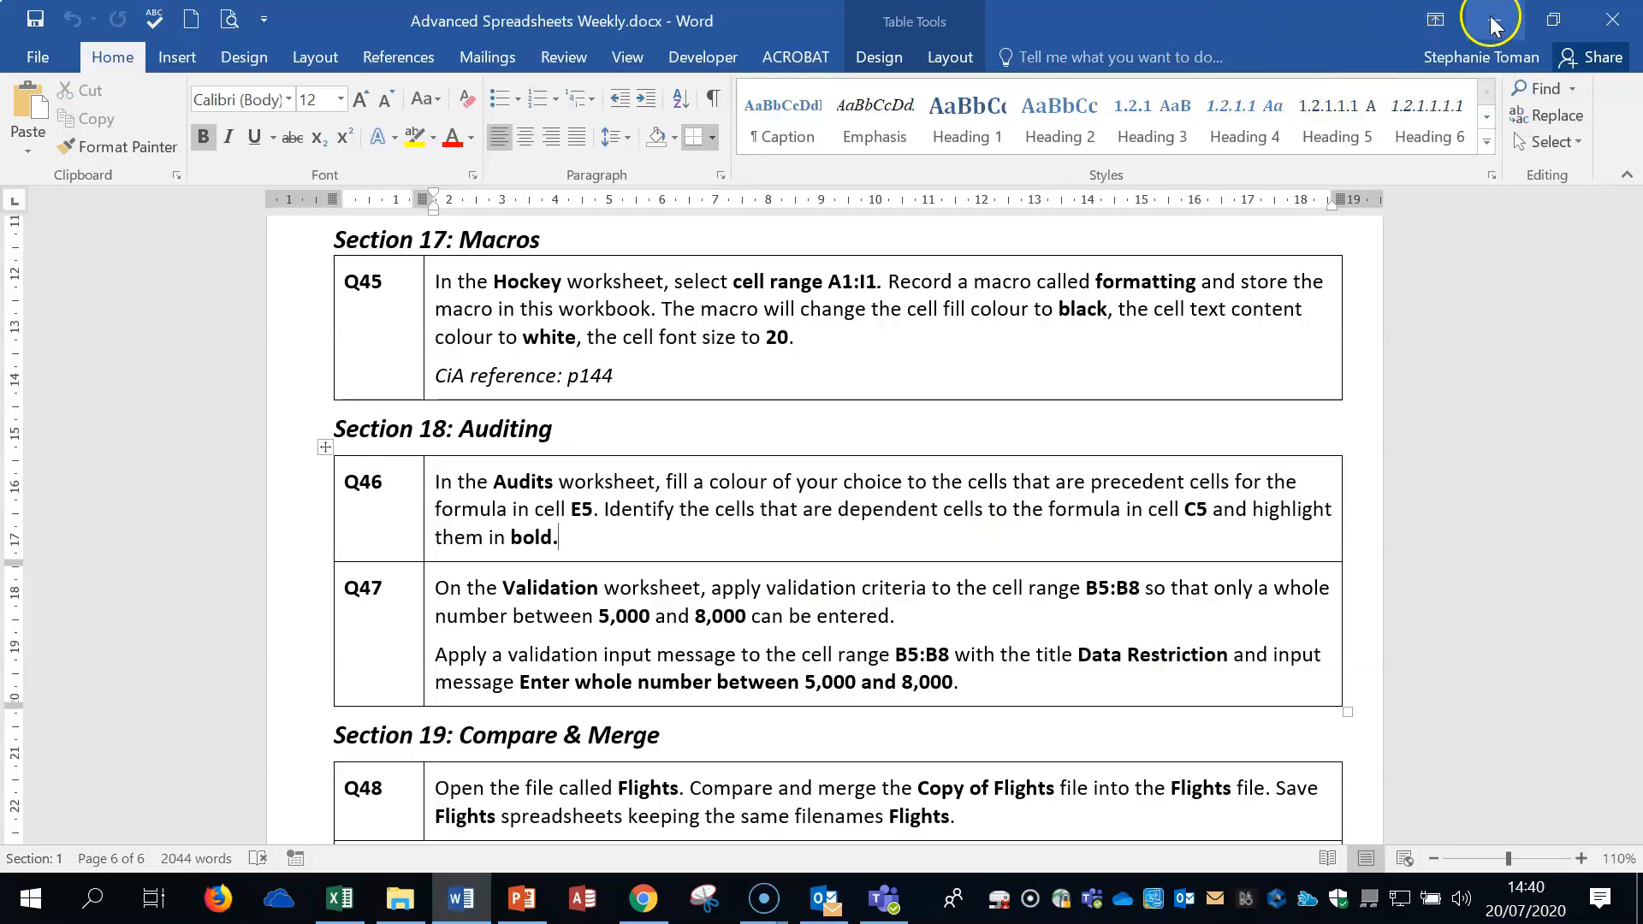
pyautogui.click(1493, 21)
# - Trace the precedent cells of the formula in E4 on the Audits worksheet in Excel
pyautogui.click(753, 829)
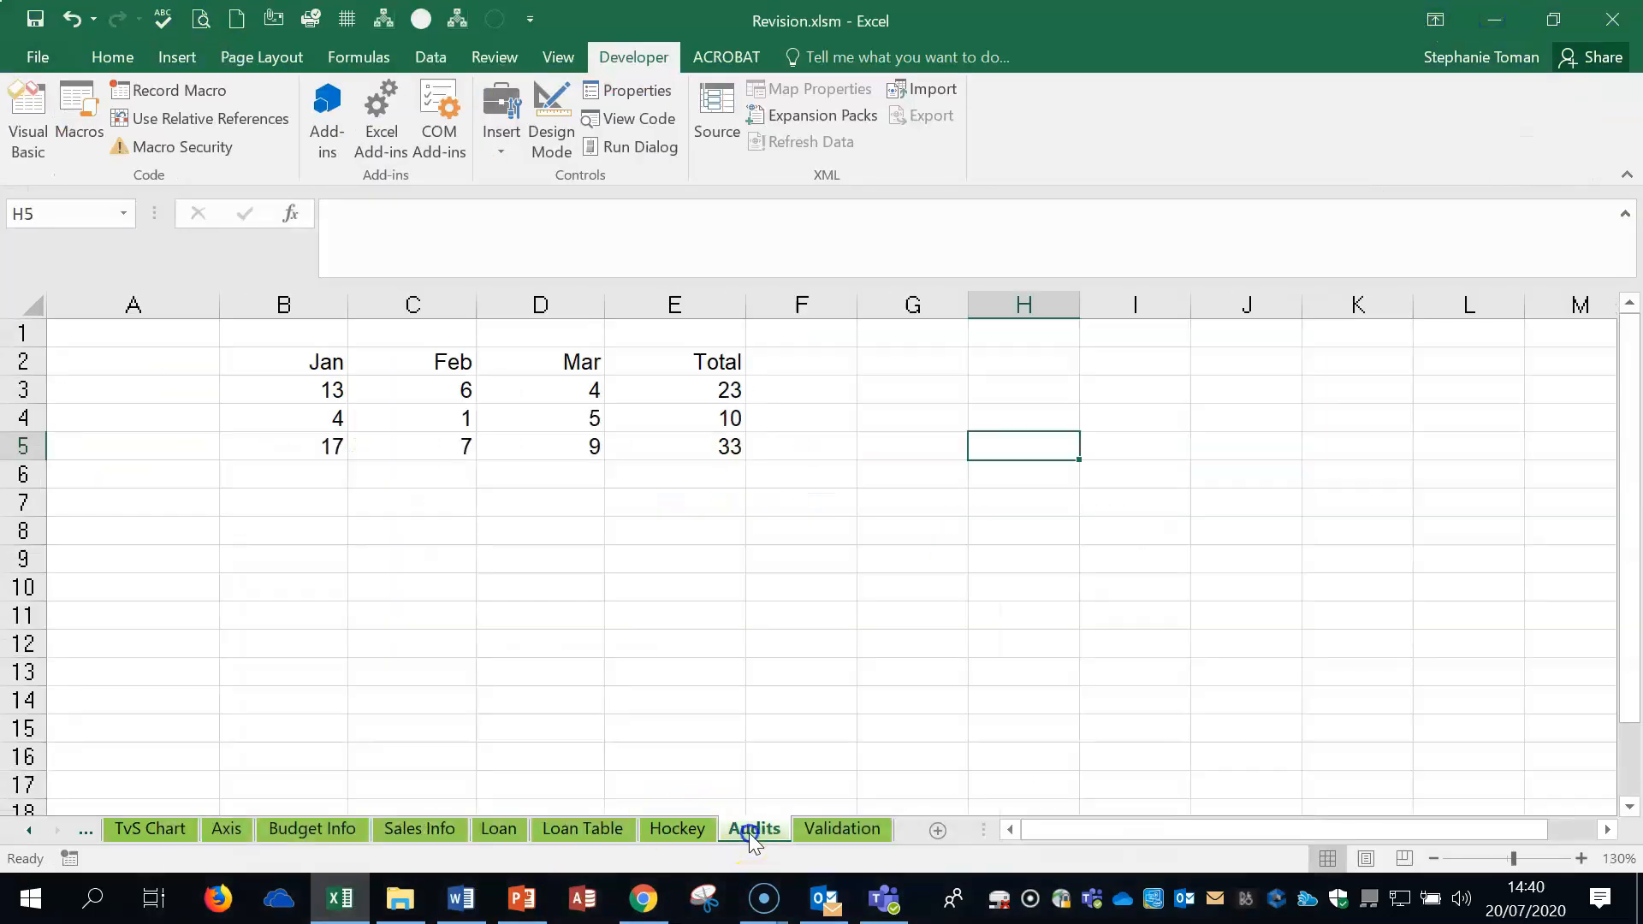
pyautogui.click(910, 532)
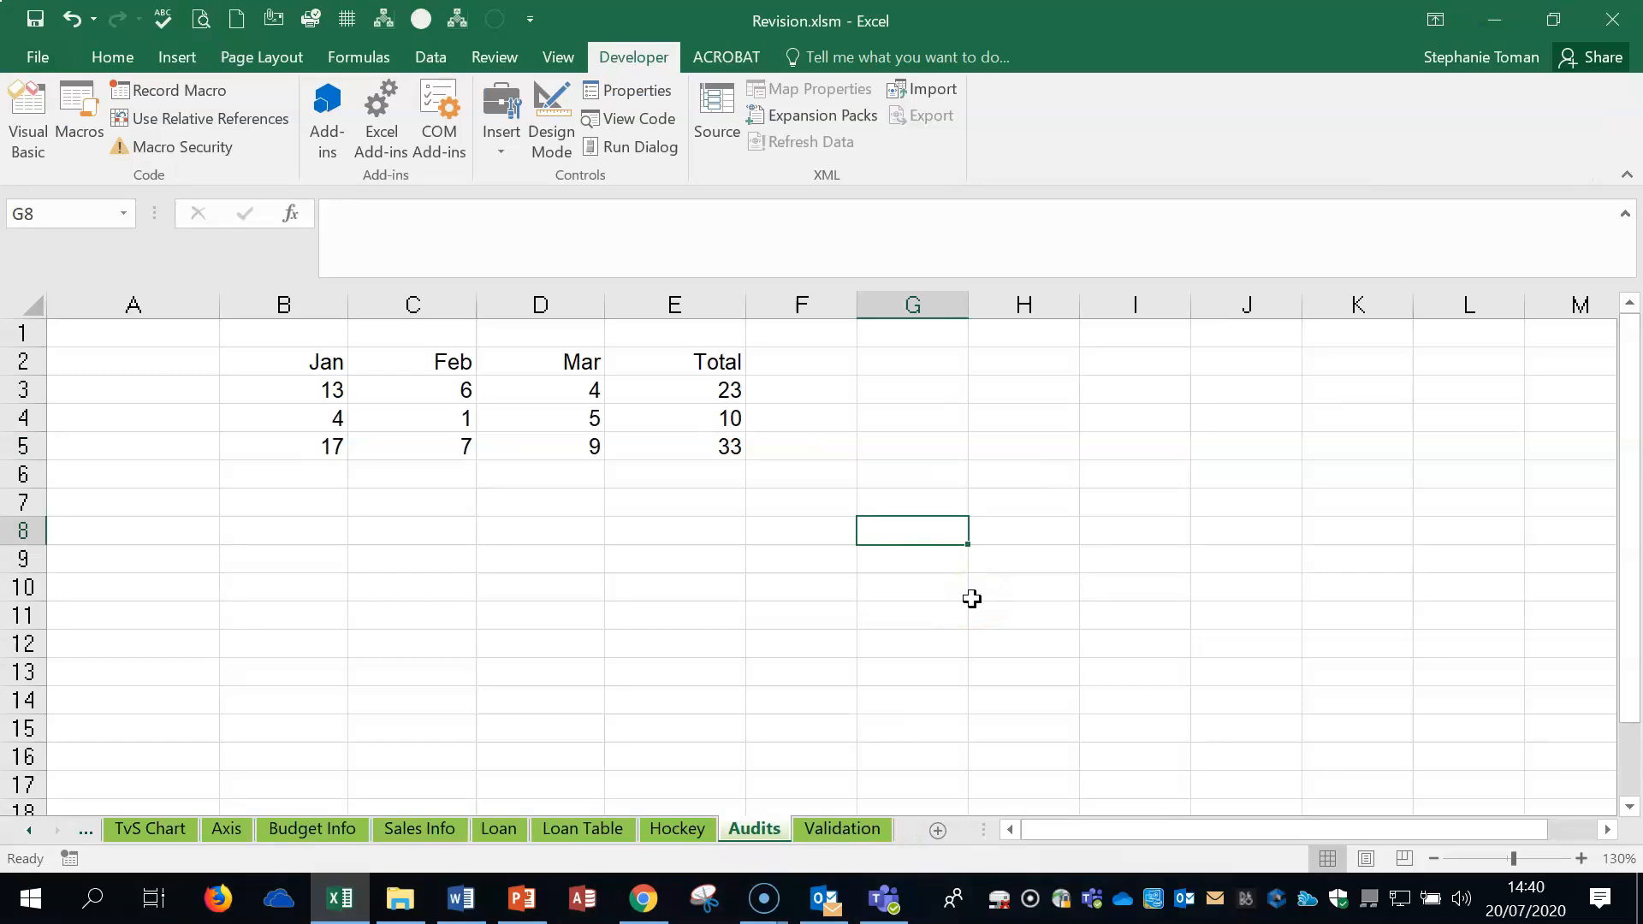
pyautogui.click(722, 419)
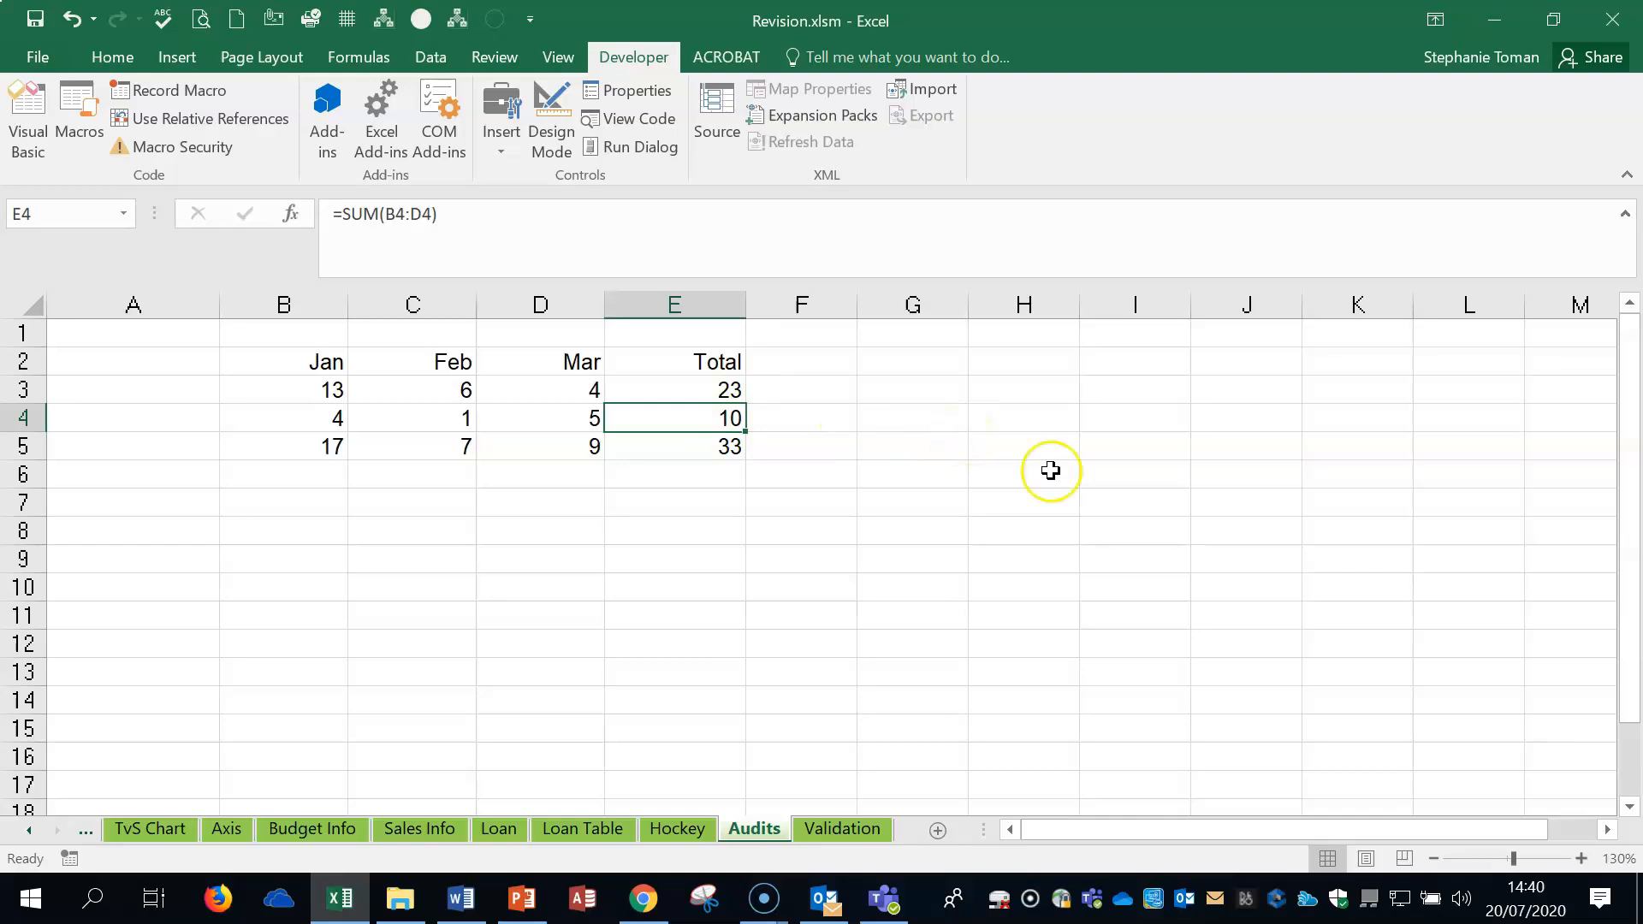
pyautogui.click(335, 56)
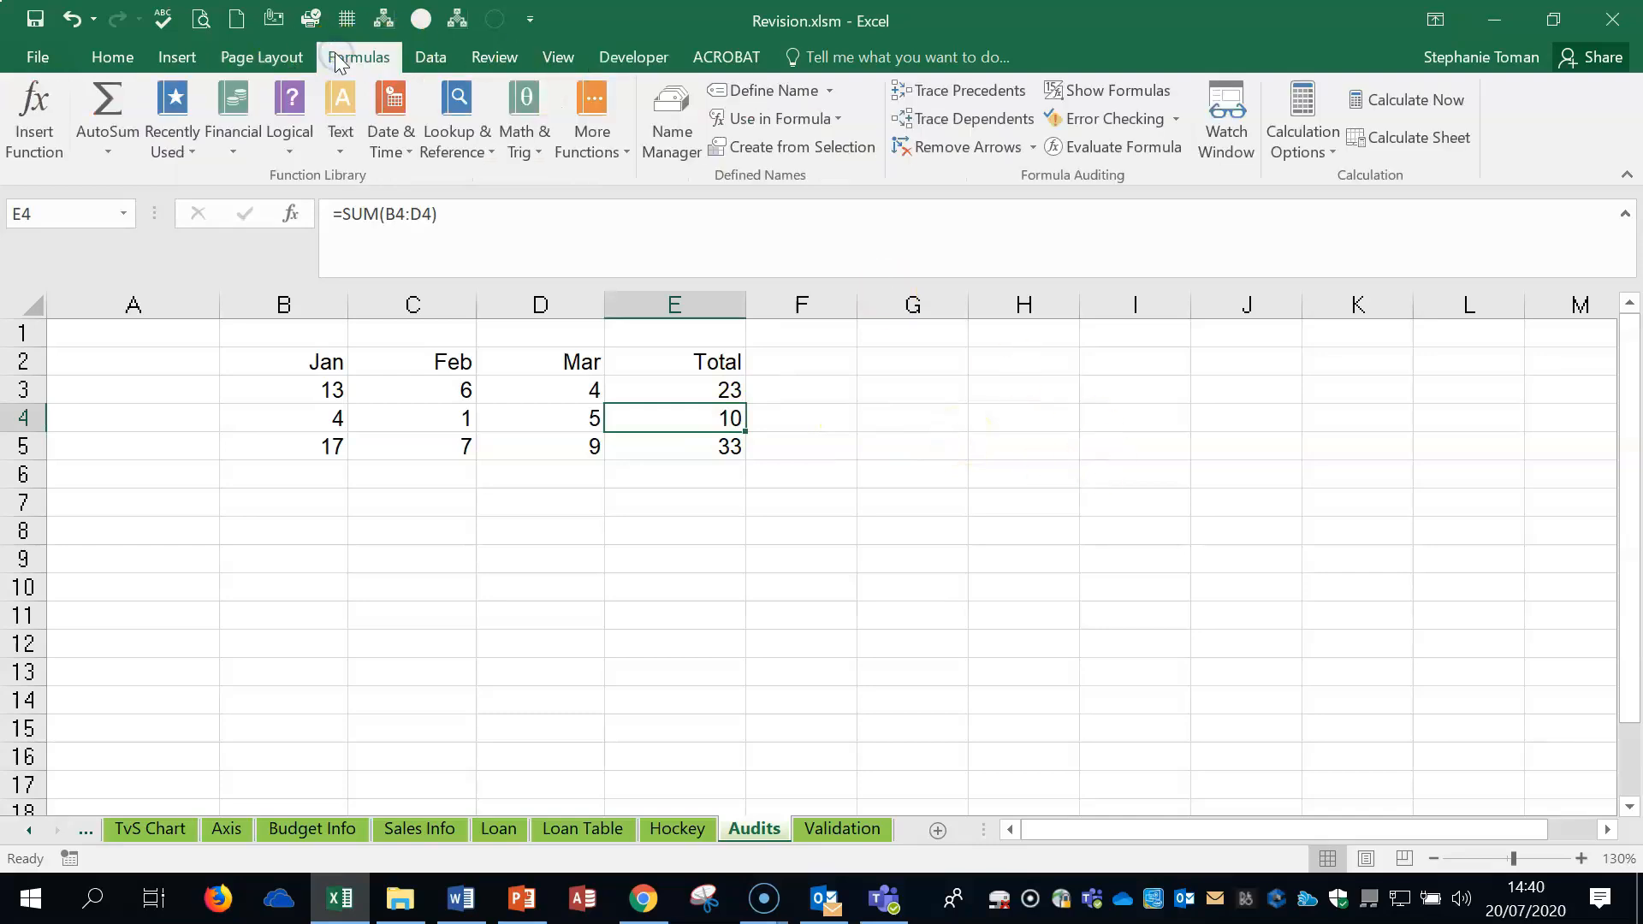
pyautogui.click(976, 90)
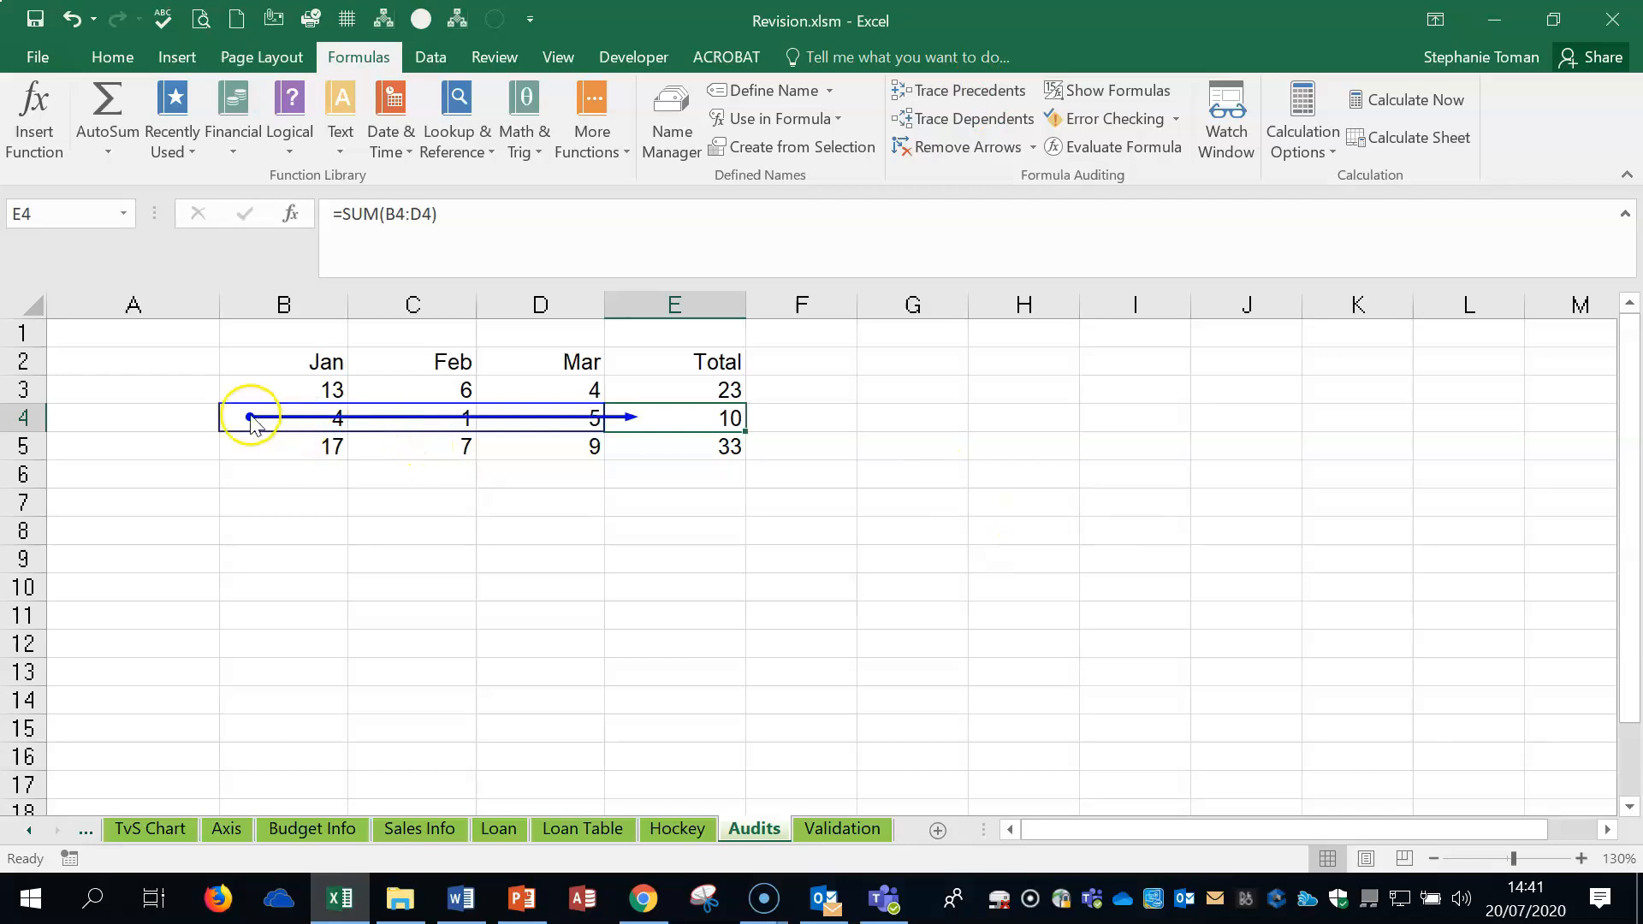
pyautogui.click(842, 471)
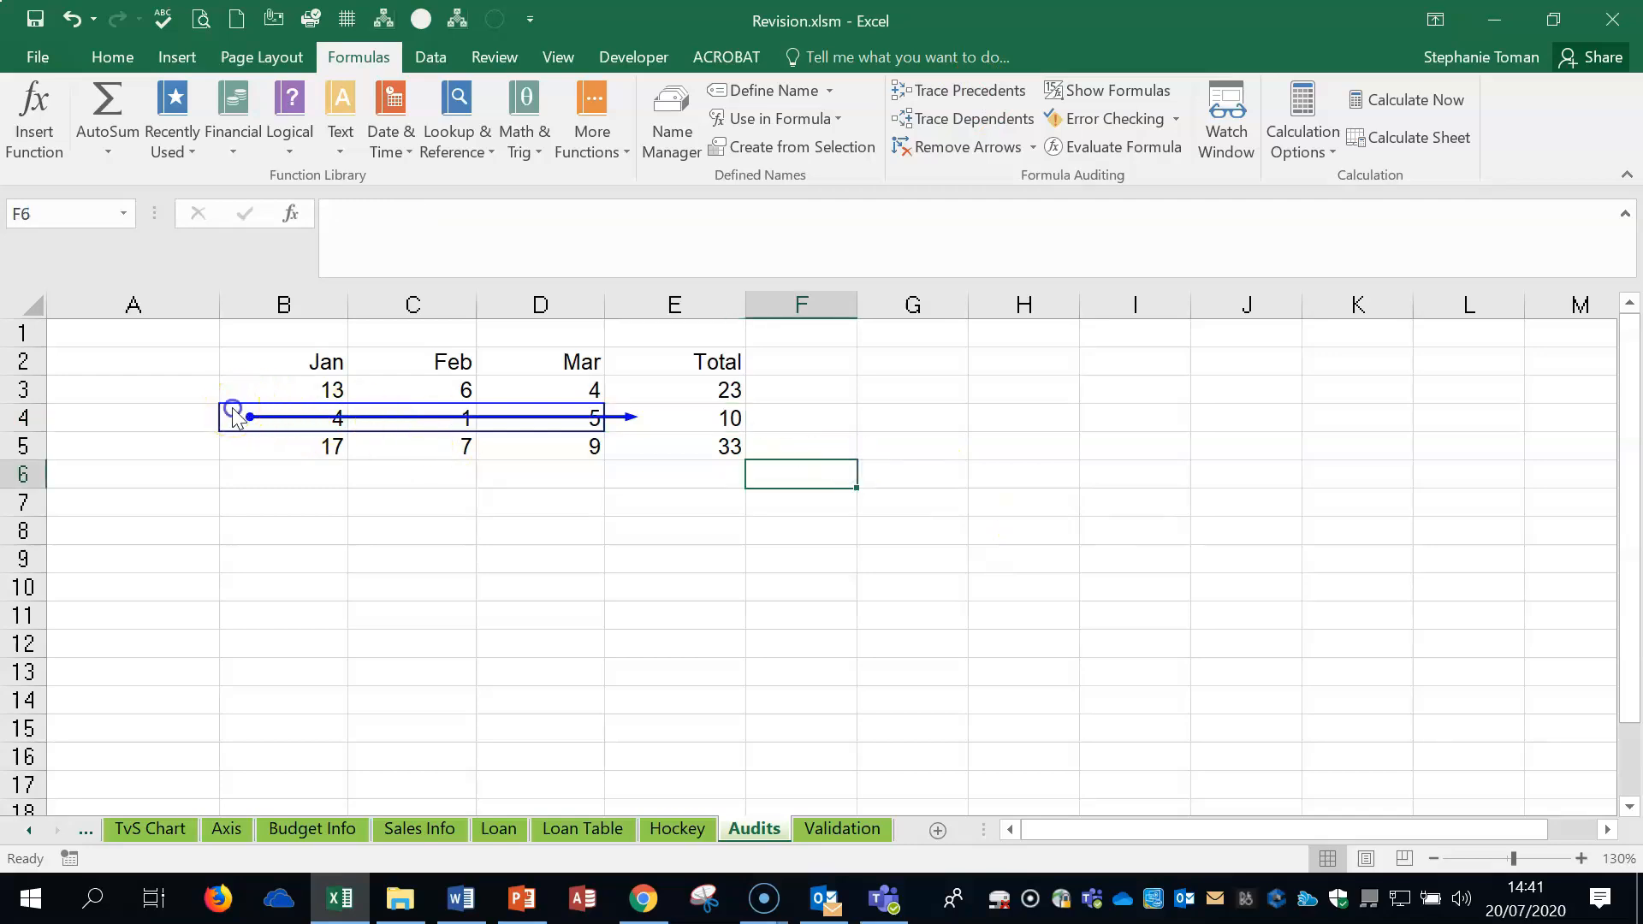
# - Make cell range B4:E4 on the Audits worksheet bold
pyautogui.click(721, 418)
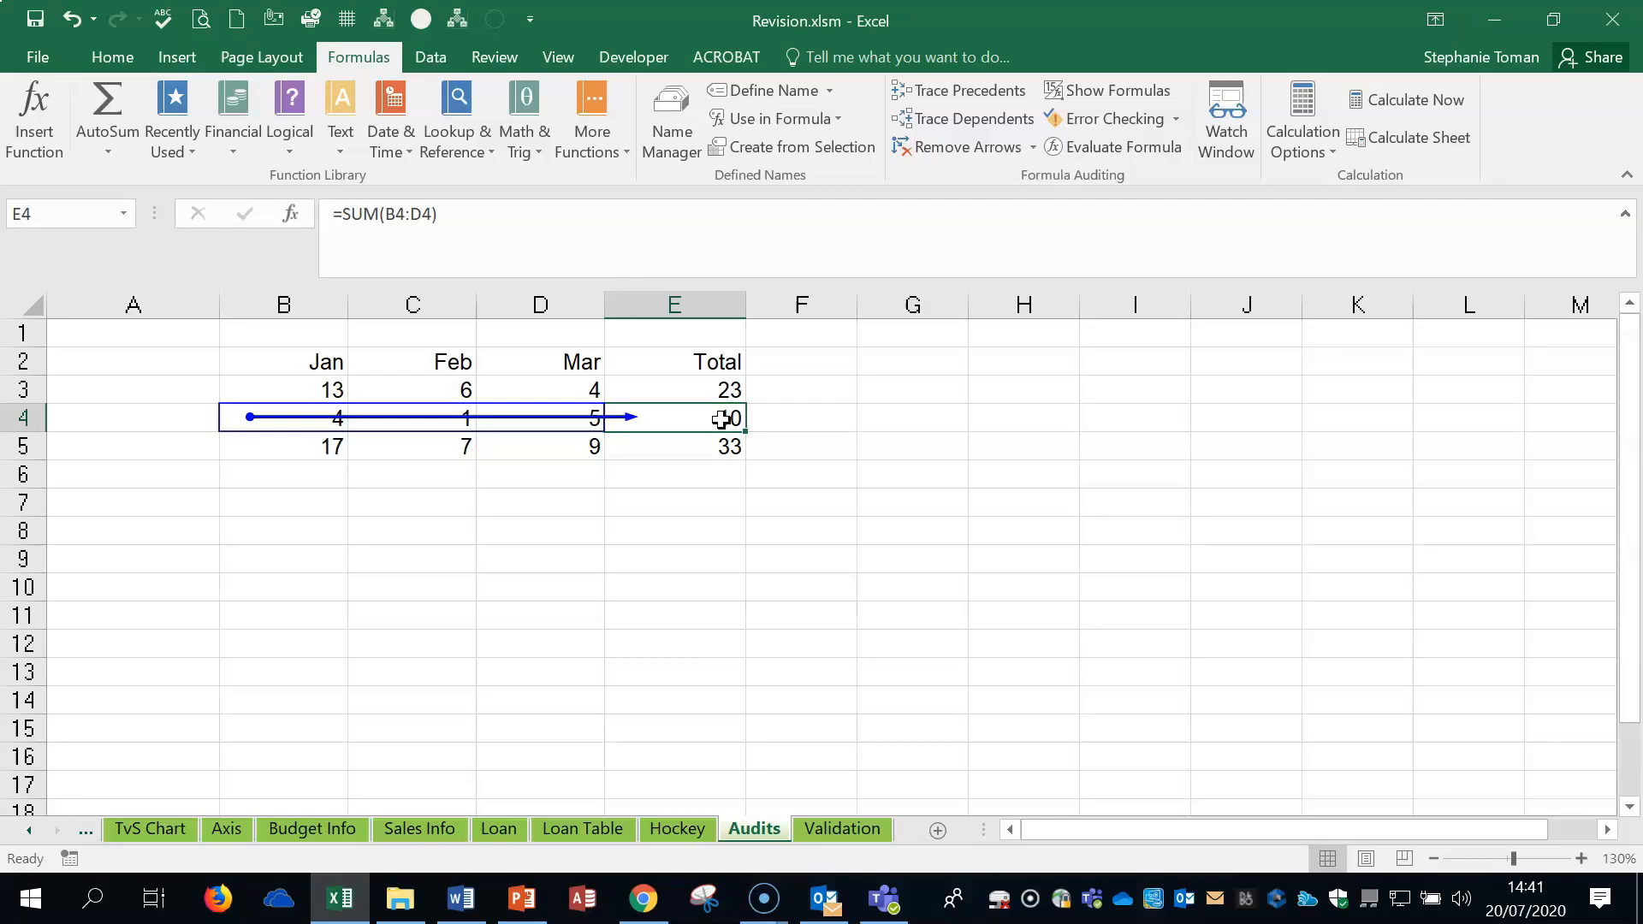
pyautogui.click(700, 418)
pyautogui.moveTo(333, 411); pyautogui.dragTo(671, 411)
pyautogui.click(108, 53)
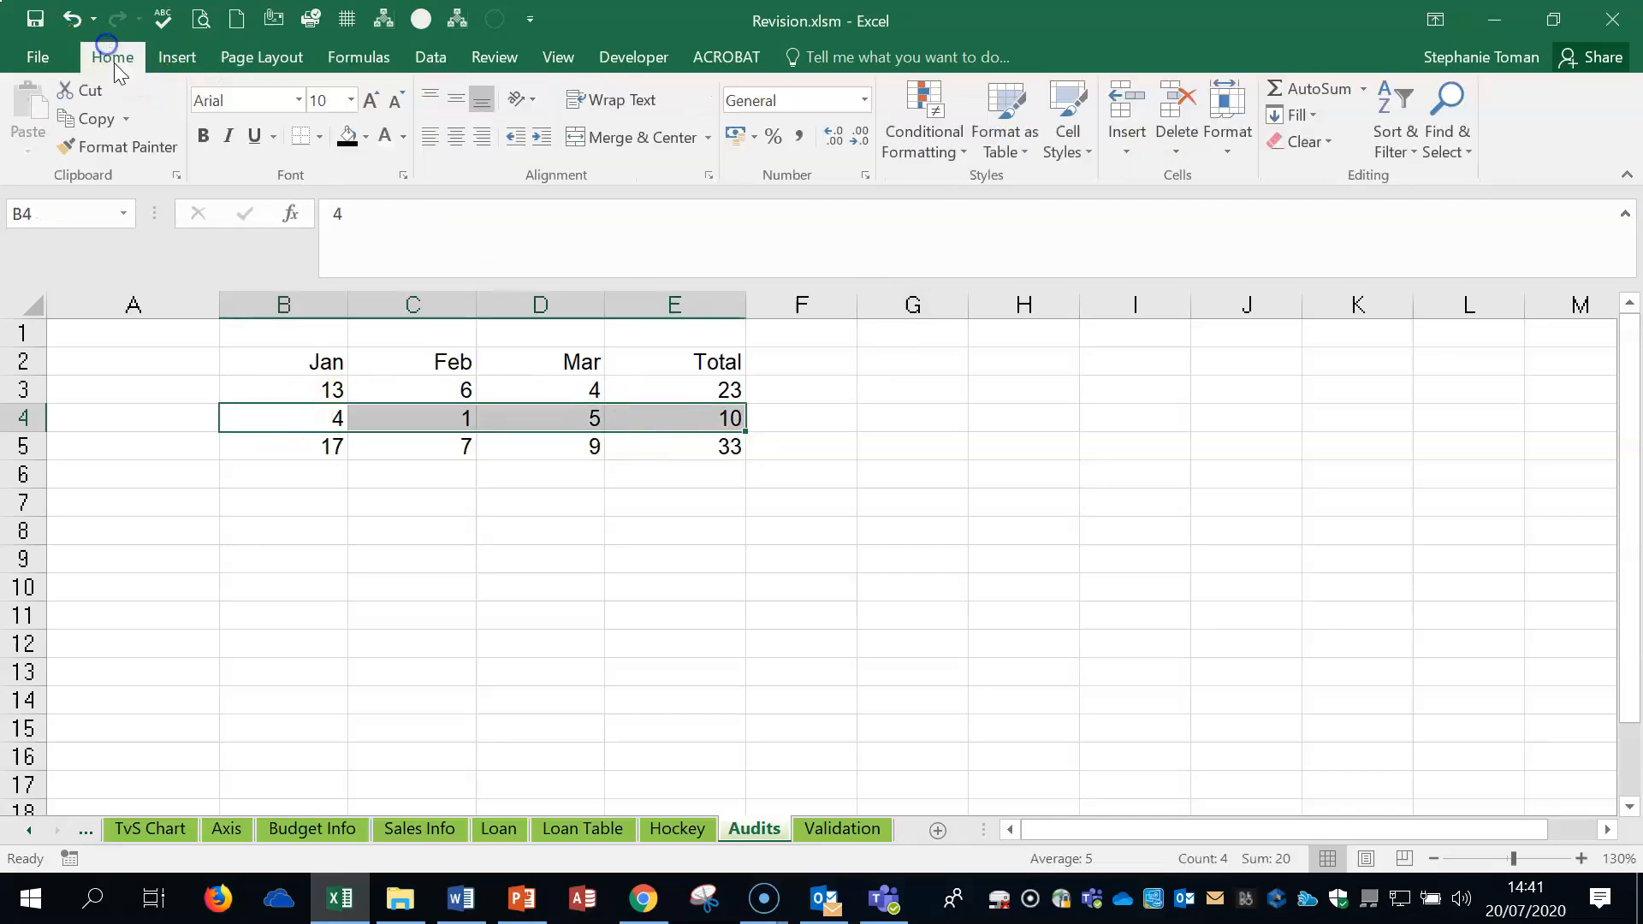
pyautogui.click(202, 136)
pyautogui.click(997, 484)
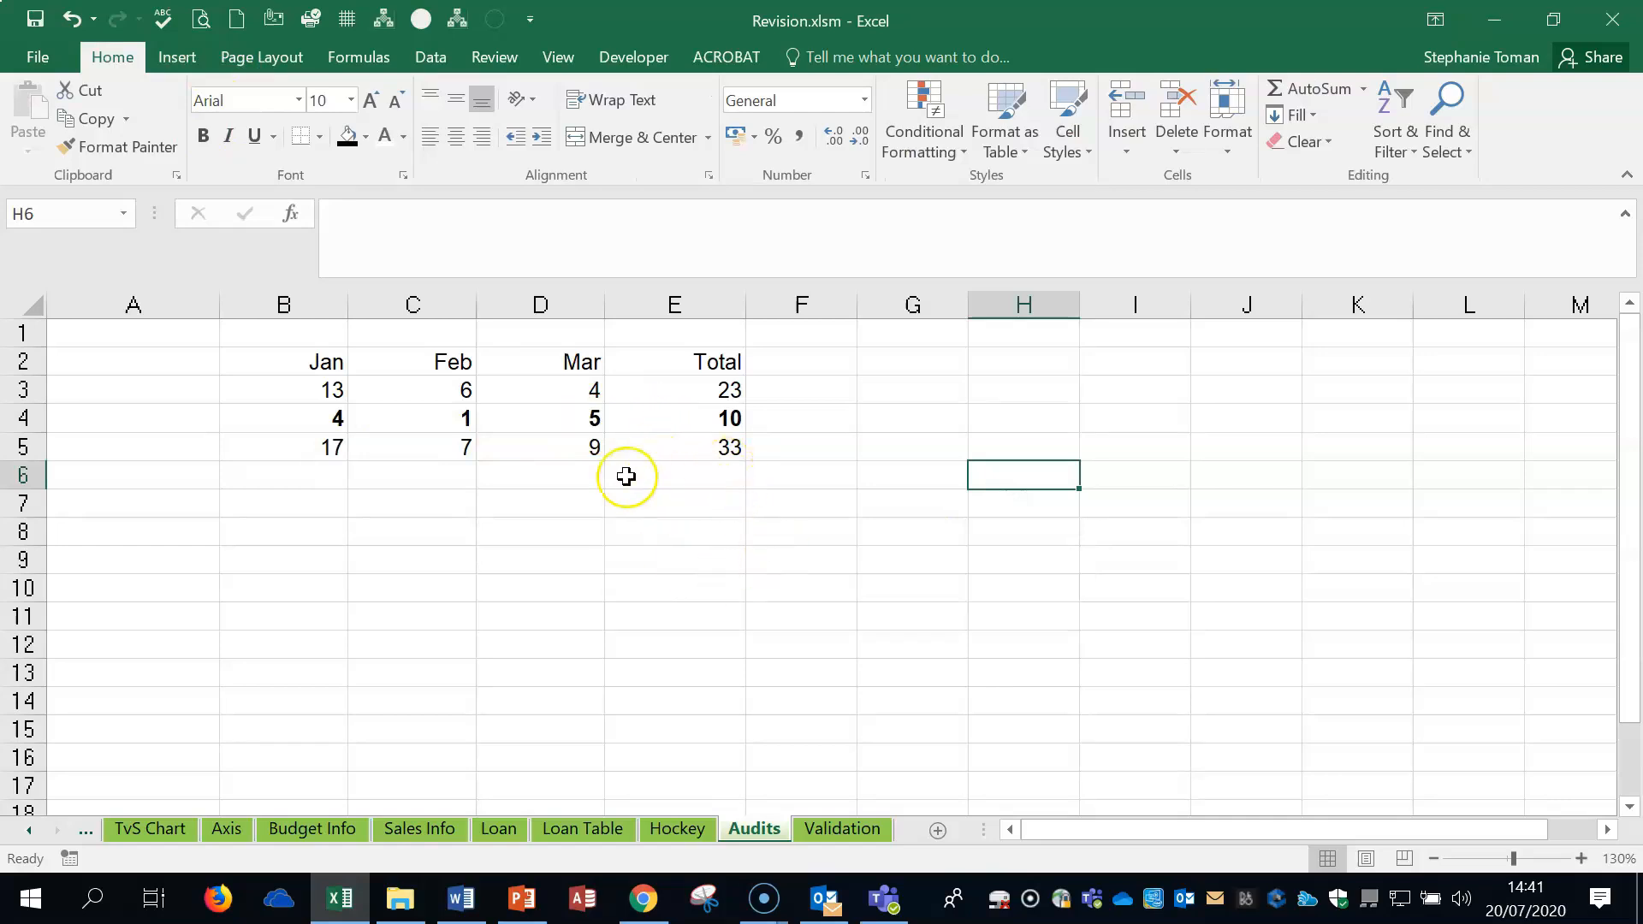
# - Trace the dependent cells of the formula in C5 on the Audits worksheet
pyautogui.click(424, 445)
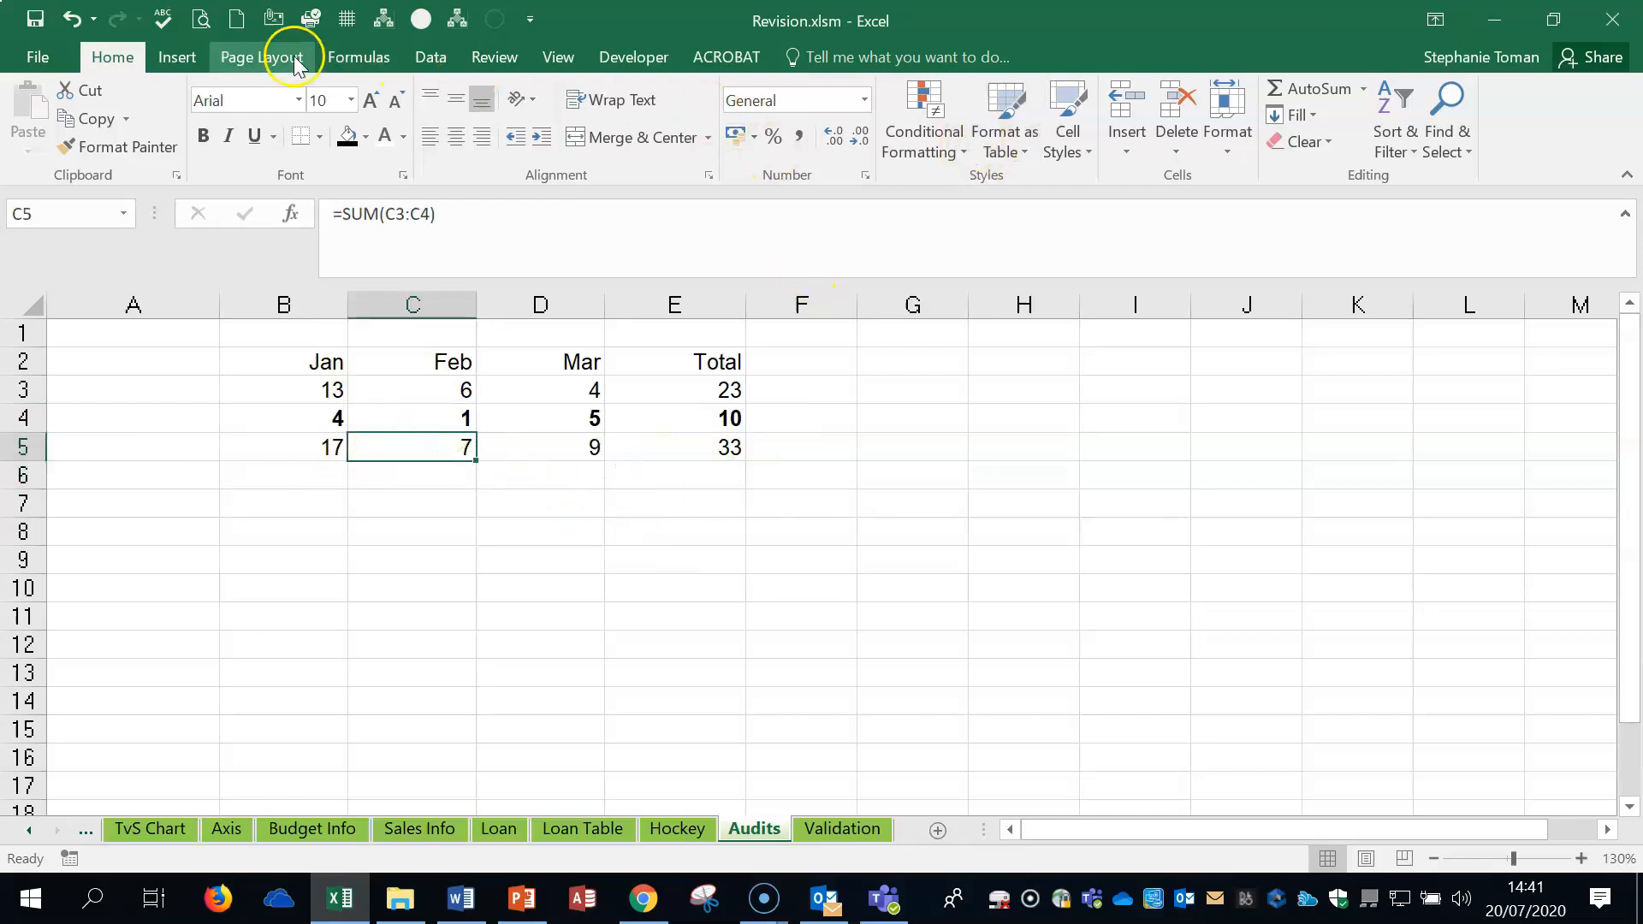
pyautogui.click(358, 56)
pyautogui.click(941, 118)
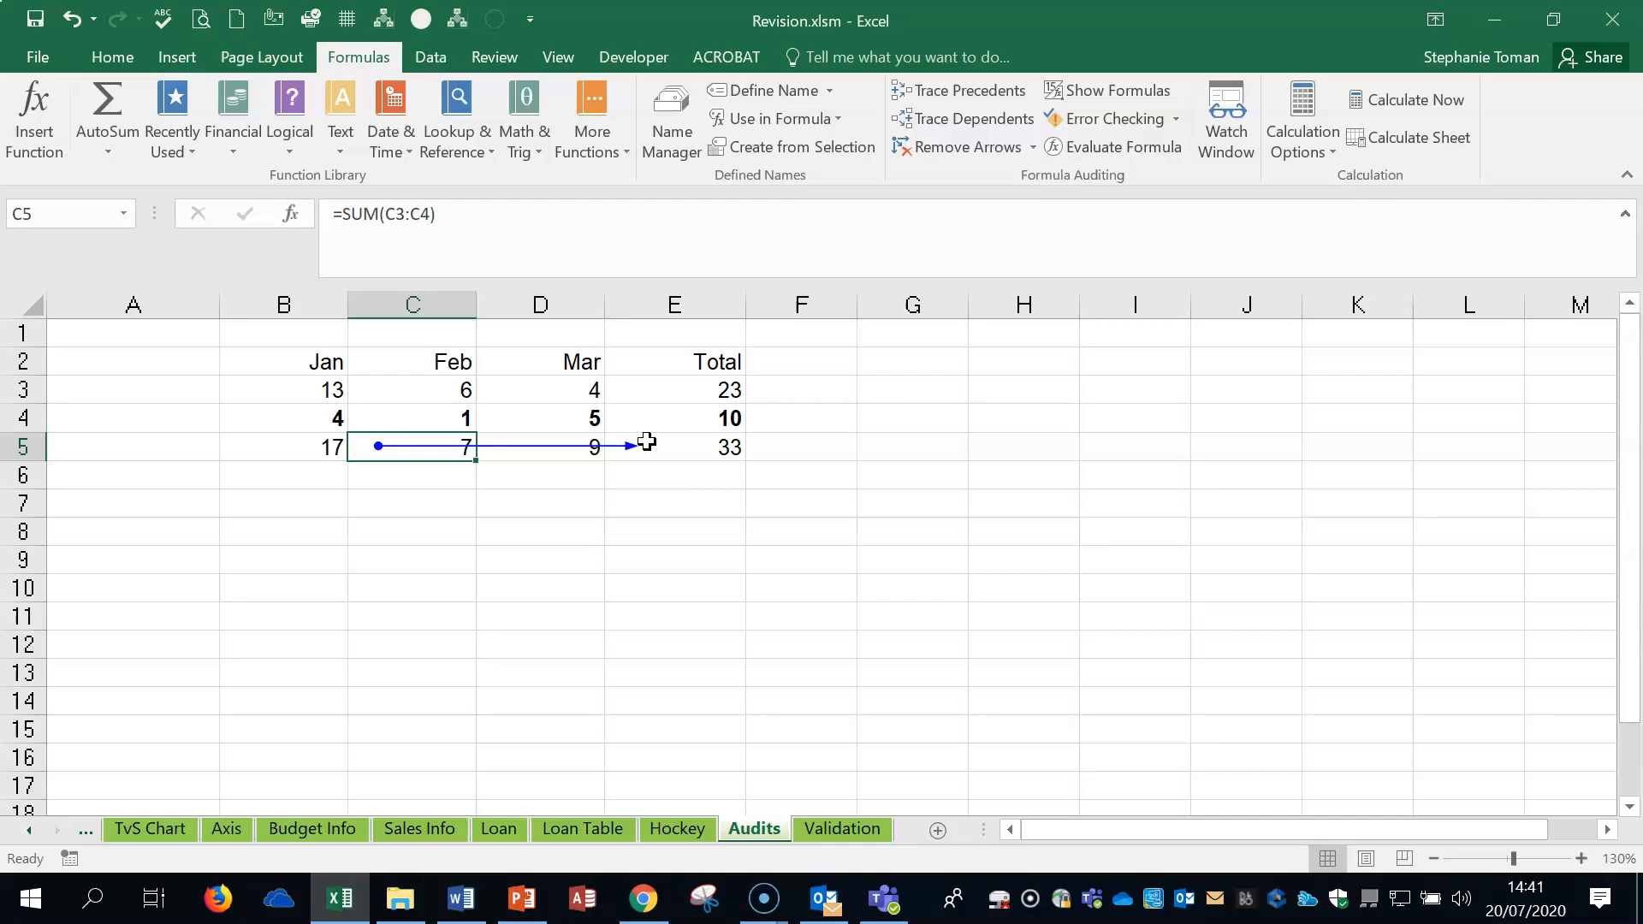
# - Open the Validation worksheet and copy the Q47 message "Enter whole number between 5,000 and 8,000." from the Word document
pyautogui.click(844, 830)
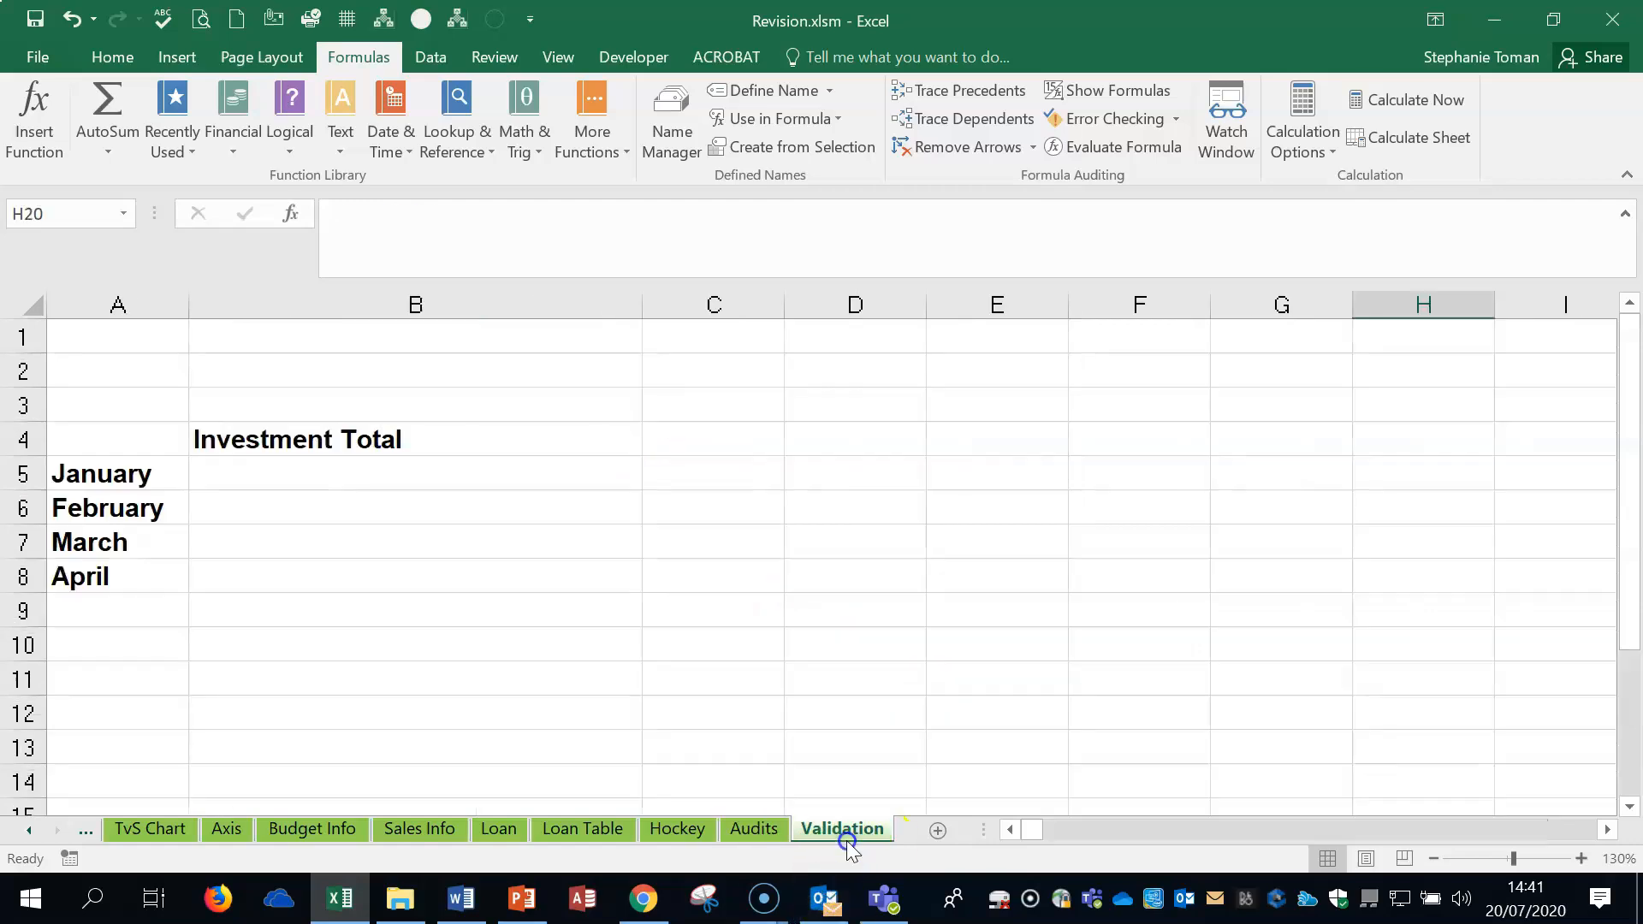
pyautogui.click(461, 897)
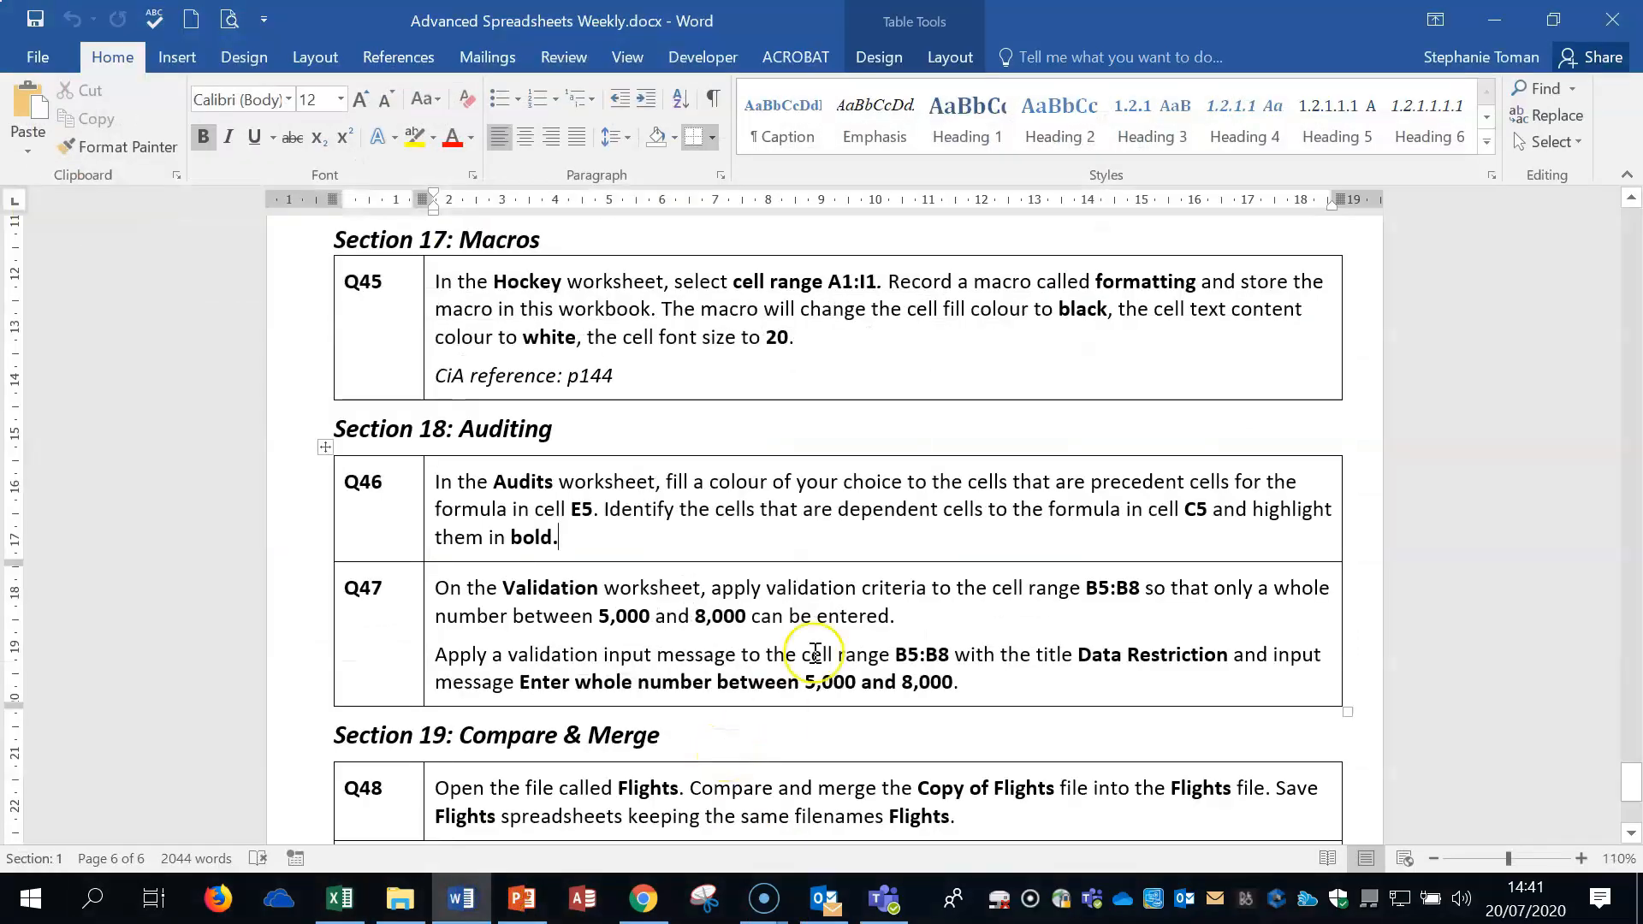
pyautogui.scroll(-1, 820, 651)
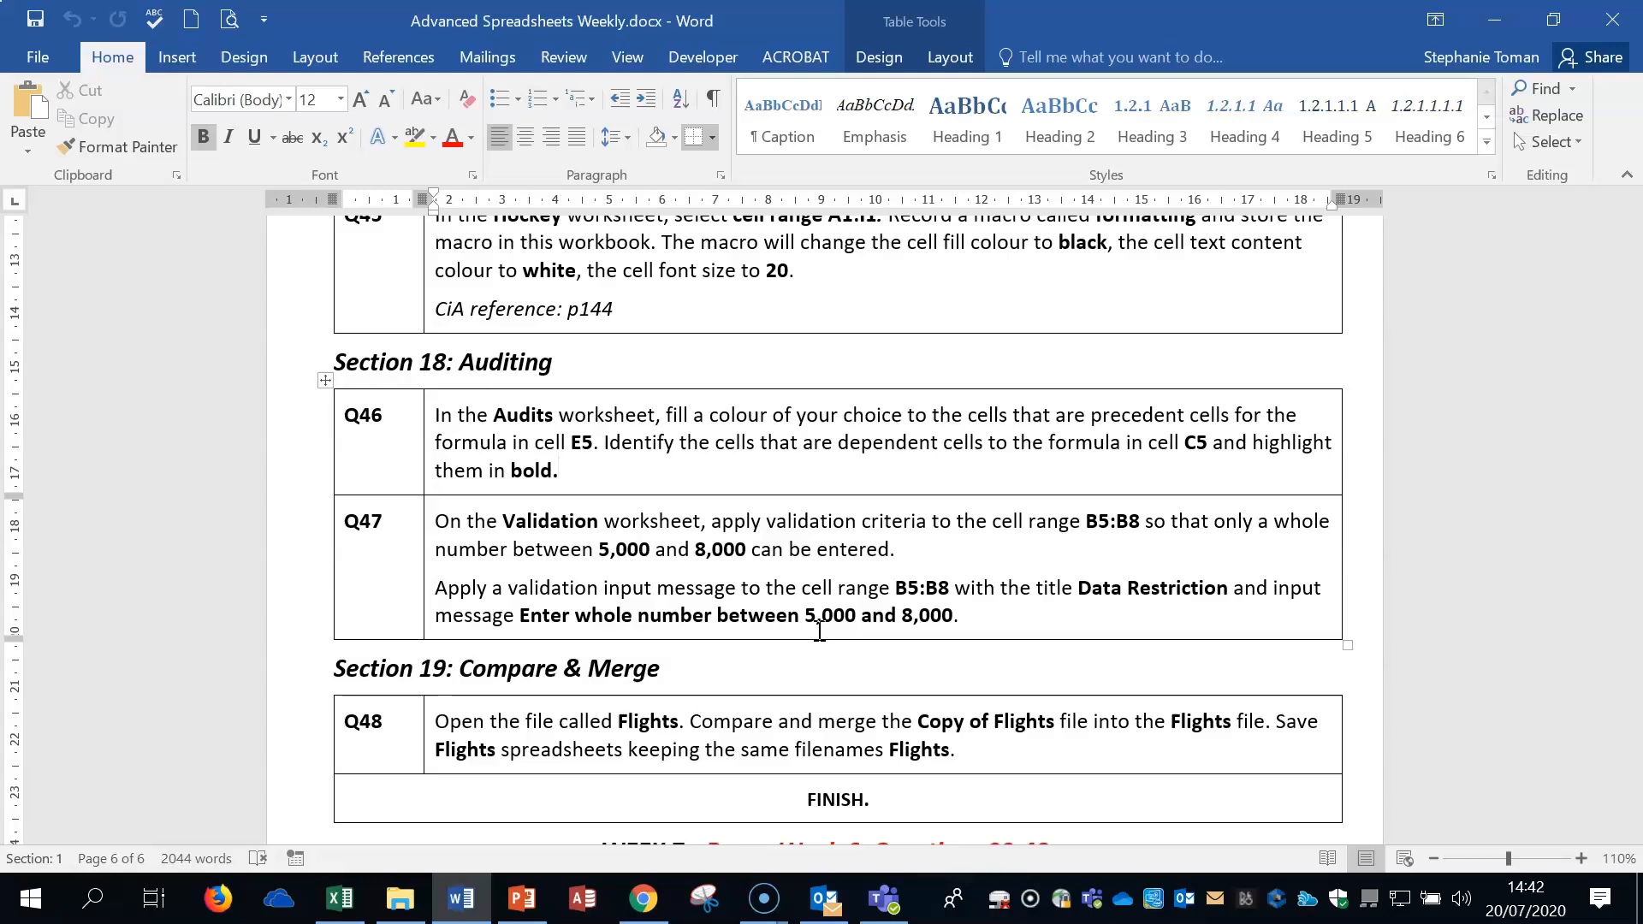
pyautogui.click(520, 617)
pyautogui.moveTo(519, 617); pyautogui.dragTo(929, 625)
pyautogui.rightClick(928, 624)
pyautogui.click(993, 157)
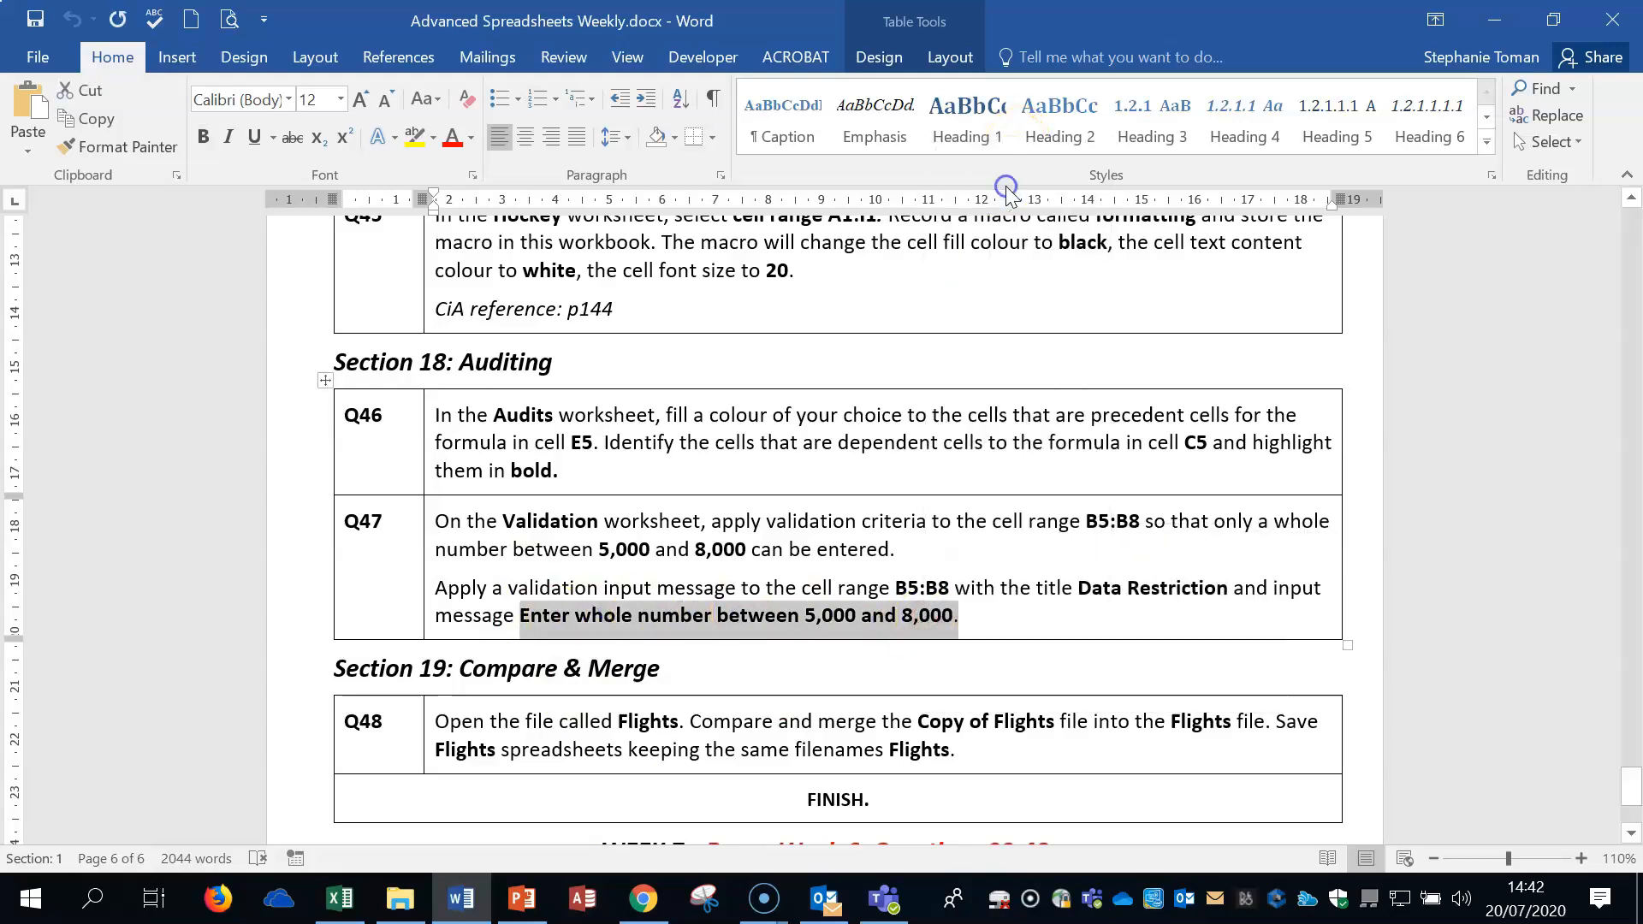
pyautogui.click(1494, 19)
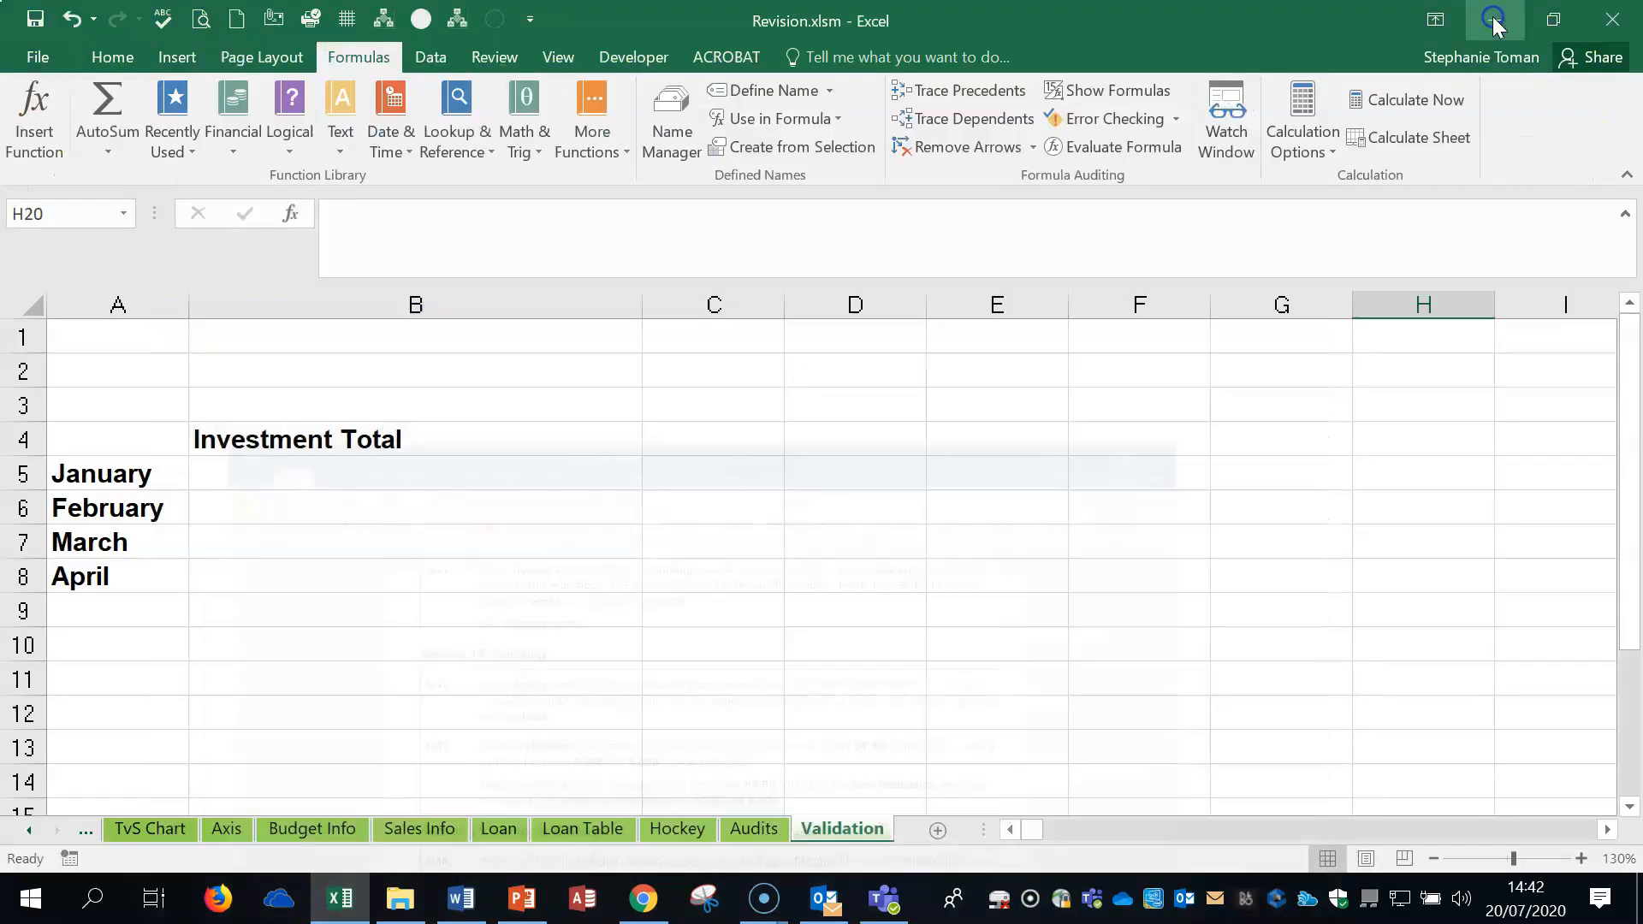
# - Apply a data validation rule to B5:B8 on the Validation worksheet that allows only whole numbers between 5000 and 8000
pyautogui.click(240, 475)
pyautogui.moveTo(239, 475); pyautogui.dragTo(249, 580)
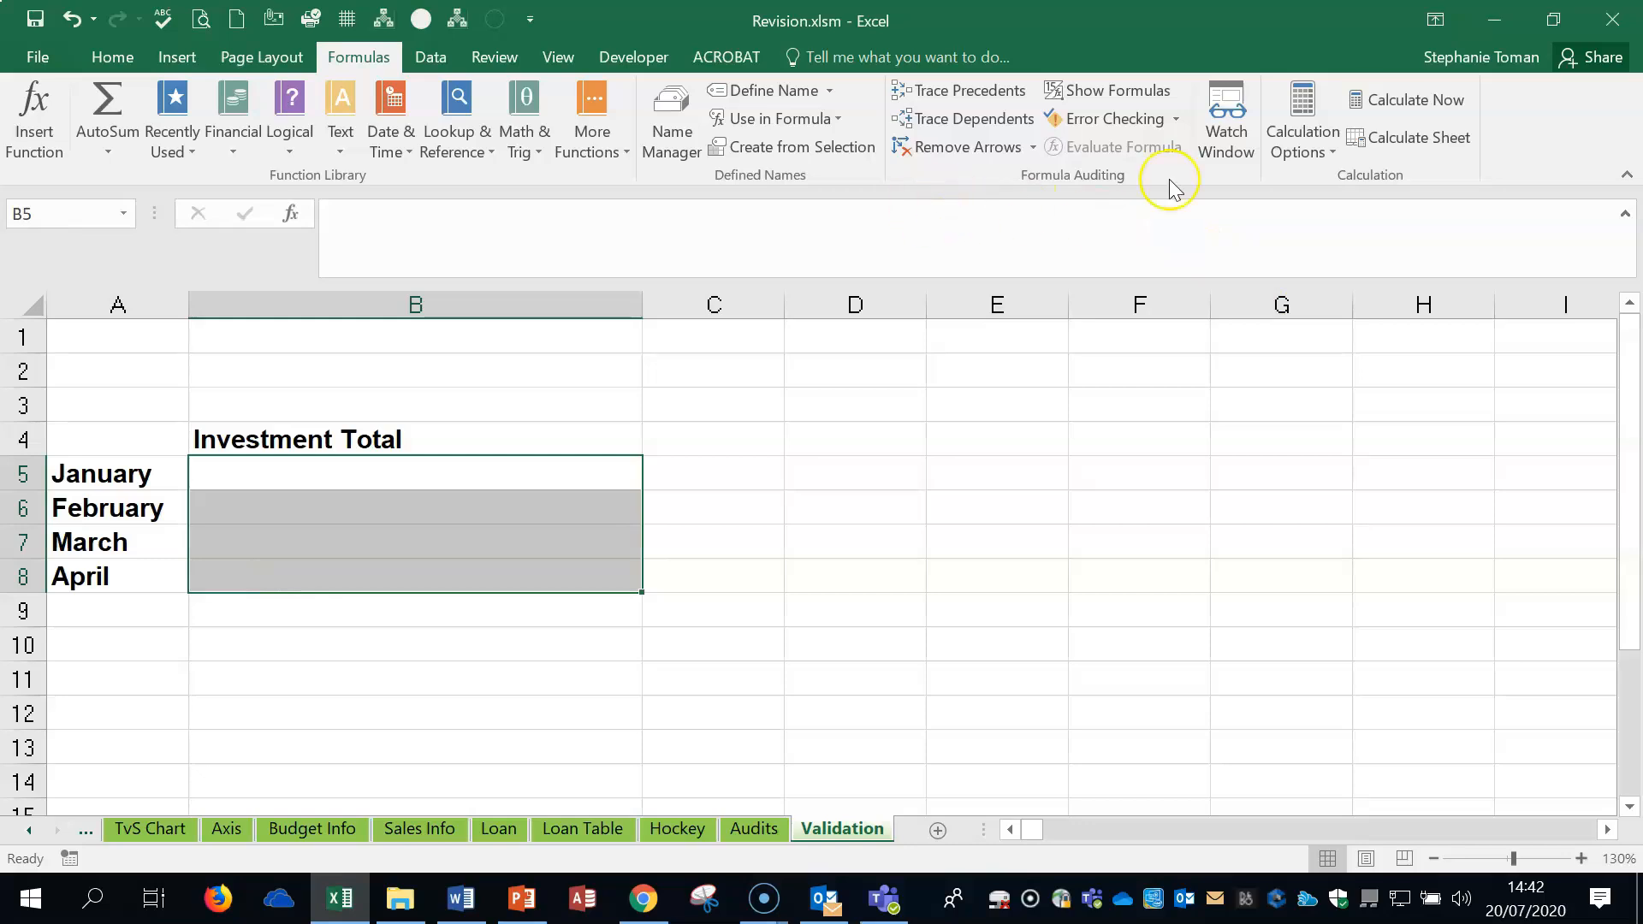
pyautogui.click(431, 56)
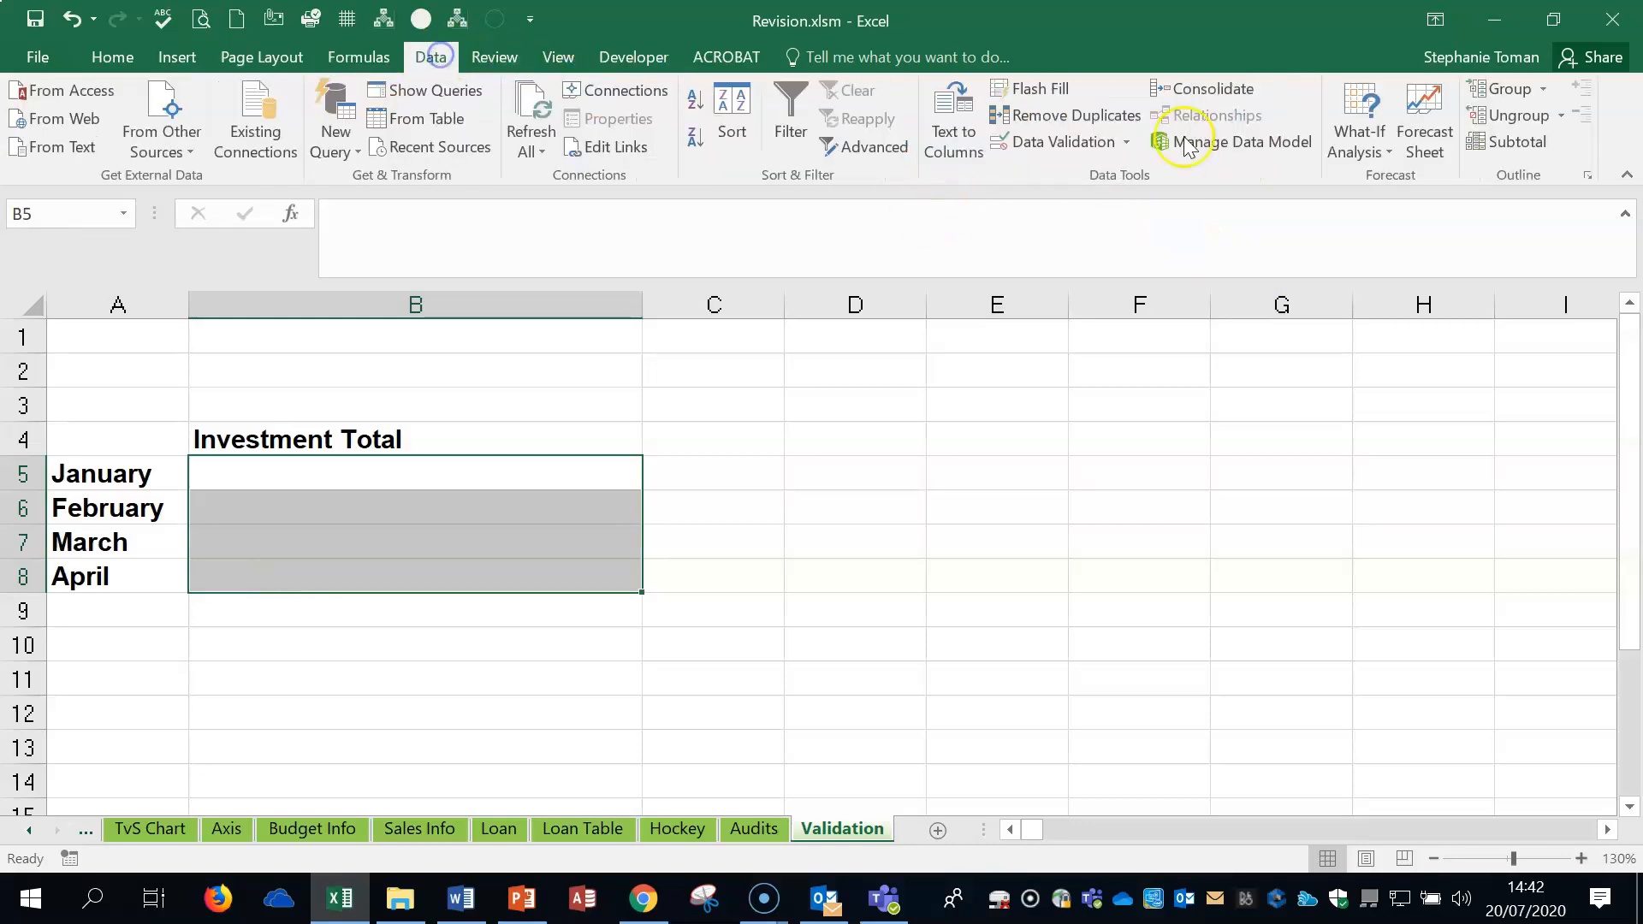
pyautogui.click(1126, 141)
pyautogui.click(1115, 172)
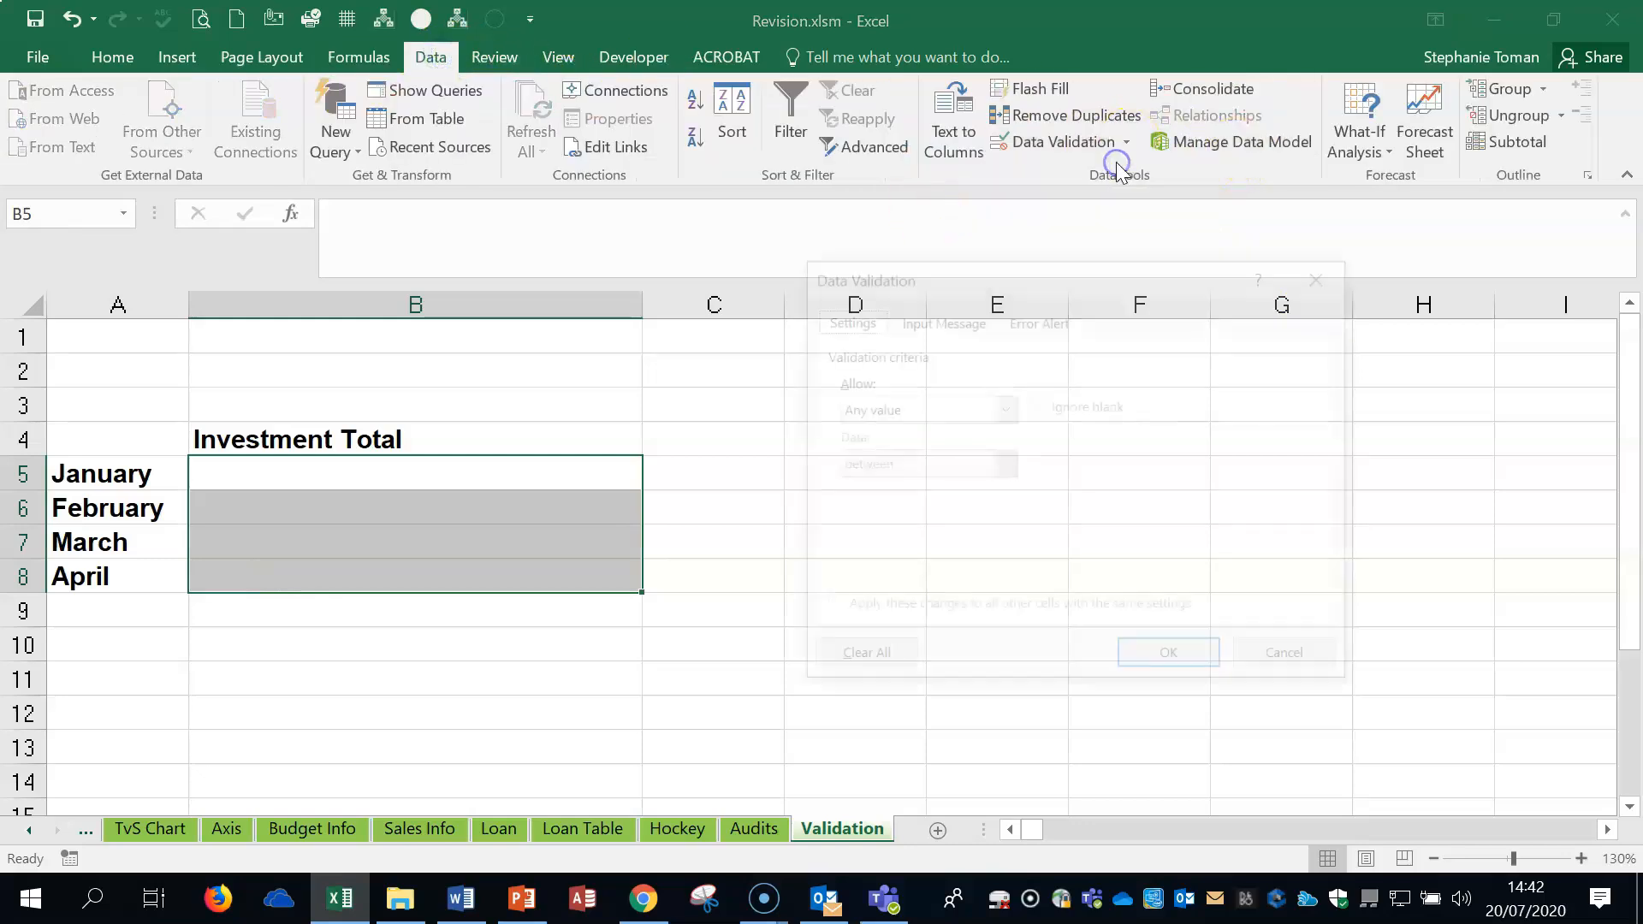
pyautogui.click(1004, 408)
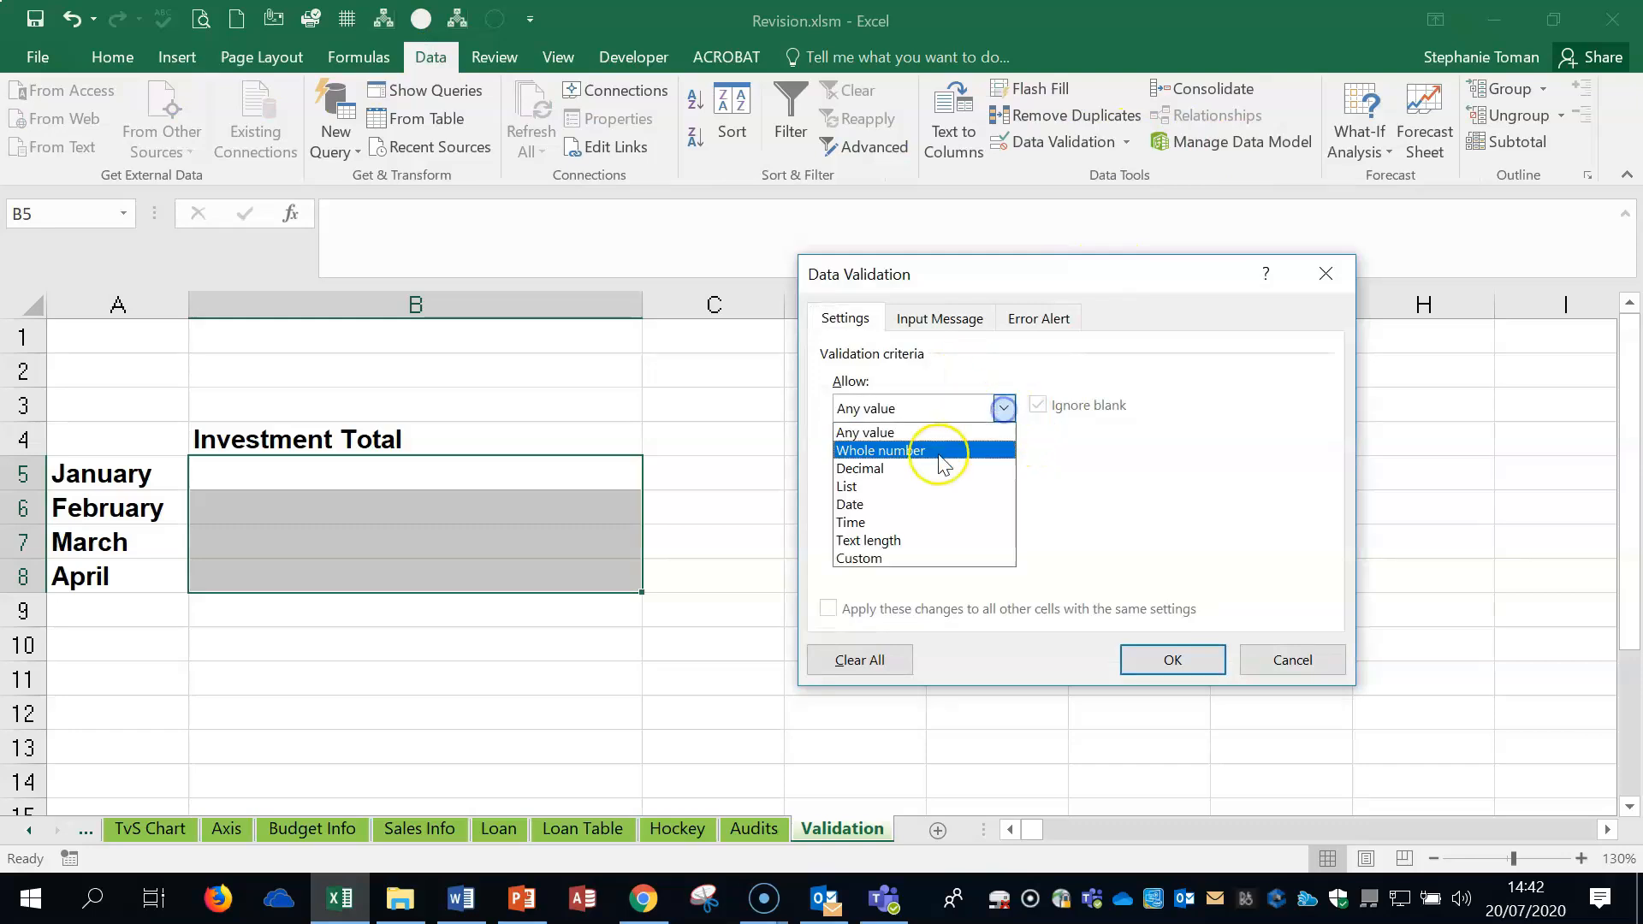
pyautogui.click(945, 453)
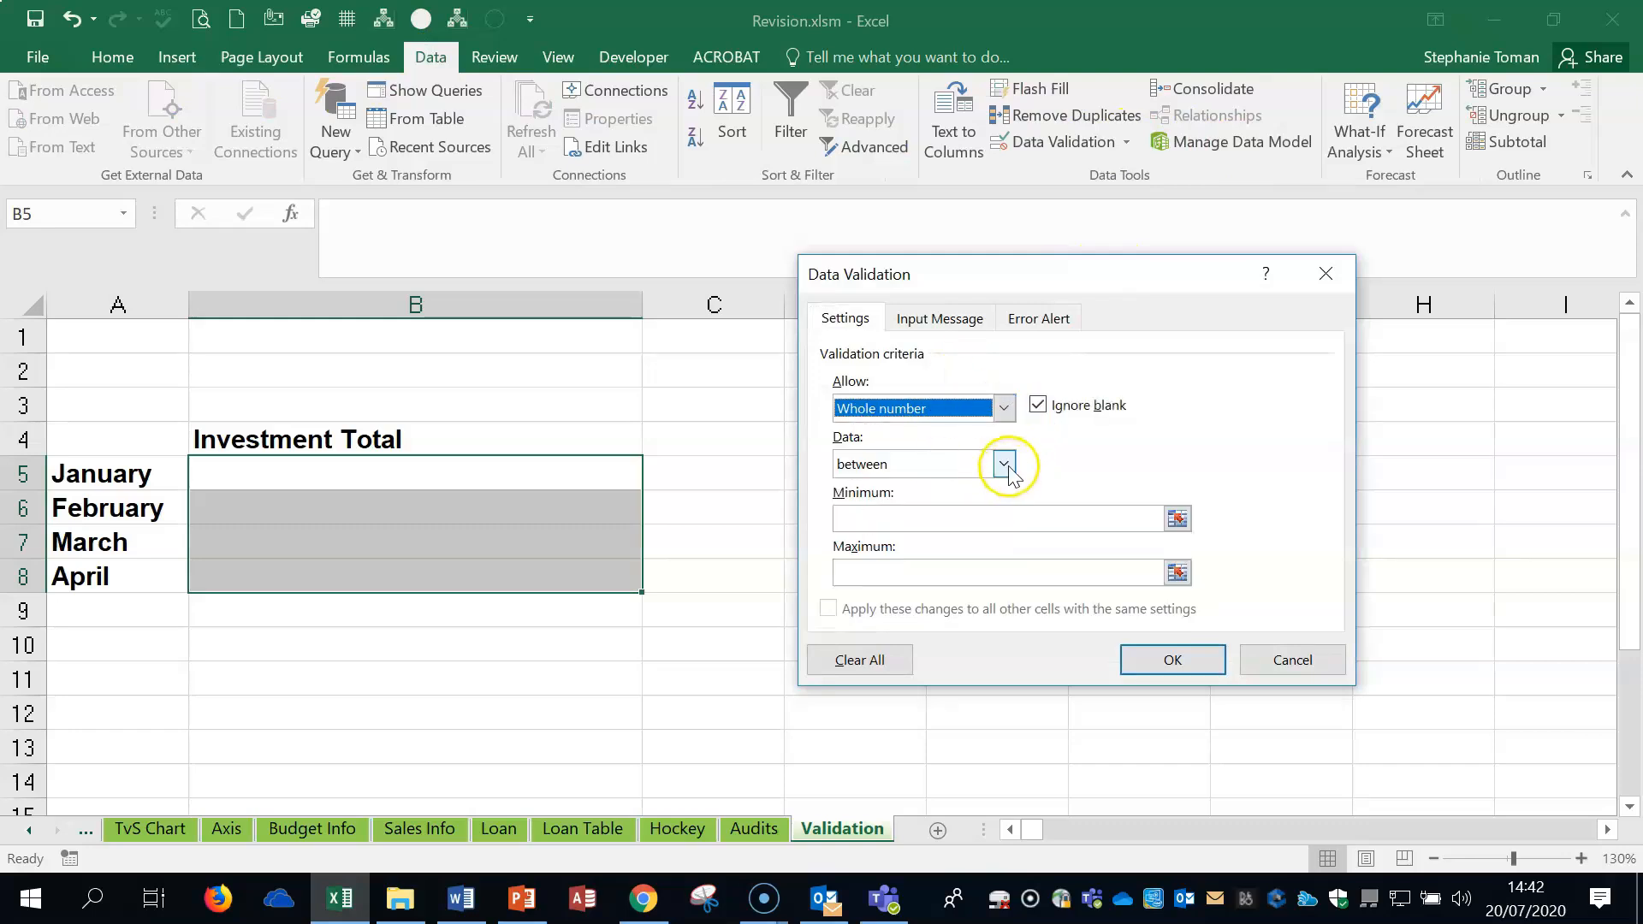
pyautogui.click(851, 519)
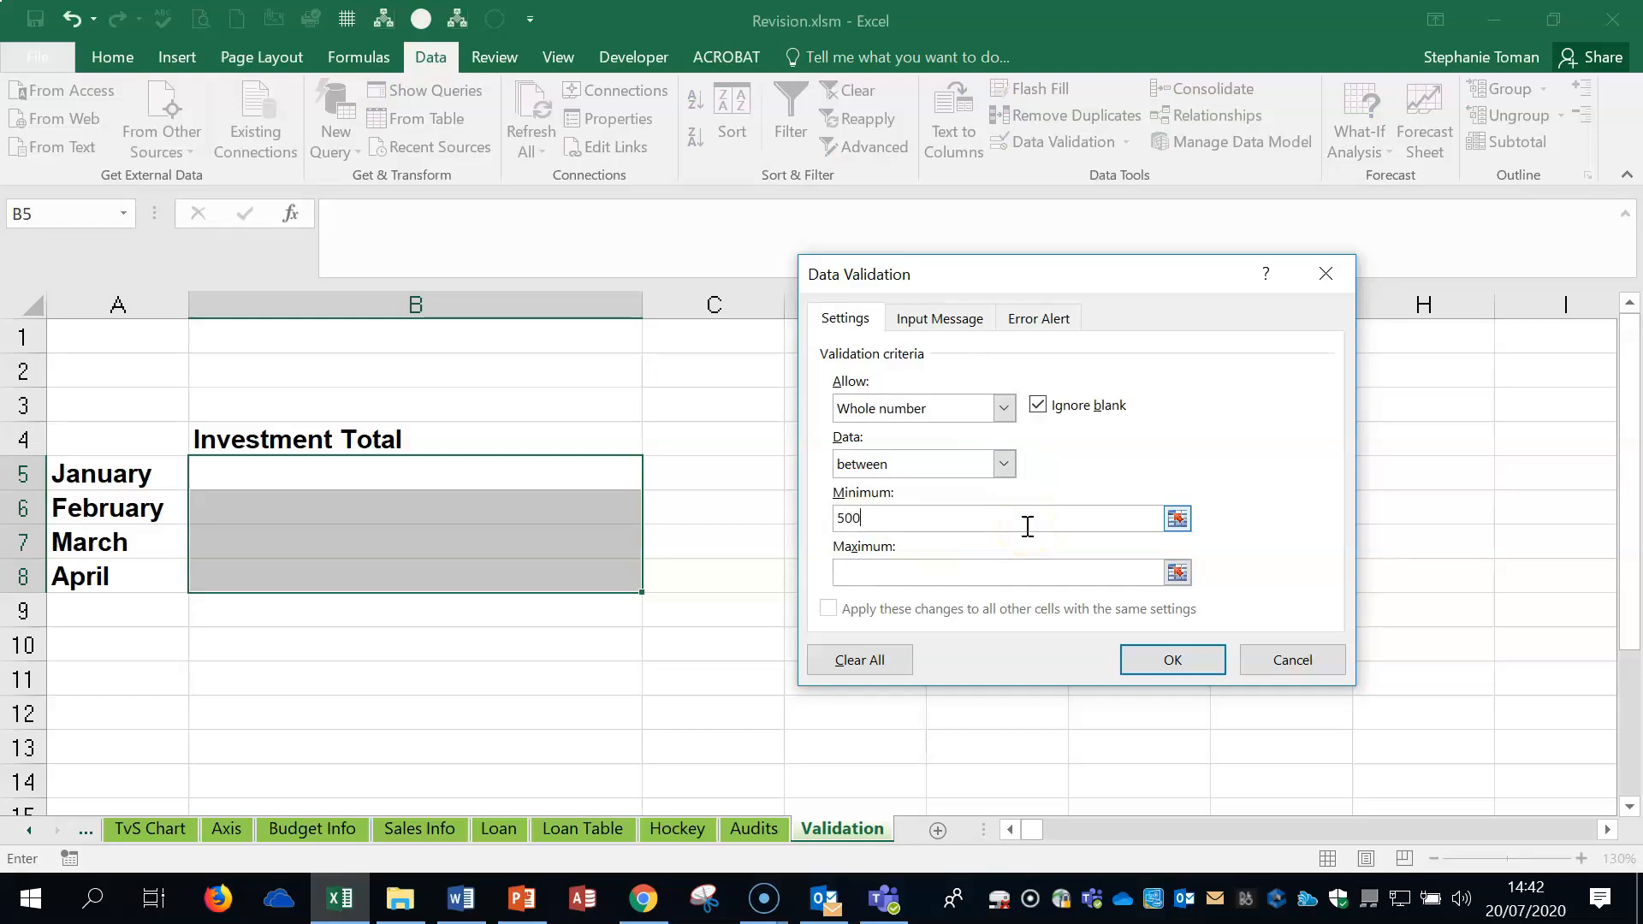
pyautogui.click(874, 568)
# - Add an input message titled "Data Restriction" with the copied text "Enter whole number between 5,000 and 8,000." and apply the validation
pyautogui.click(950, 318)
pyautogui.click(863, 521)
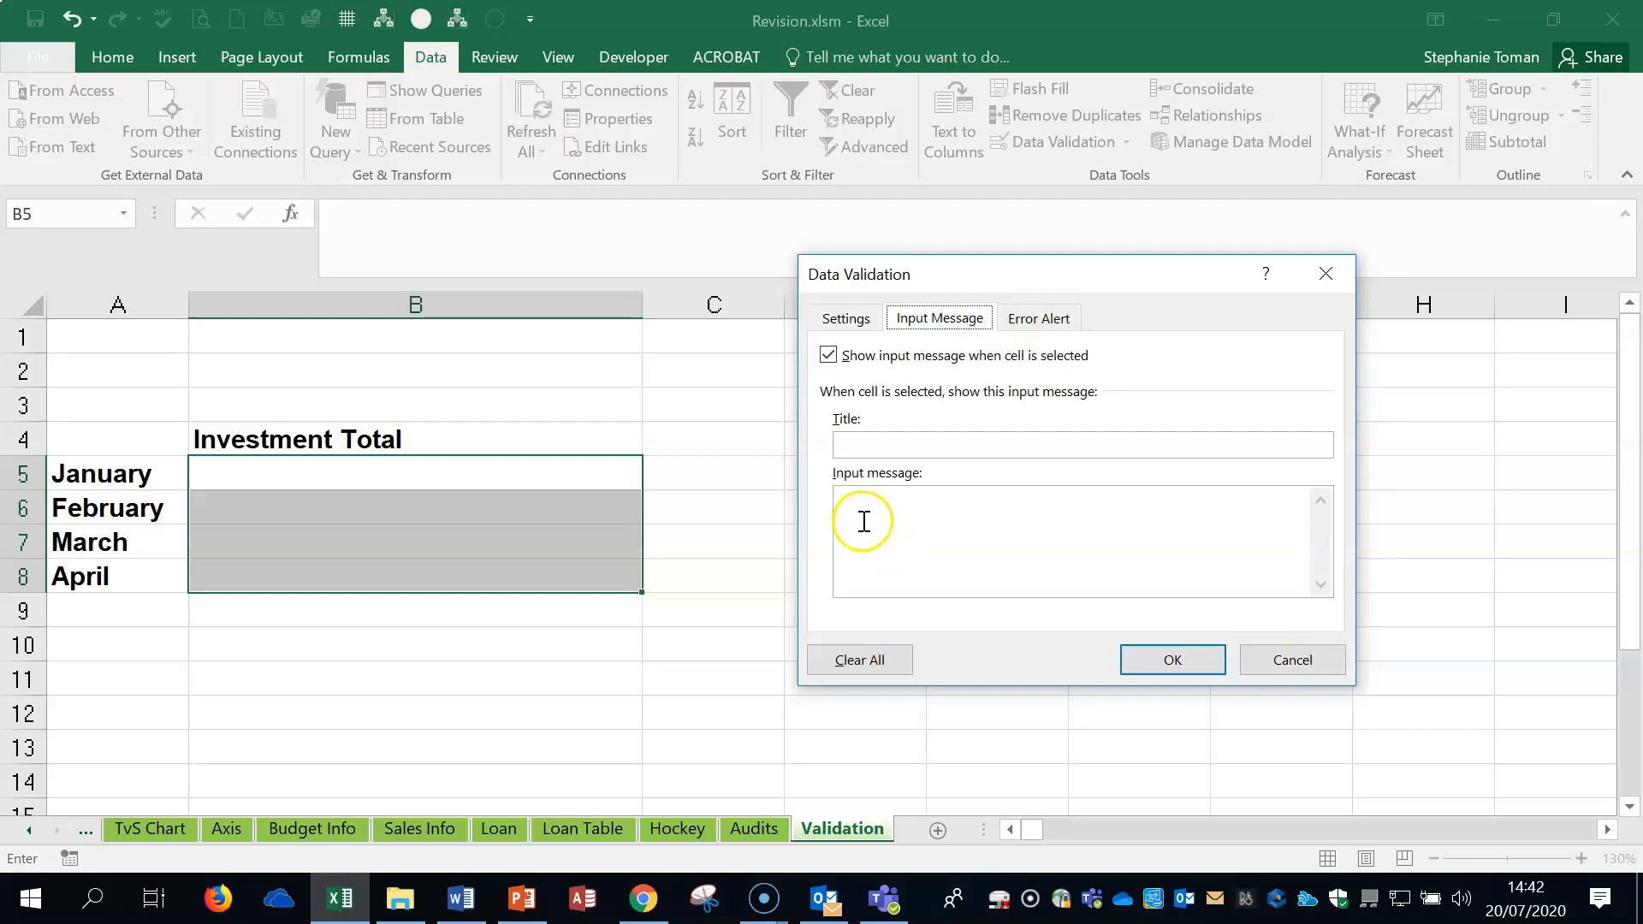
pyautogui.rightClick(863, 521)
pyautogui.click(924, 594)
pyautogui.click(850, 444)
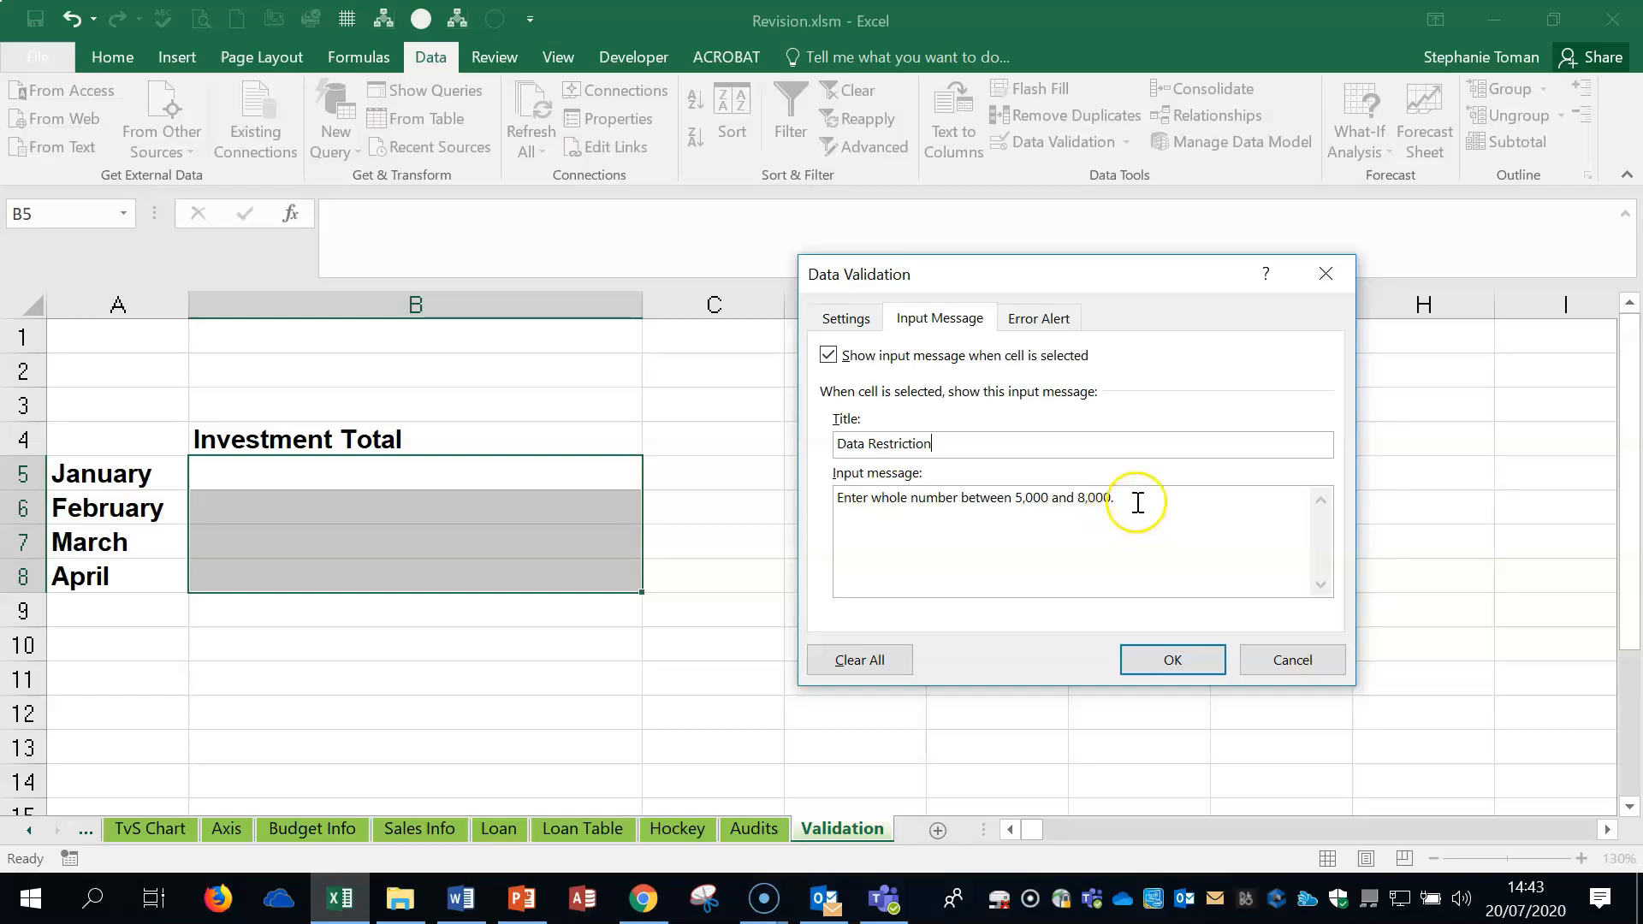
pyautogui.click(1026, 318)
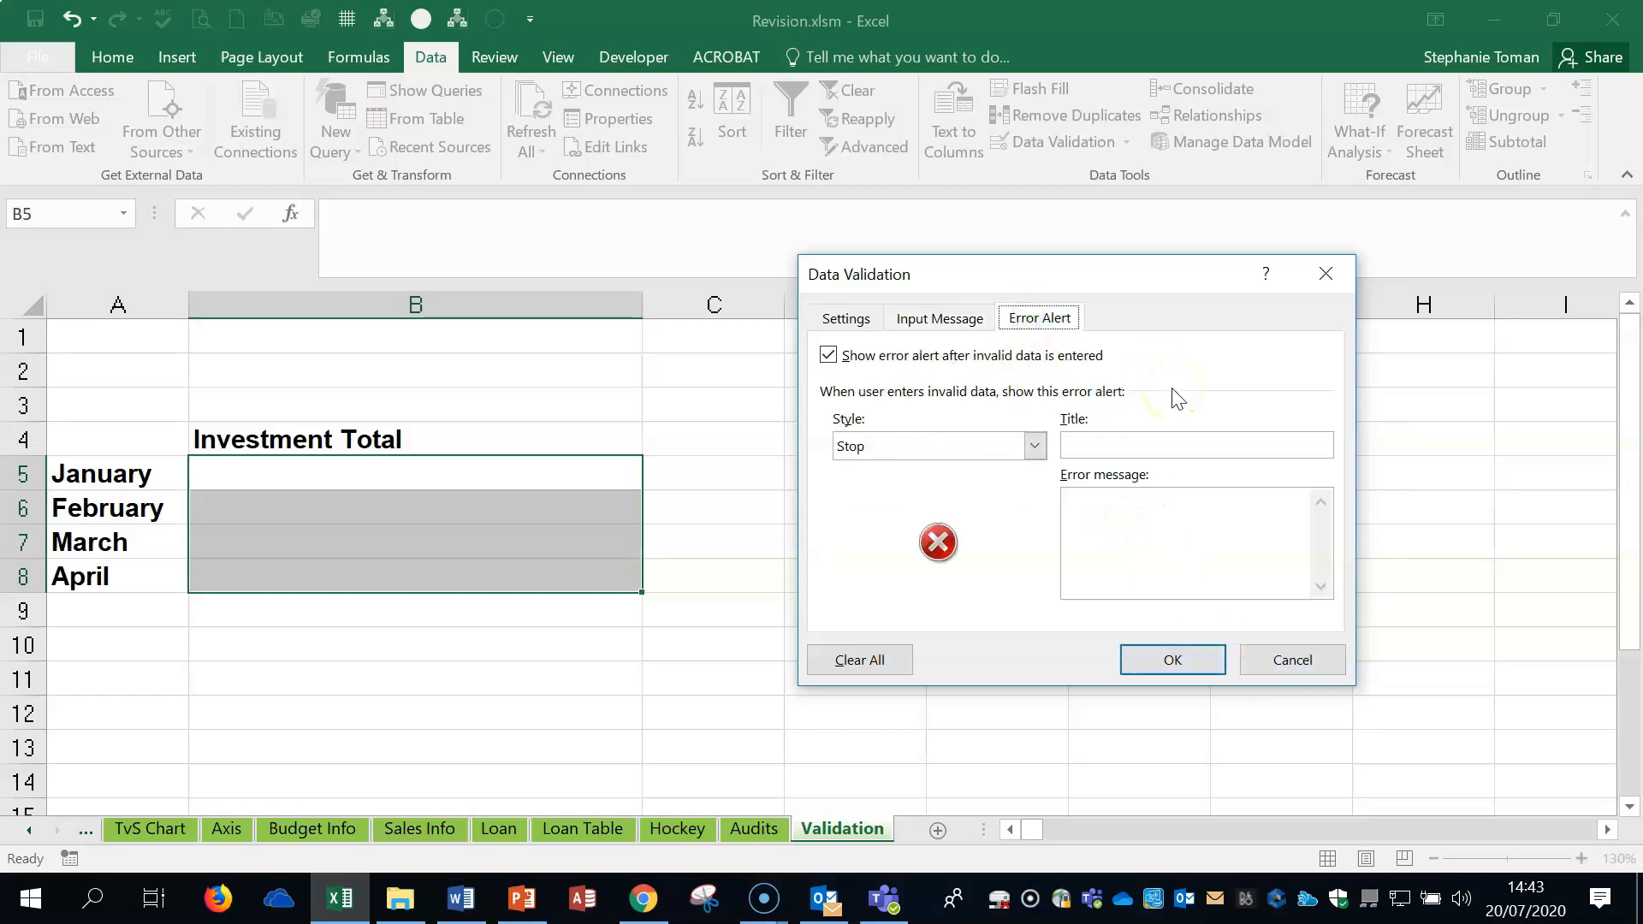
pyautogui.click(1184, 660)
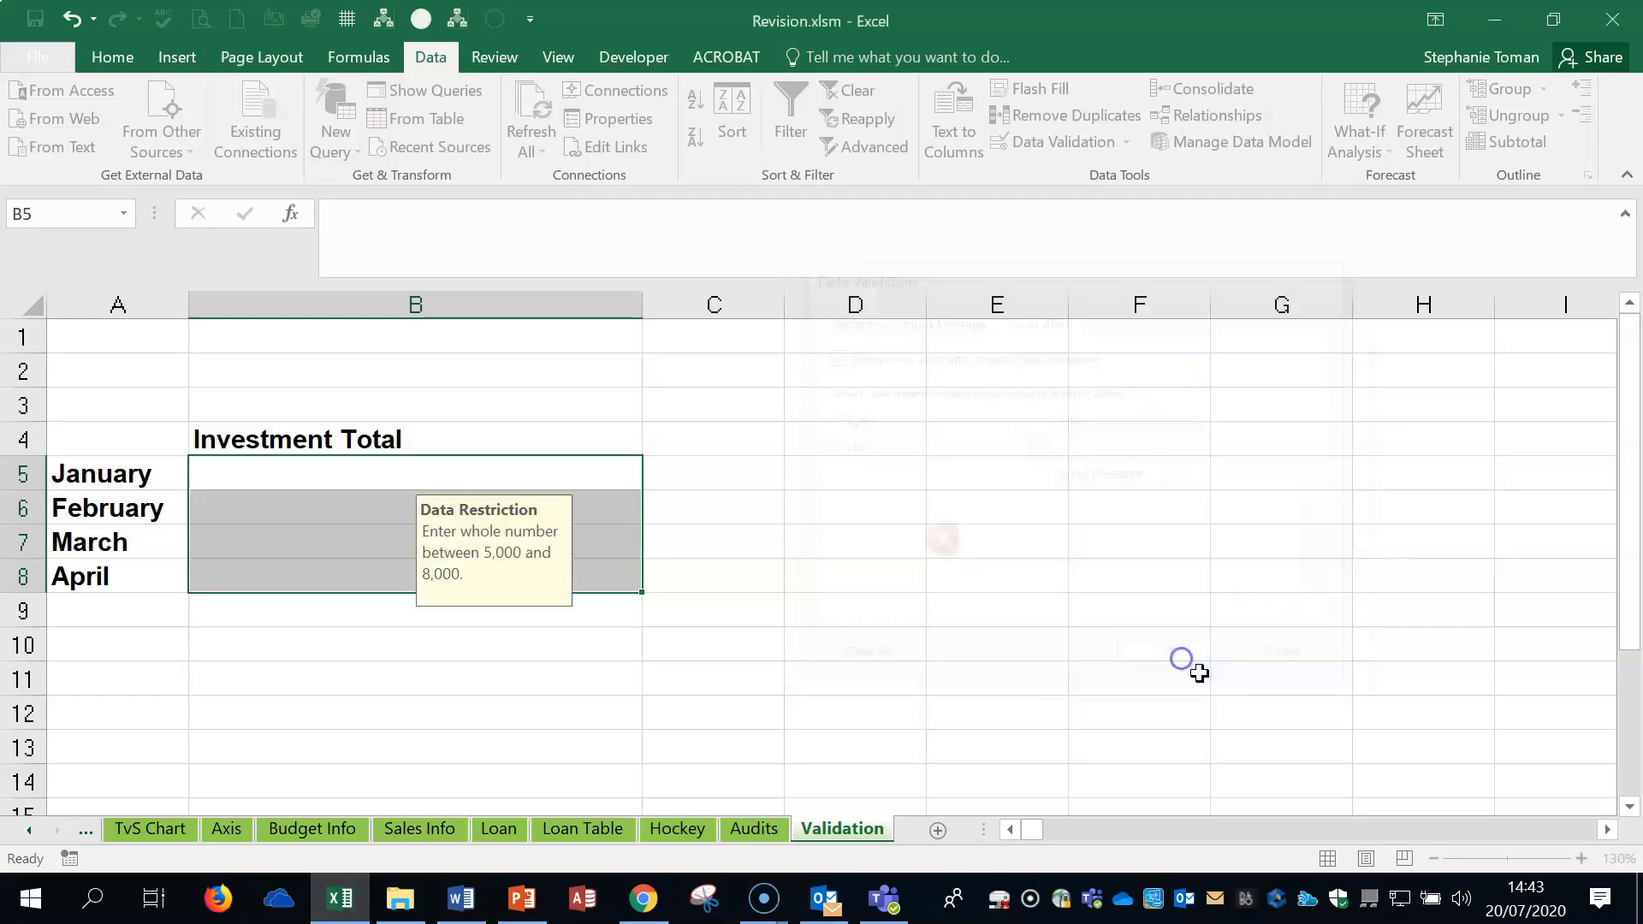
# - Check the input message on individual cells in the Investment Total column
pyautogui.click(349, 519)
pyautogui.click(371, 582)
pyautogui.click(370, 535)
pyautogui.click(392, 504)
pyautogui.click(392, 504)
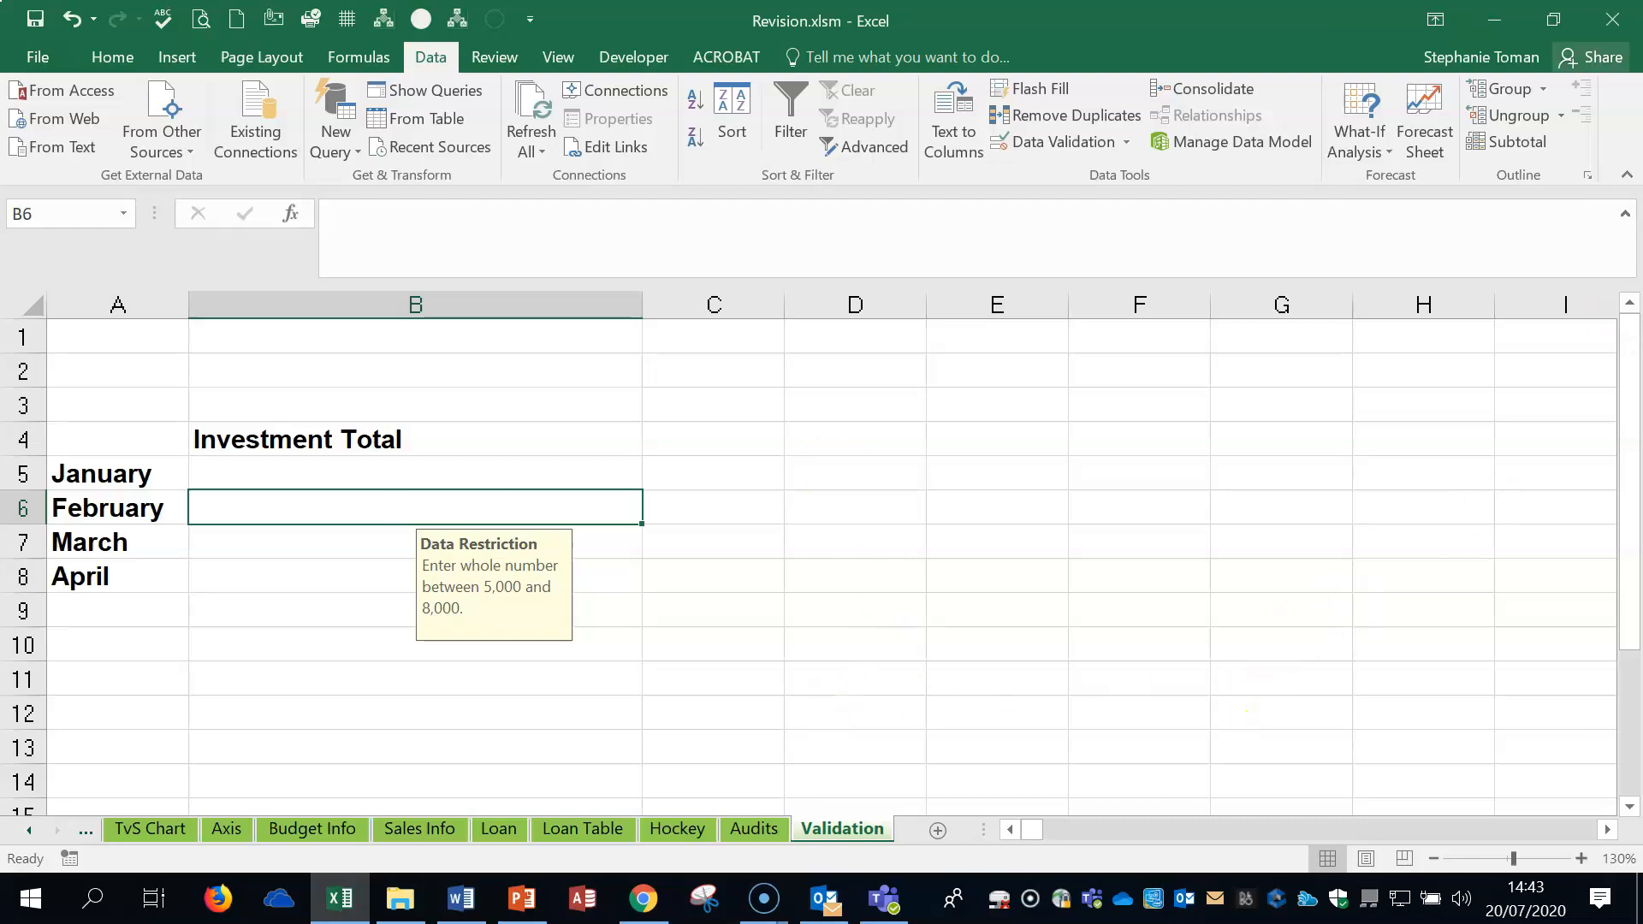
# - Close Revision.xlsm and open Flights.xlsx from the Spreadsheets Weekly Revision Workfiles folder
pyautogui.click(1613, 20)
pyautogui.click(807, 476)
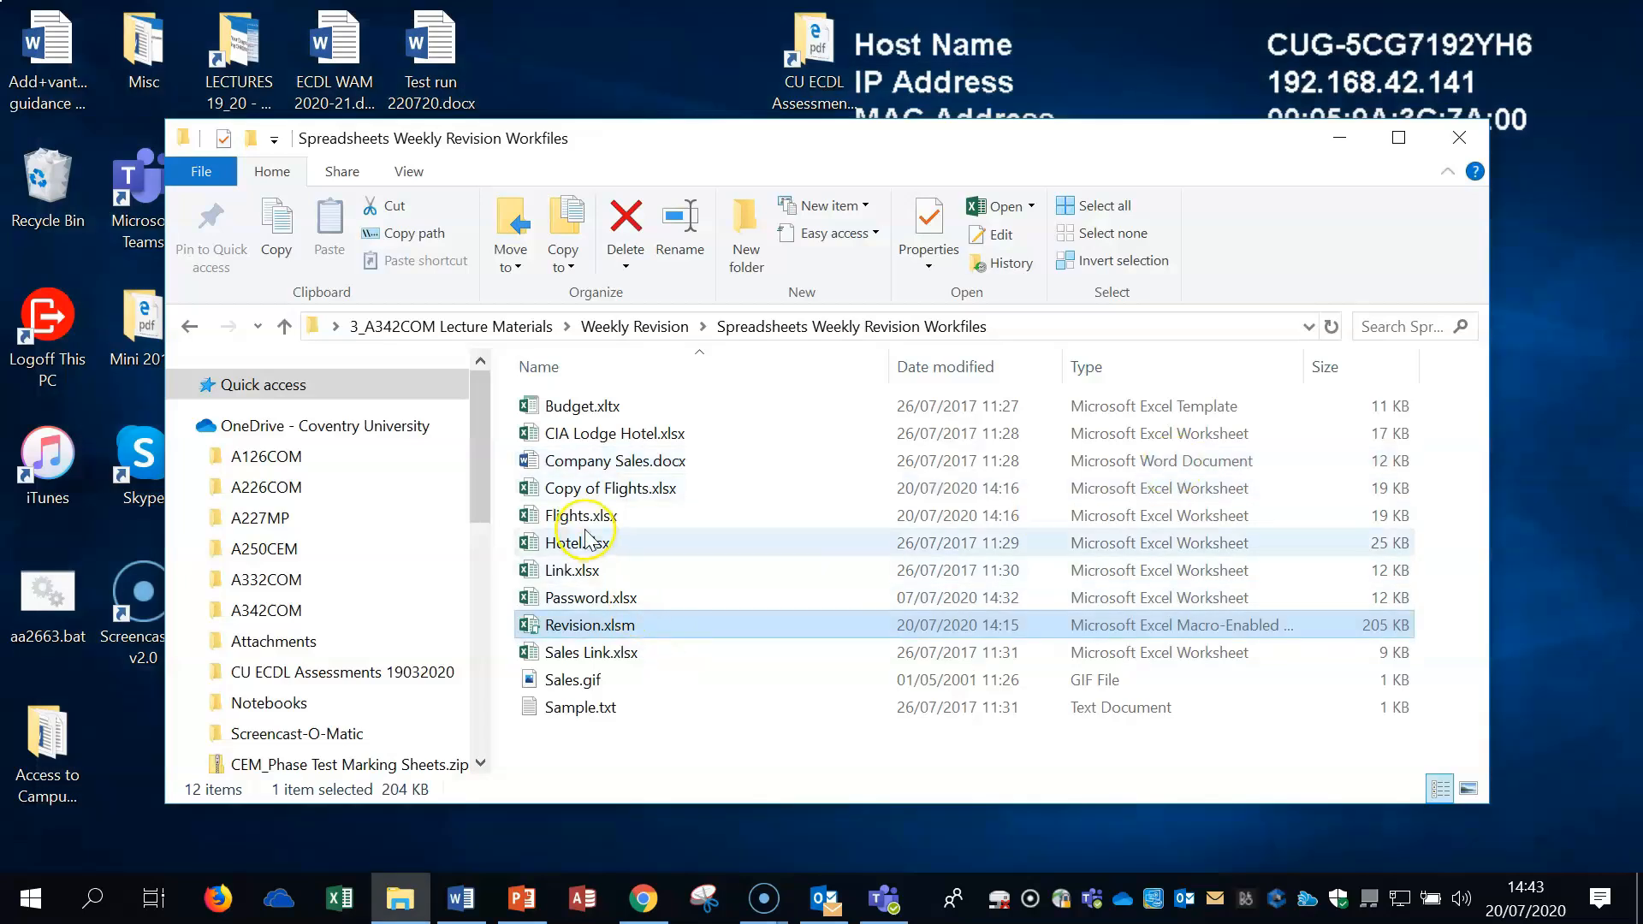
pyautogui.click(592, 544)
pyautogui.click(602, 489)
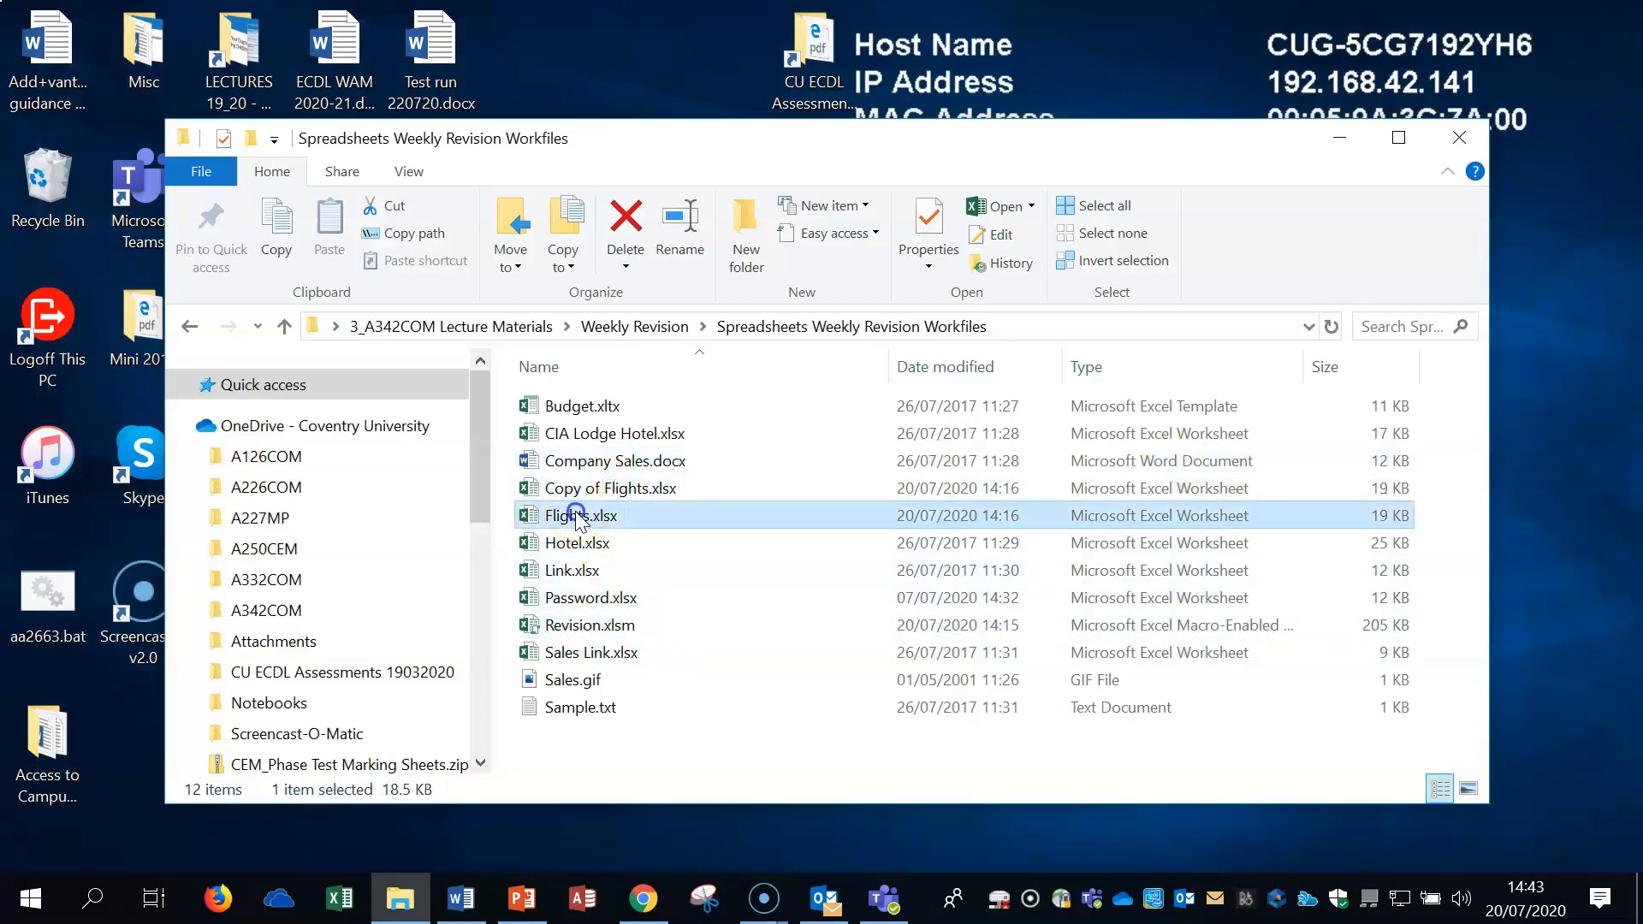
pyautogui.click(579, 517)
pyautogui.click(603, 520)
pyautogui.doubleClick(602, 521)
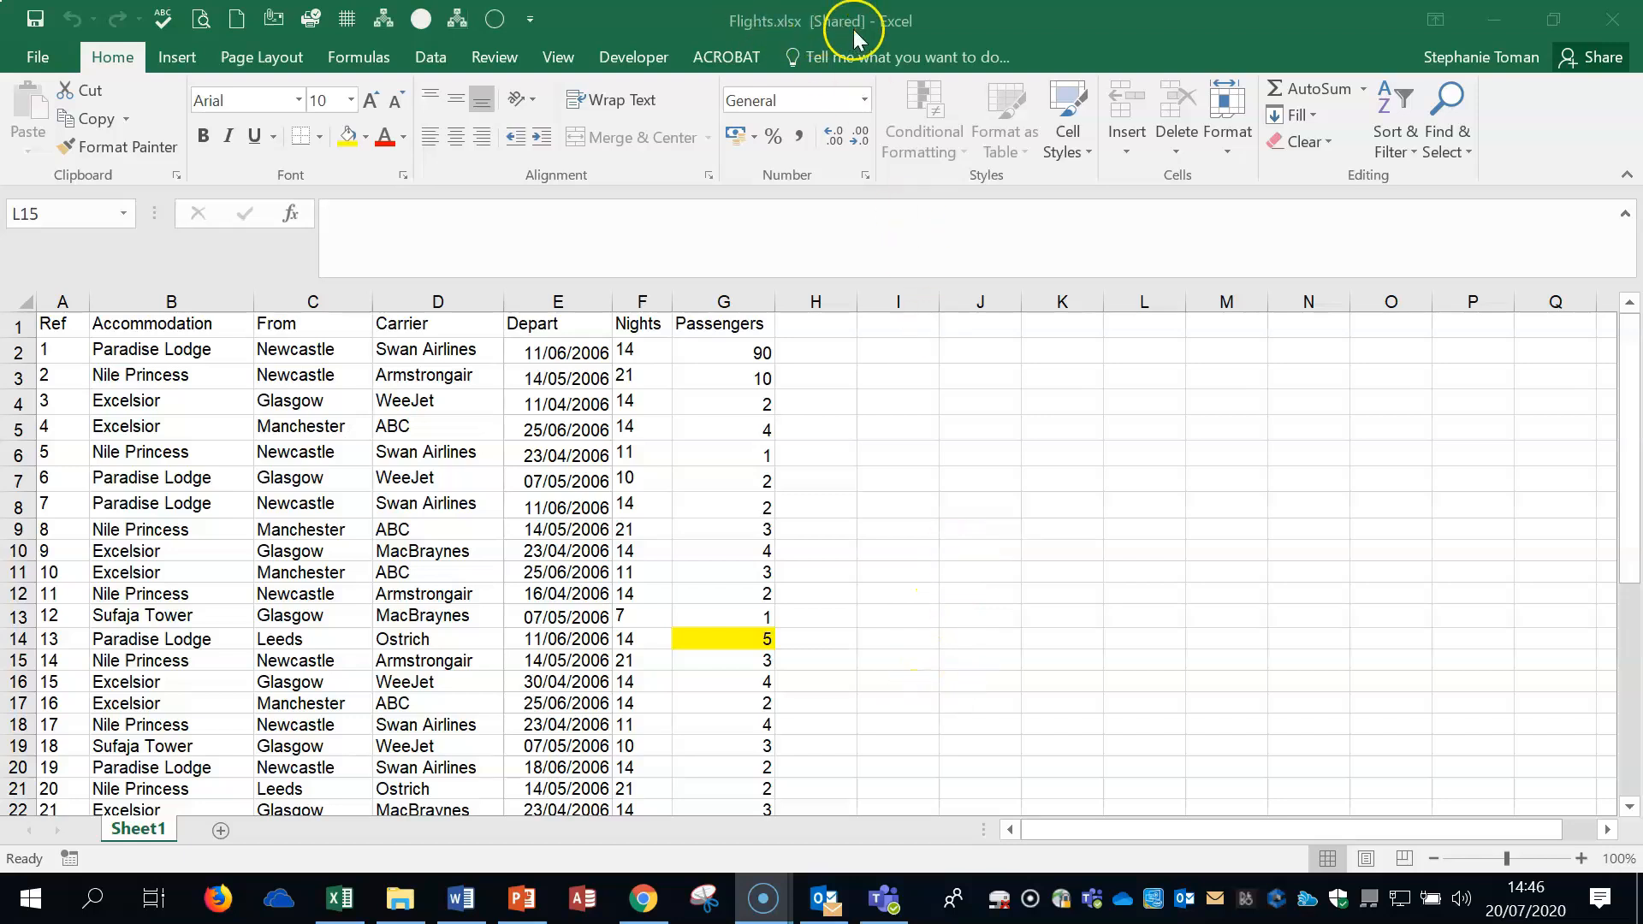
# - Compare and merge Copy of Flights.xlsx from the Spreadsheets Weekly Revision Workfiles folder into the shared Flights.xlsx, and select the Passengers cell G14
pyautogui.click(496, 25)
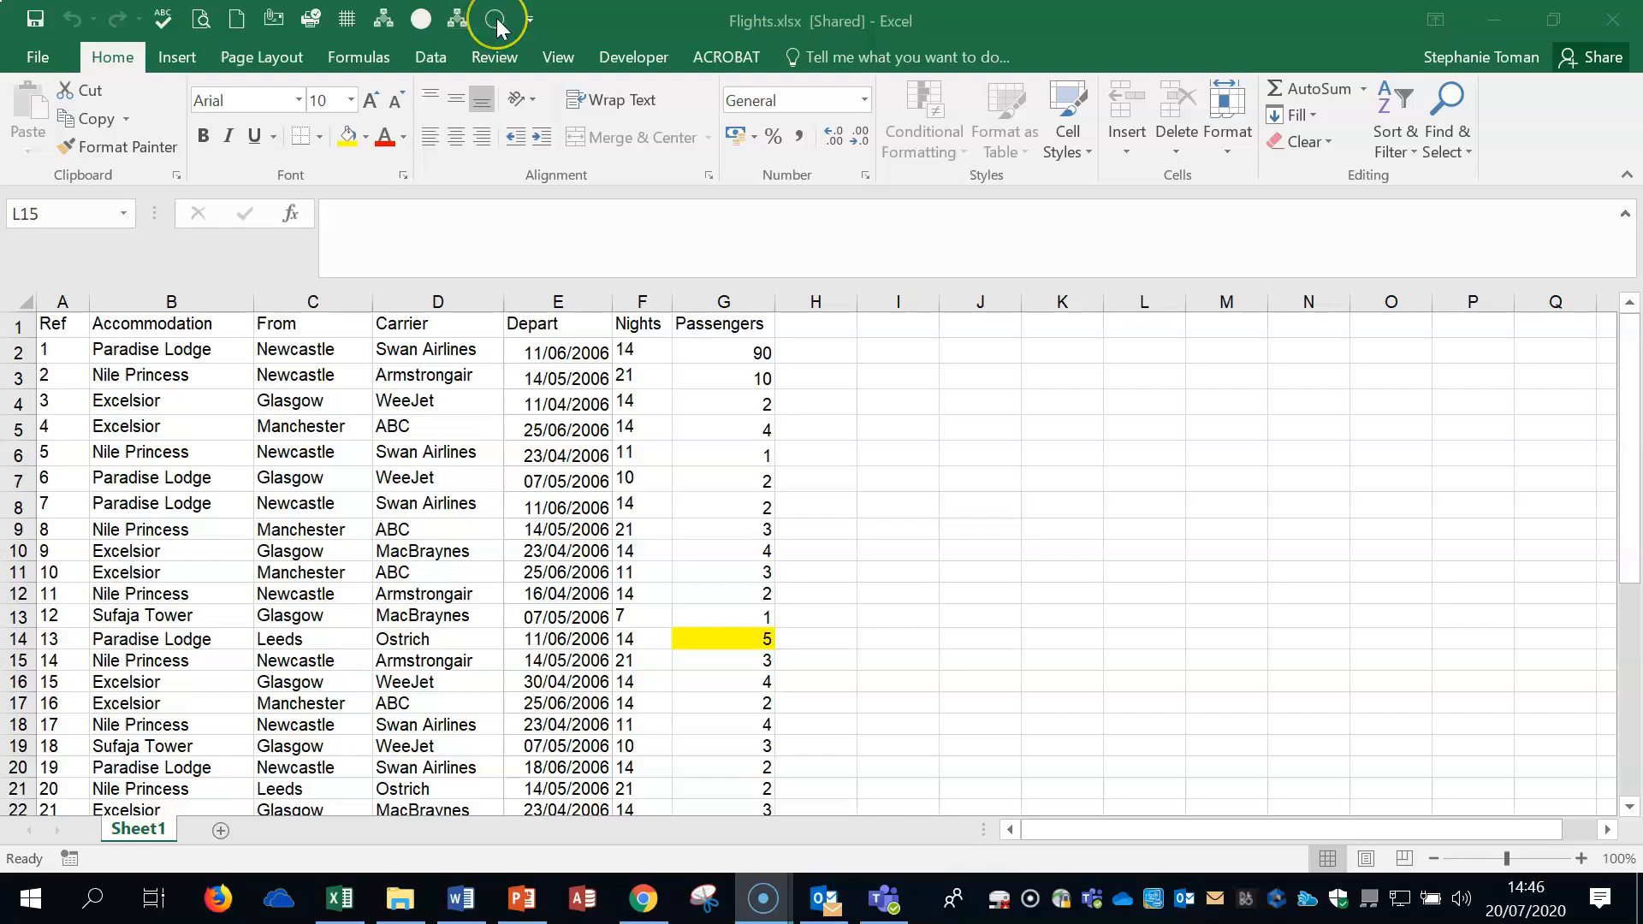
pyautogui.click(498, 24)
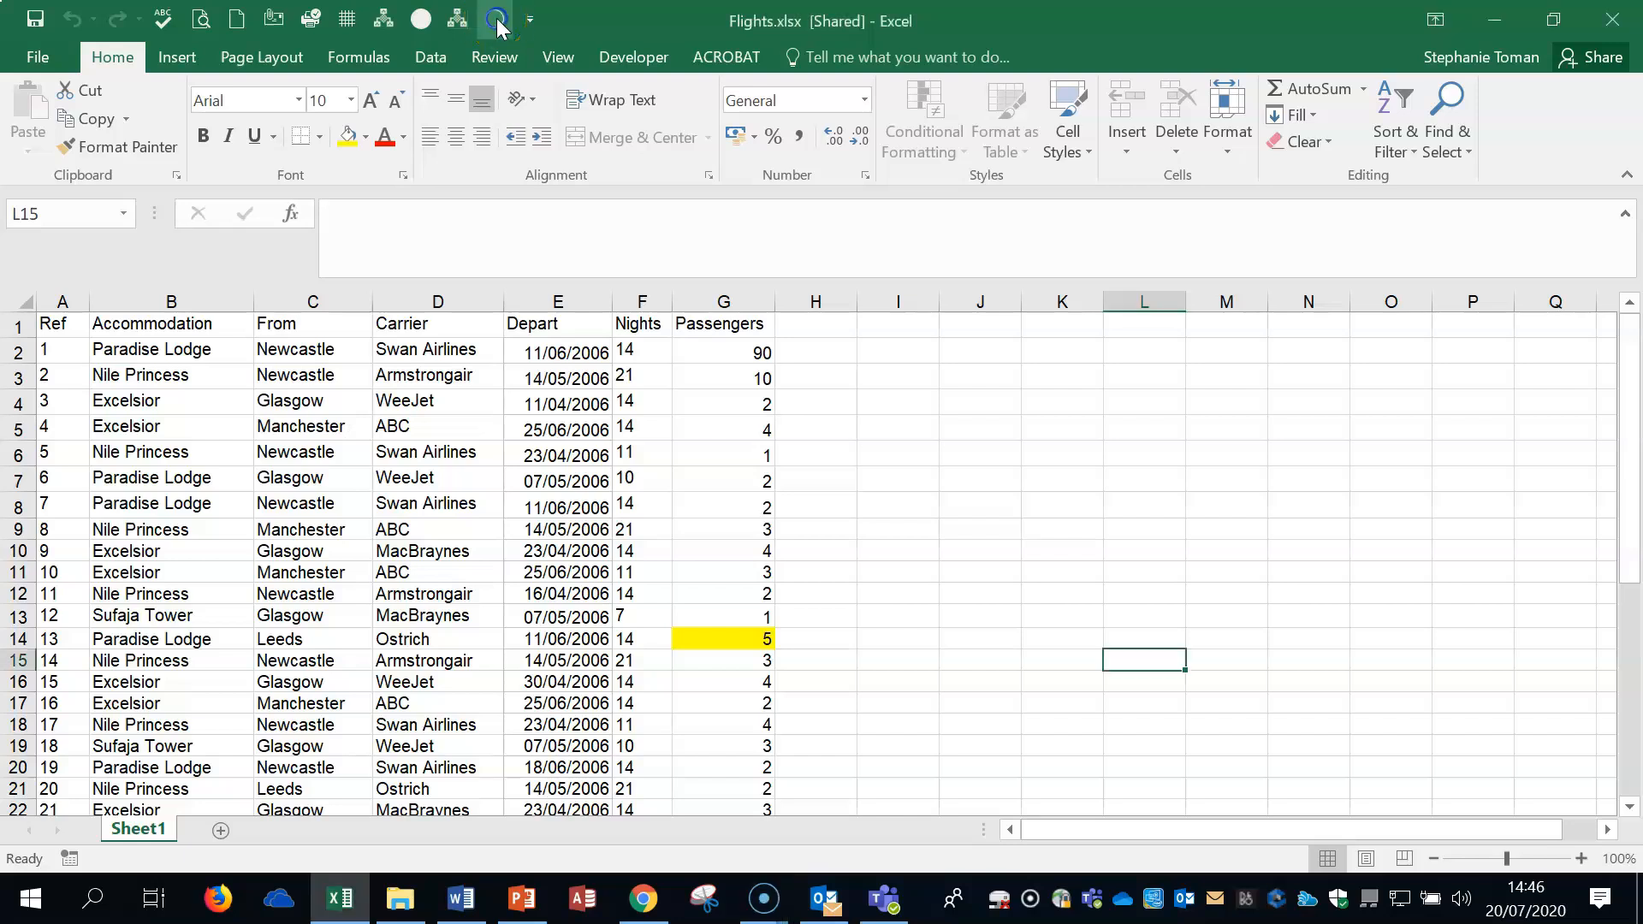
pyautogui.click(496, 22)
pyautogui.scroll(-1, 938, 502)
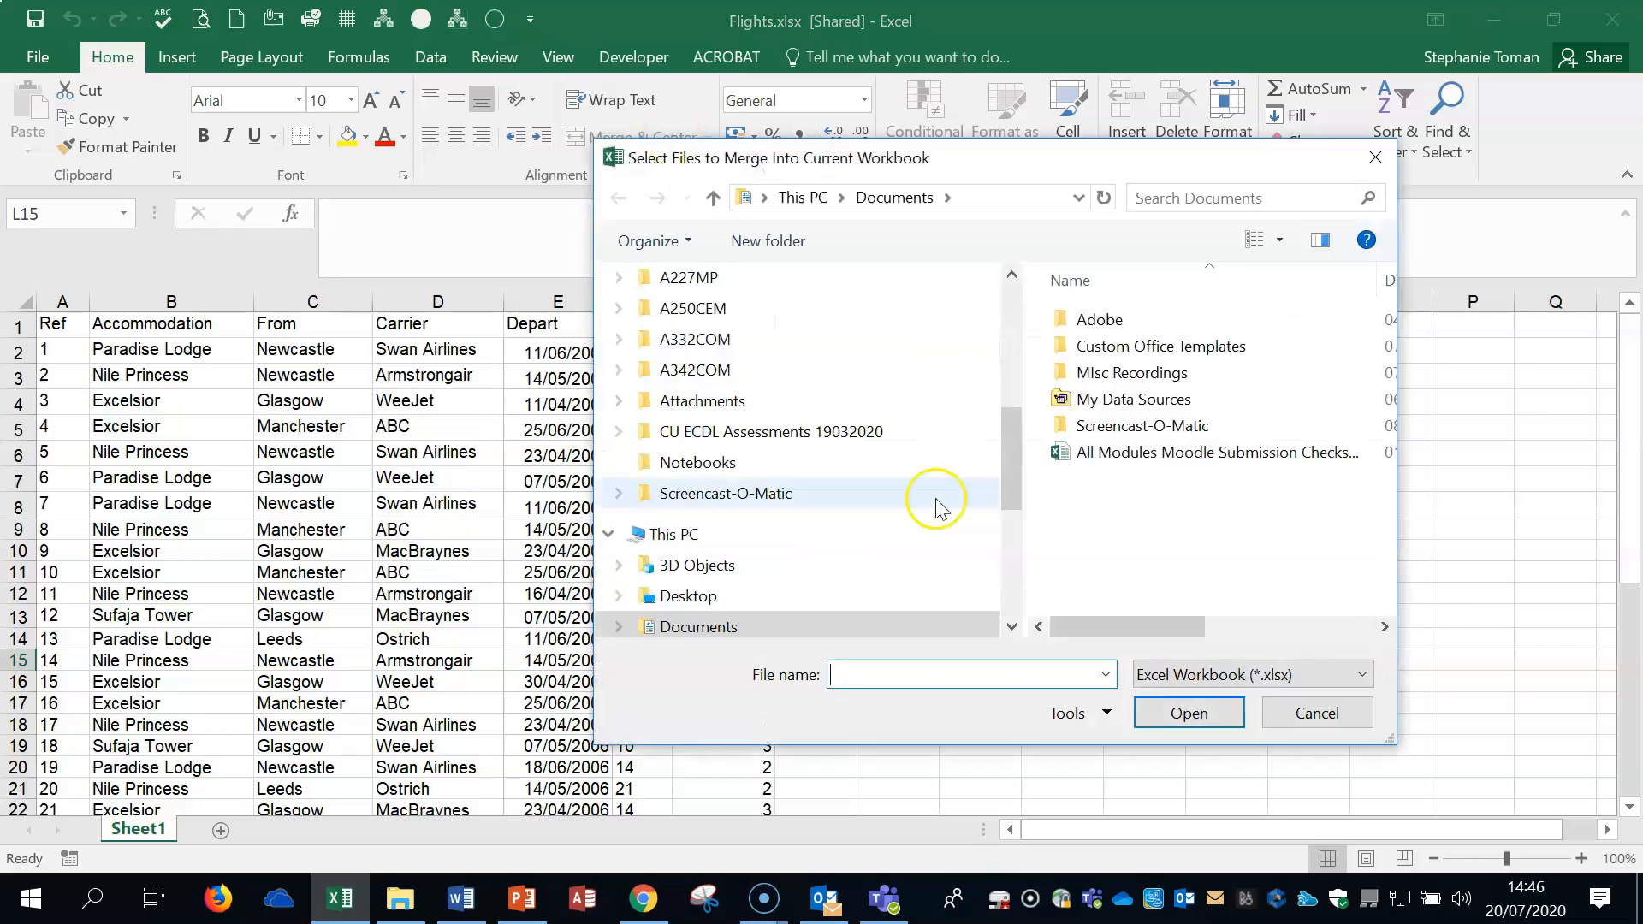
pyautogui.click(717, 594)
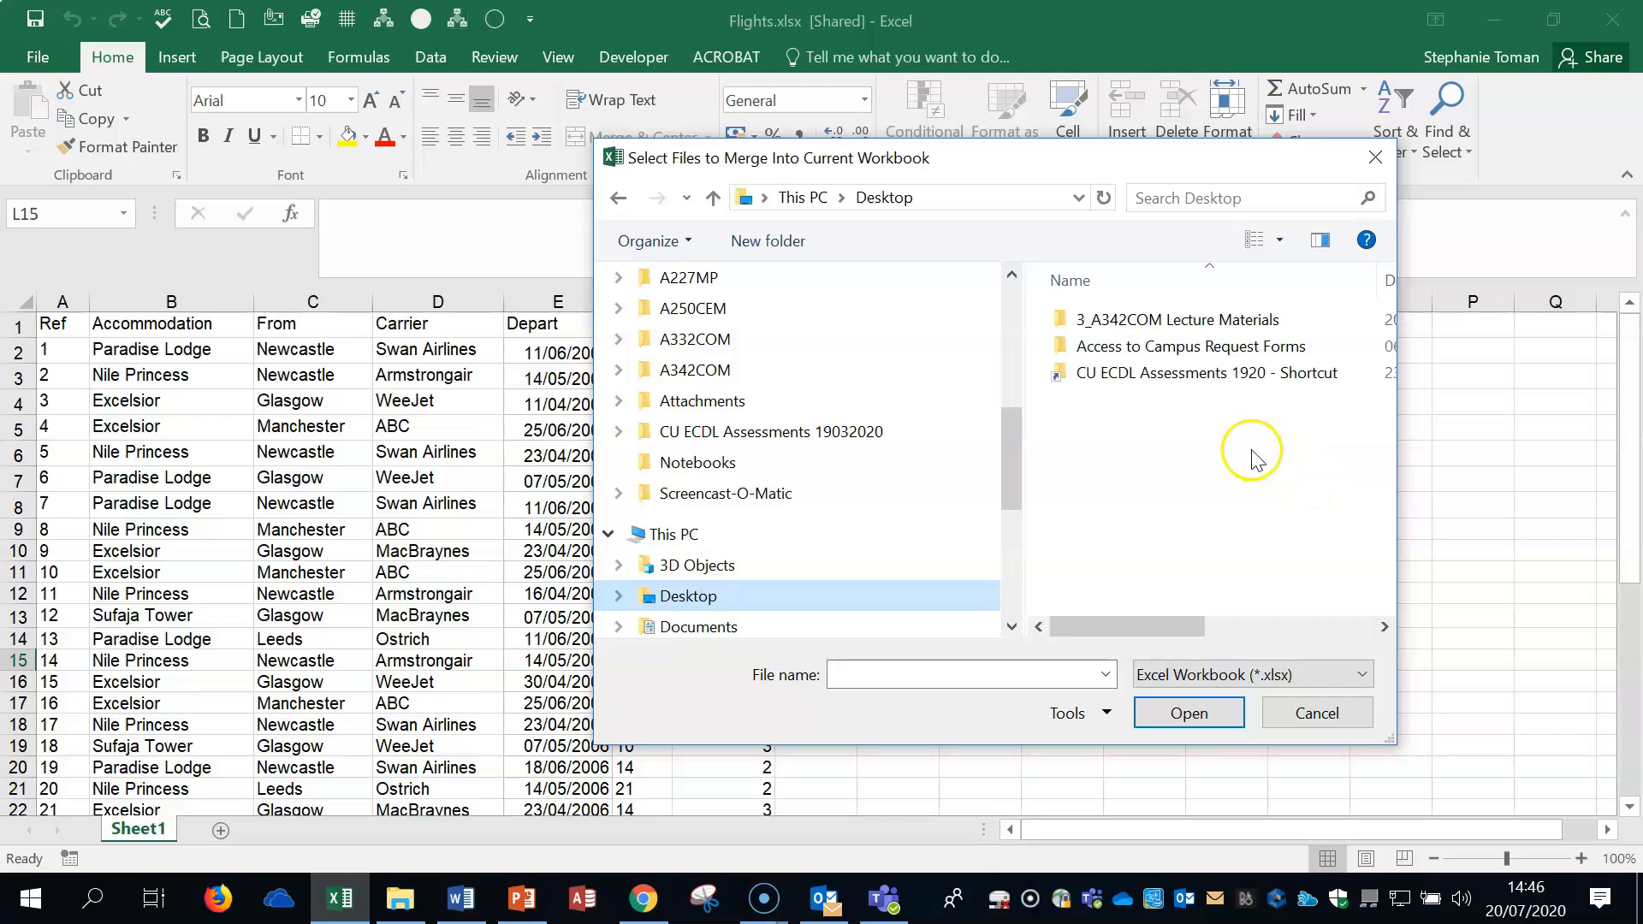
pyautogui.click(1153, 321)
pyautogui.doubleClick(1153, 321)
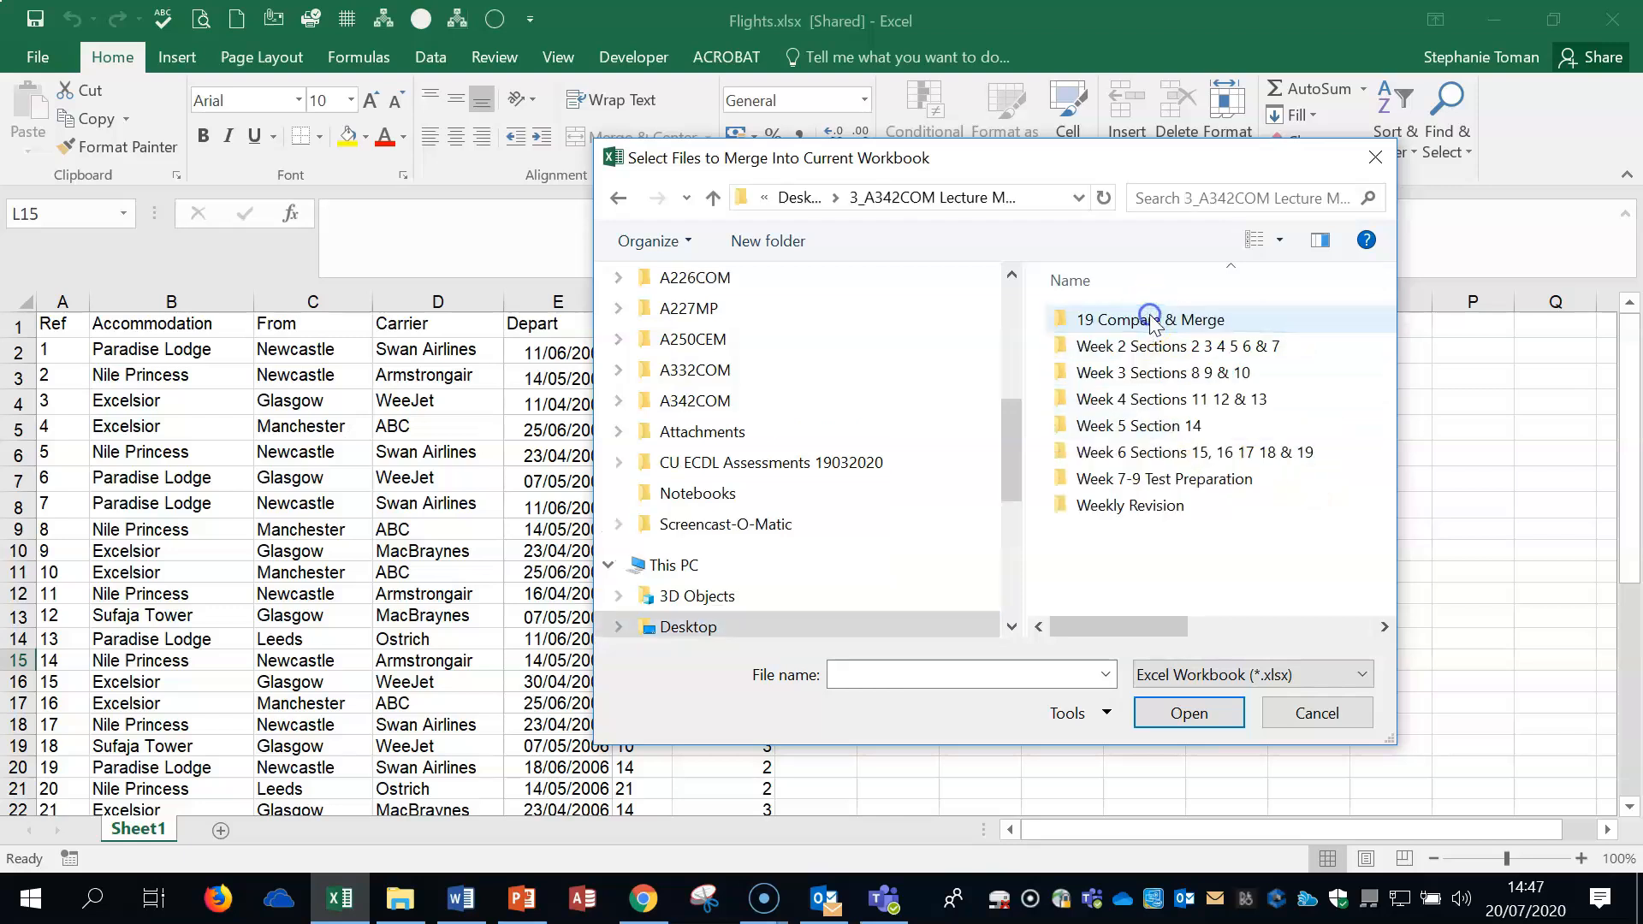
pyautogui.doubleClick(1157, 506)
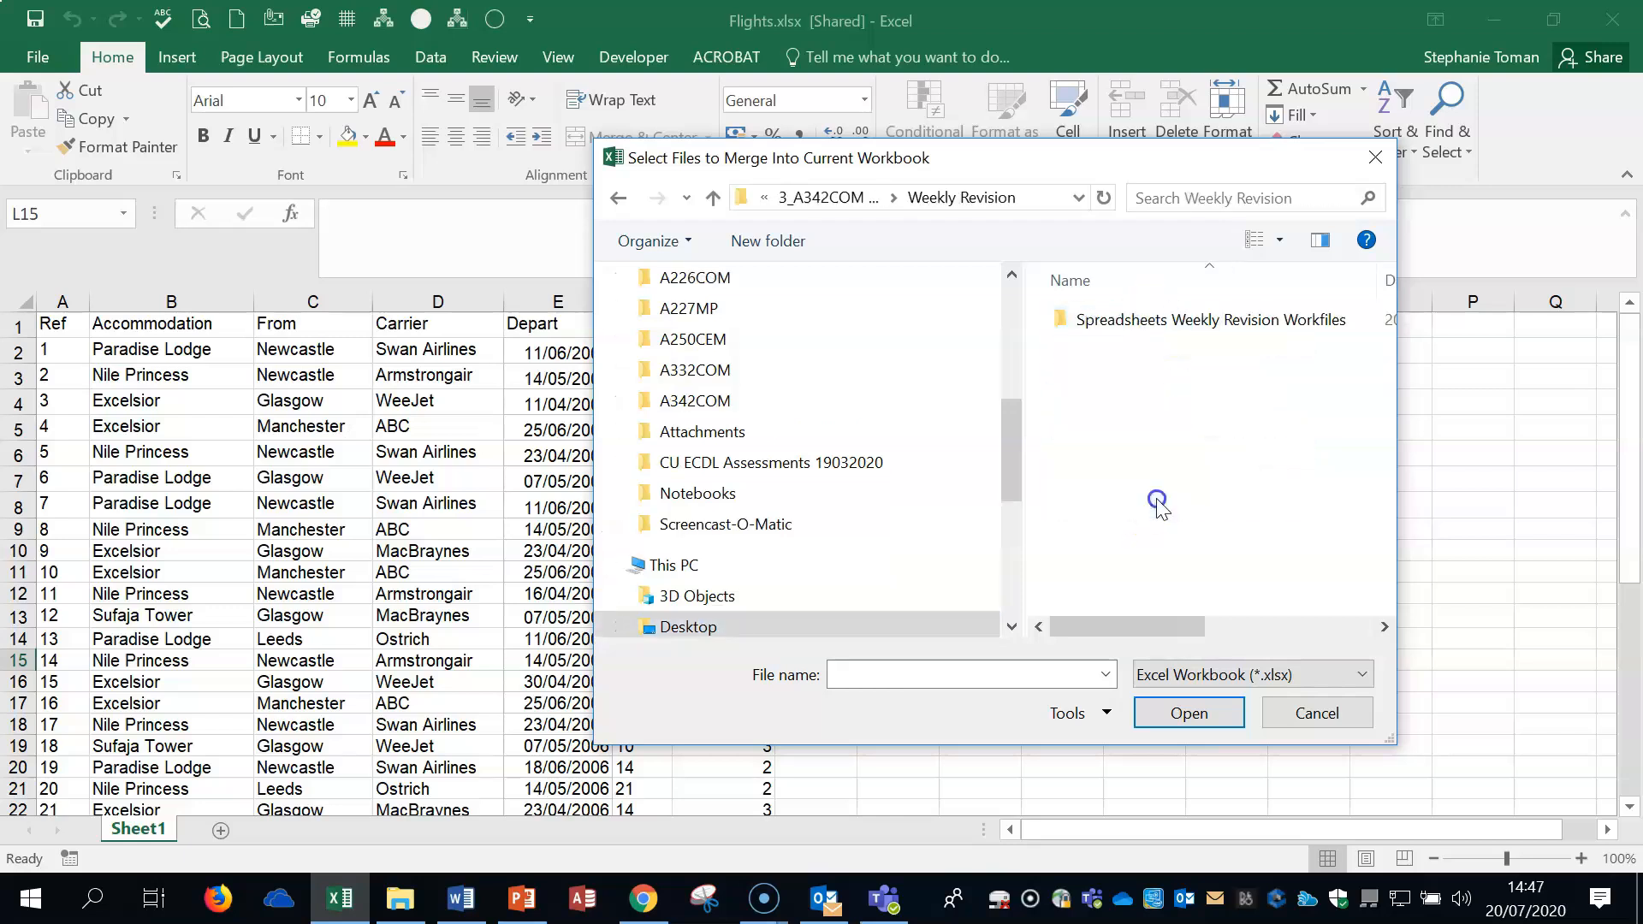
pyautogui.doubleClick(1123, 321)
pyautogui.doubleClick(1122, 347)
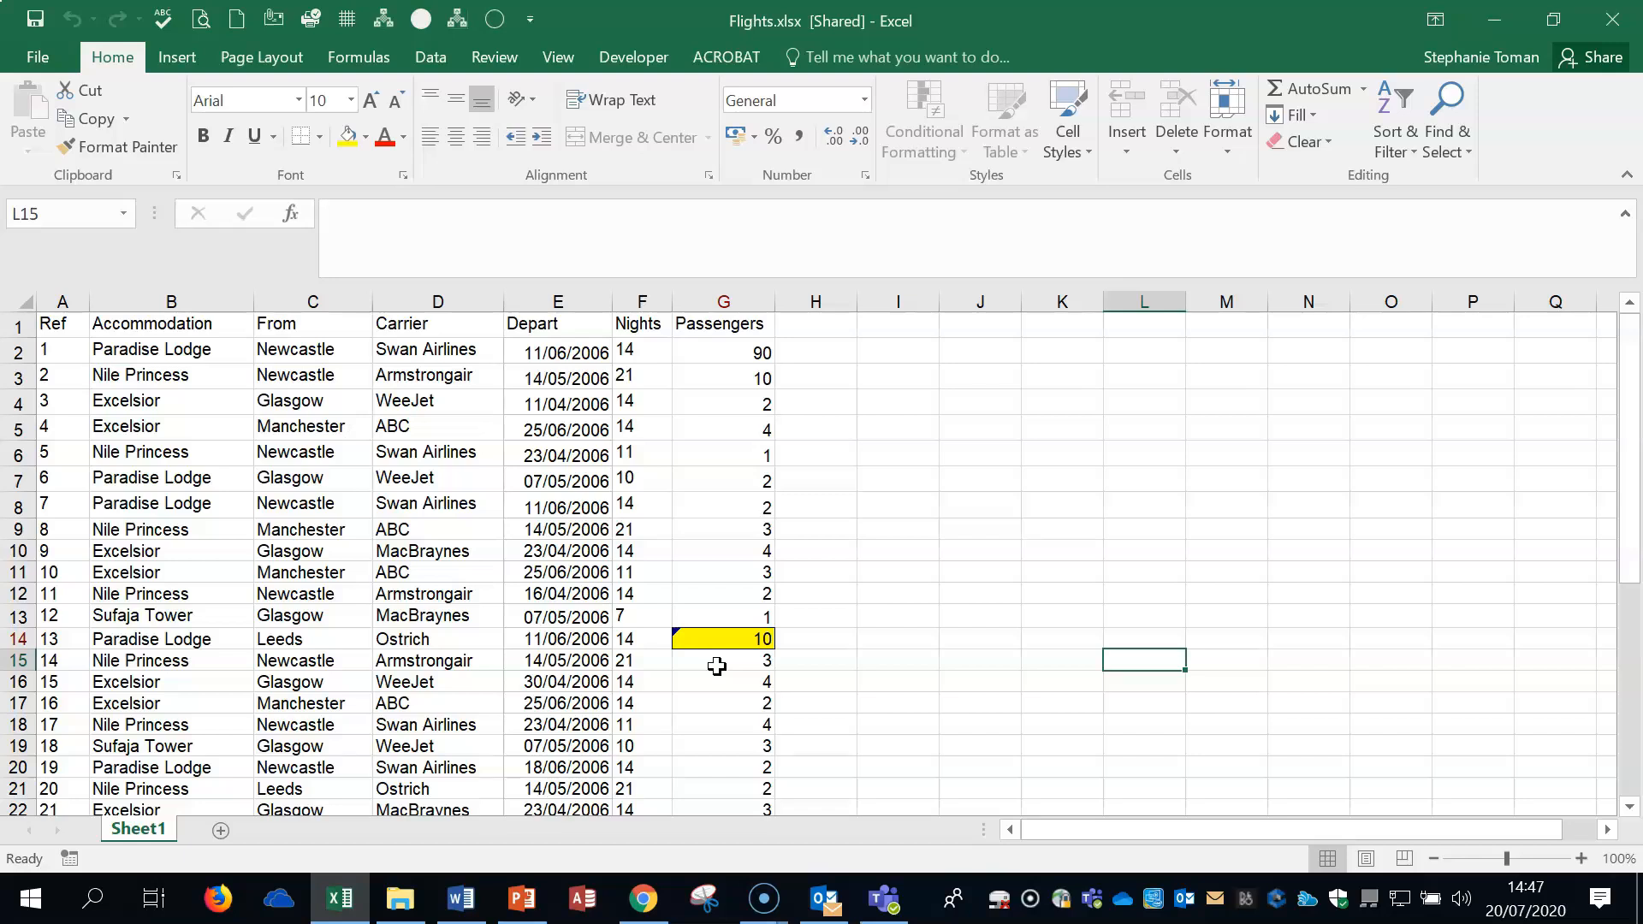
pyautogui.click(710, 636)
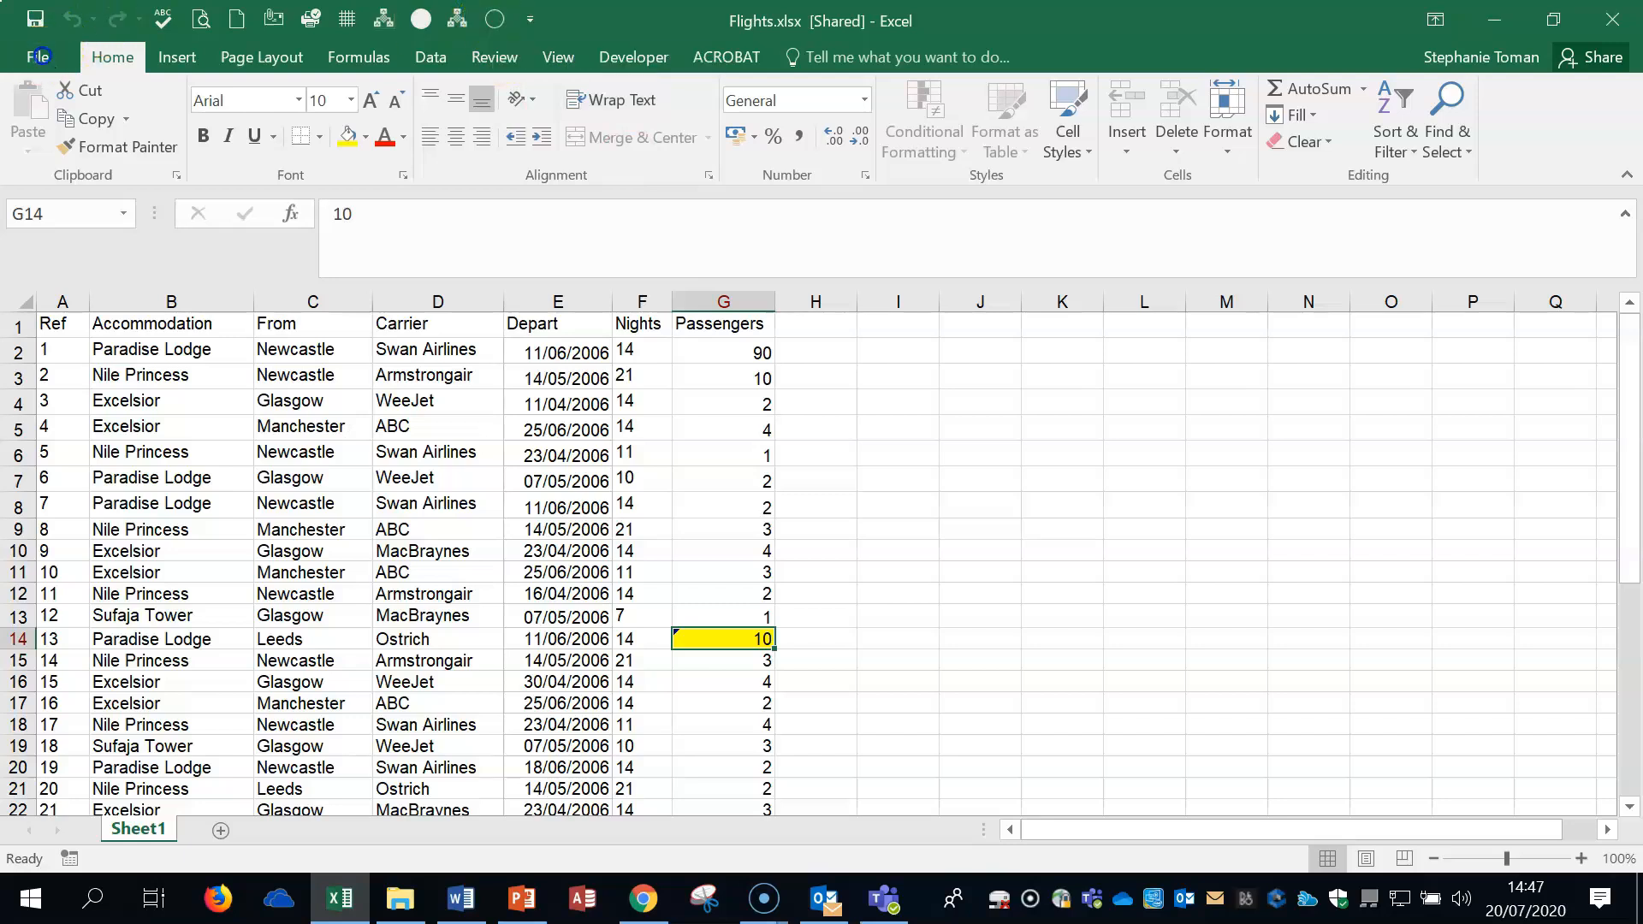
pyautogui.click(40, 57)
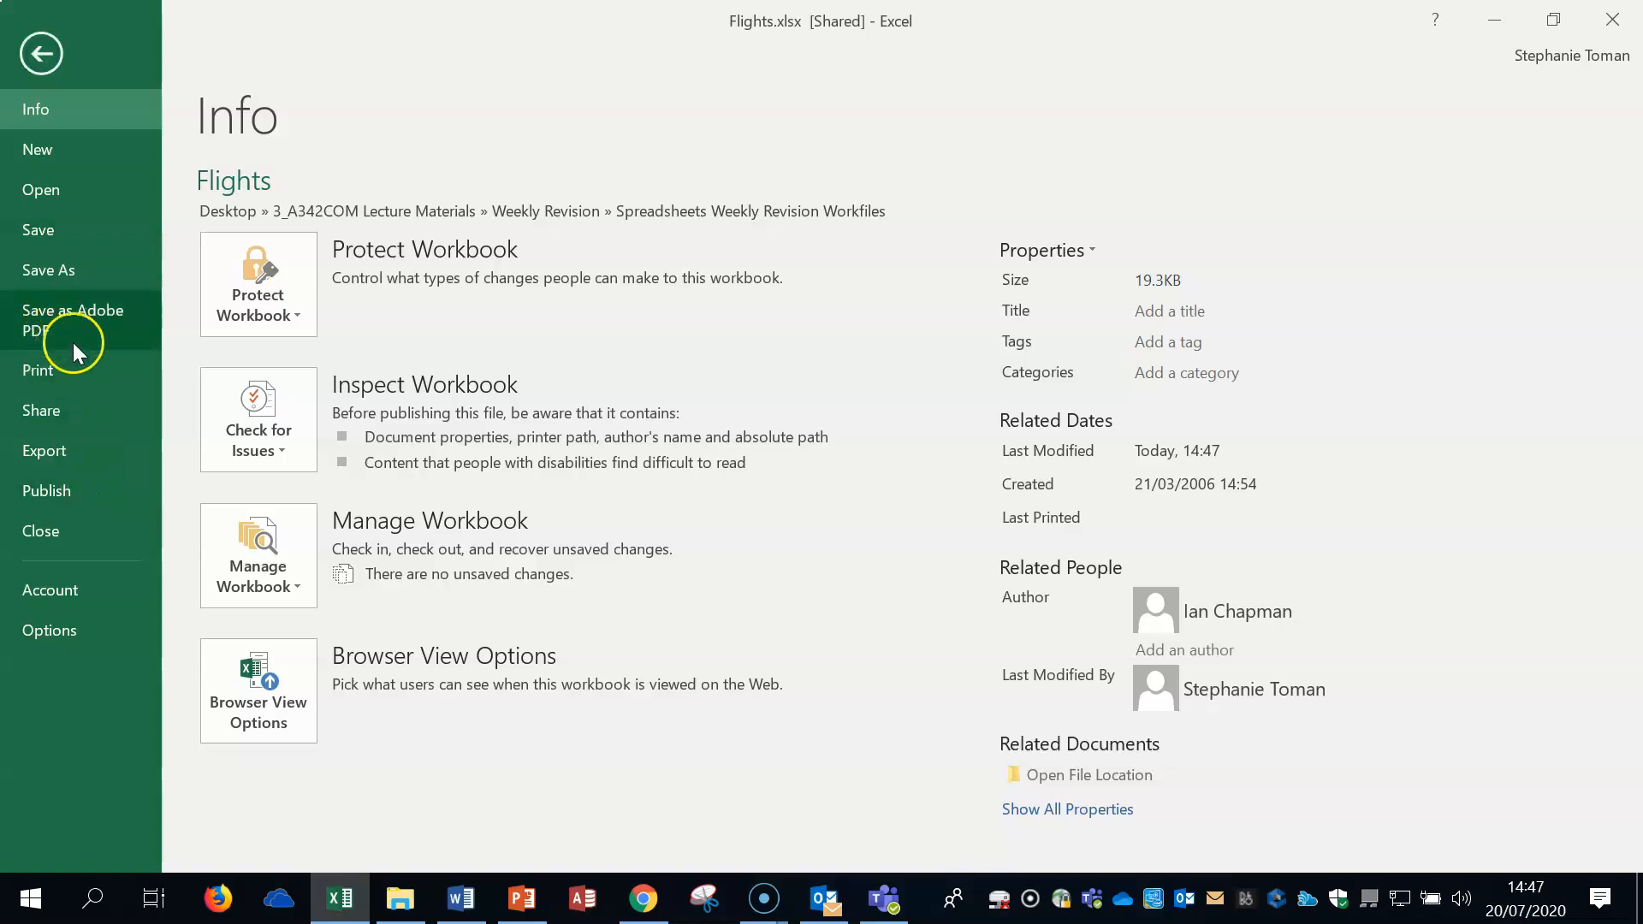
pyautogui.click(41, 55)
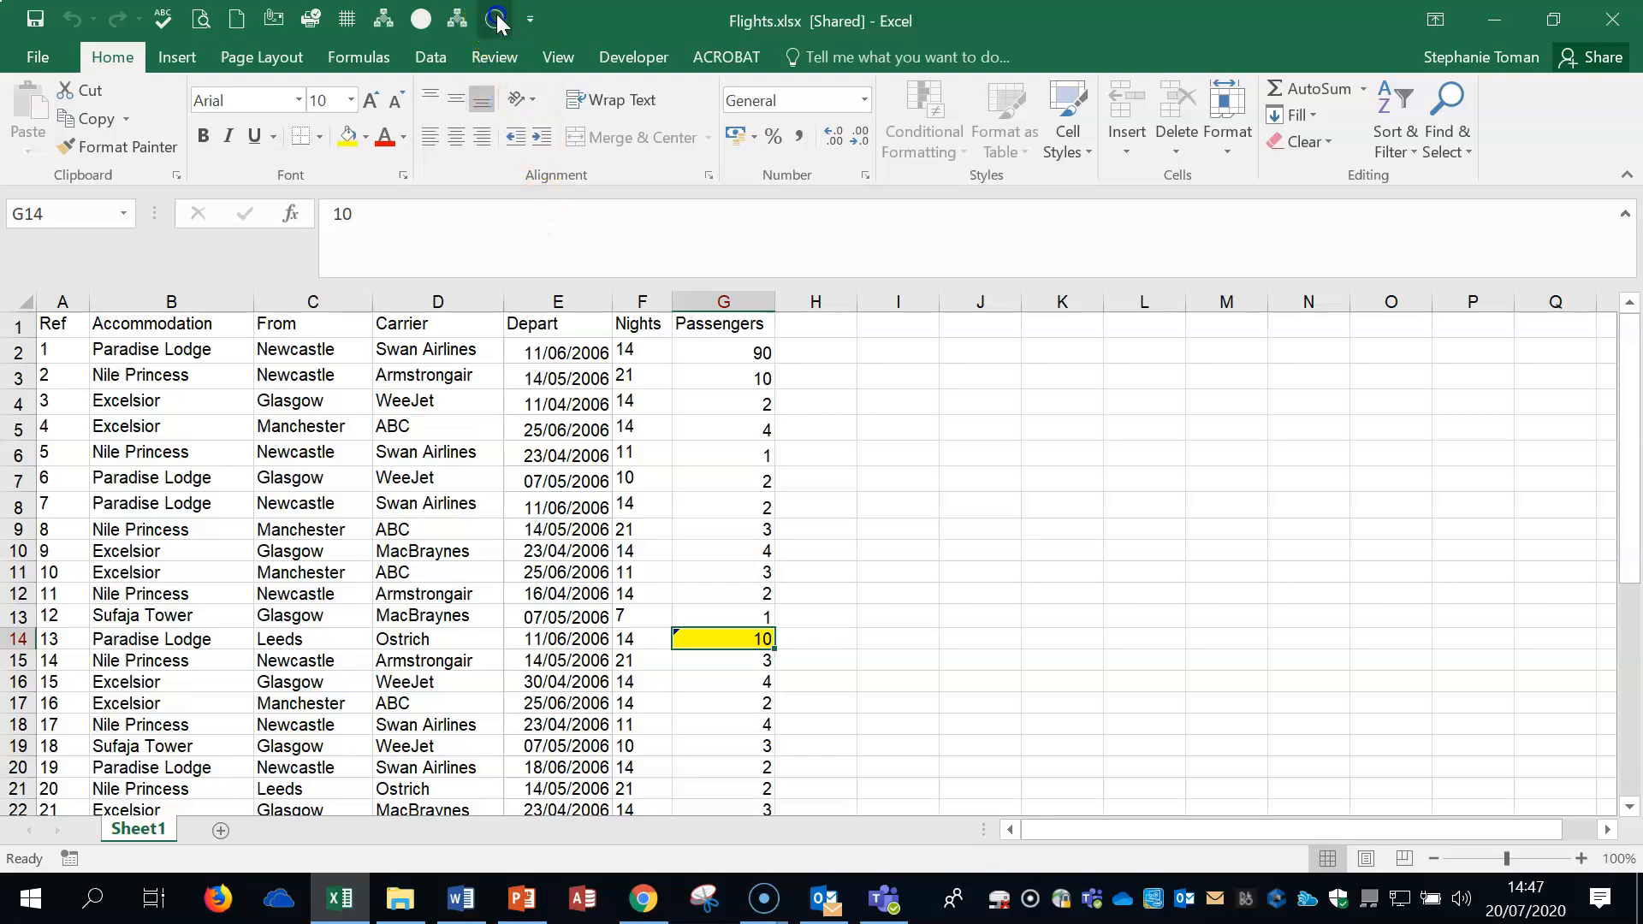
# - Remove the Compare and Merge Workbooks command from the Quick Access Toolbar
pyautogui.click(530, 19)
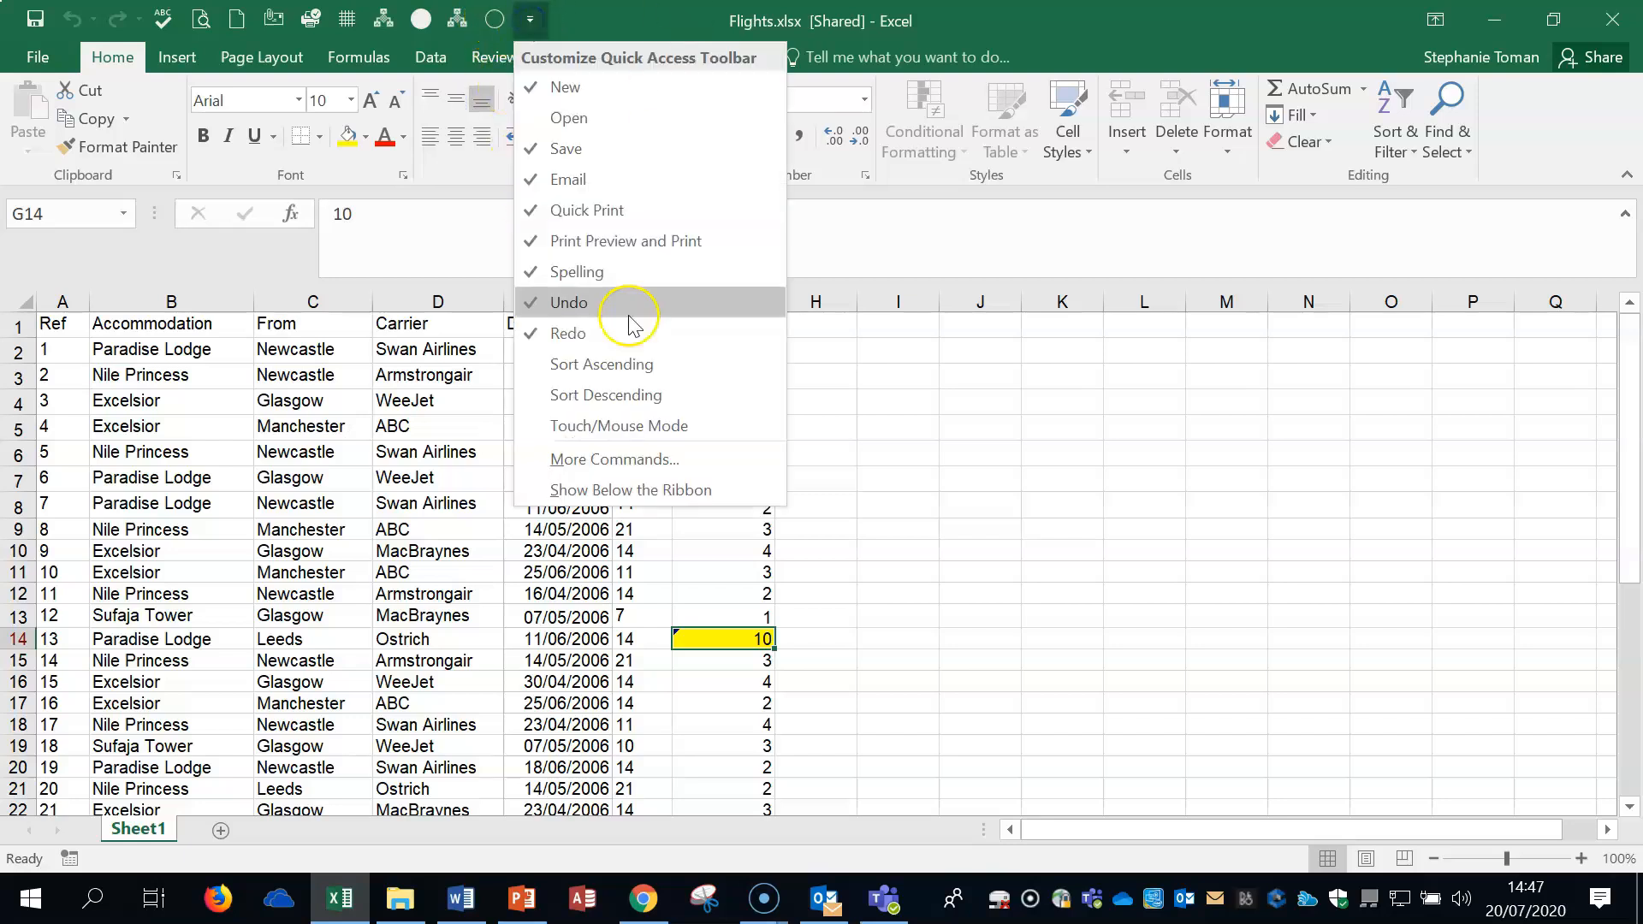
pyautogui.click(612, 460)
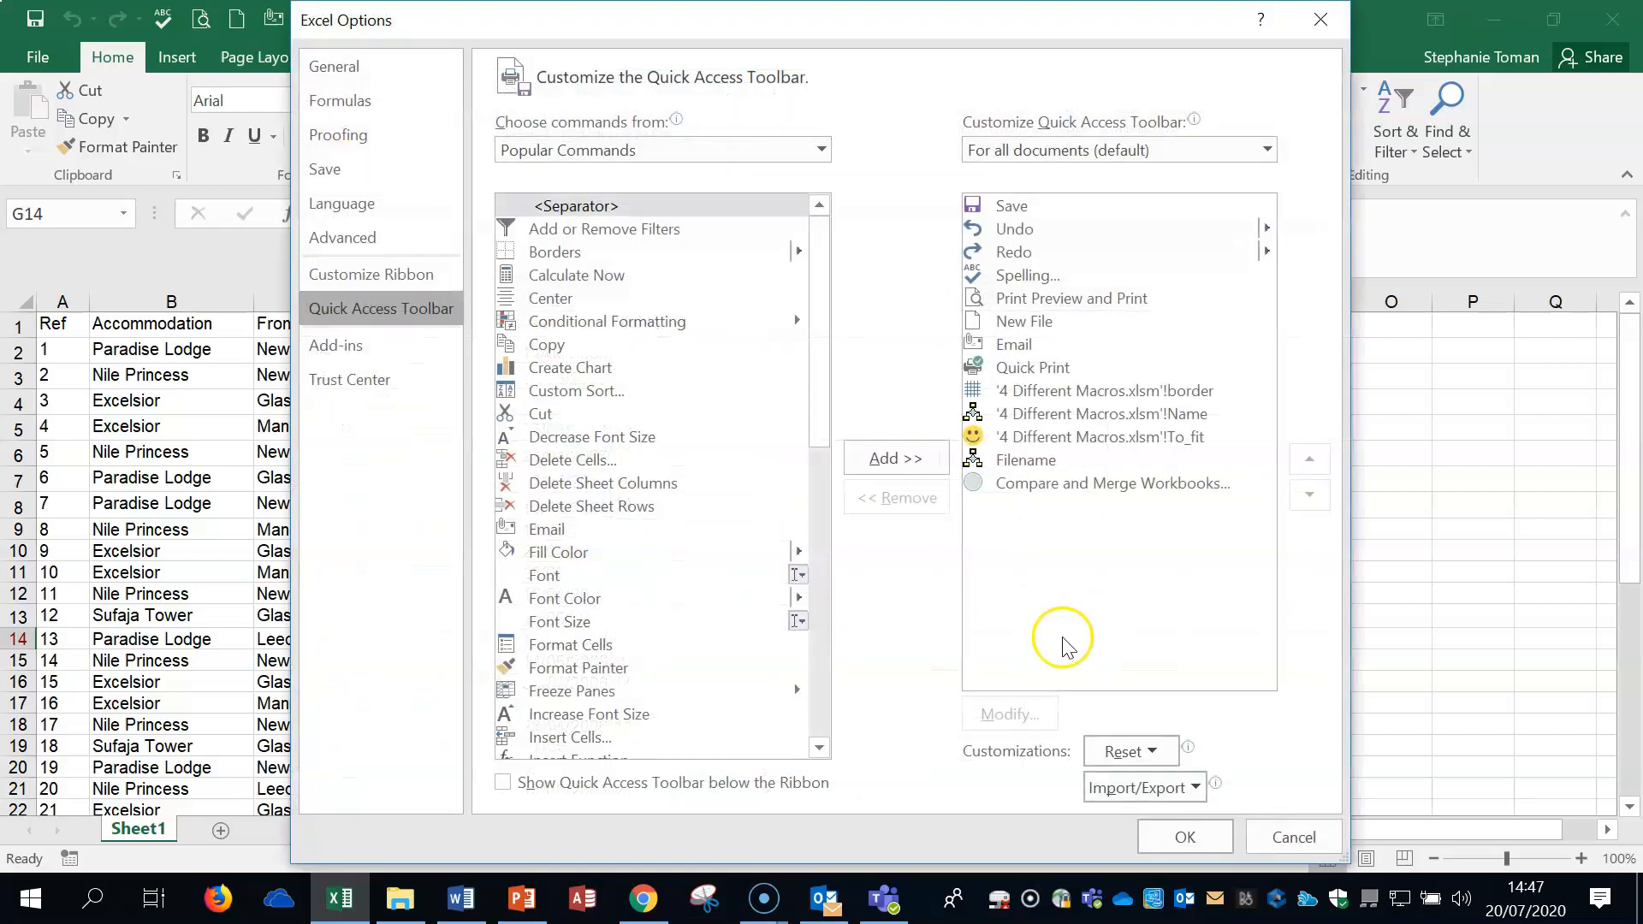
pyautogui.click(821, 149)
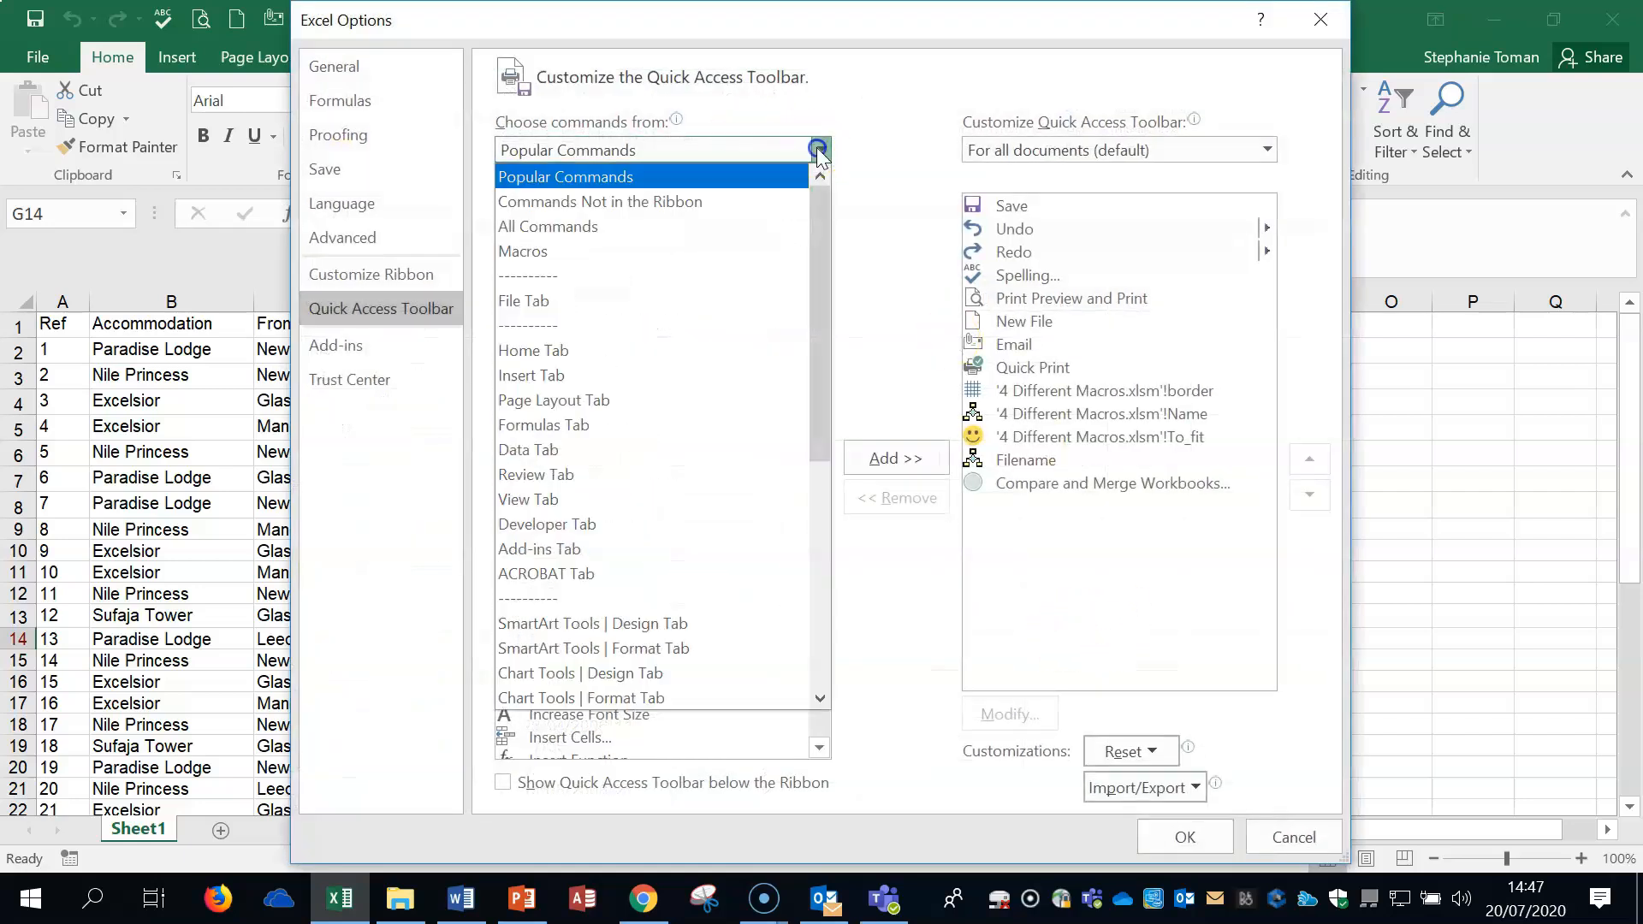
pyautogui.click(672, 209)
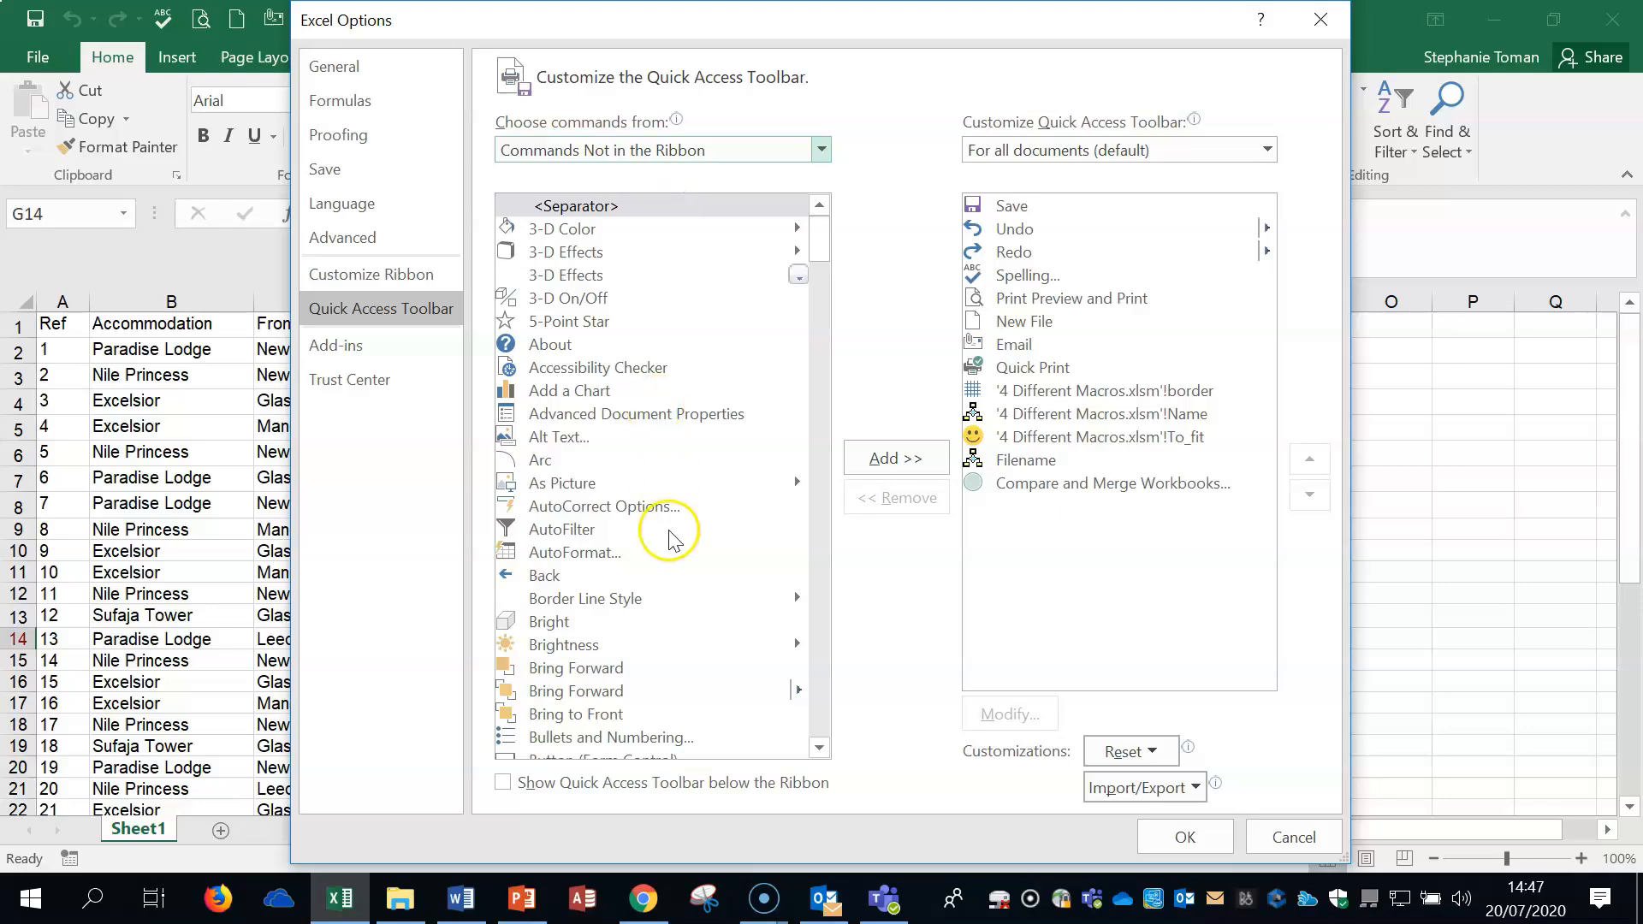
pyautogui.scroll(-8, 672, 531)
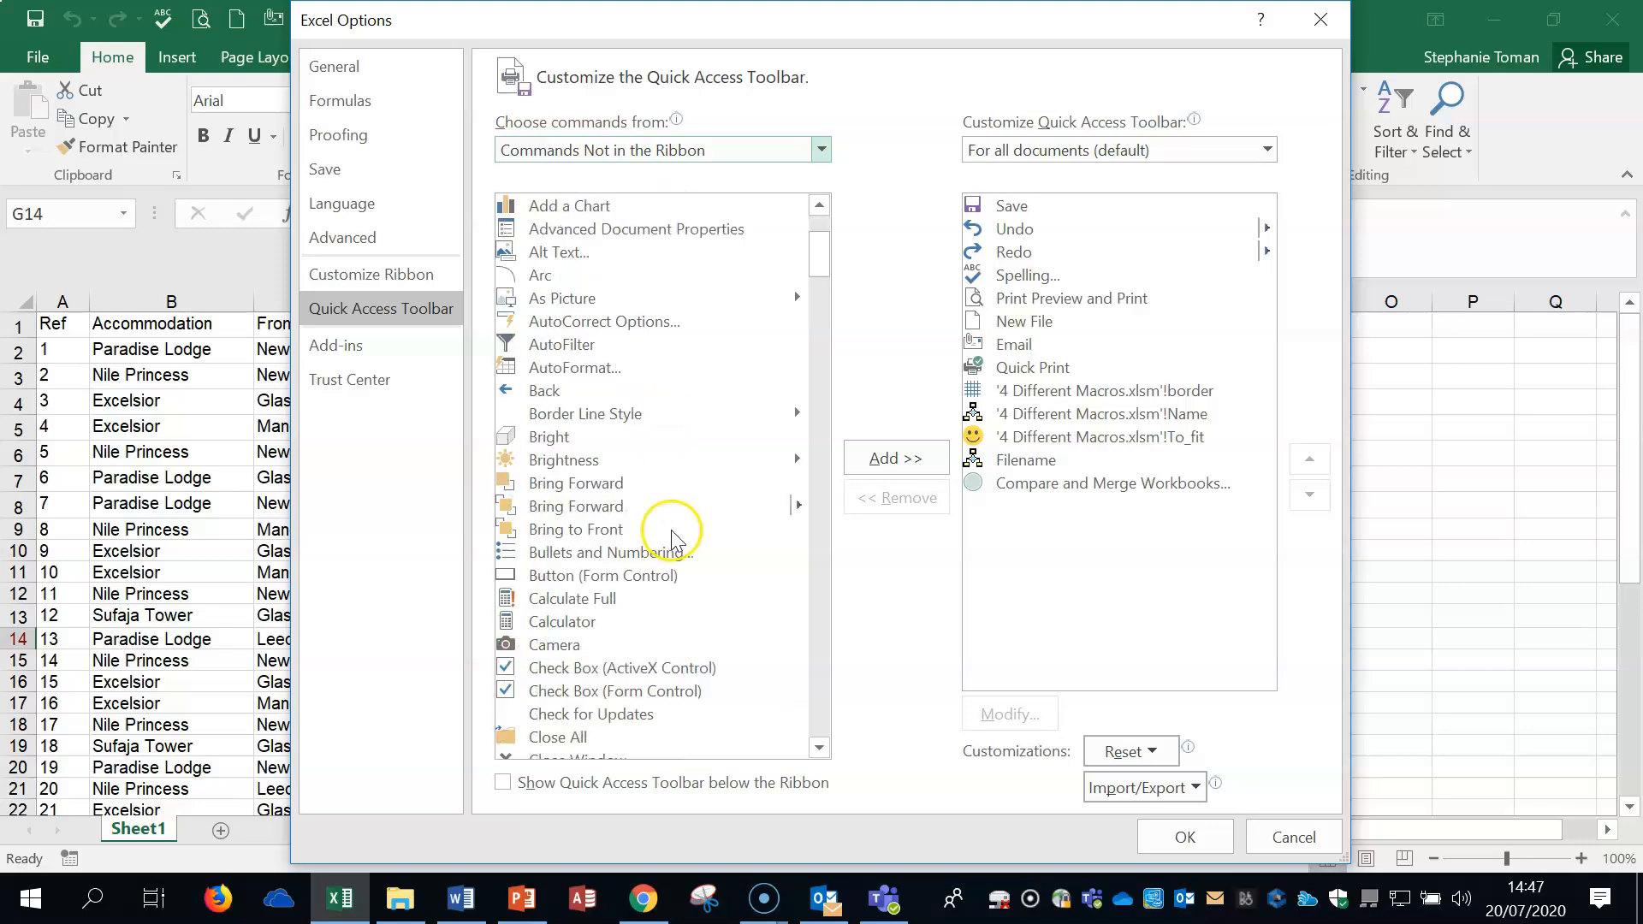
pyautogui.click(1112, 482)
pyautogui.click(900, 500)
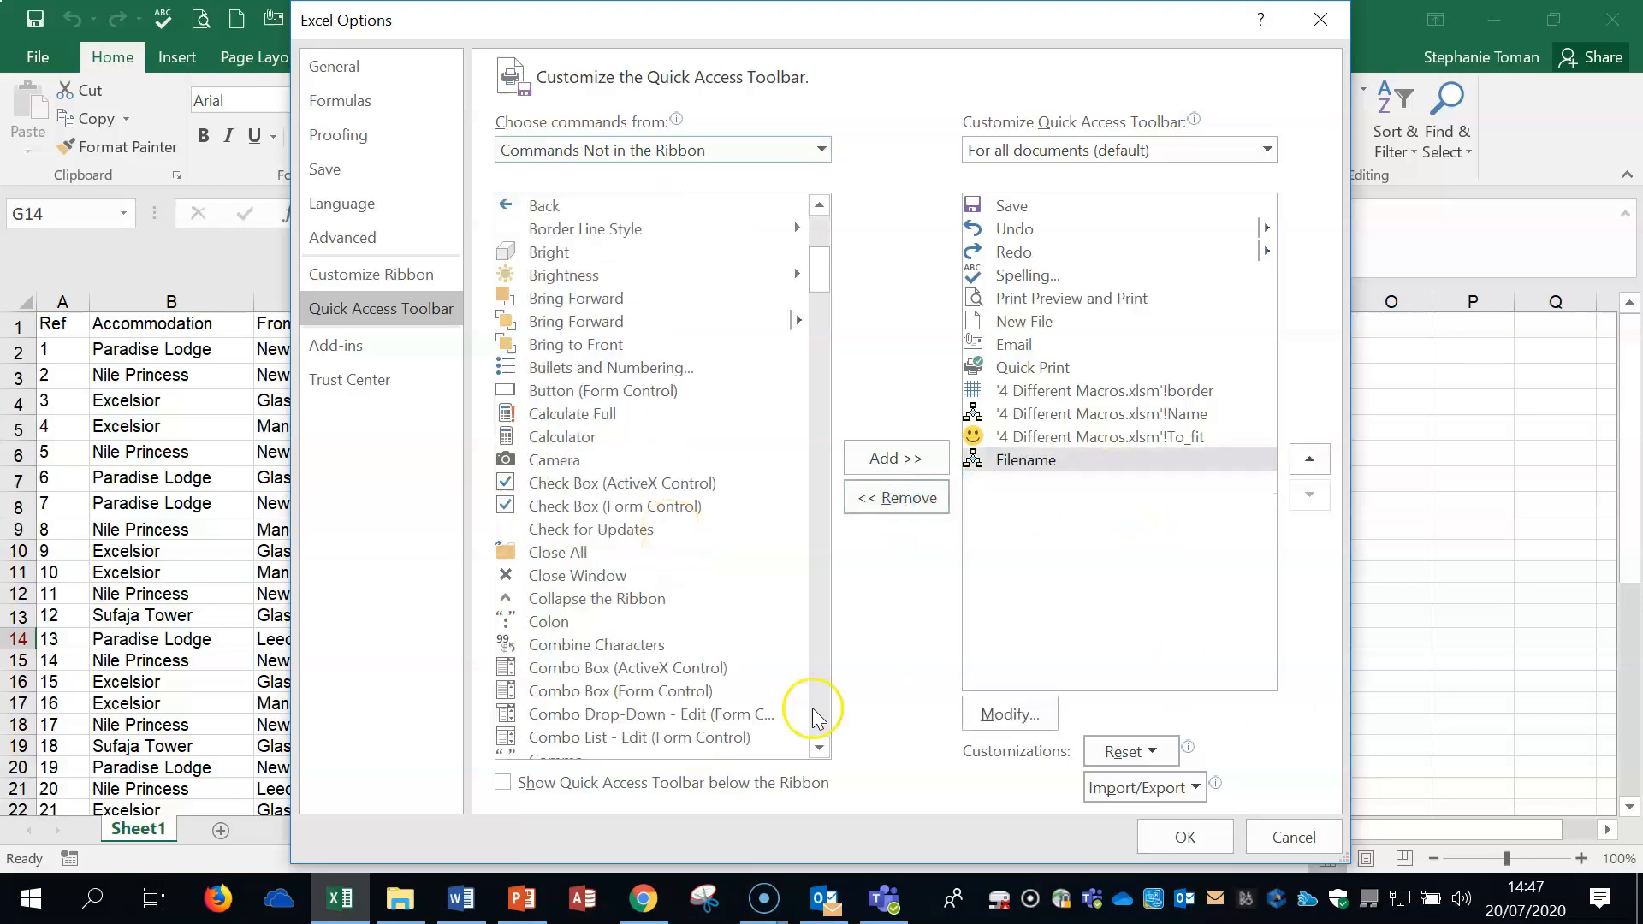
pyautogui.click(1185, 836)
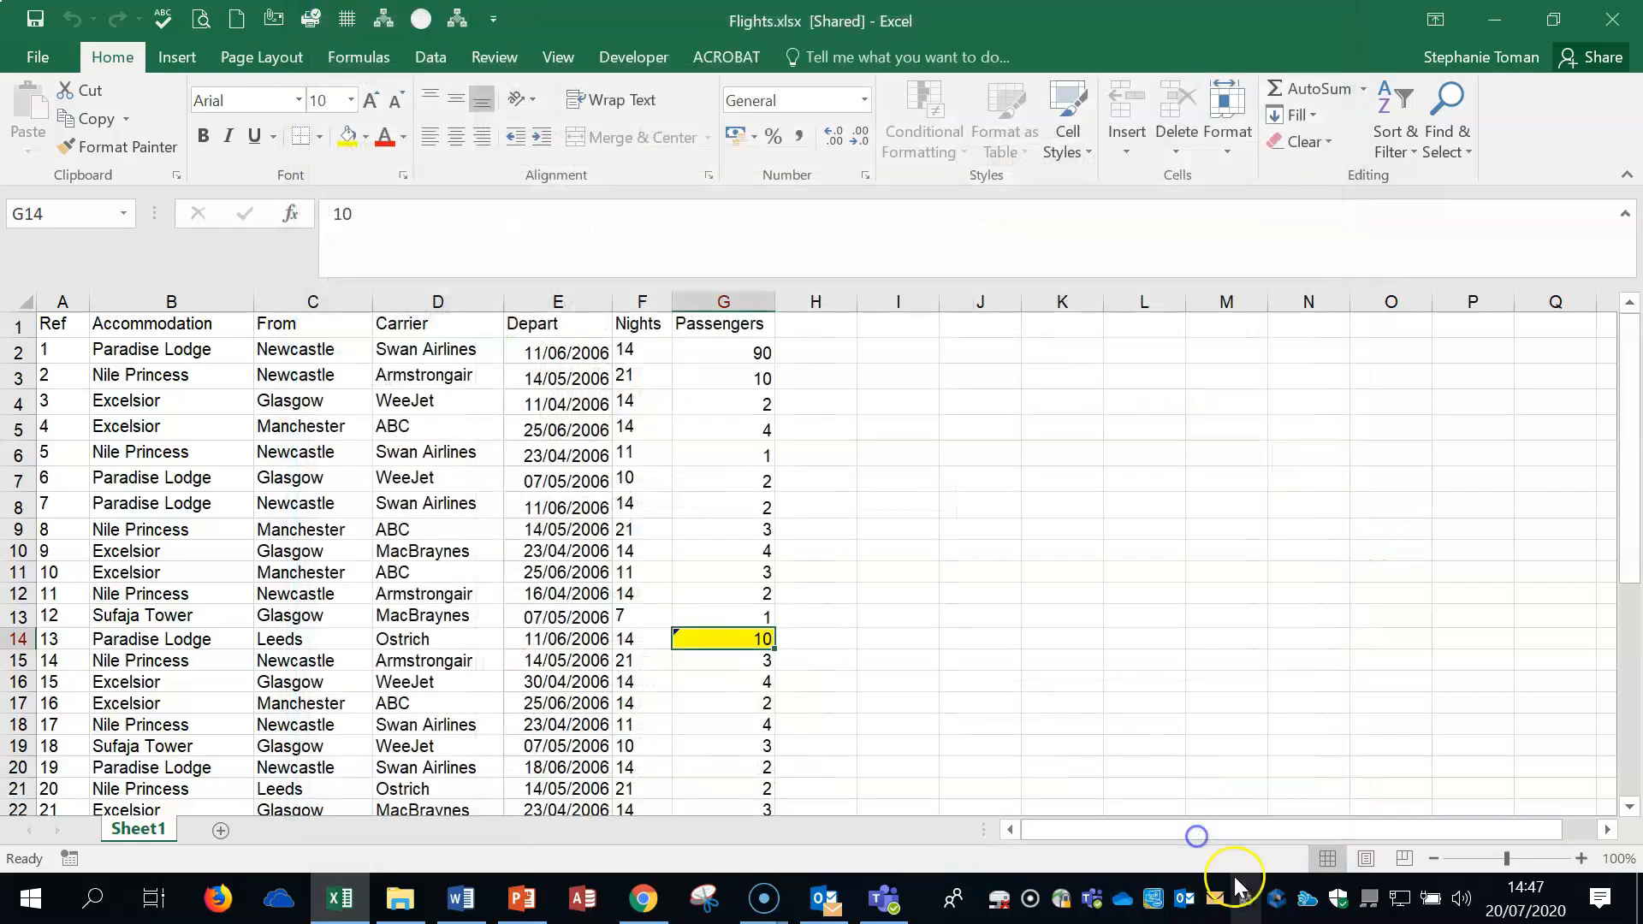
# - Add Compare and Merge Workbooks from the commands not in the ribbon to the Quick Access Toolbar for all documents
pyautogui.click(493, 19)
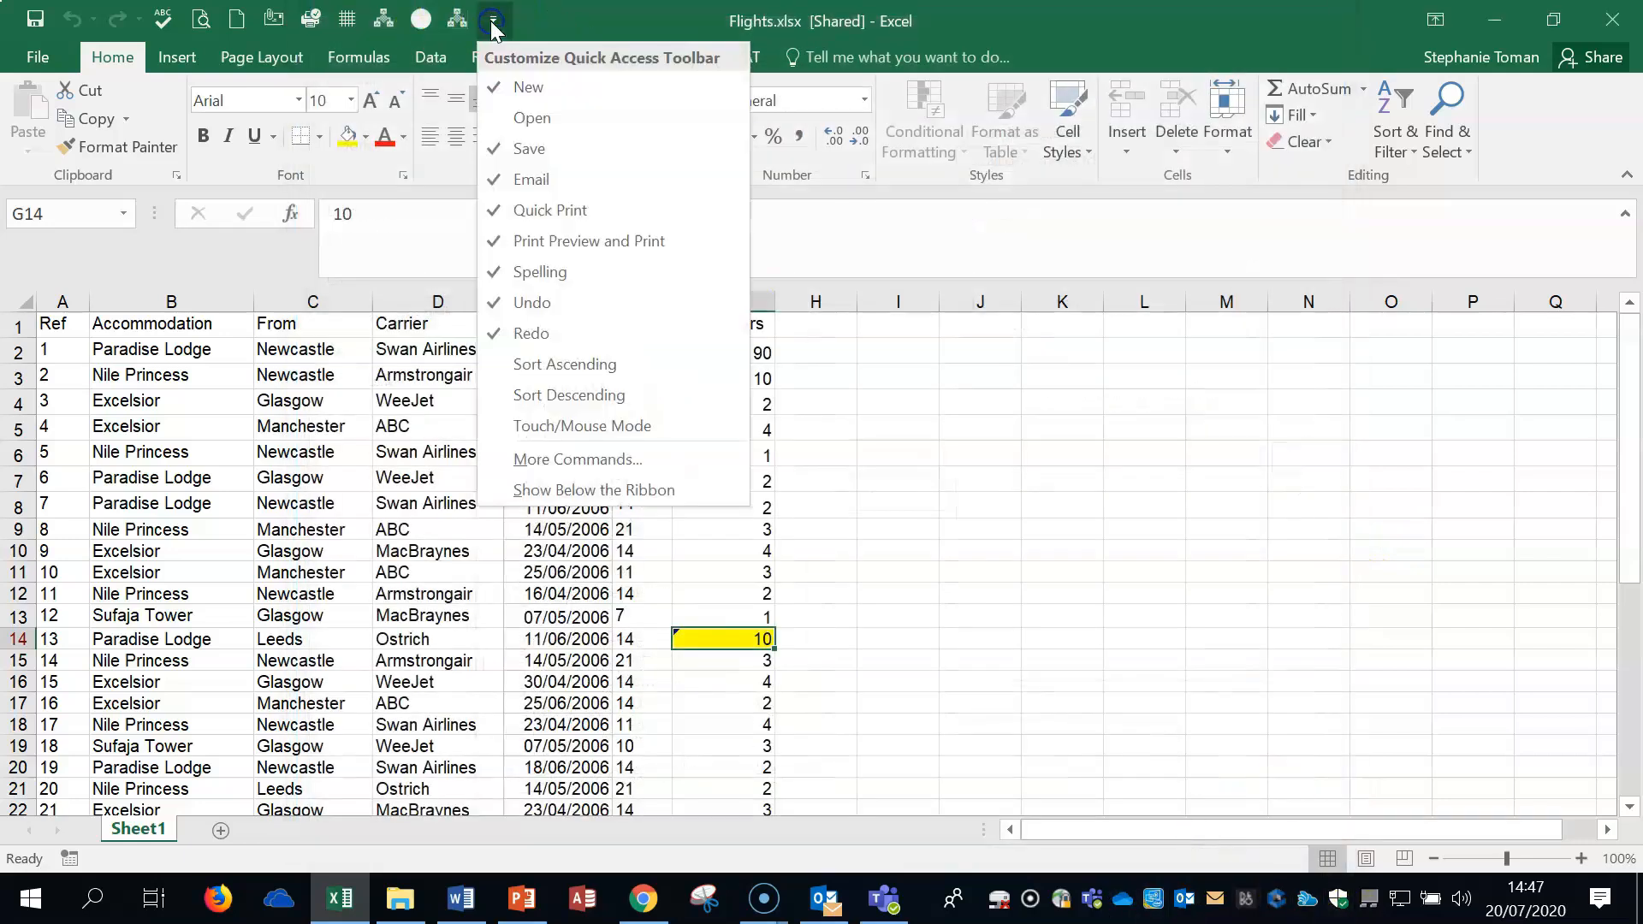
pyautogui.click(572, 462)
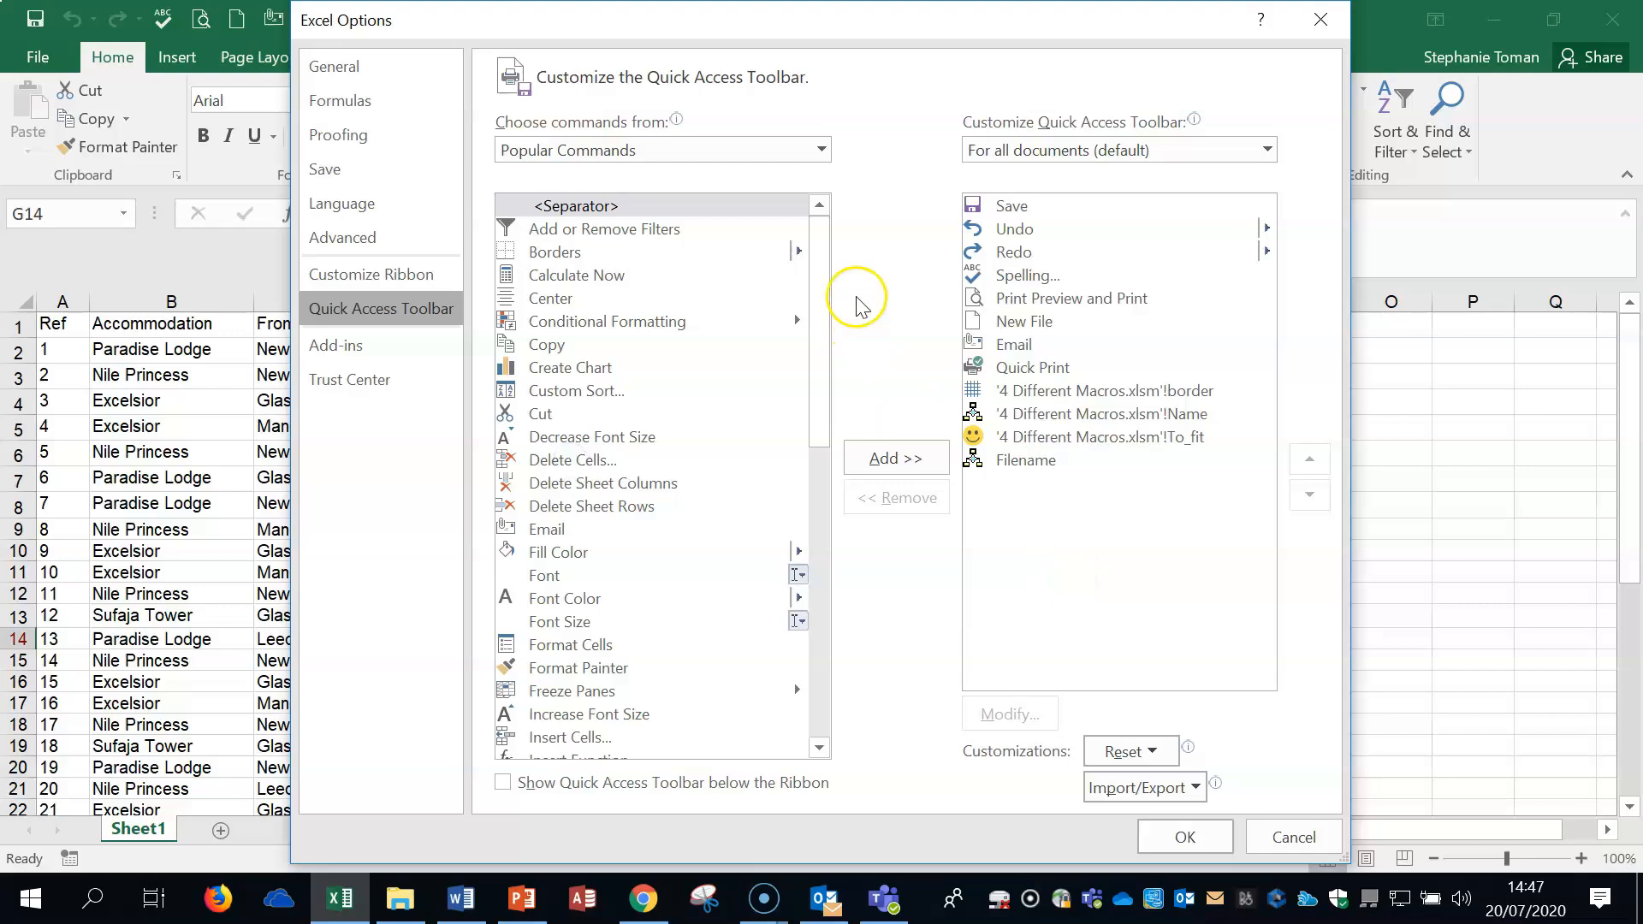
pyautogui.click(821, 150)
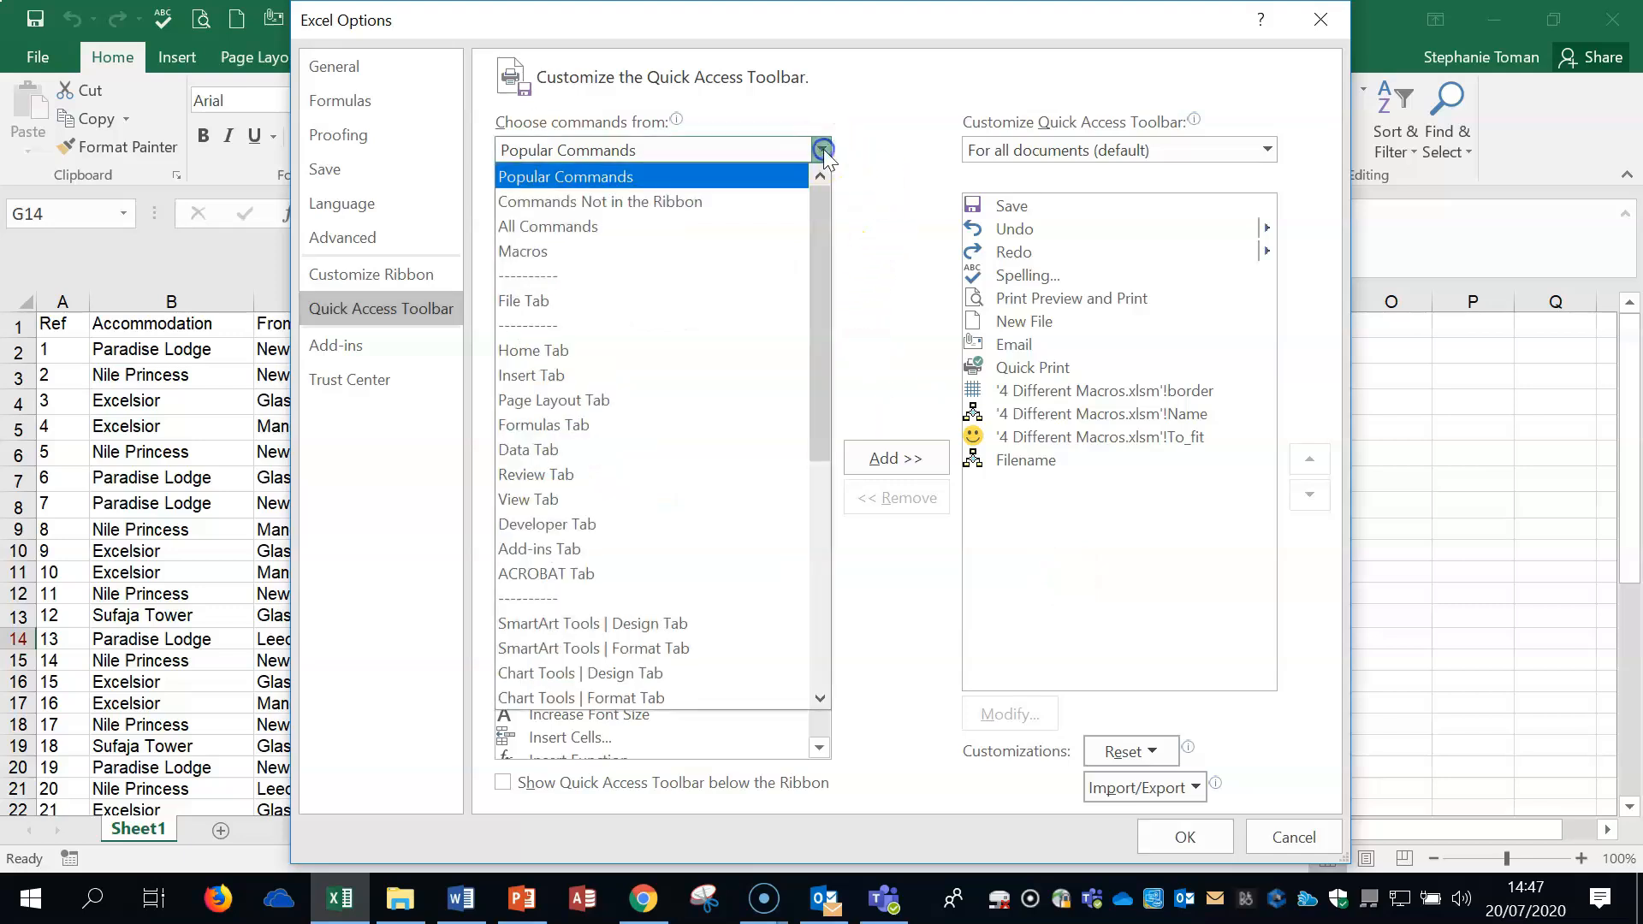
pyautogui.click(665, 205)
pyautogui.scroll(-5, 655, 503)
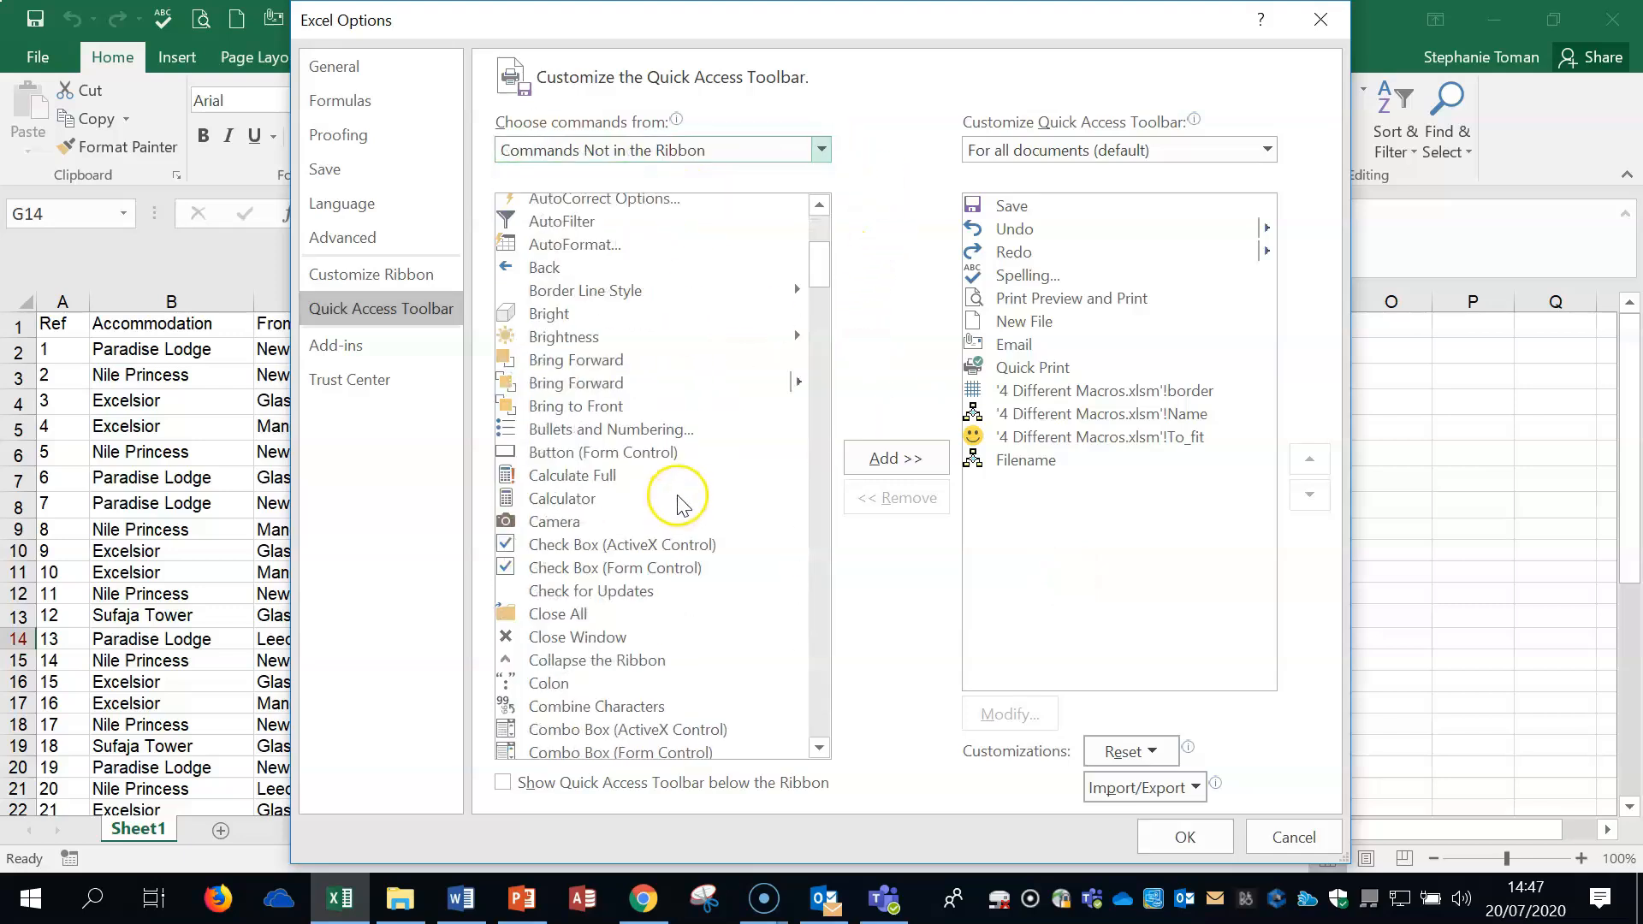
pyautogui.scroll(-4, 672, 502)
pyautogui.click(646, 631)
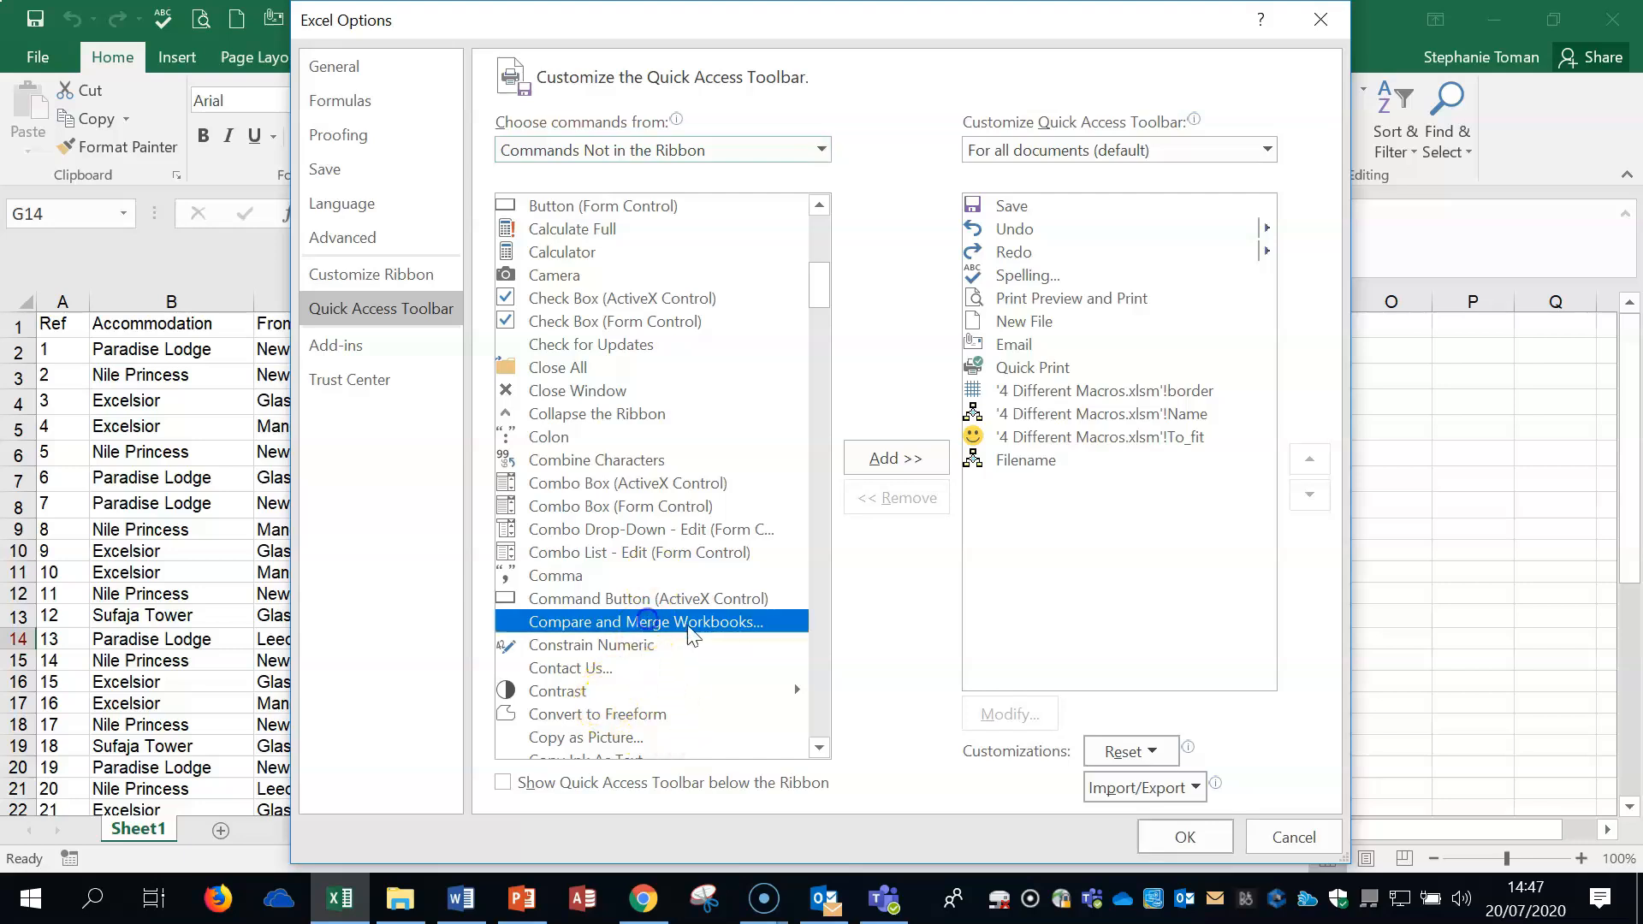
pyautogui.click(884, 454)
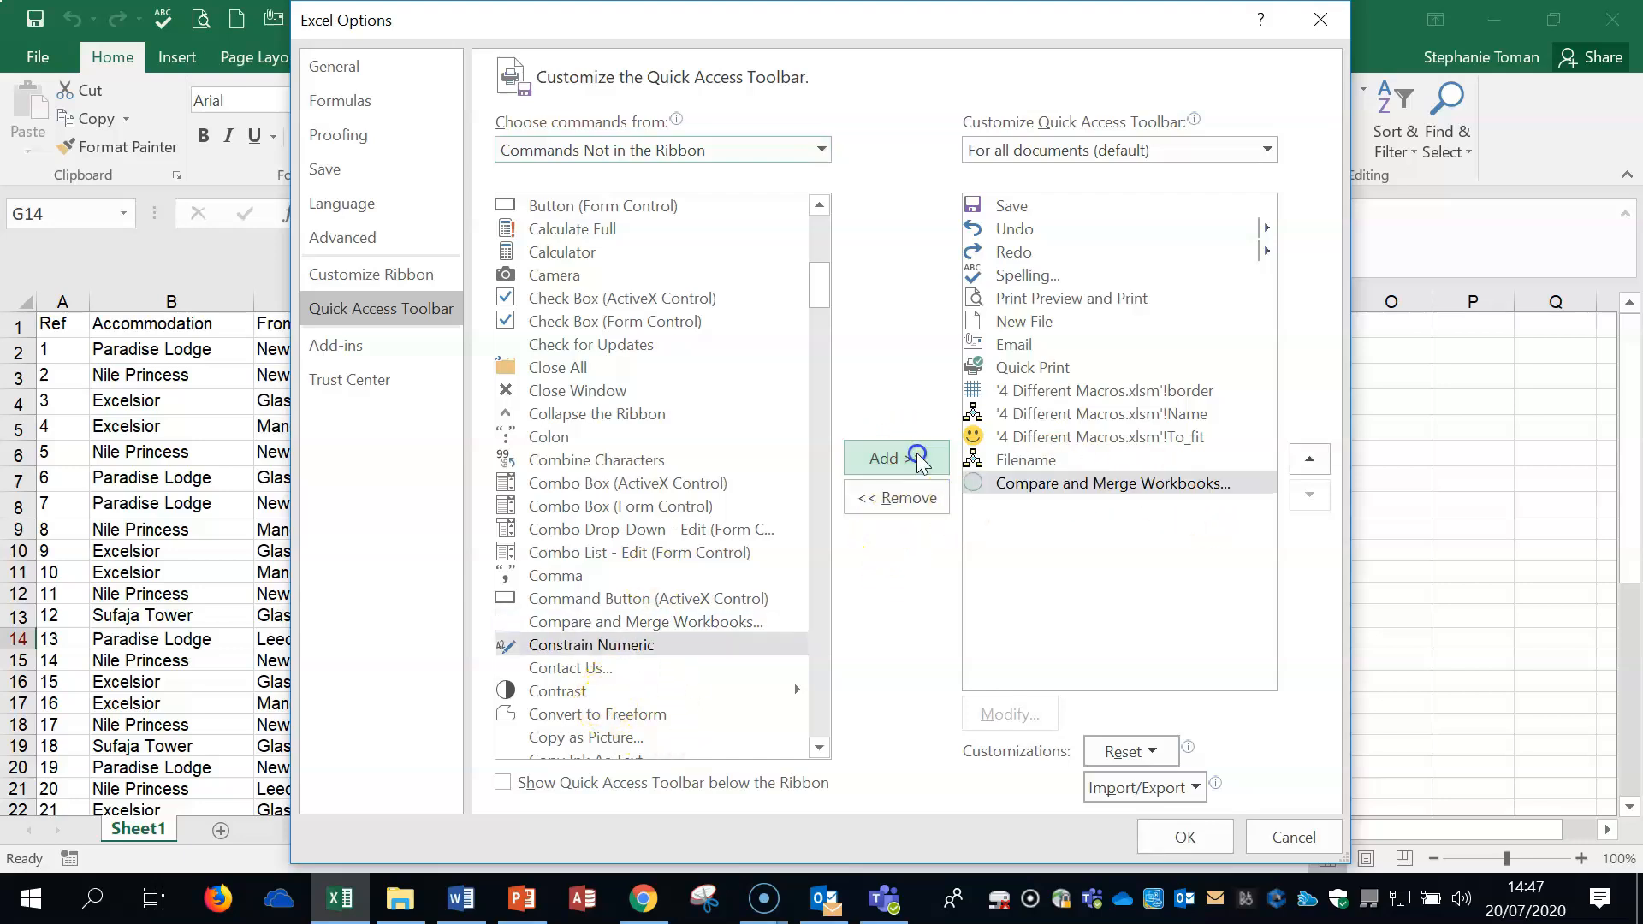
pyautogui.click(1185, 836)
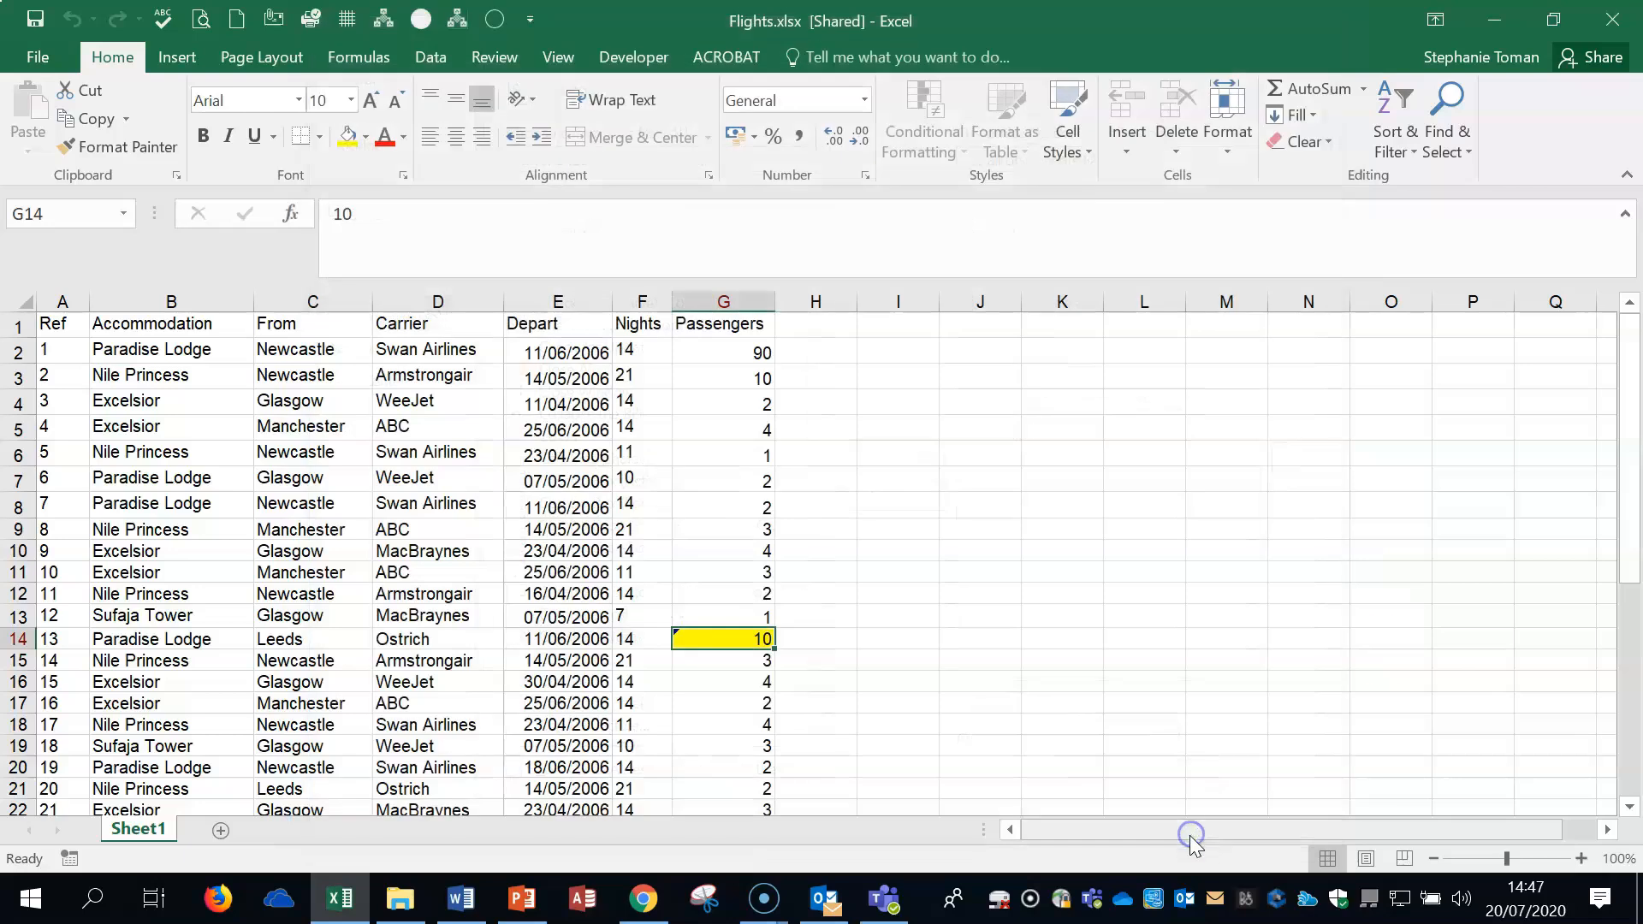